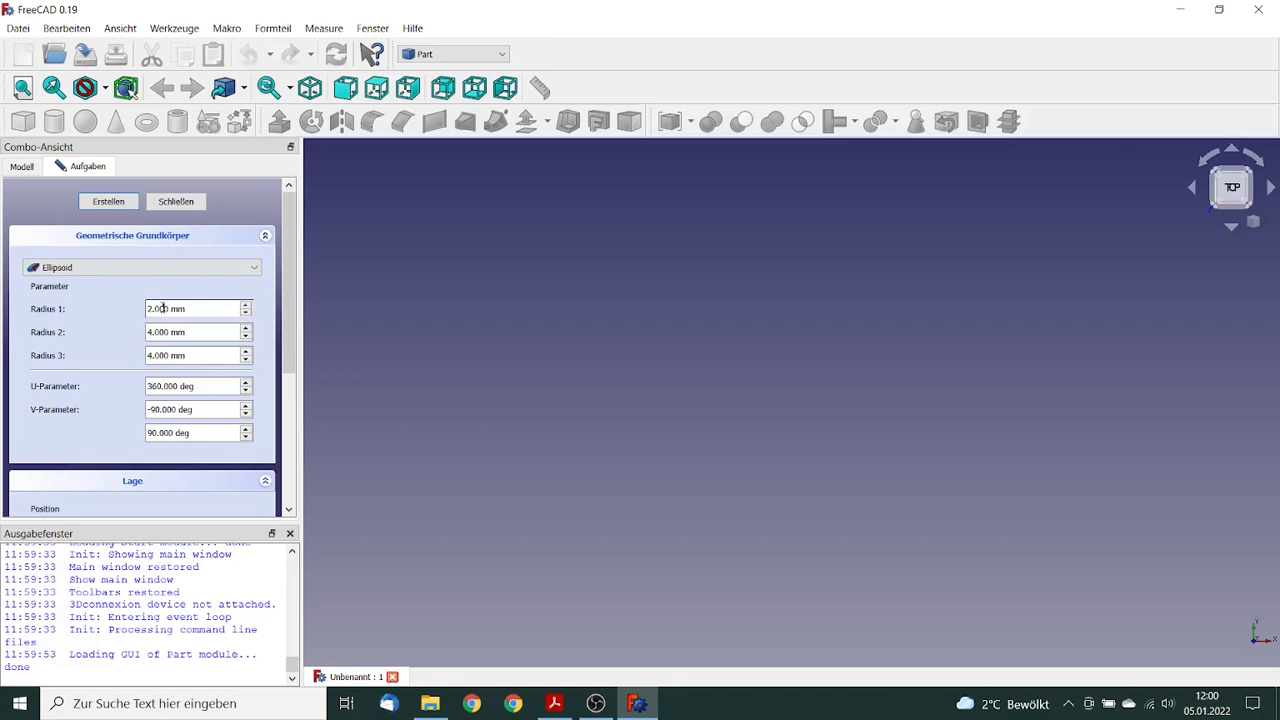
# Step: Set the ellipsoid's Radius 1 to 40 mm and both Radius 2 and Radius 3 to 20 mm
pyautogui.write('40')
pyautogui.moveTo(161, 331); pyautogui.dragTo(147, 331)
pyautogui.write('20')
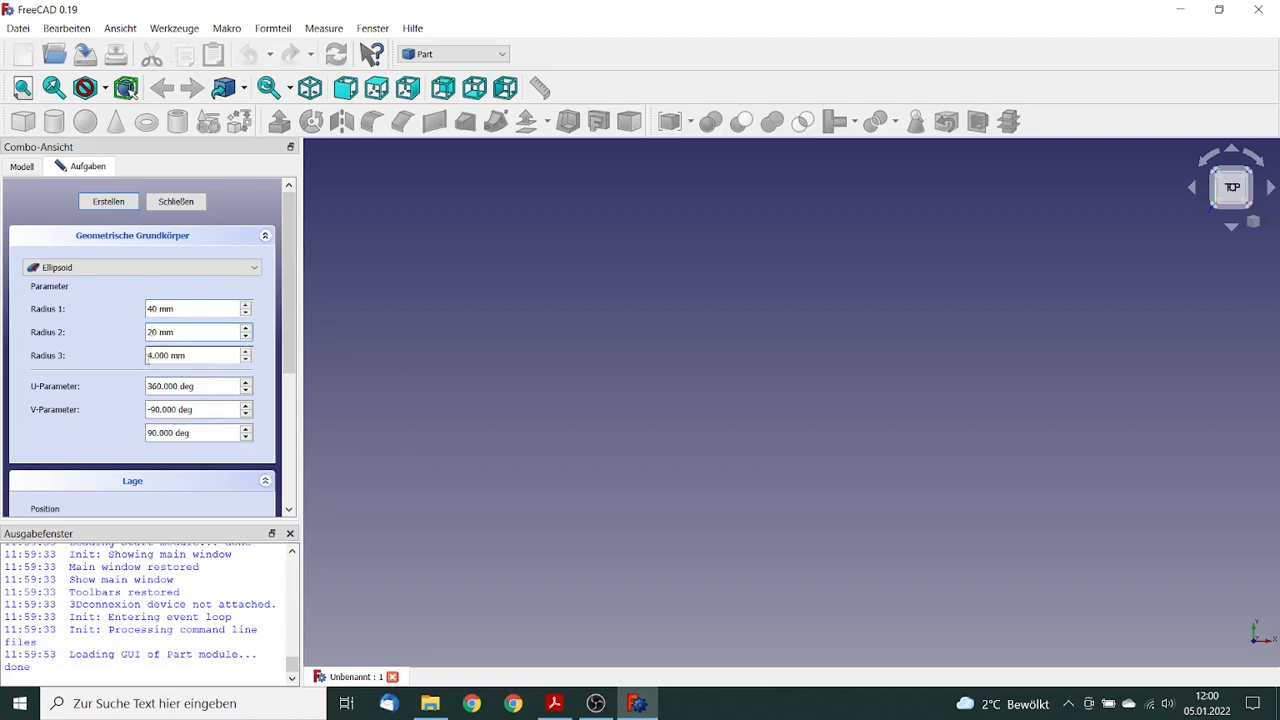
pyautogui.moveTo(163, 355); pyautogui.dragTo(100, 350)
pyautogui.write('20')
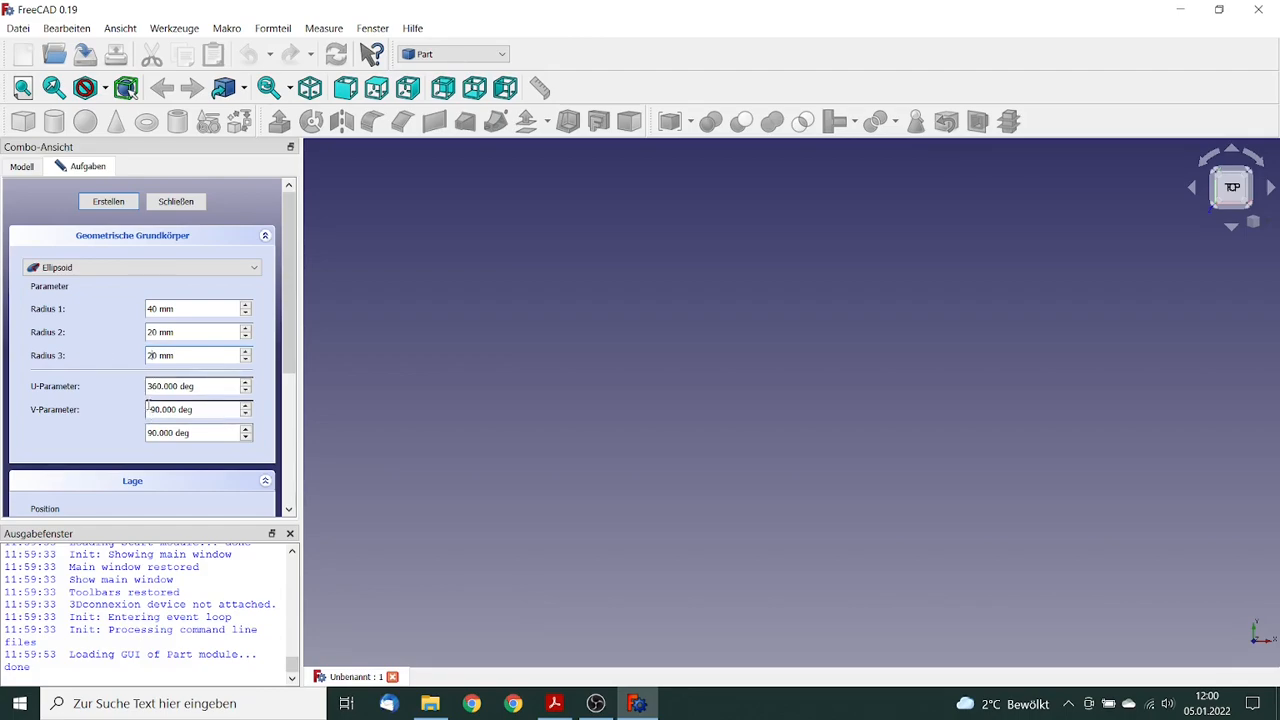
# Step: Set the ellipsoid's lower V-parameter to 0 deg and create the half ellipsoid
pyautogui.moveTo(176, 409); pyautogui.dragTo(115, 406)
pyautogui.write('0')
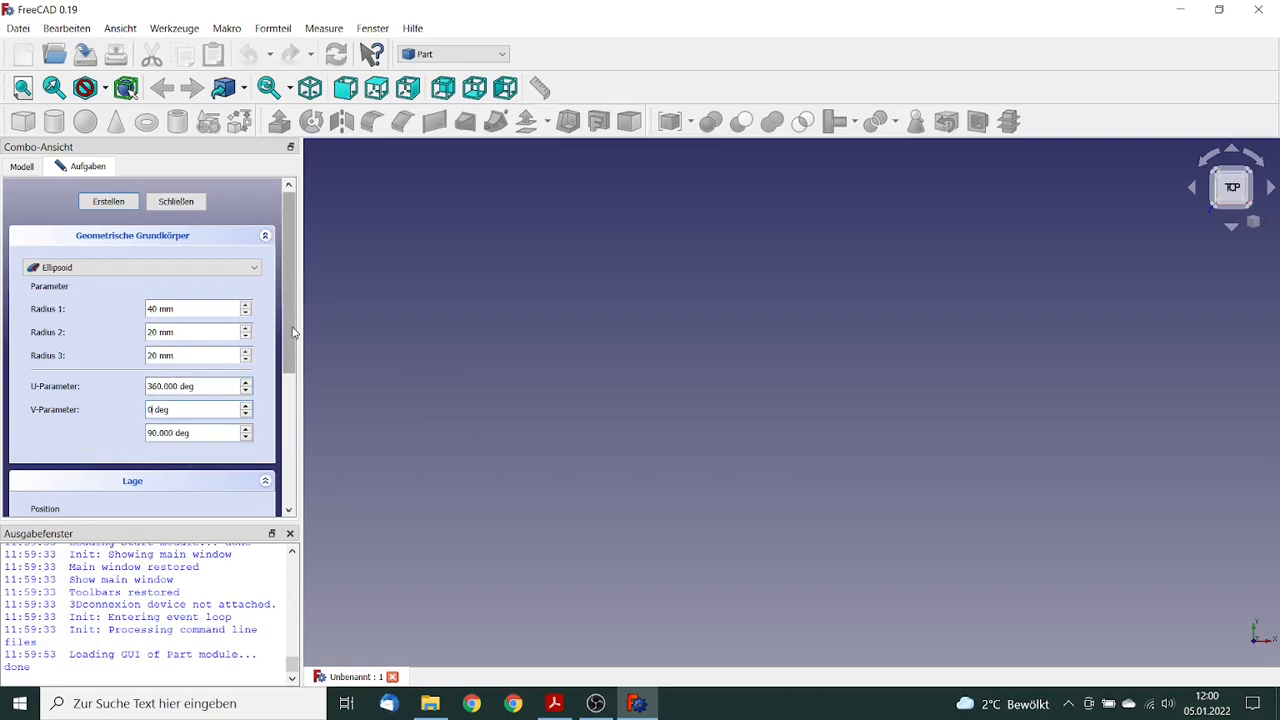
pyautogui.moveTo(286, 331); pyautogui.dragTo(286, 455)
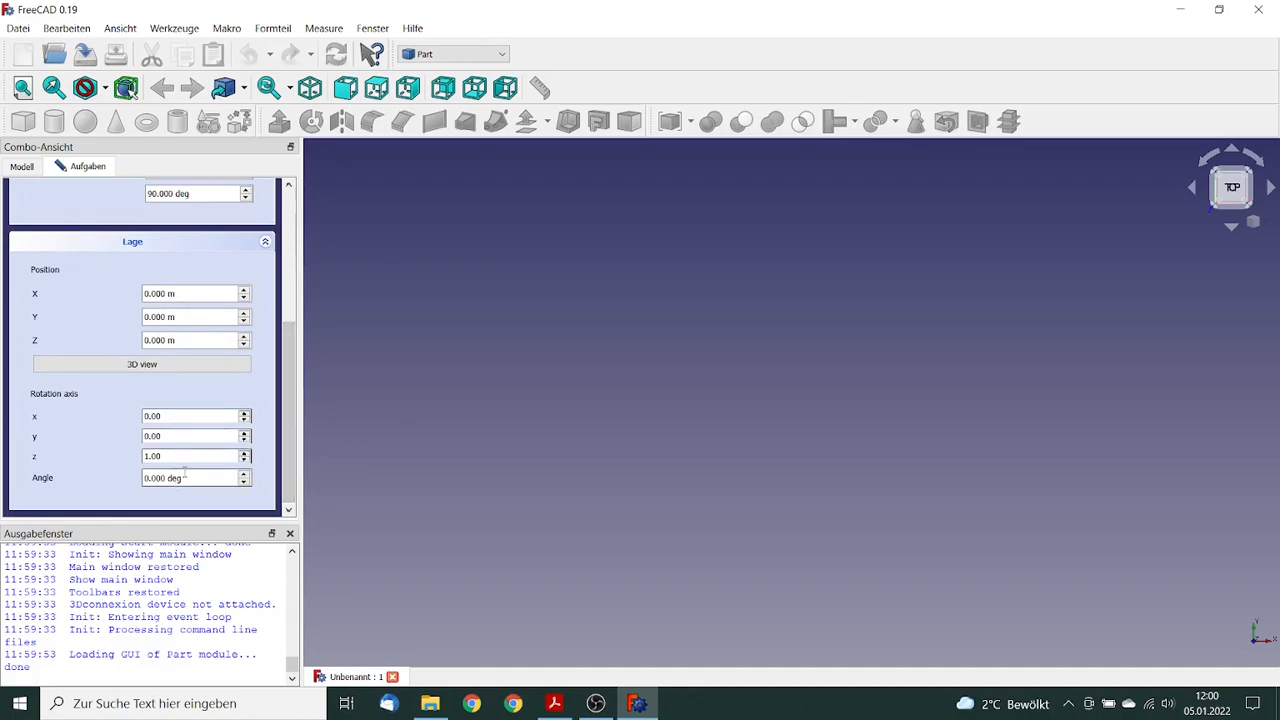
pyautogui.moveTo(286, 432); pyautogui.dragTo(280, 260)
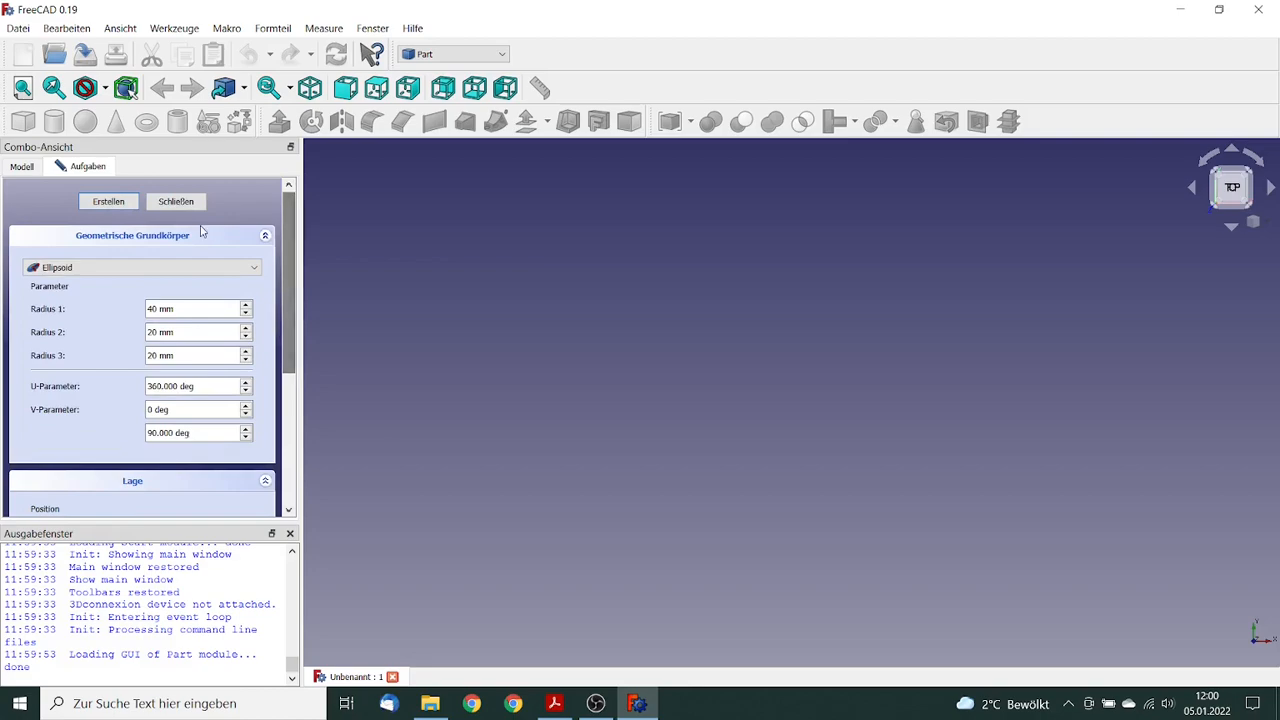
pyautogui.click(112, 203)
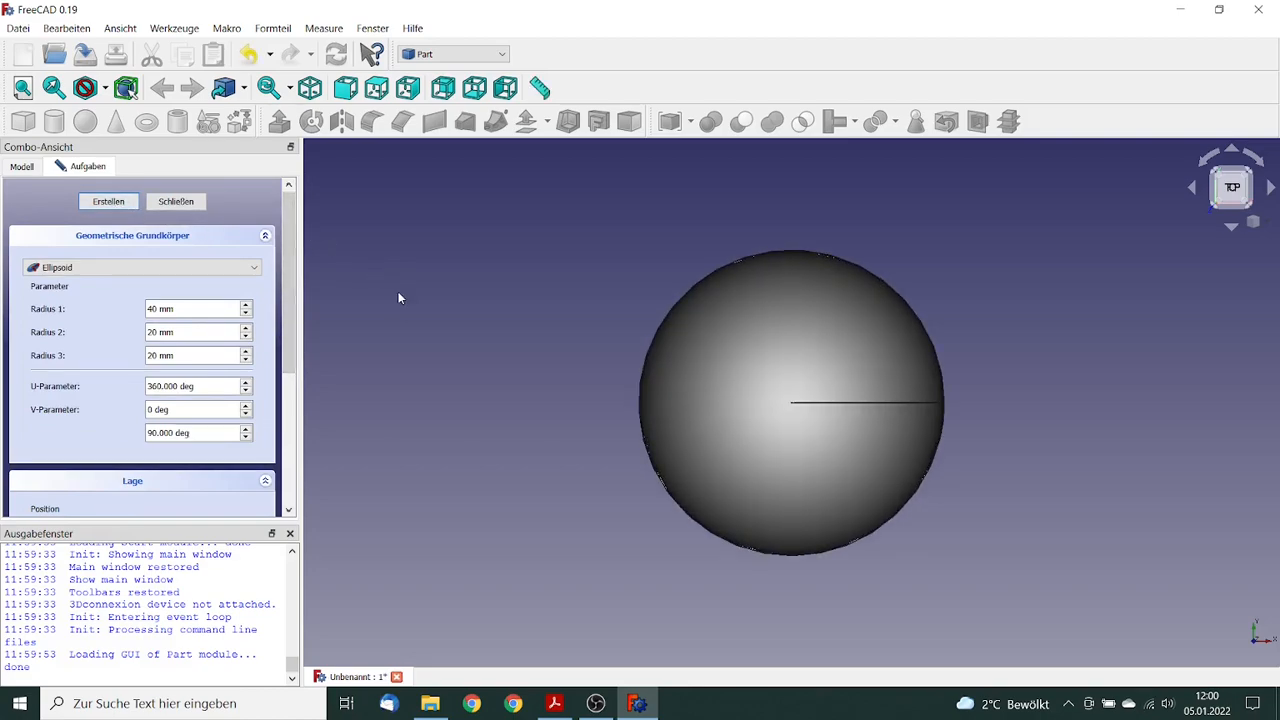
pyautogui.moveTo(398, 292); pyautogui.dragTo(554, 349, button='middle')
pyautogui.click(175, 203)
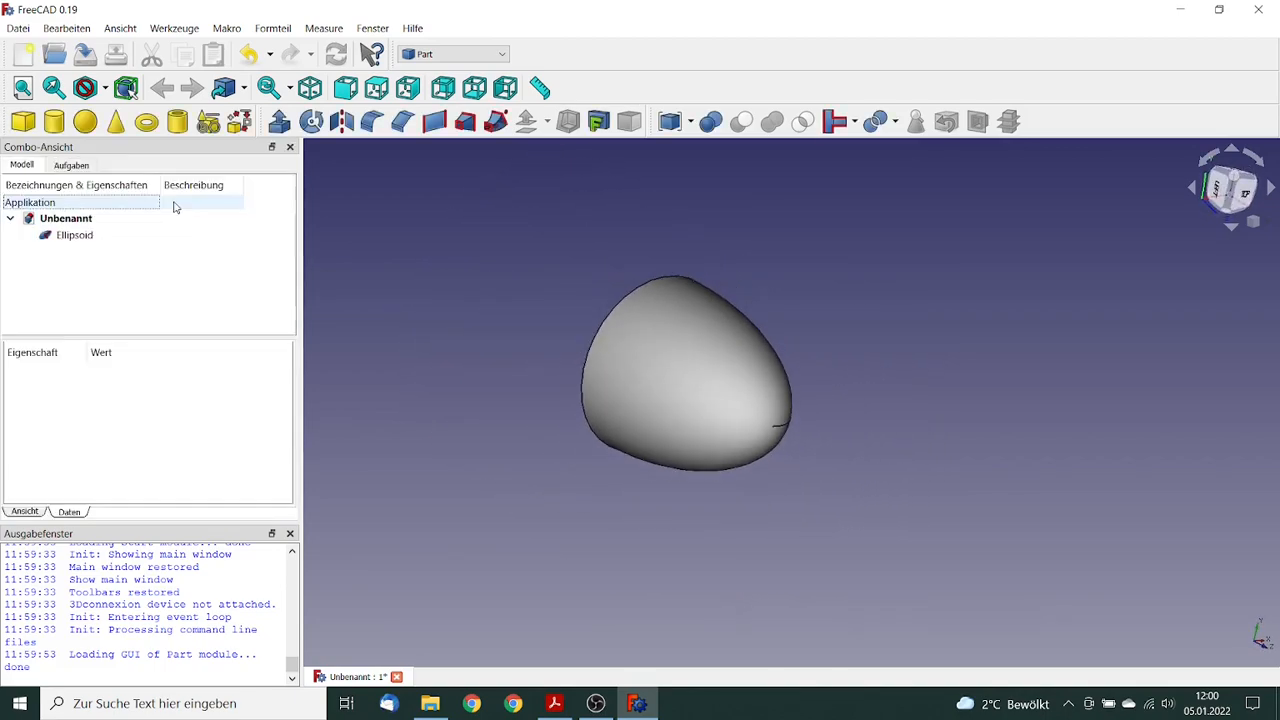
# Step: Add a cylinder primitive with a radius of 5 mm and a height of 40 mm
pyautogui.click(89, 220)
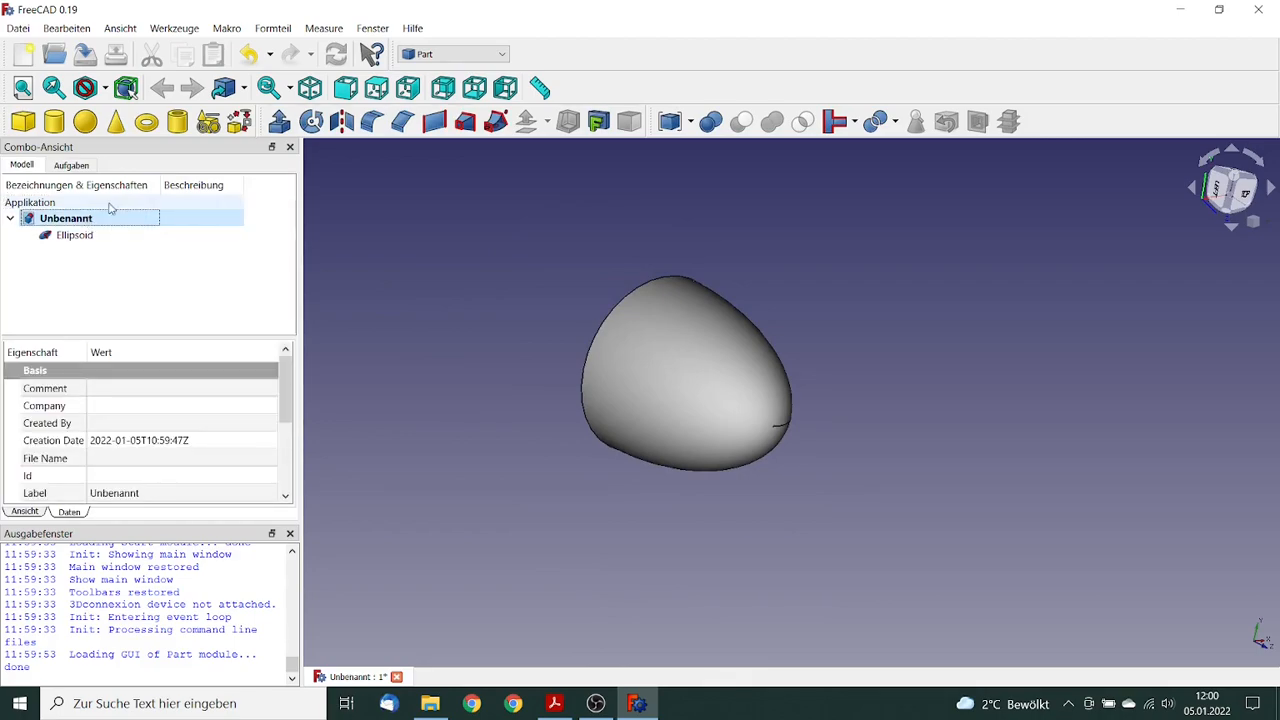
pyautogui.click(54, 122)
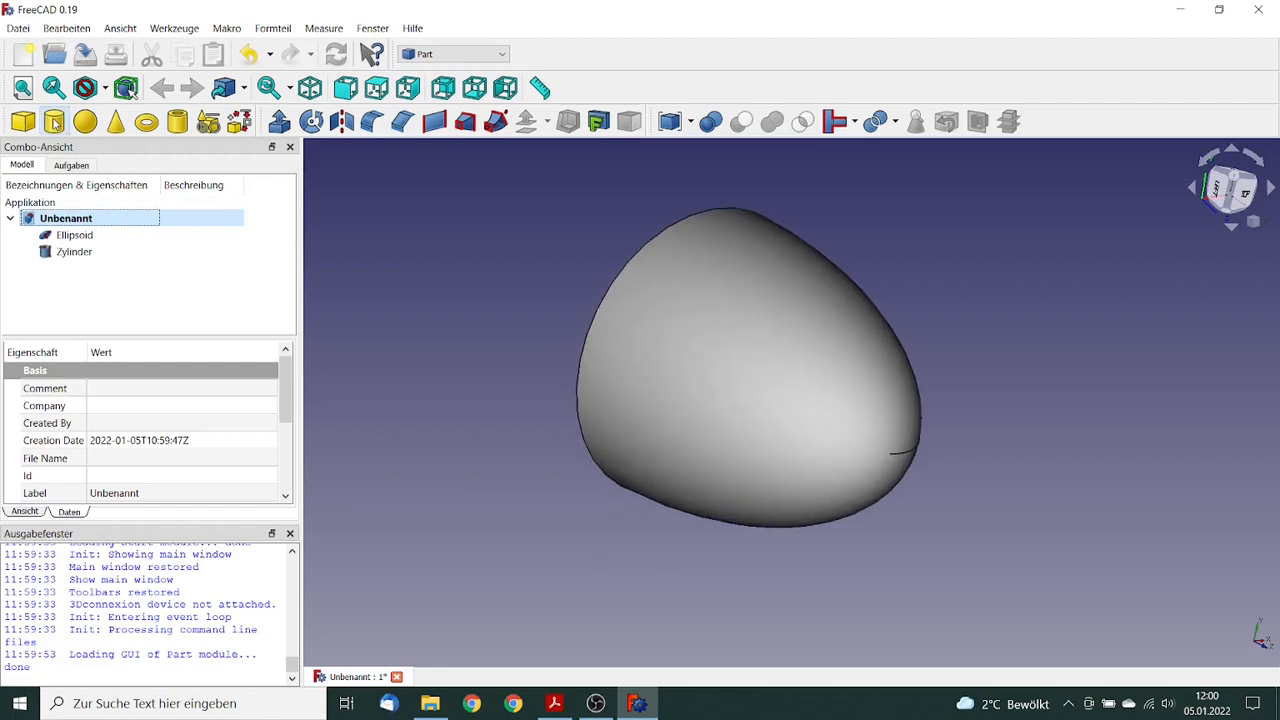
pyautogui.doubleClick(71, 252)
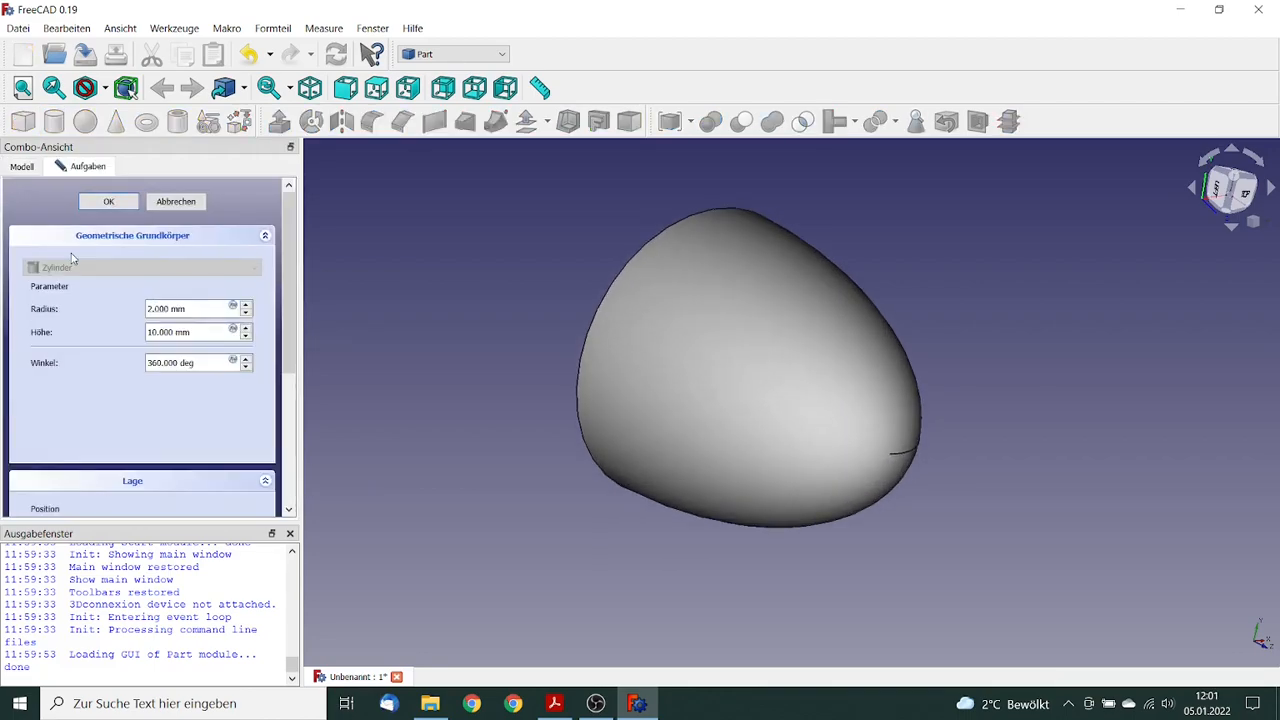
pyautogui.click(152, 308)
pyautogui.moveTo(152, 308); pyautogui.dragTo(116, 308)
pyautogui.write('5')
pyautogui.click(148, 333)
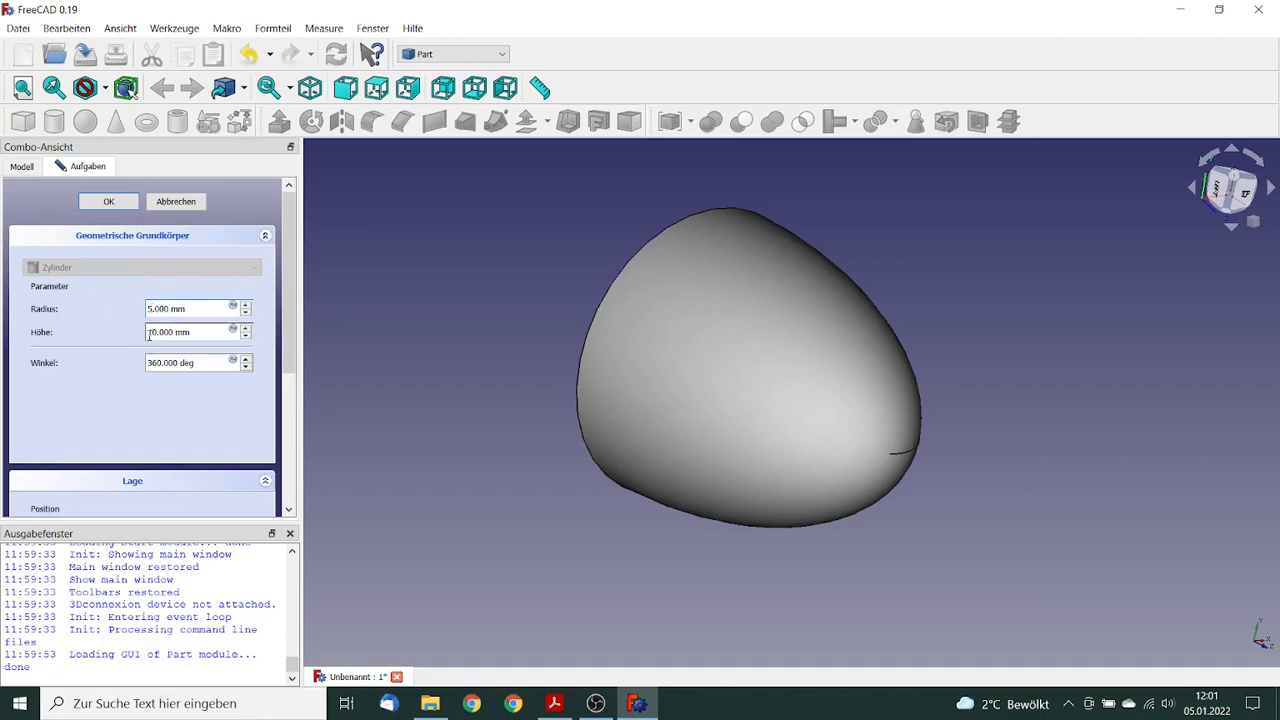
pyautogui.moveTo(146, 332); pyautogui.dragTo(153, 332)
pyautogui.write('4')
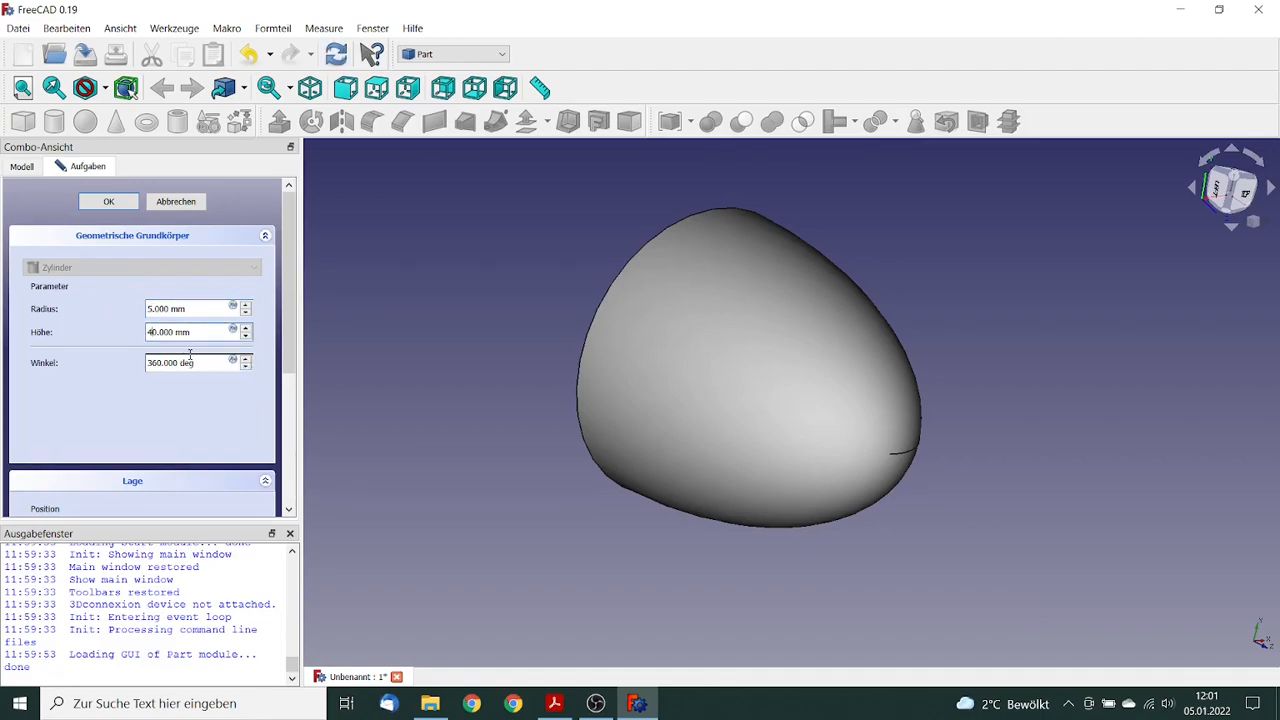
# Step: Set the cylinder's Z position to 10 mm
pyautogui.click(286, 326)
pyautogui.moveTo(293, 350); pyautogui.dragTo(284, 451)
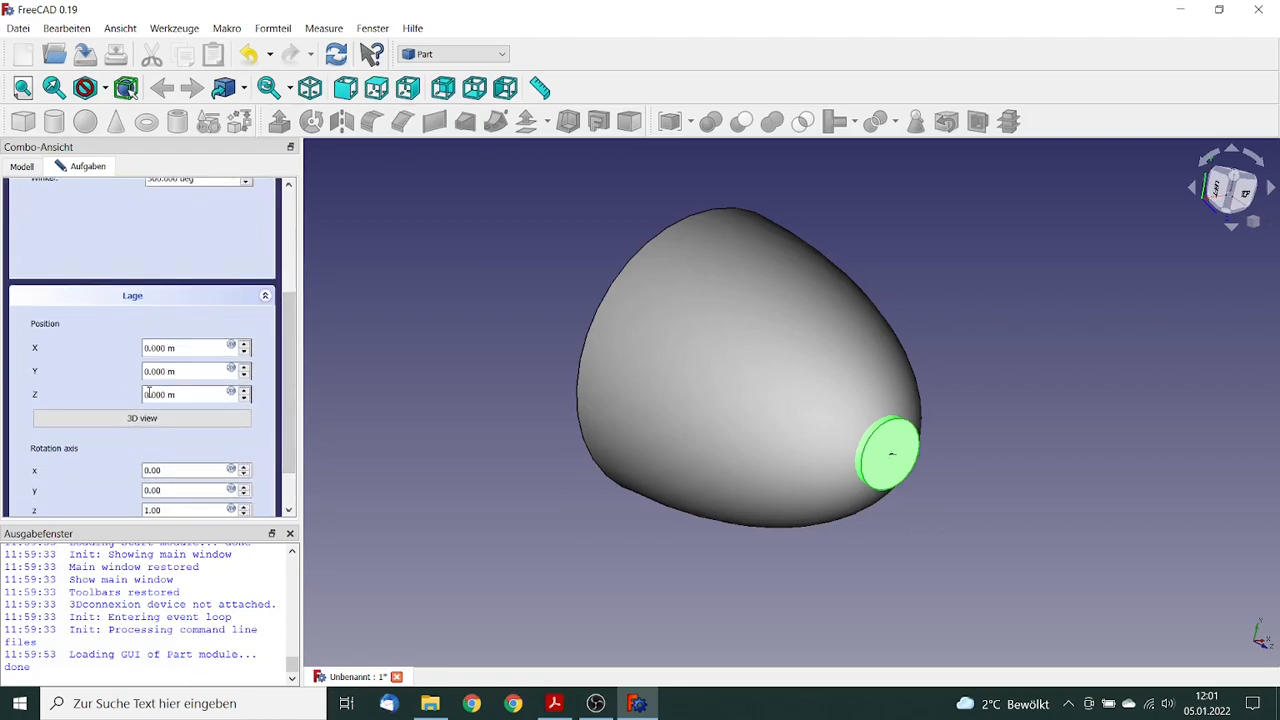
pyautogui.moveTo(175, 395); pyautogui.dragTo(97, 387)
pyautogui.write('10 mm')
pyautogui.click(180, 468)
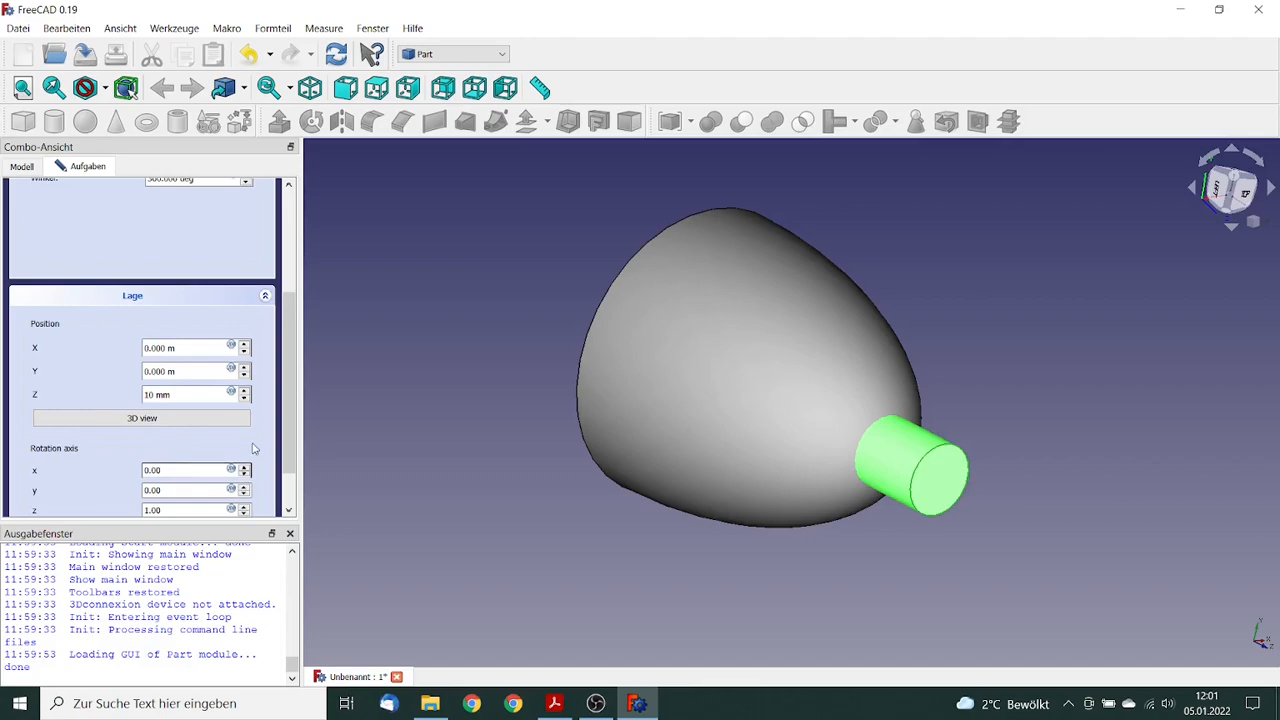
# Step: Rotate the cylinder 90 deg about the Y axis, with axis values y 1 and z 0, and apply the placement
pyautogui.scroll(-2, 290, 452)
pyautogui.press('Tab')
pyautogui.write('1')
pyautogui.click(171, 455)
pyautogui.moveTo(171, 455); pyautogui.dragTo(141, 448)
pyautogui.write('0')
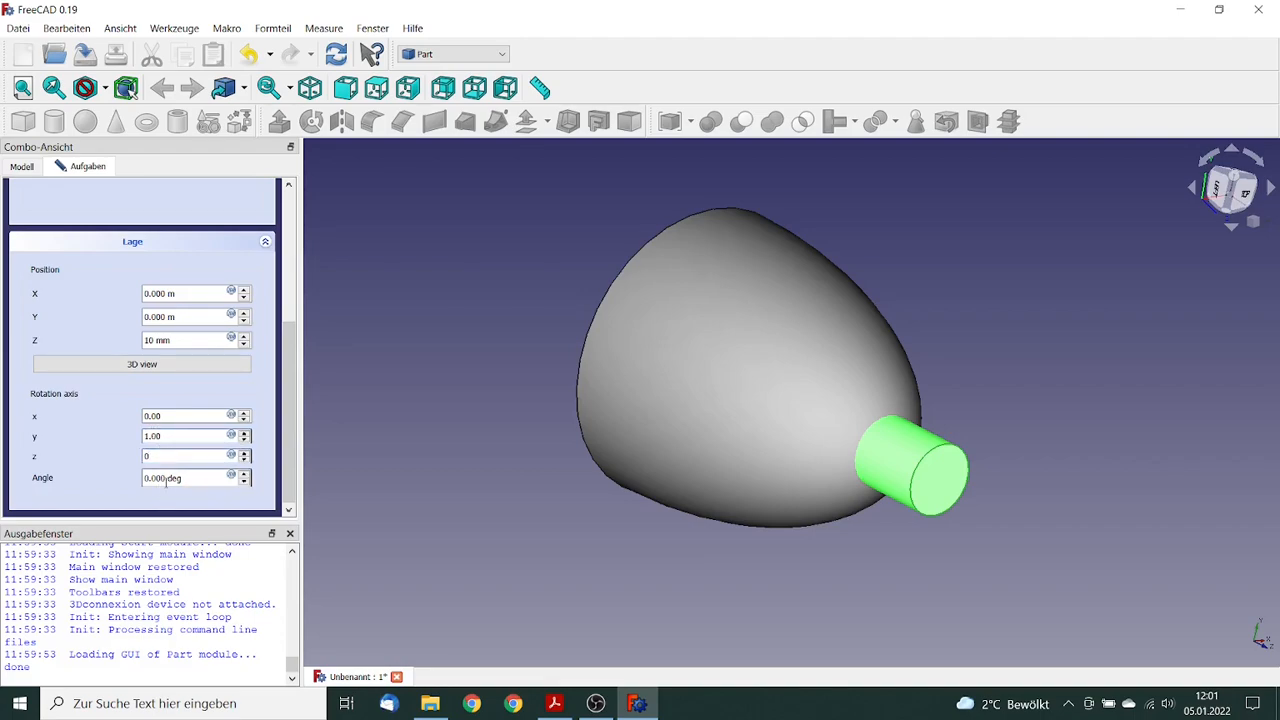
pyautogui.press('Tab')
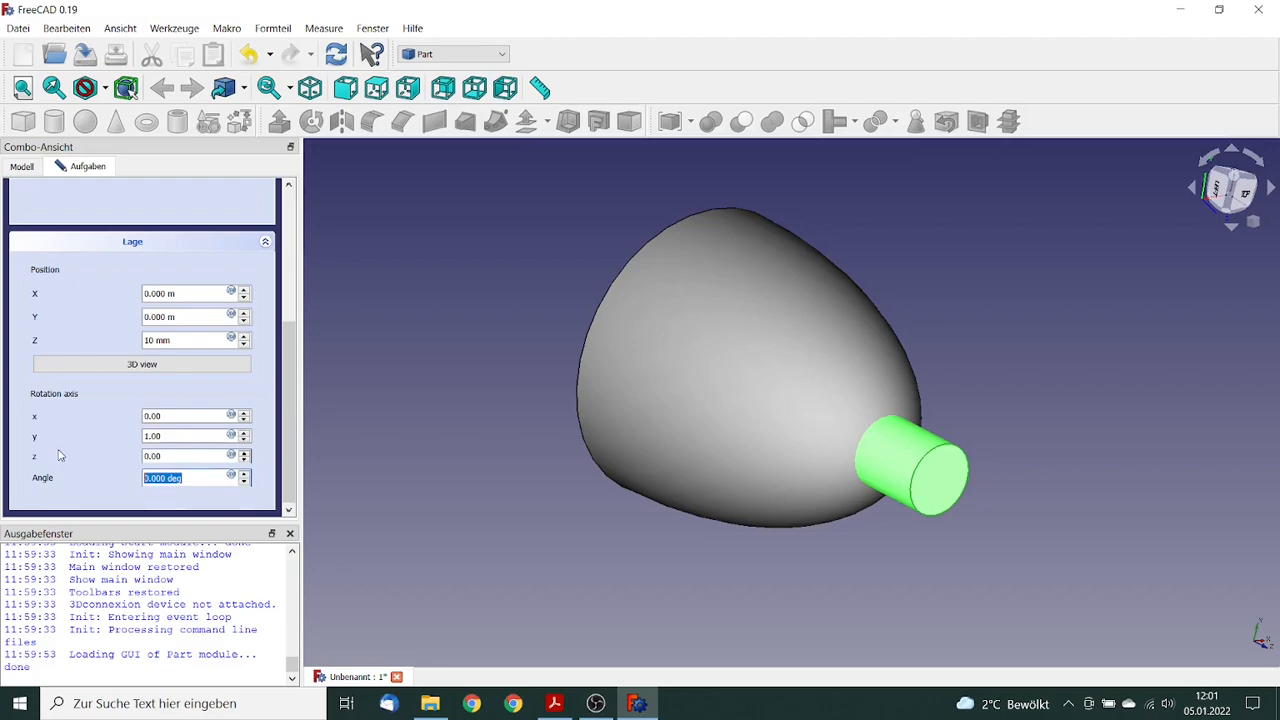
pyautogui.write('90 deg')
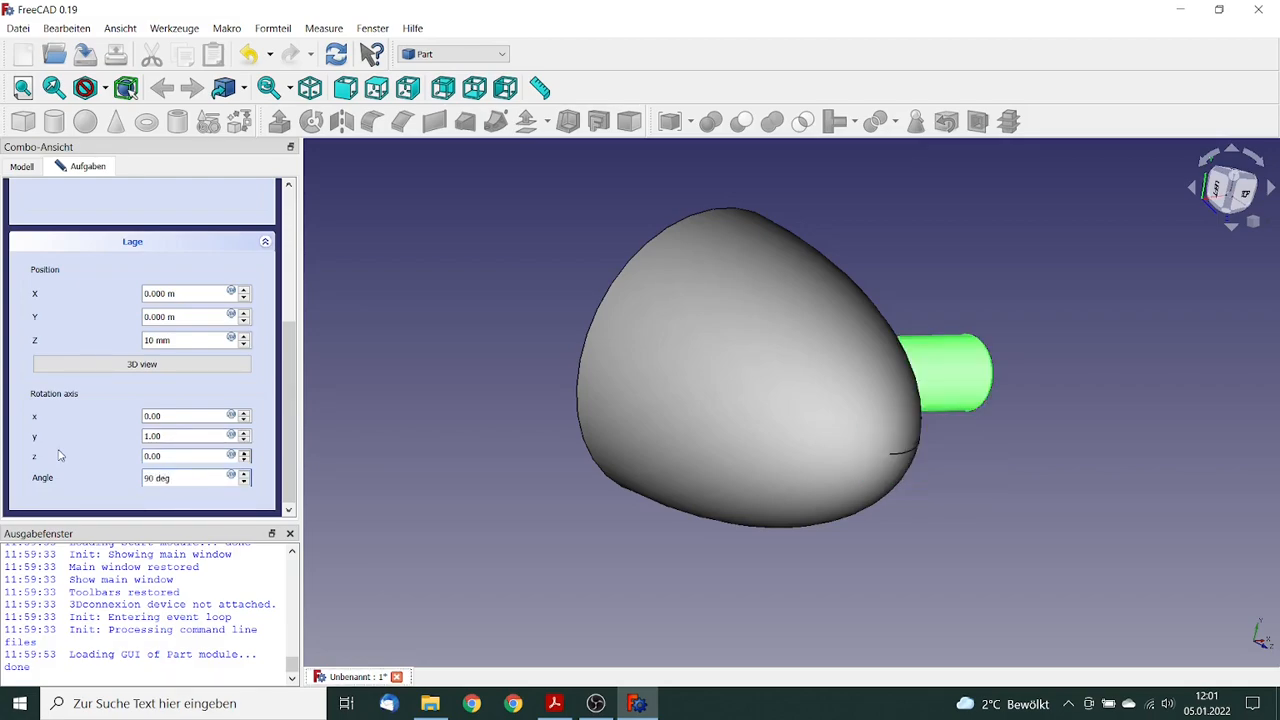
pyautogui.scroll(1, 286, 378)
pyautogui.moveTo(286, 378); pyautogui.dragTo(284, 250)
pyautogui.click(110, 202)
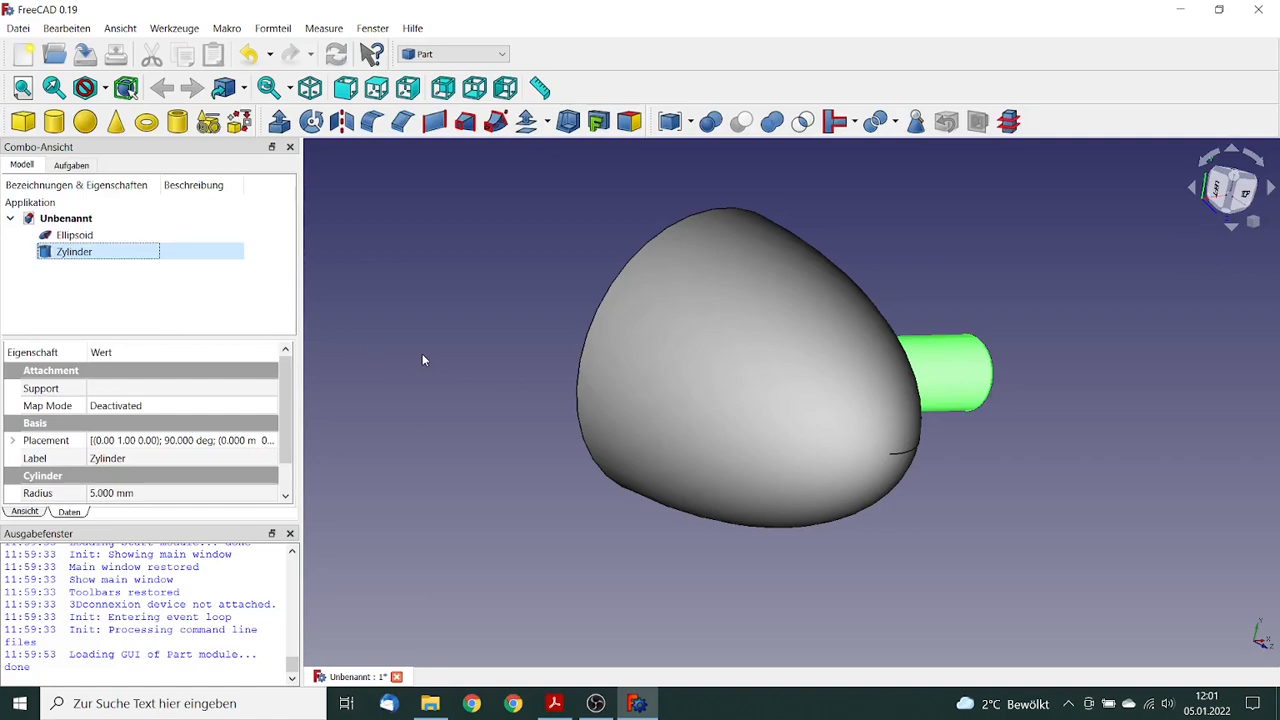
# Step: In the Draft workbench, start a polar array of the cylinder with its centre of rotation at X 0 and Y 0
pyautogui.click(502, 54)
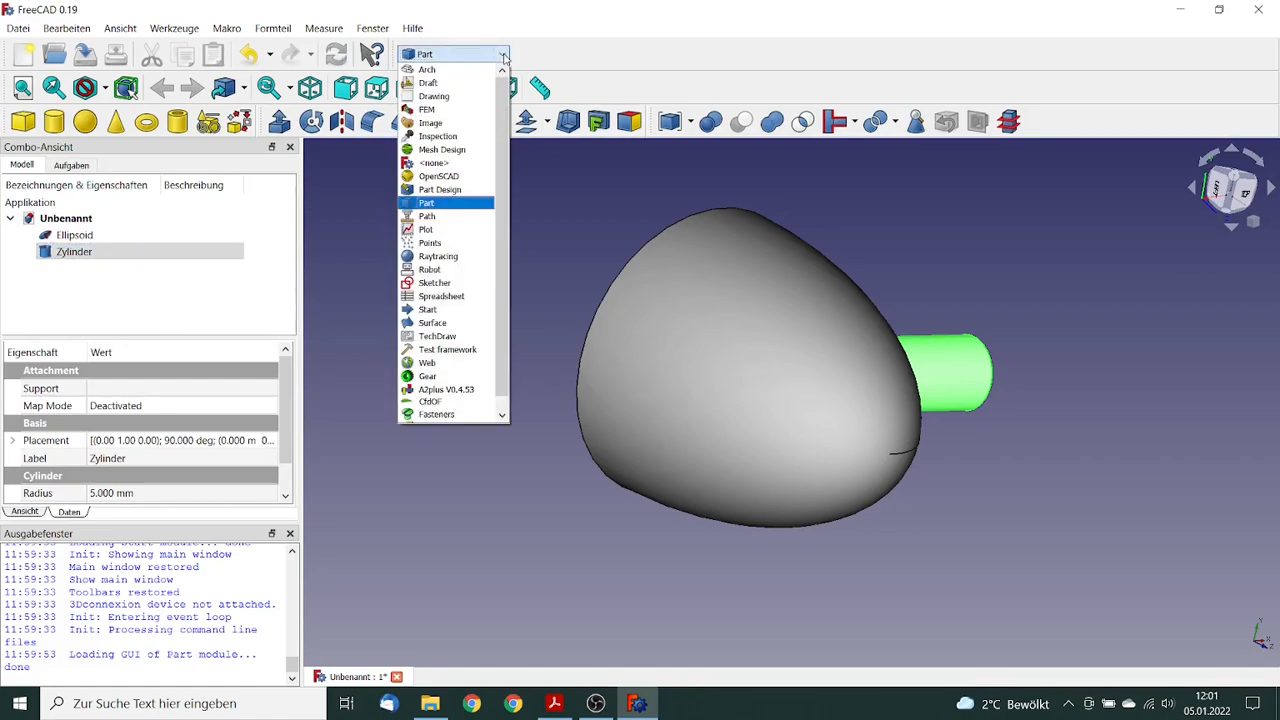
pyautogui.click(462, 84)
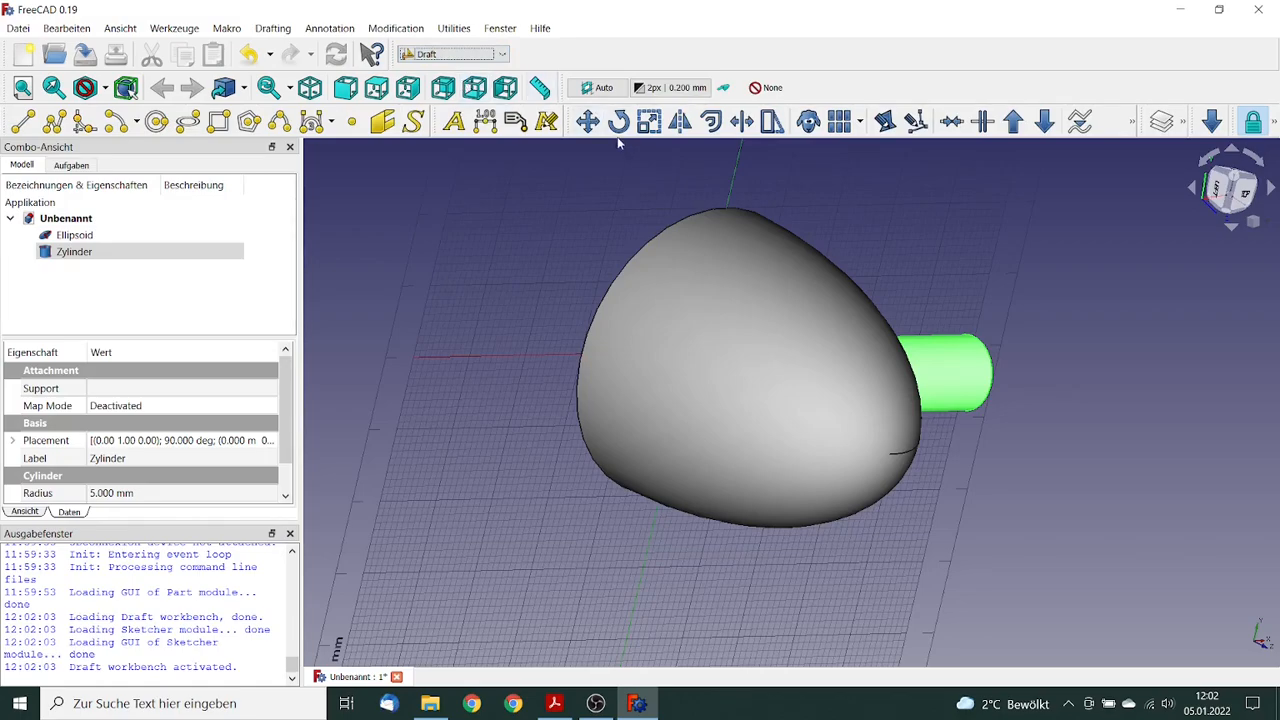
pyautogui.click(860, 122)
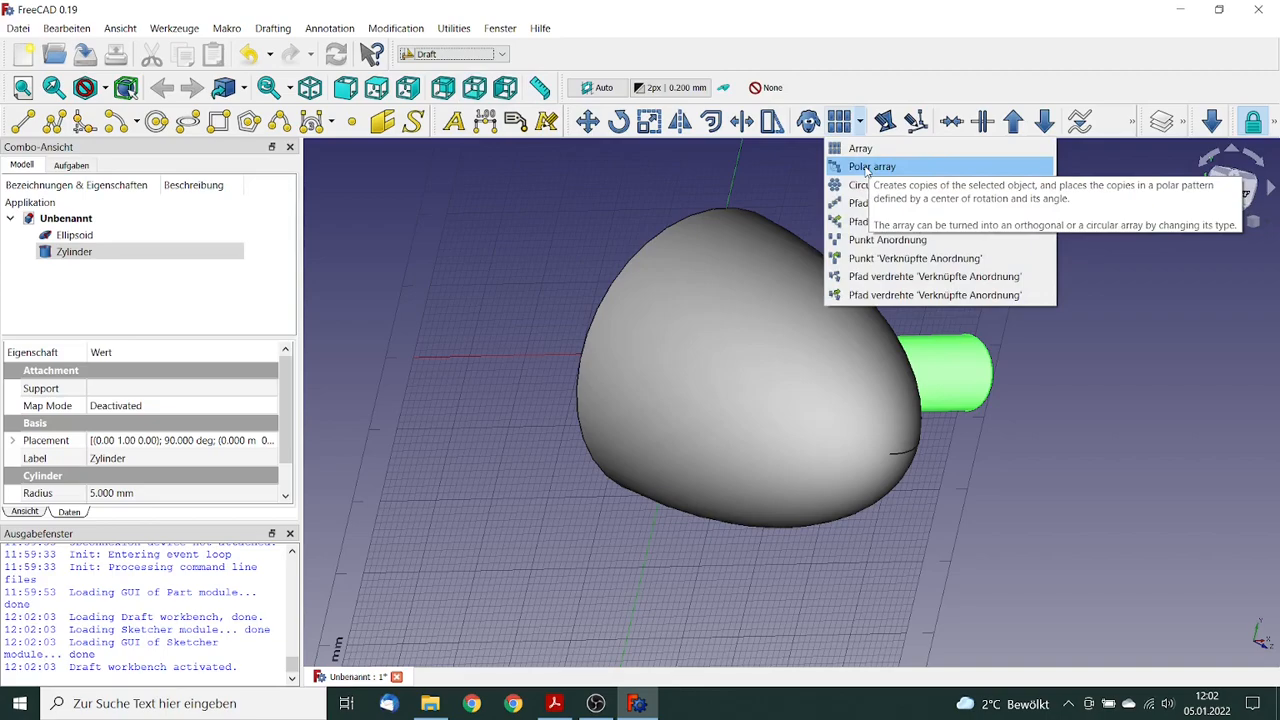
pyautogui.click(866, 167)
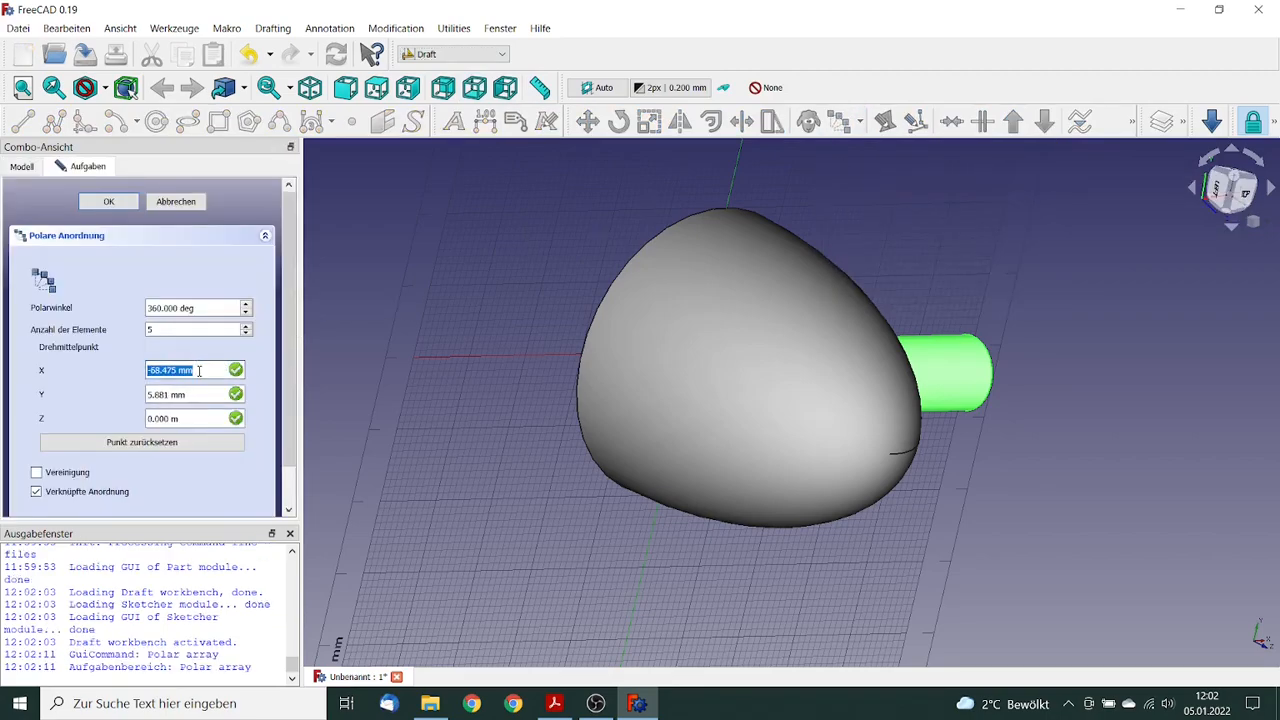
pyautogui.moveTo(177, 366); pyautogui.dragTo(87, 362)
pyautogui.write('0')
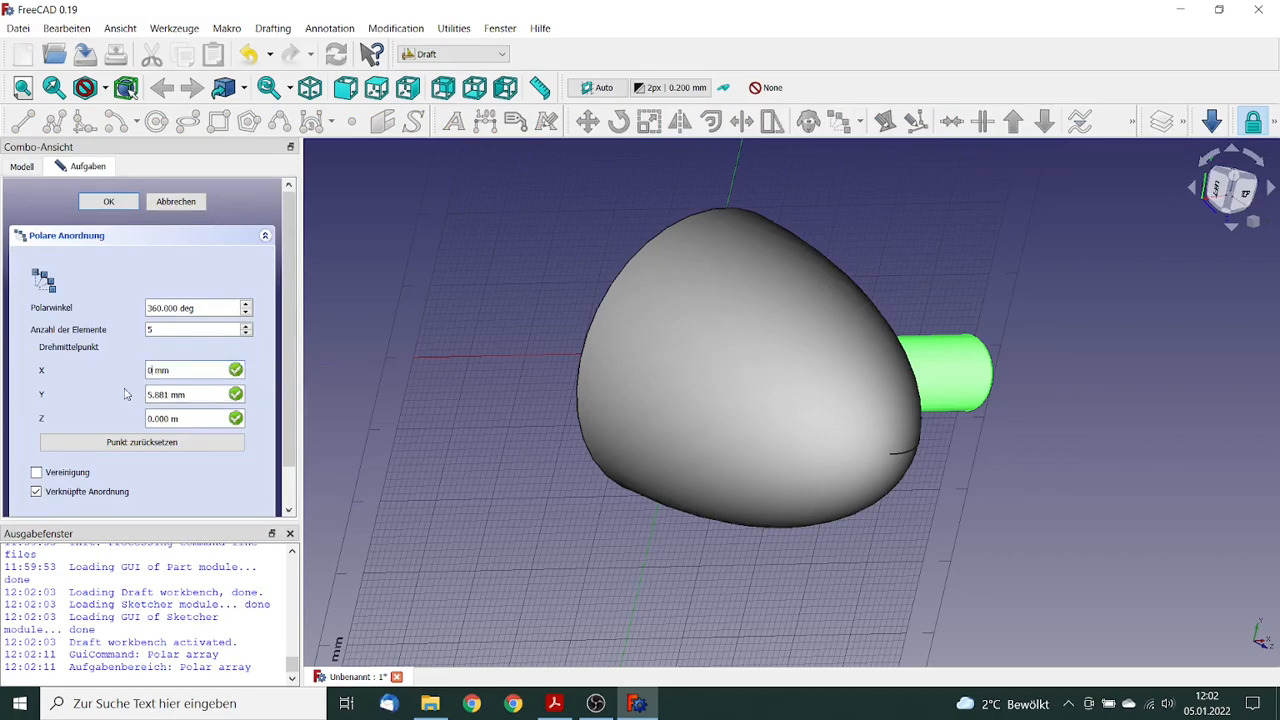
pyautogui.moveTo(168, 394); pyautogui.dragTo(118, 396)
pyautogui.write('0')
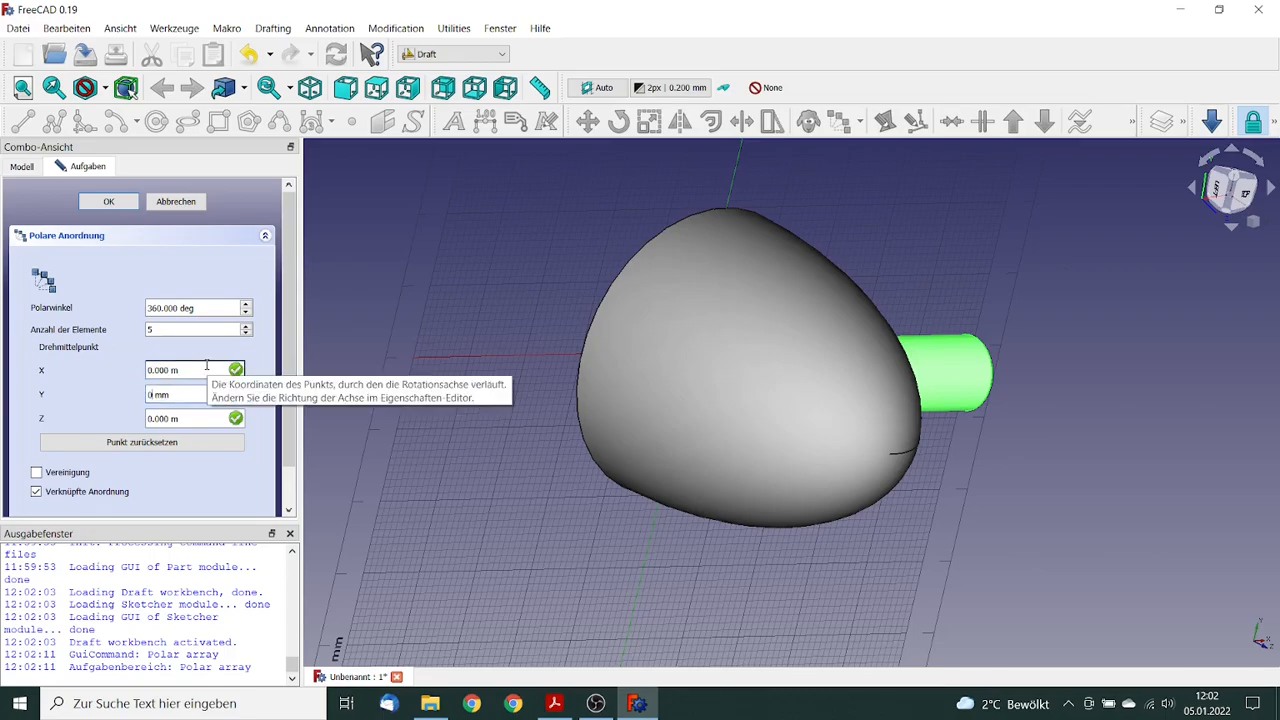
# Step: Set the polar array's number of elements to 3 and create the array
pyautogui.click(170, 330)
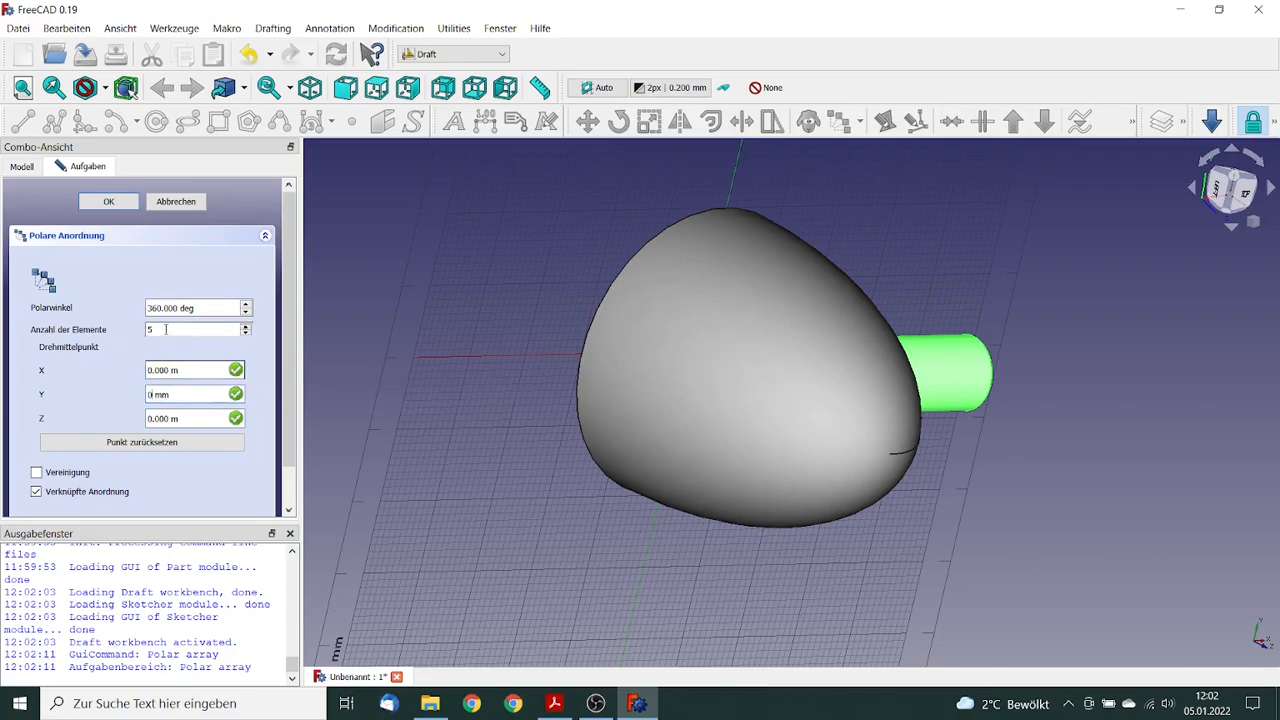
pyautogui.press('BackSpace')
pyautogui.write('3')
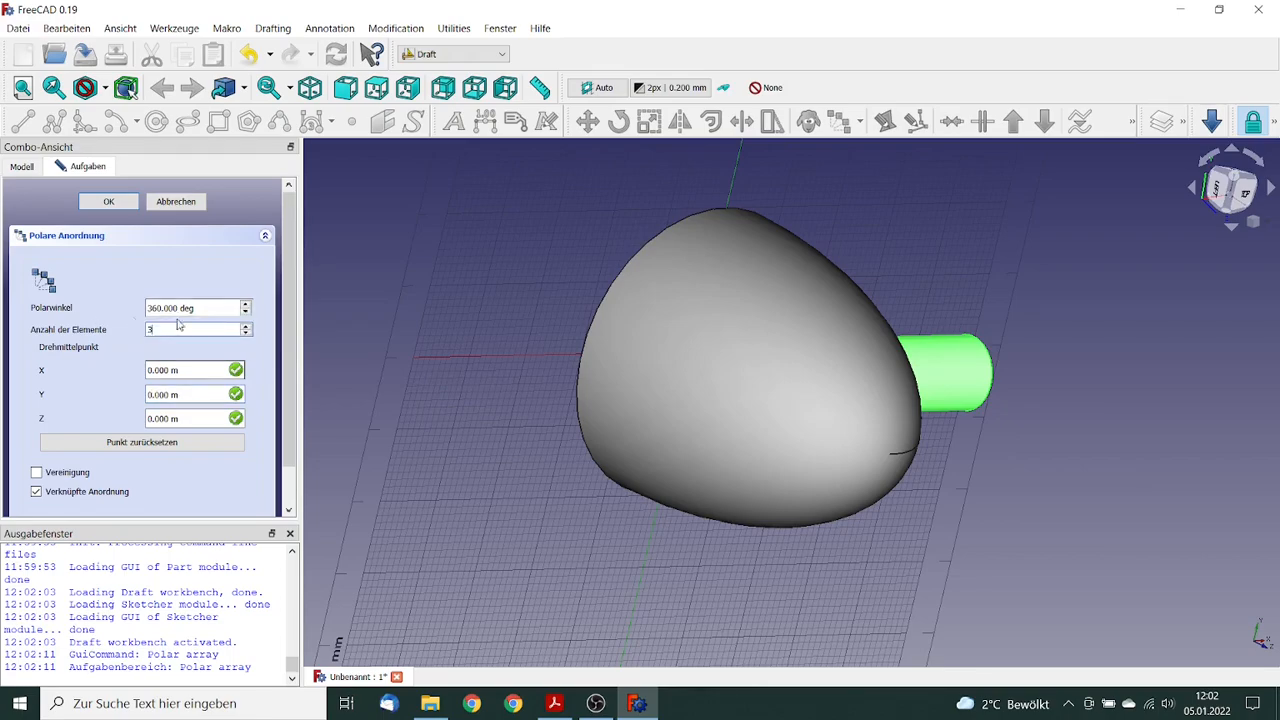
pyautogui.scroll(-1, 290, 335)
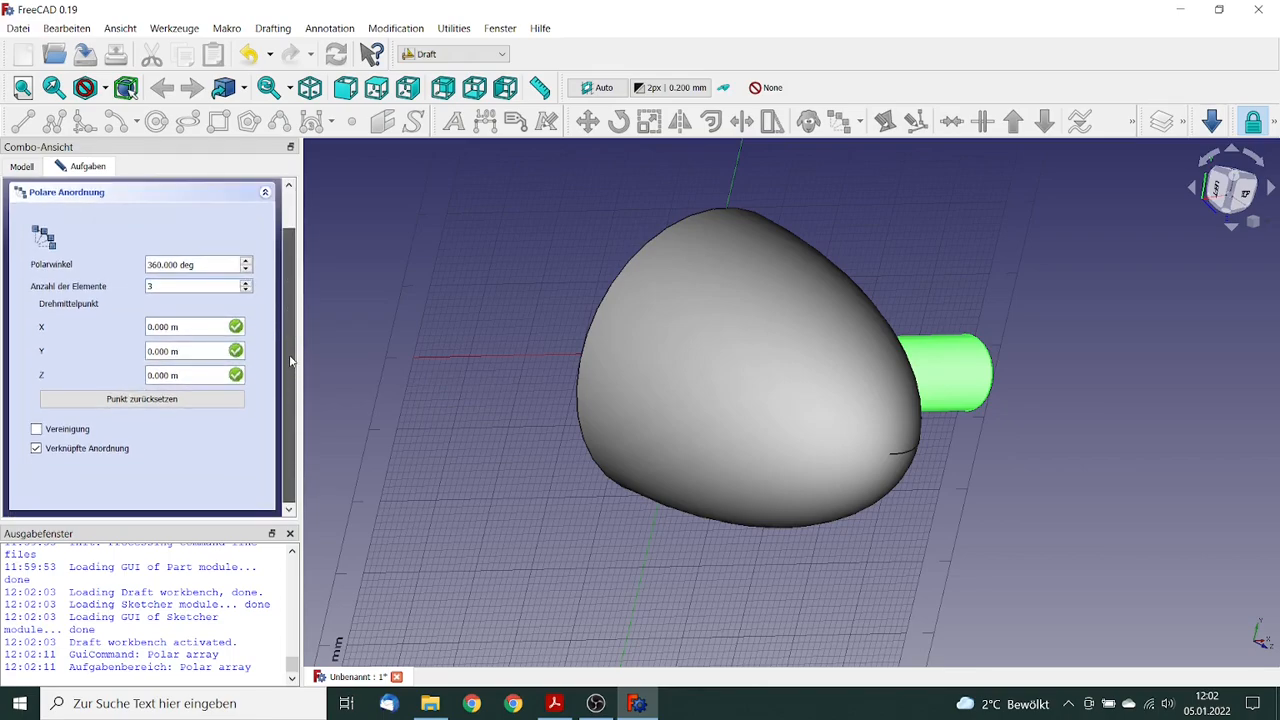
pyautogui.scroll(1, 295, 335)
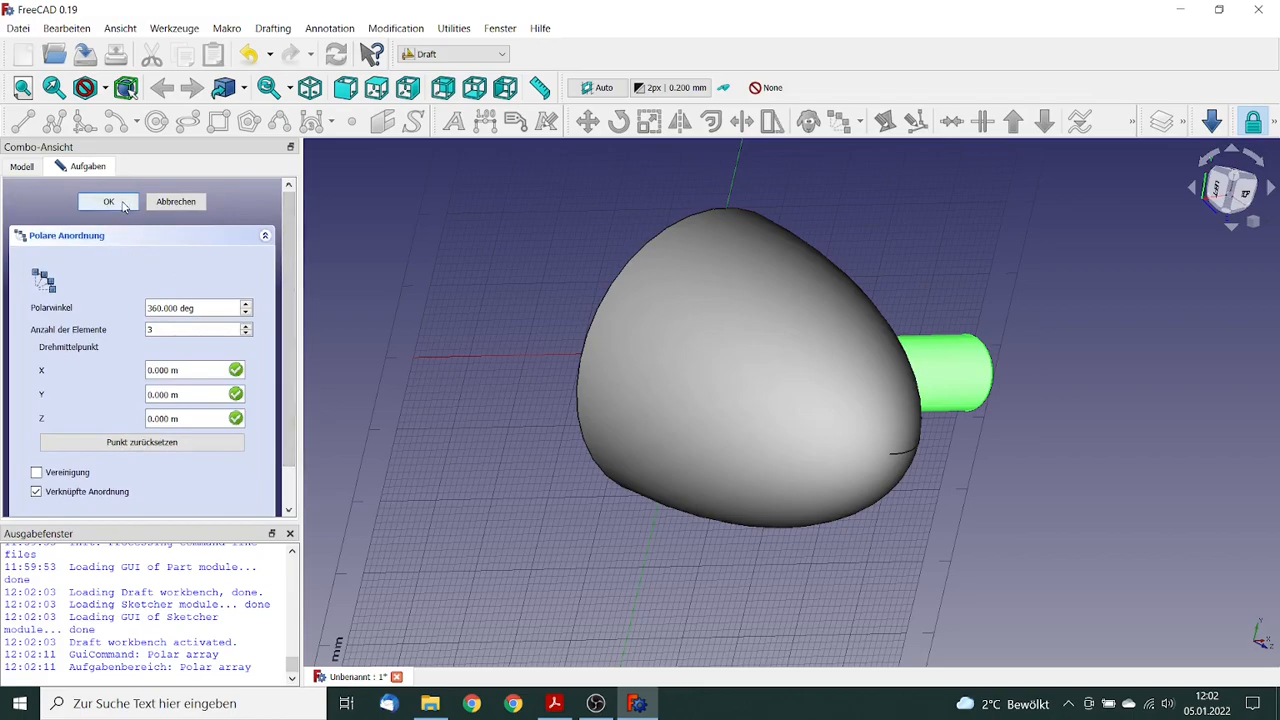
pyautogui.click(109, 202)
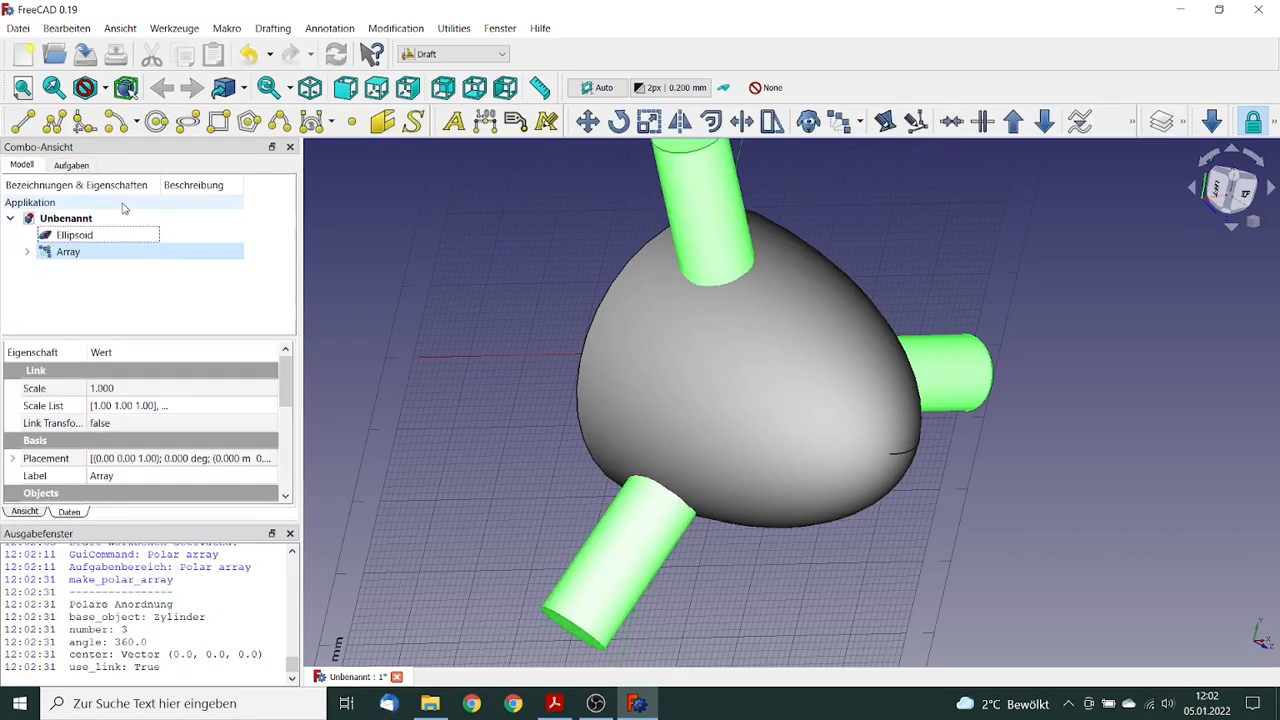
pyautogui.click(79, 220)
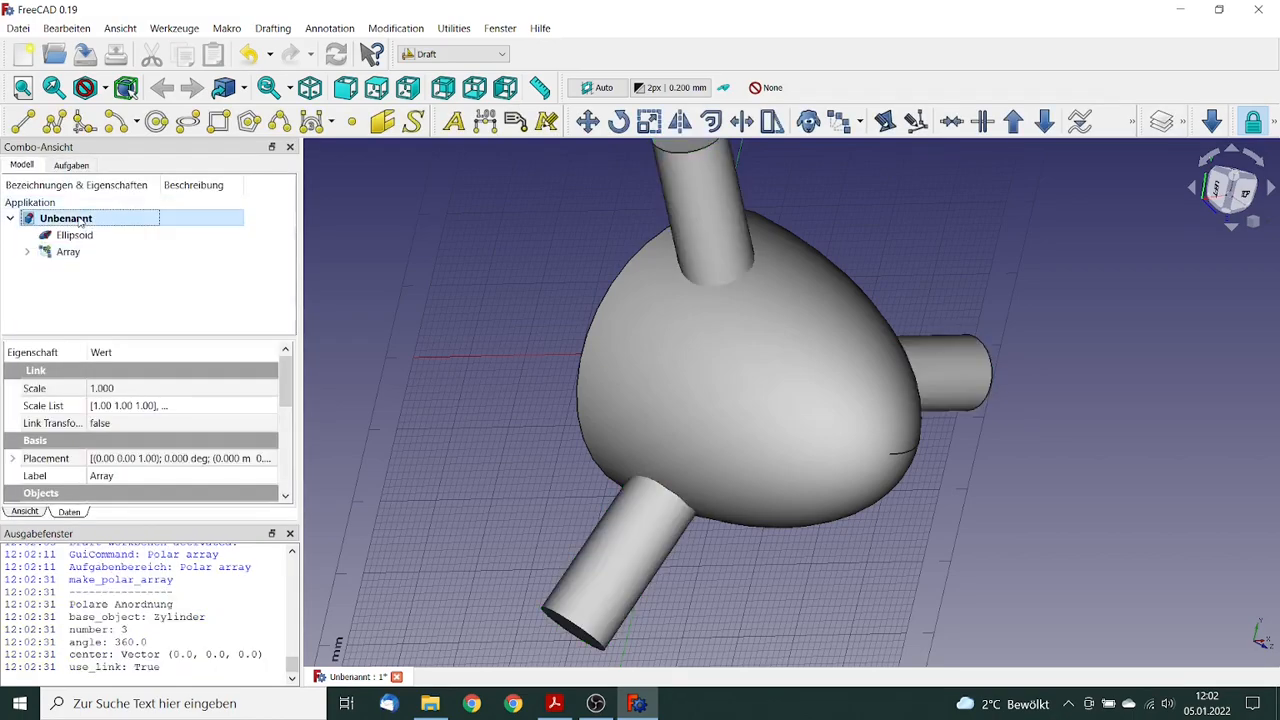
# Step: Switch to the Part workbench and create a cube
pyautogui.click(468, 54)
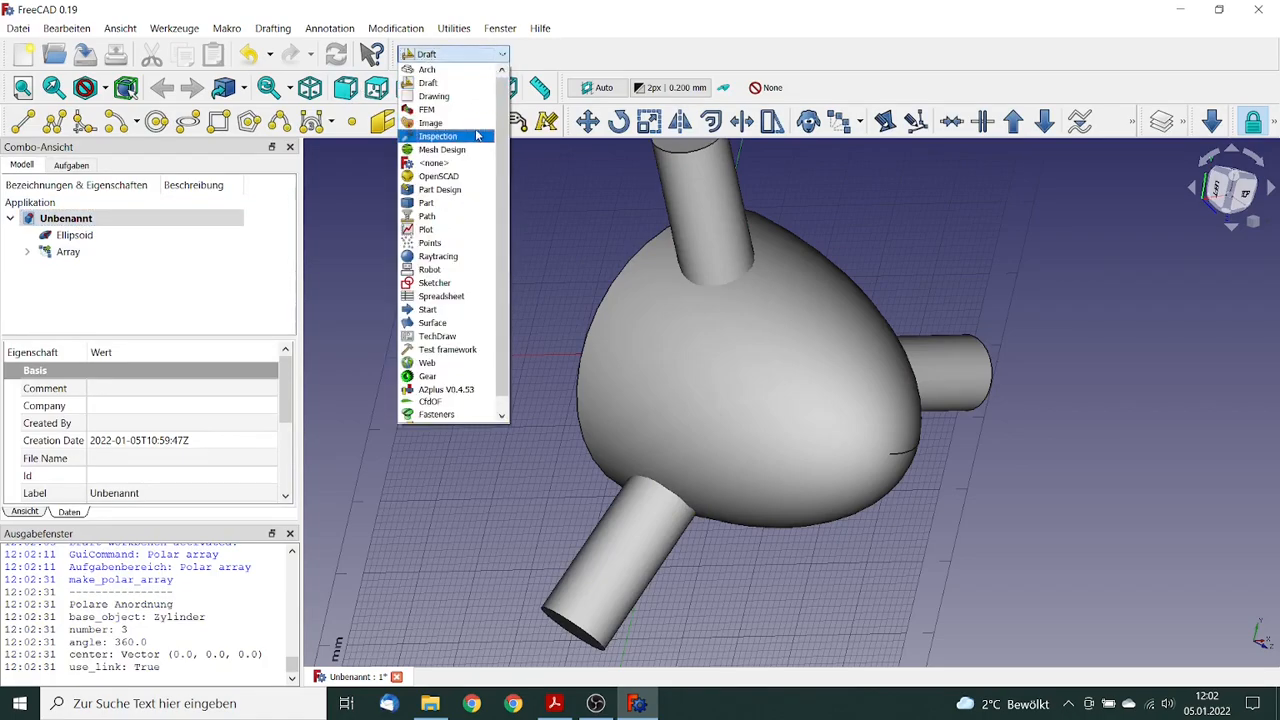
pyautogui.click(446, 202)
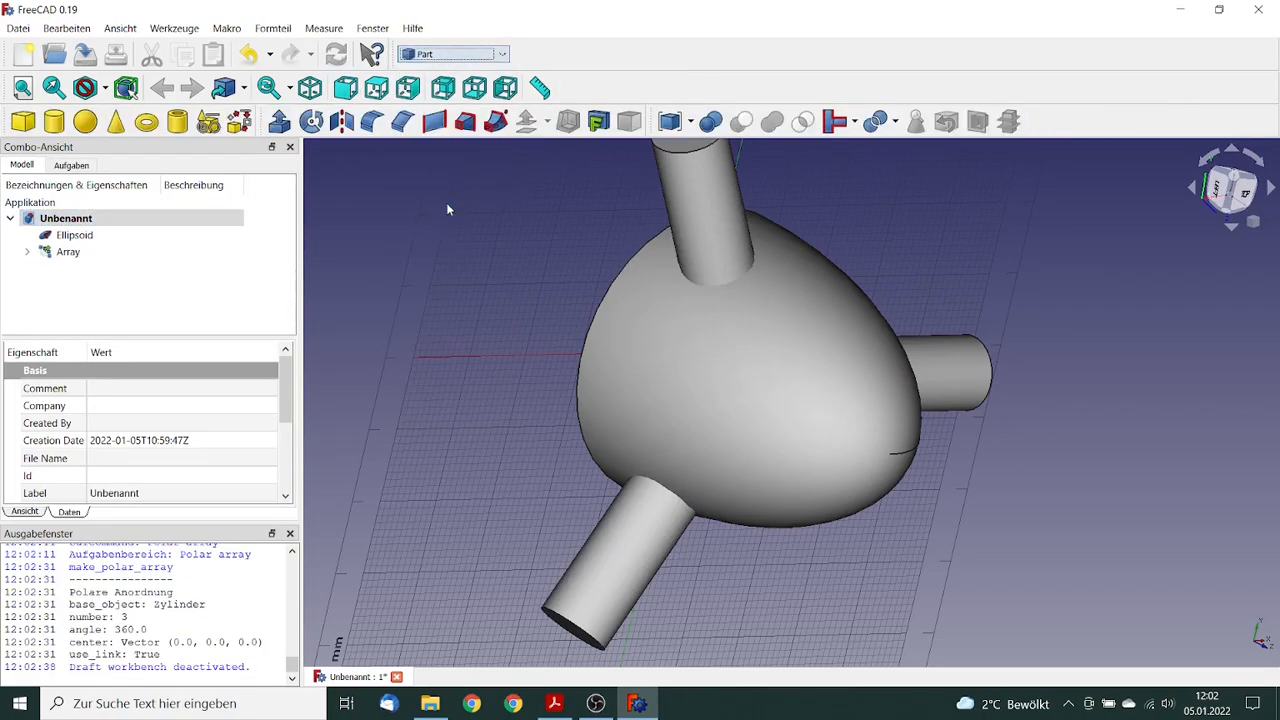
pyautogui.click(22, 122)
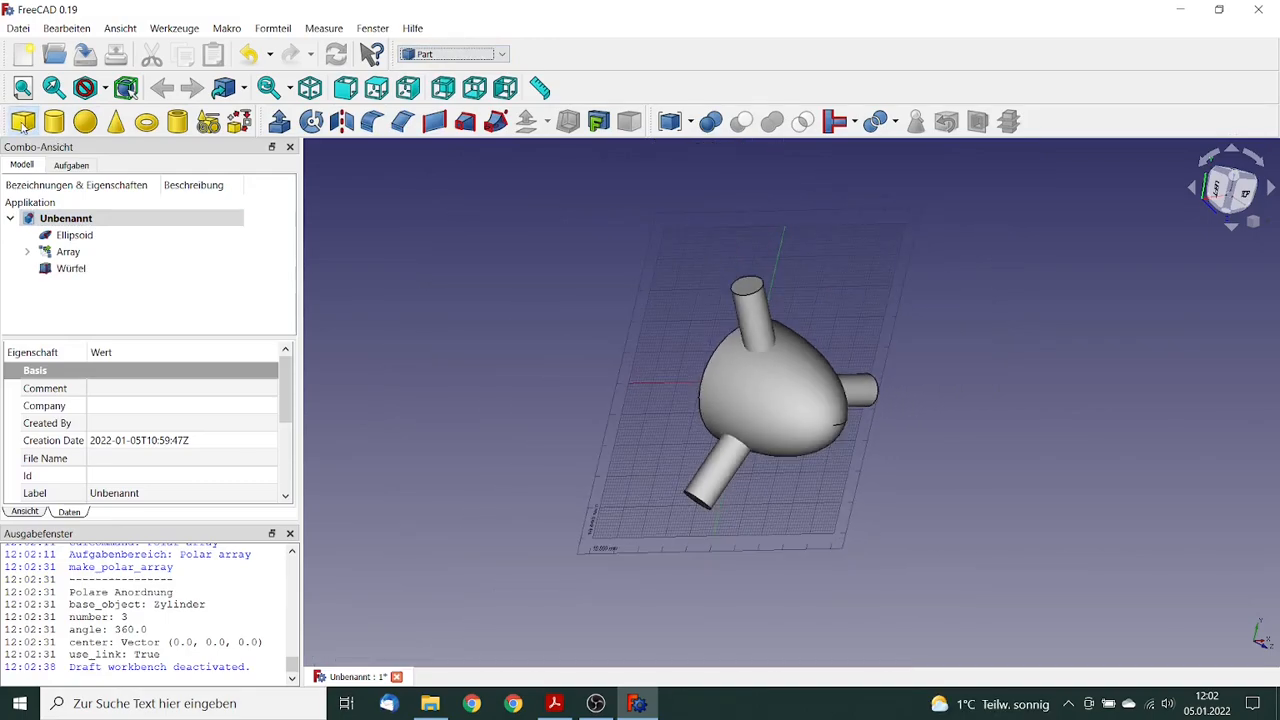
# Step: Set the cube's length to 0.1 m, its width to 50 mm and its height to 2 mm
pyautogui.doubleClick(72, 268)
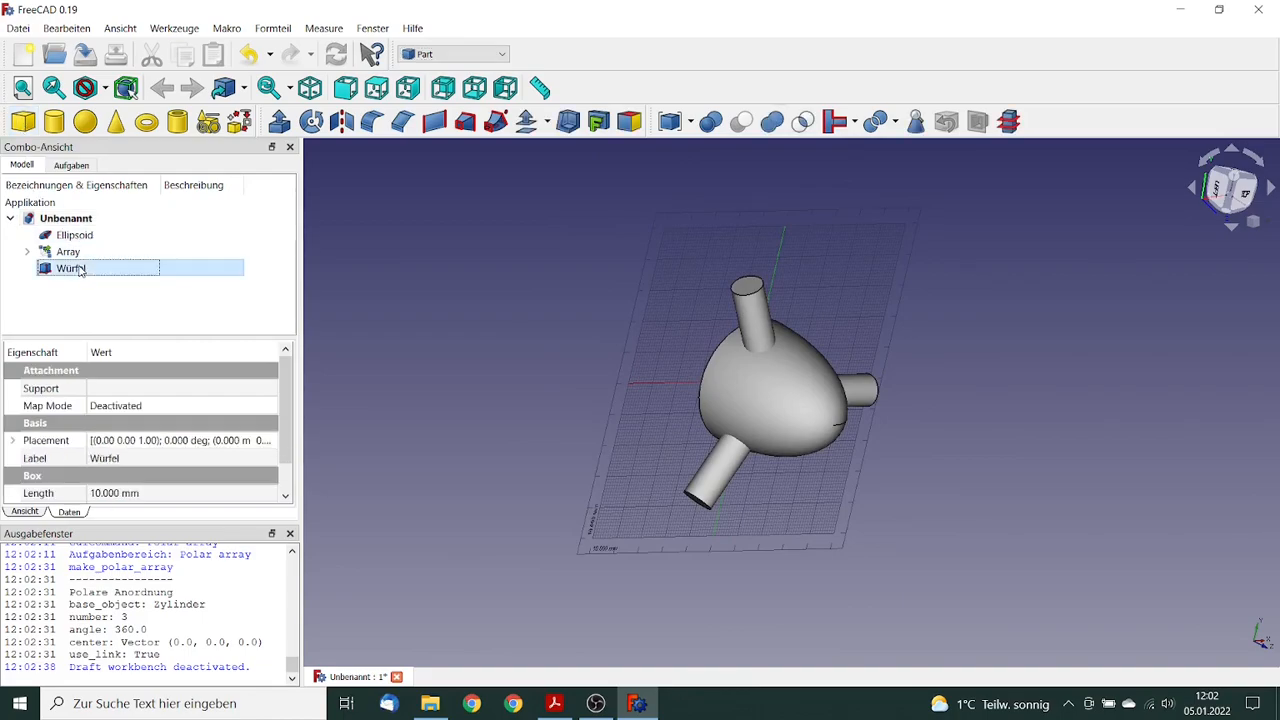
pyautogui.tripleClick(200, 310)
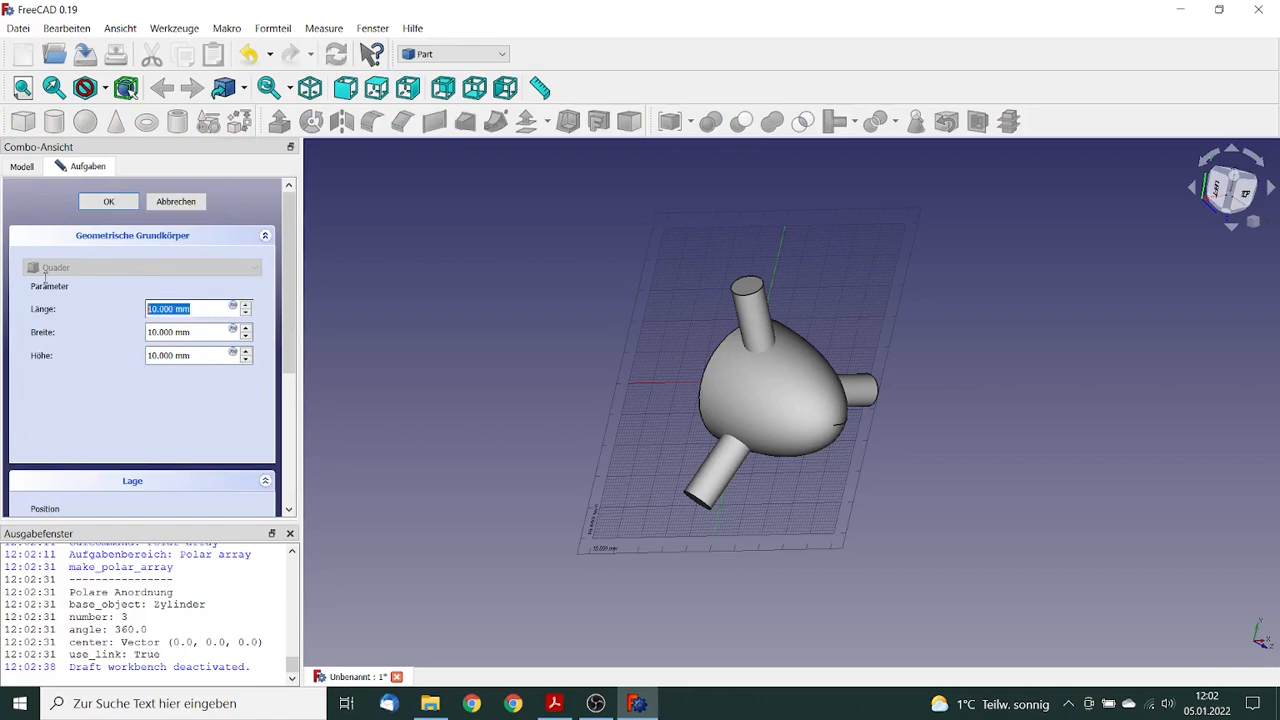
pyautogui.write('0.1')
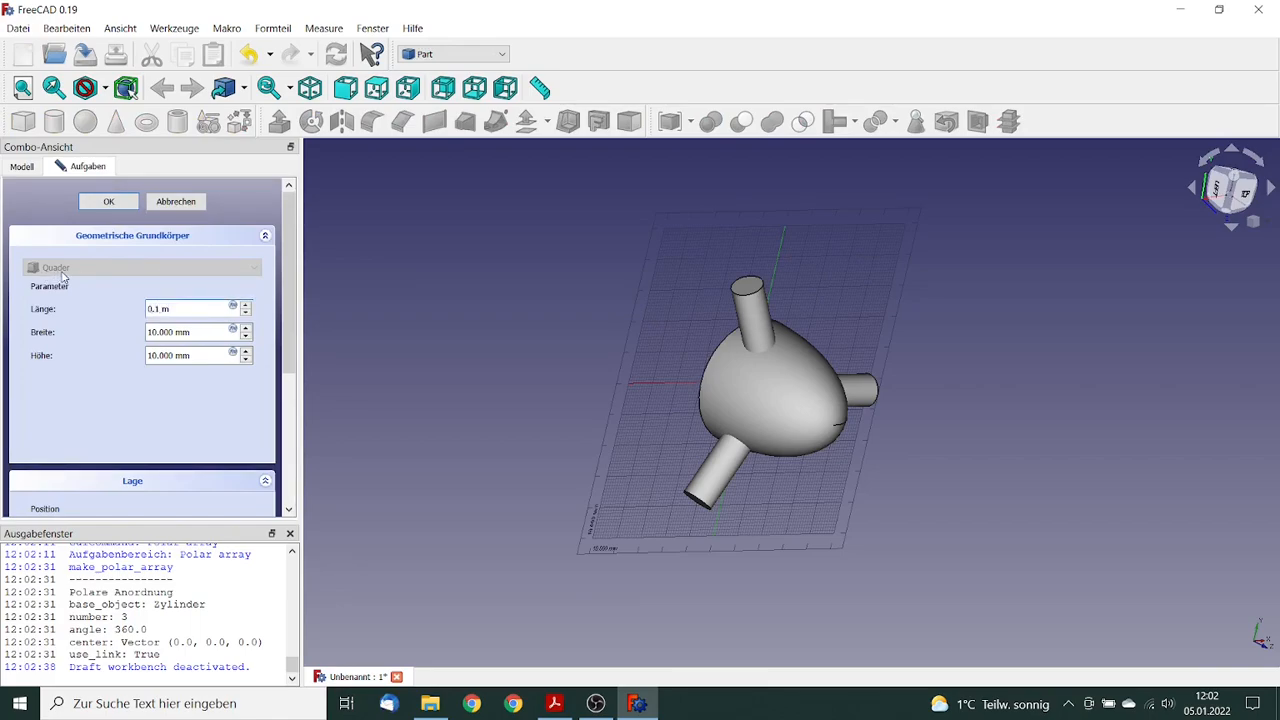
pyautogui.click(204, 331)
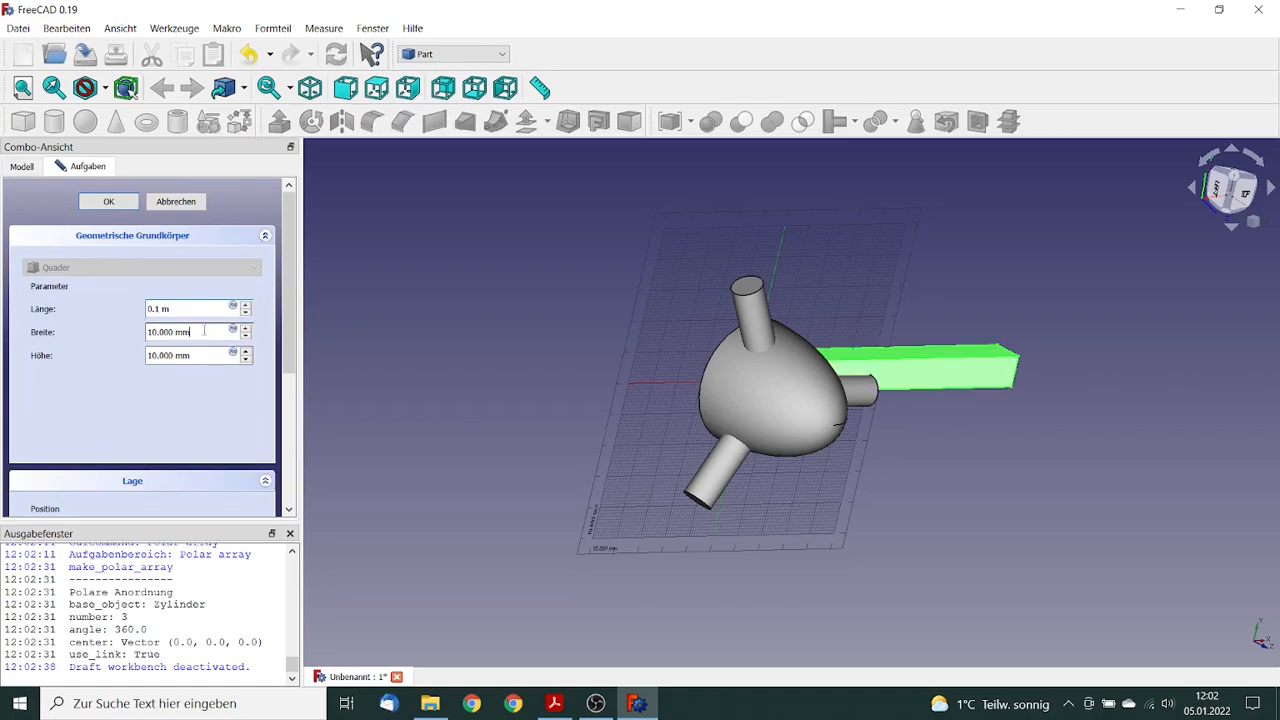
pyautogui.tripleClick(204, 331)
pyautogui.write('50 mm')
pyautogui.press('Tab')
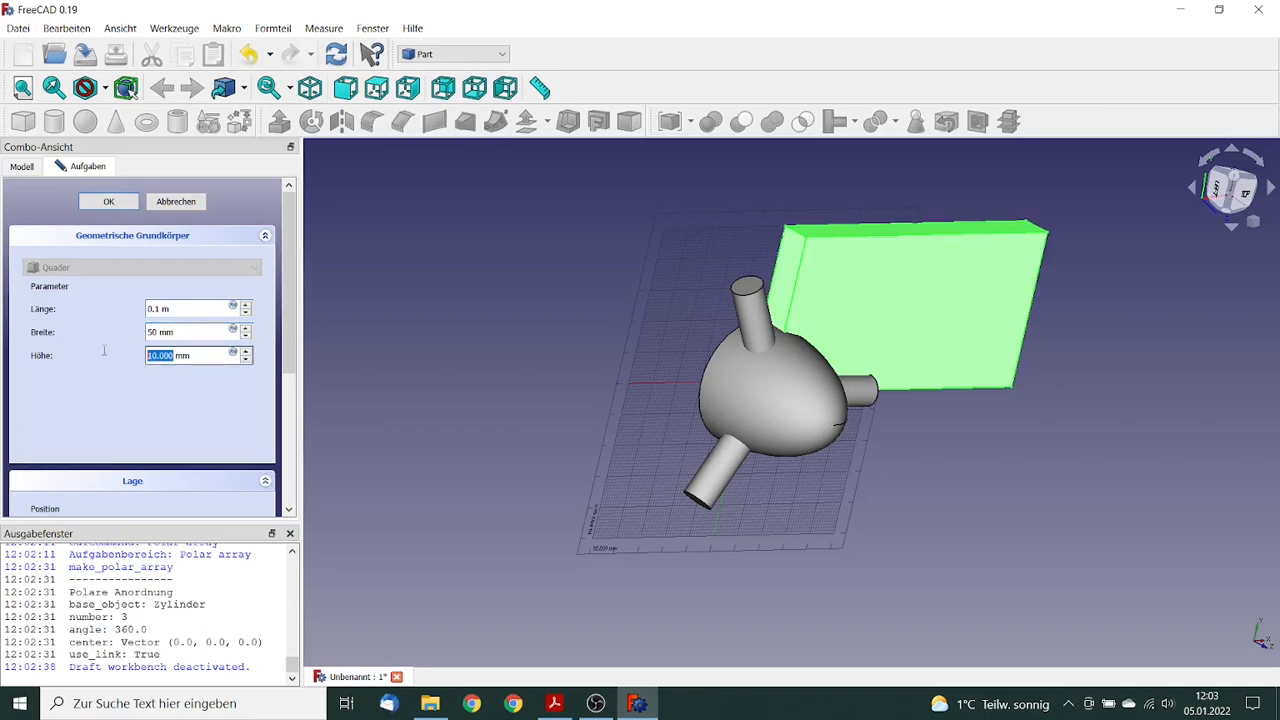
pyautogui.write('2')
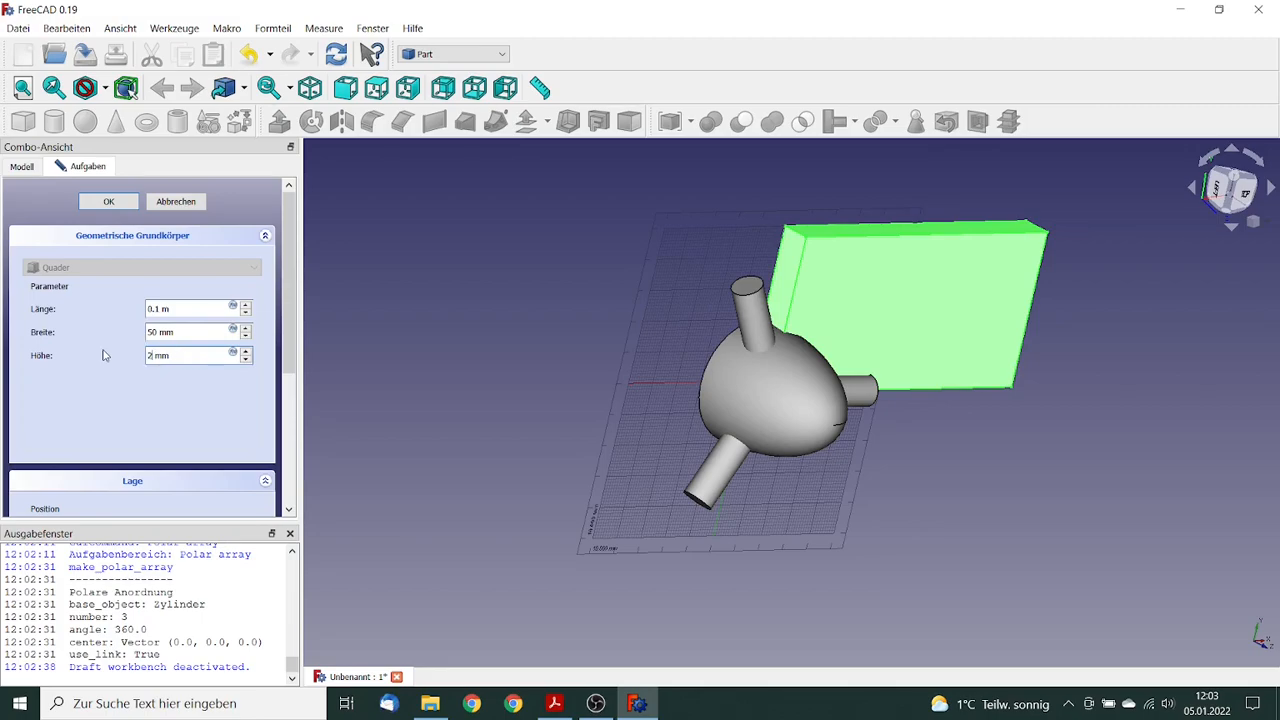
pyautogui.press('Tab')
# Step: Position the flat box at X 40 mm, Y -22.651 mm and Z -4.232 mm
pyautogui.moveTo(292, 315); pyautogui.dragTo(290, 407)
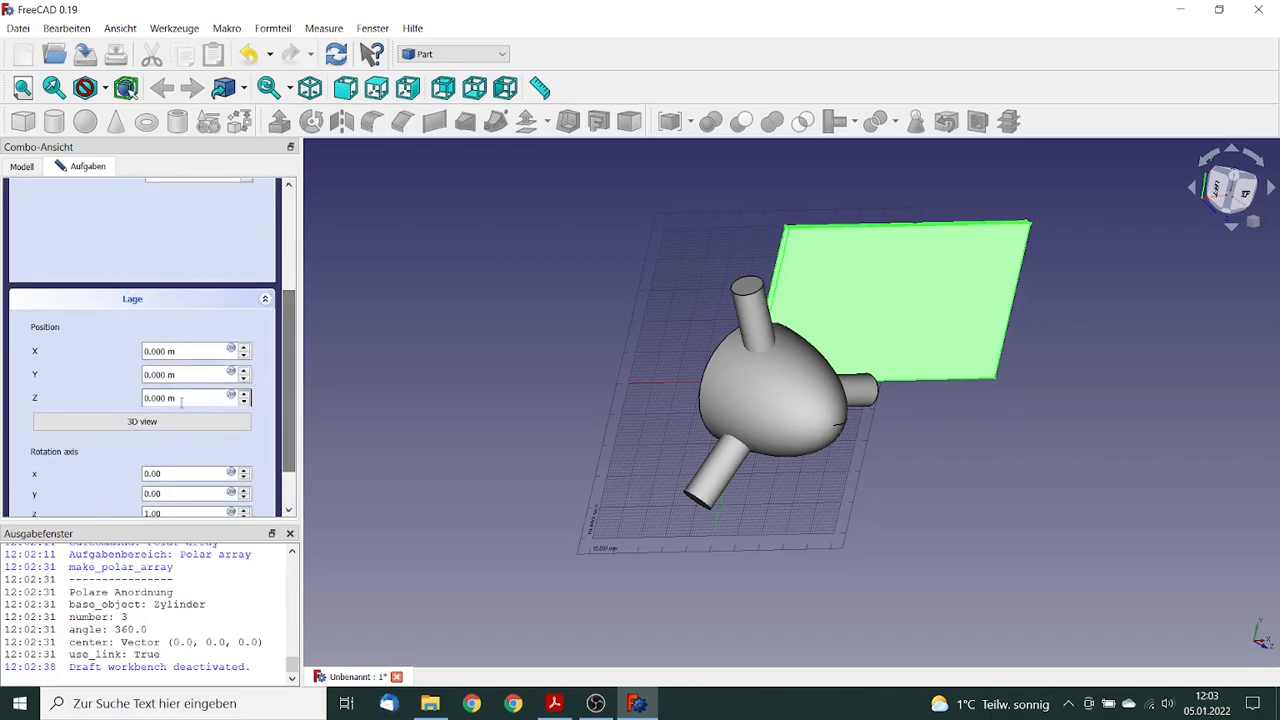
pyautogui.click(172, 350)
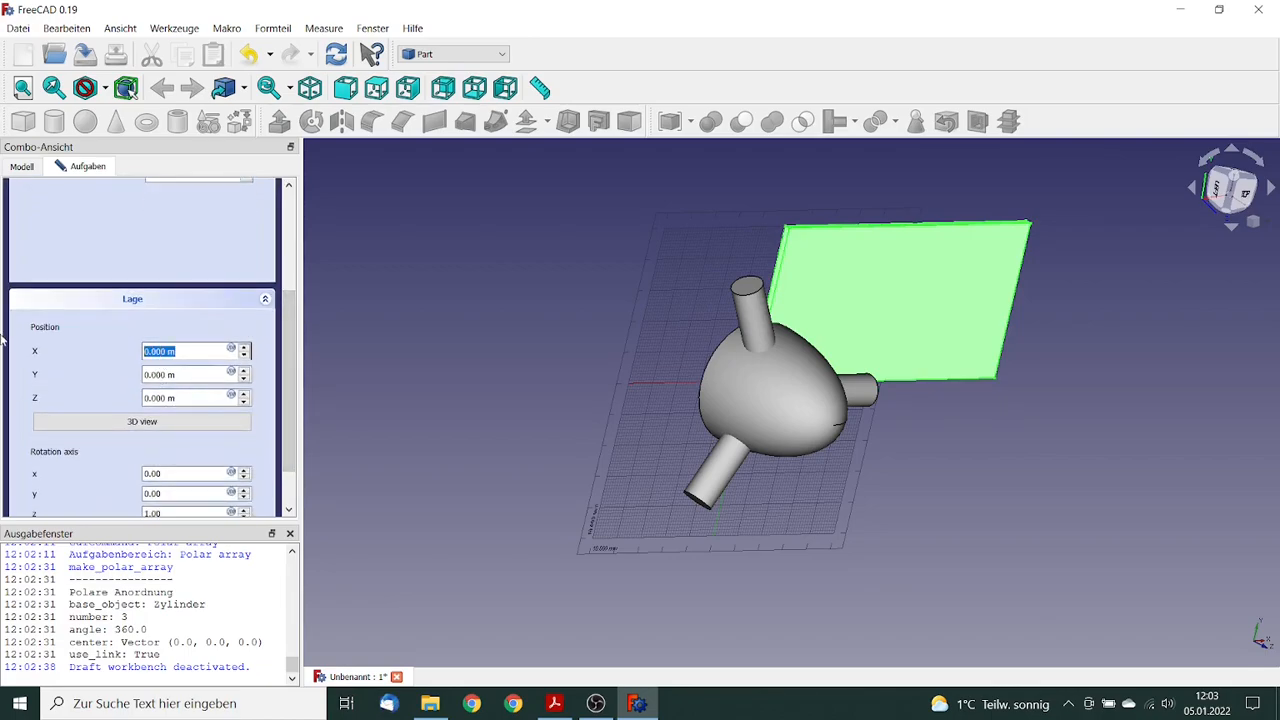
pyautogui.write('40 mm')
pyautogui.press('Tab')
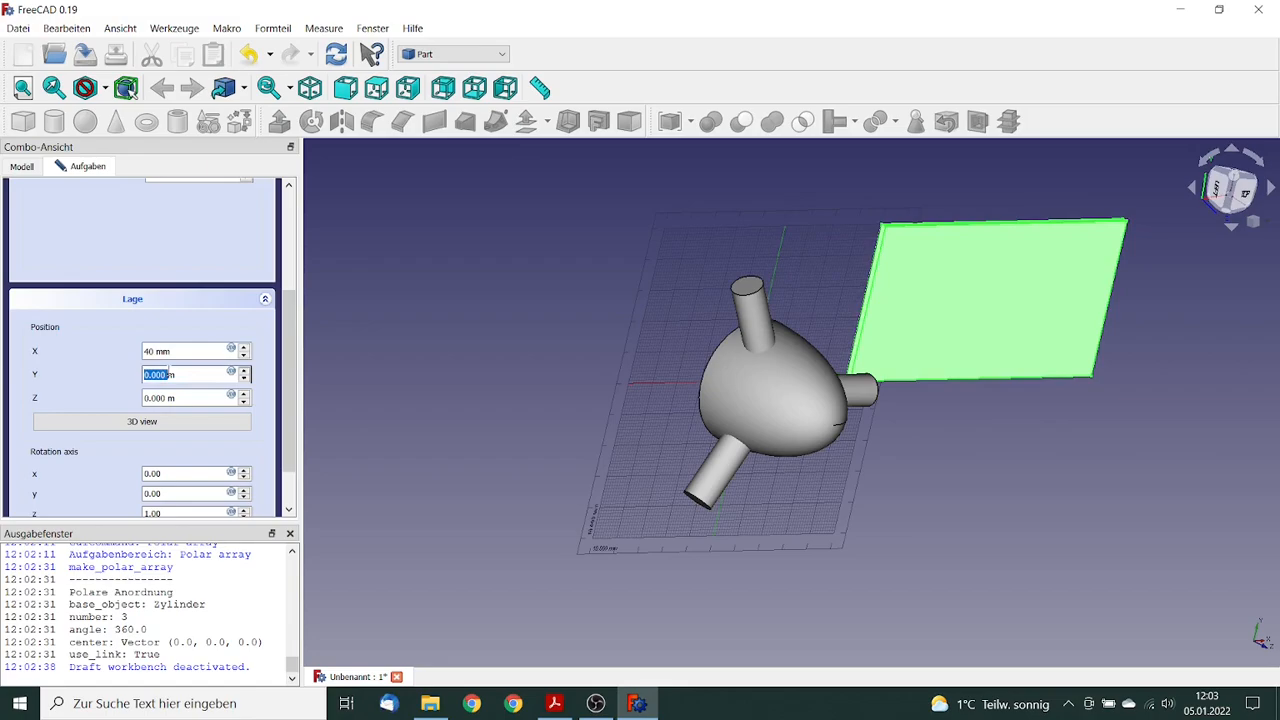
pyautogui.moveTo(180, 371); pyautogui.dragTo(42, 369)
pyautogui.write('-22')
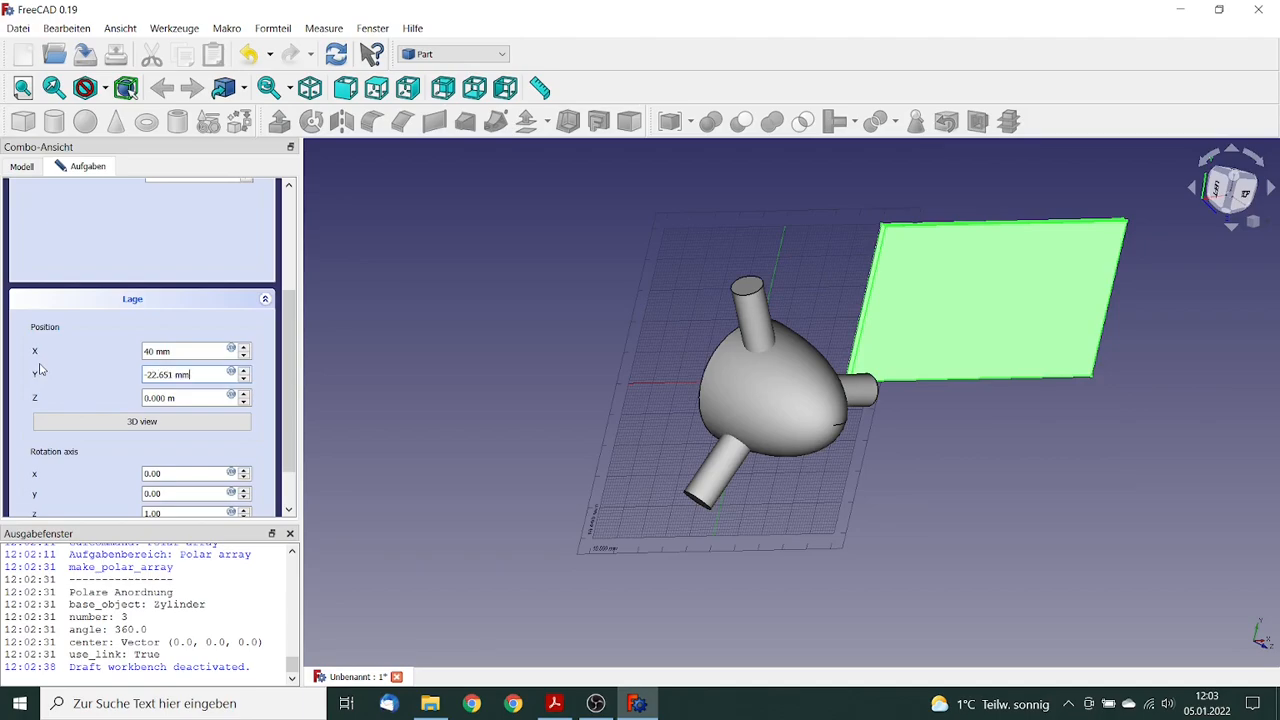
pyautogui.press('Tab')
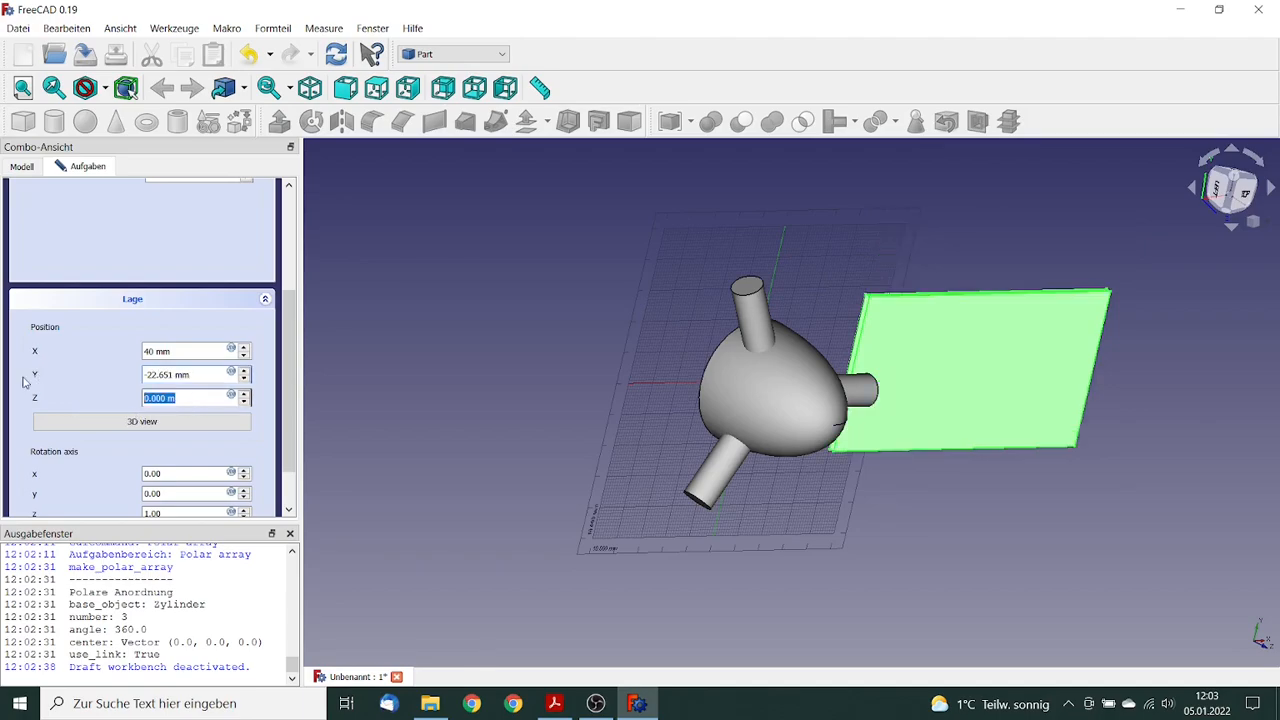
pyautogui.write('-4.232')
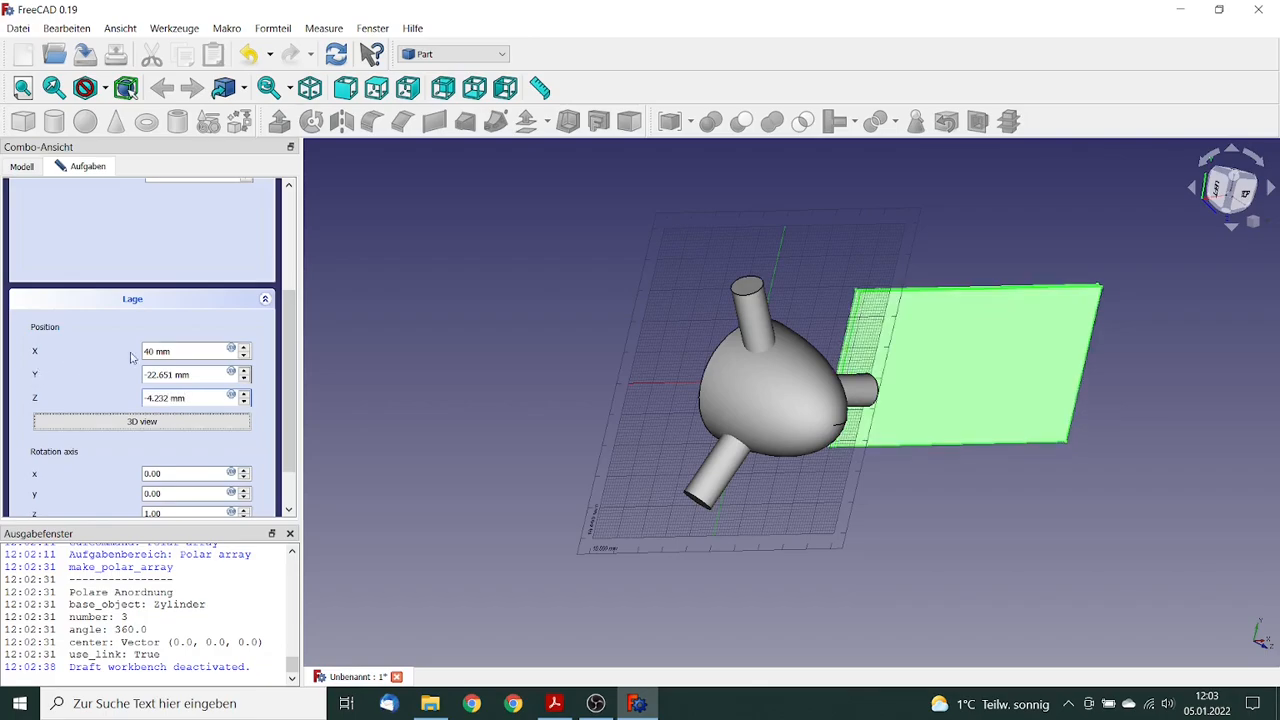
# Step: Rotate the box 30 deg about the X axis, with axis values x 1 and z 0, and apply the placement
pyautogui.moveTo(289, 337); pyautogui.dragTo(287, 361)
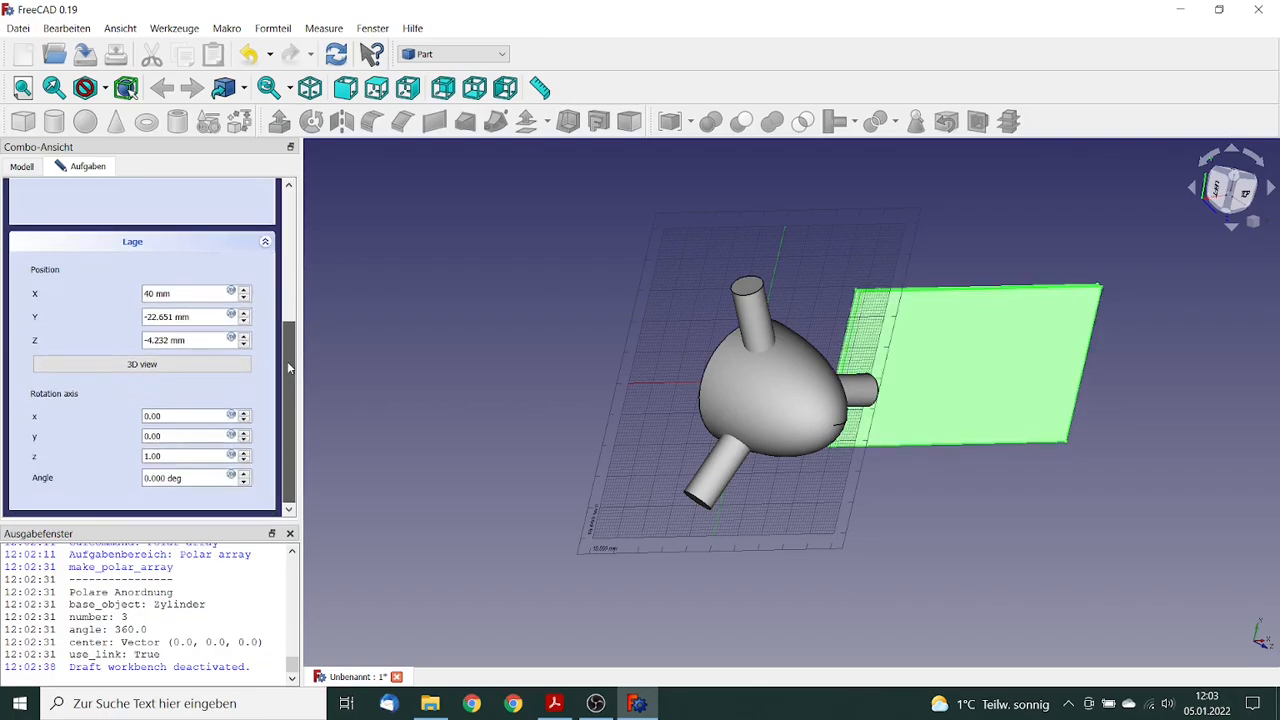
pyautogui.click(194, 316)
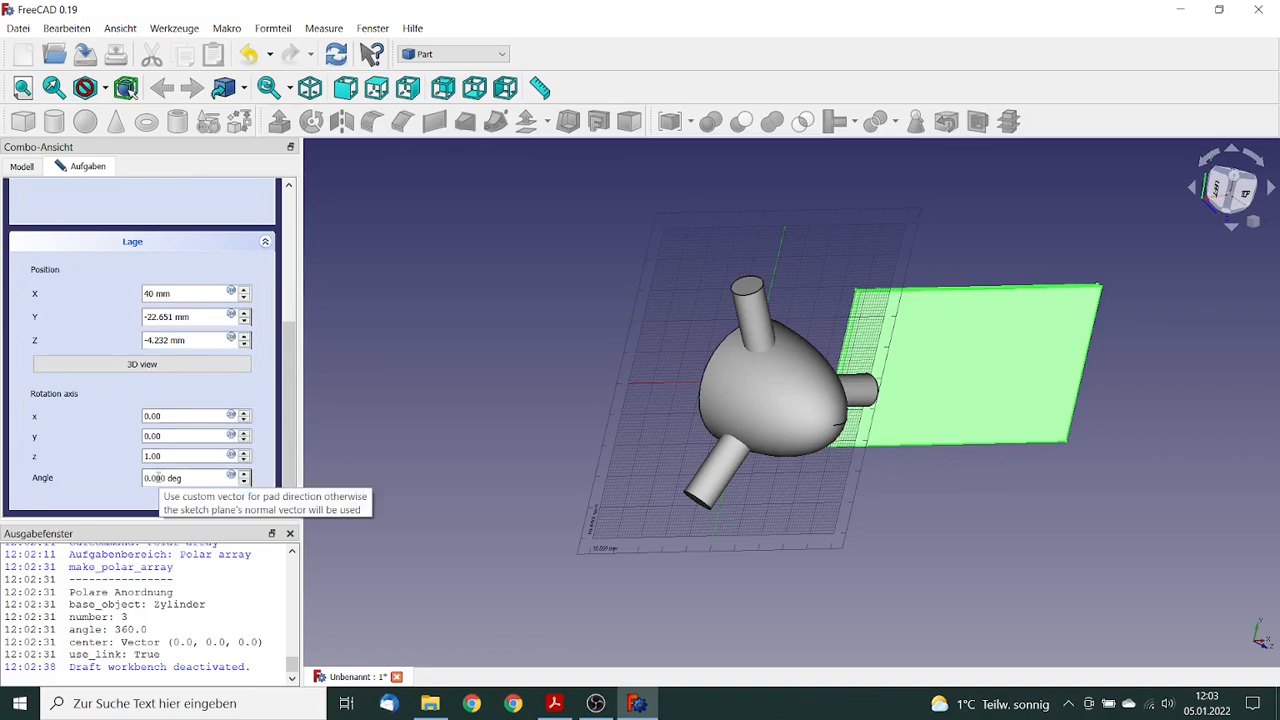
pyautogui.doubleClick(155, 417)
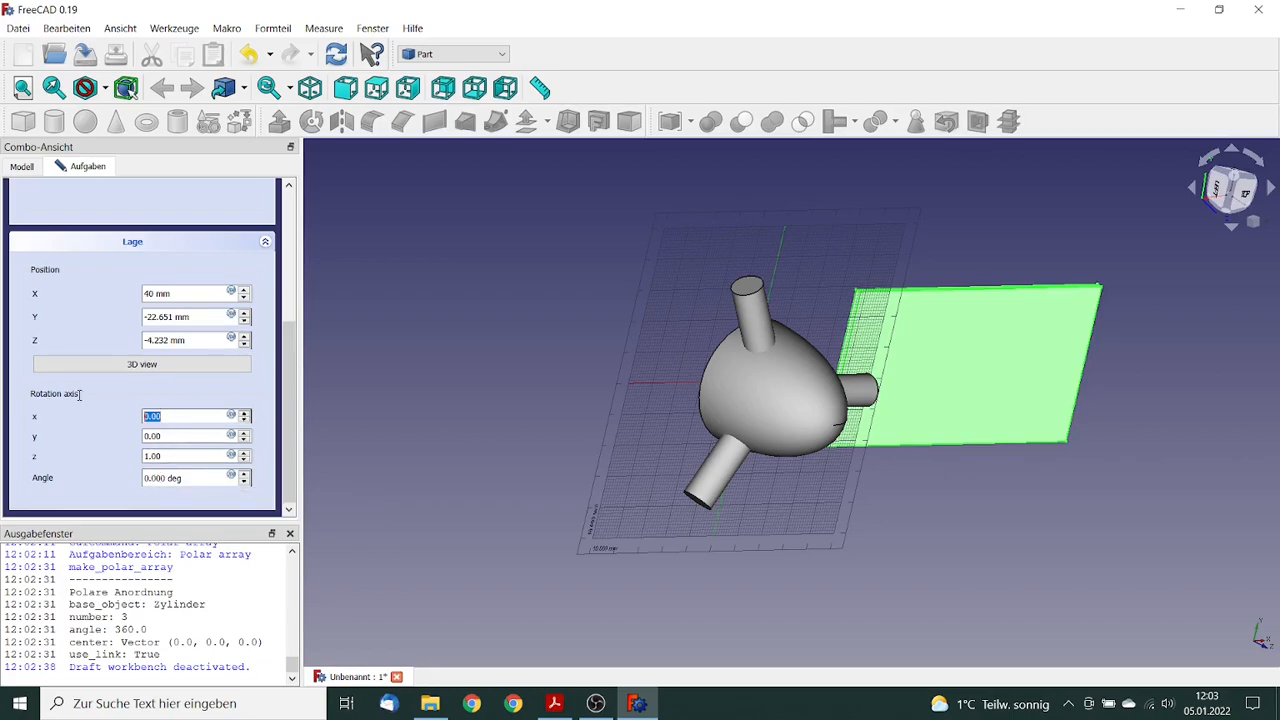
pyautogui.write('1')
pyautogui.doubleClick(149, 458)
pyautogui.write('0')
pyautogui.press('Tab')
pyautogui.write('30')
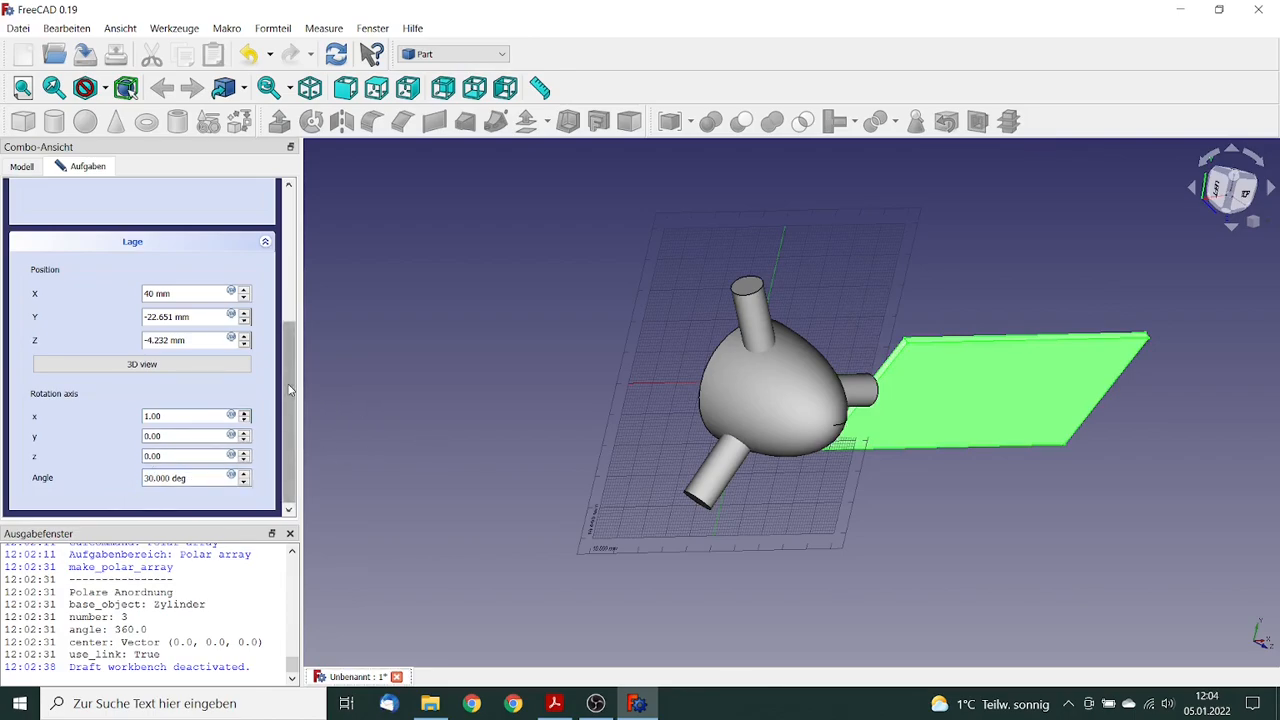
pyautogui.scroll(5, 175, 227)
pyautogui.click(108, 201)
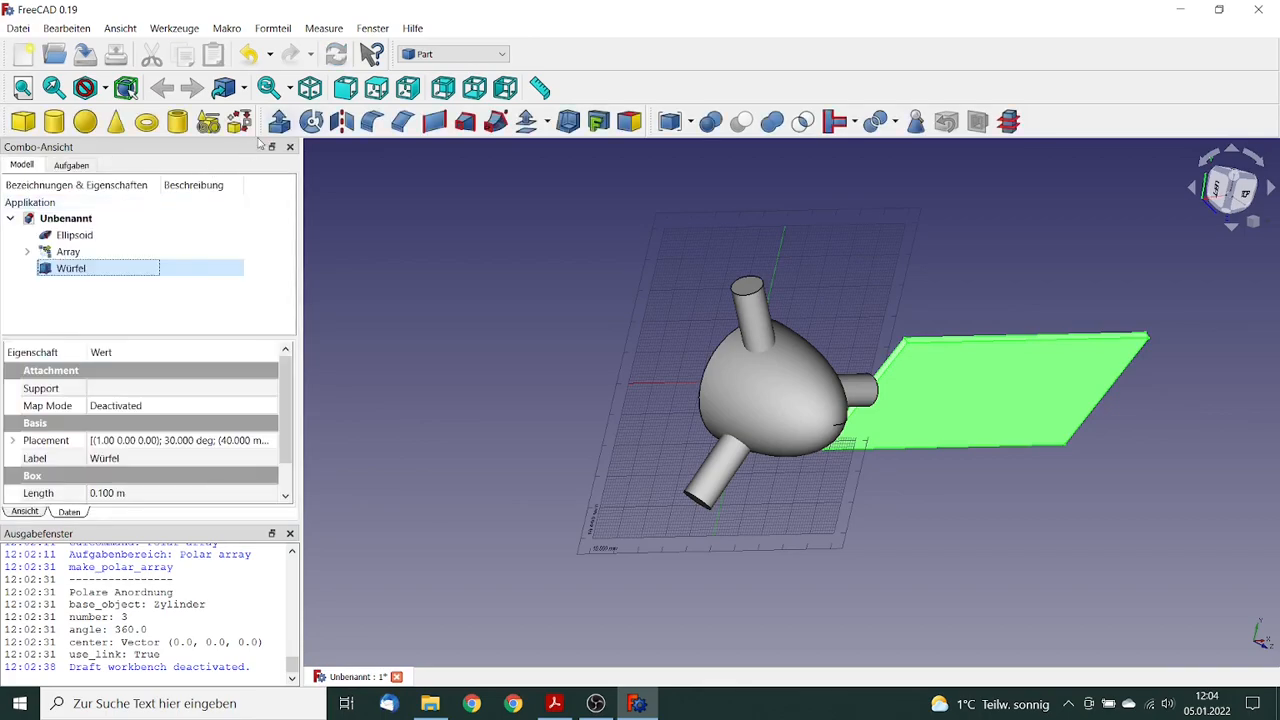
# Step: In the Draft workbench, start a polar array of the tilted box with 3 elements
pyautogui.click(502, 55)
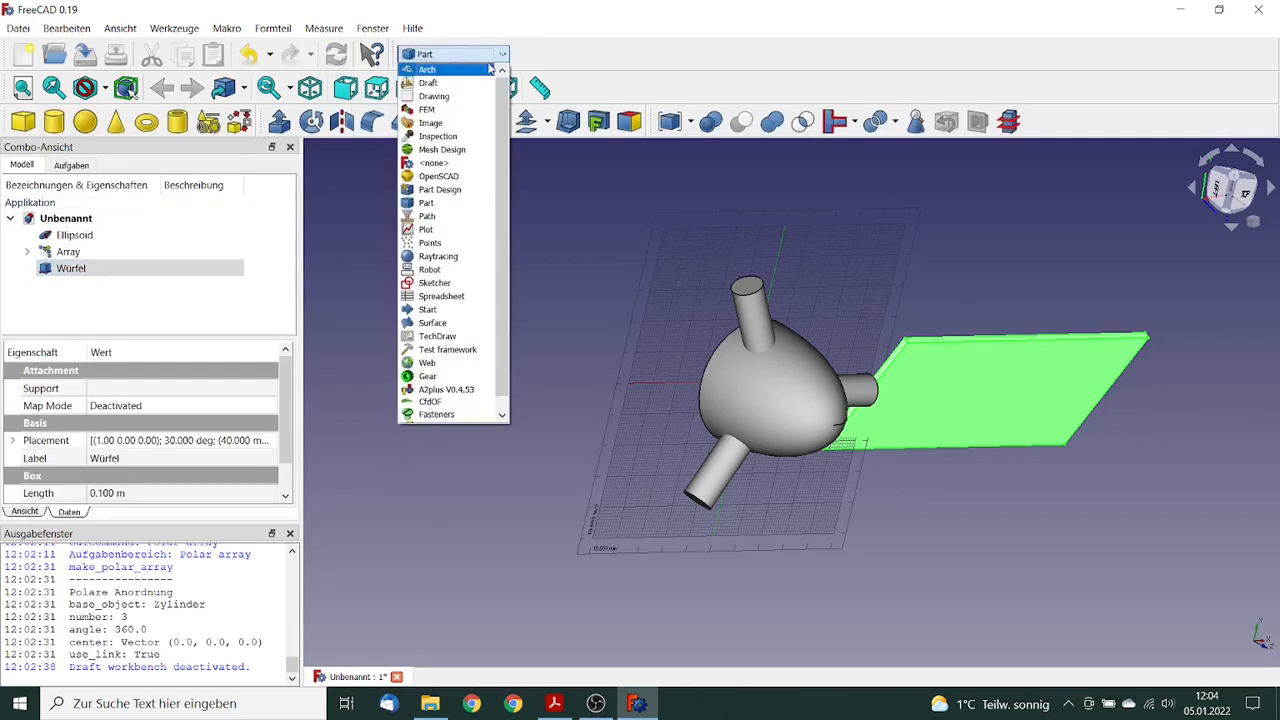
pyautogui.click(455, 90)
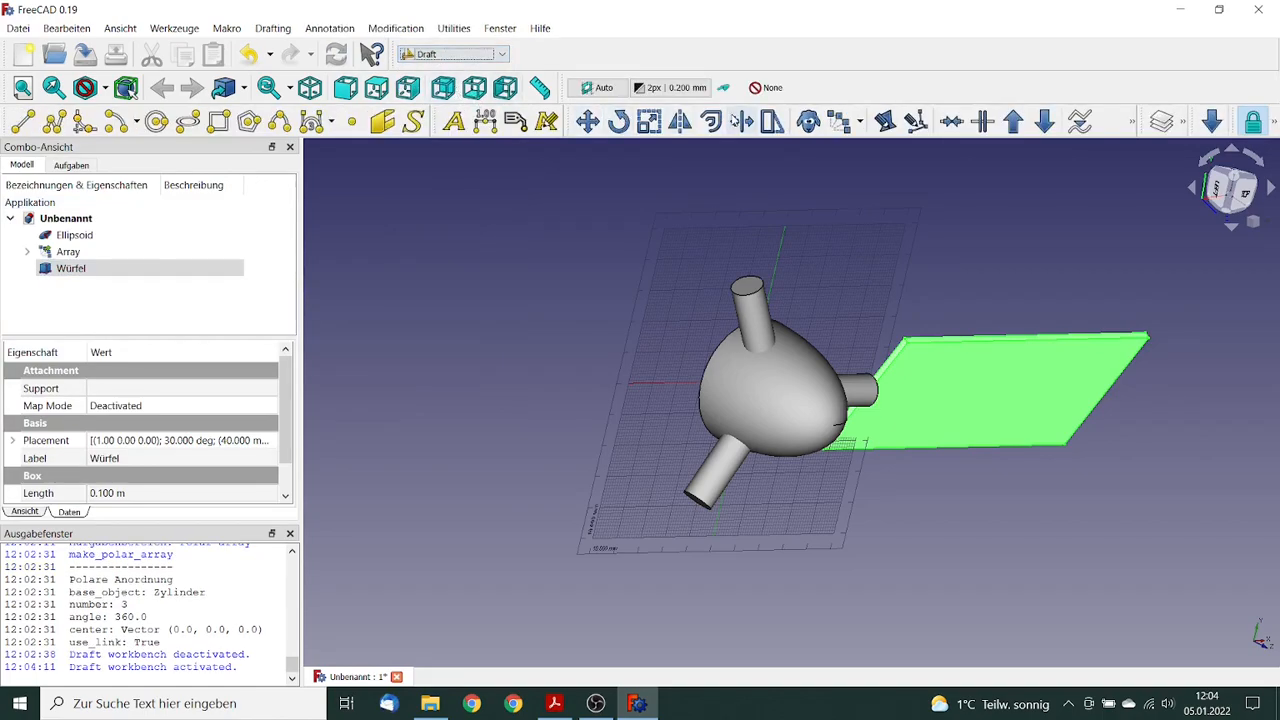
pyautogui.click(860, 122)
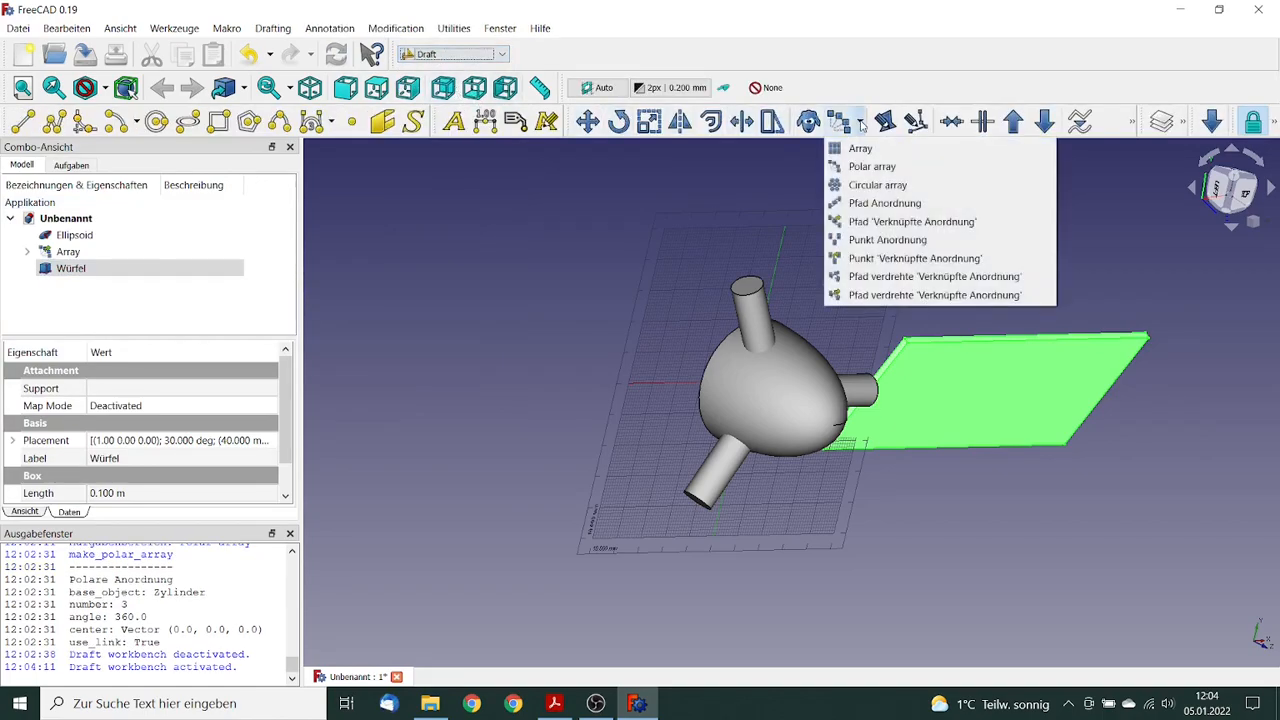
pyautogui.click(869, 168)
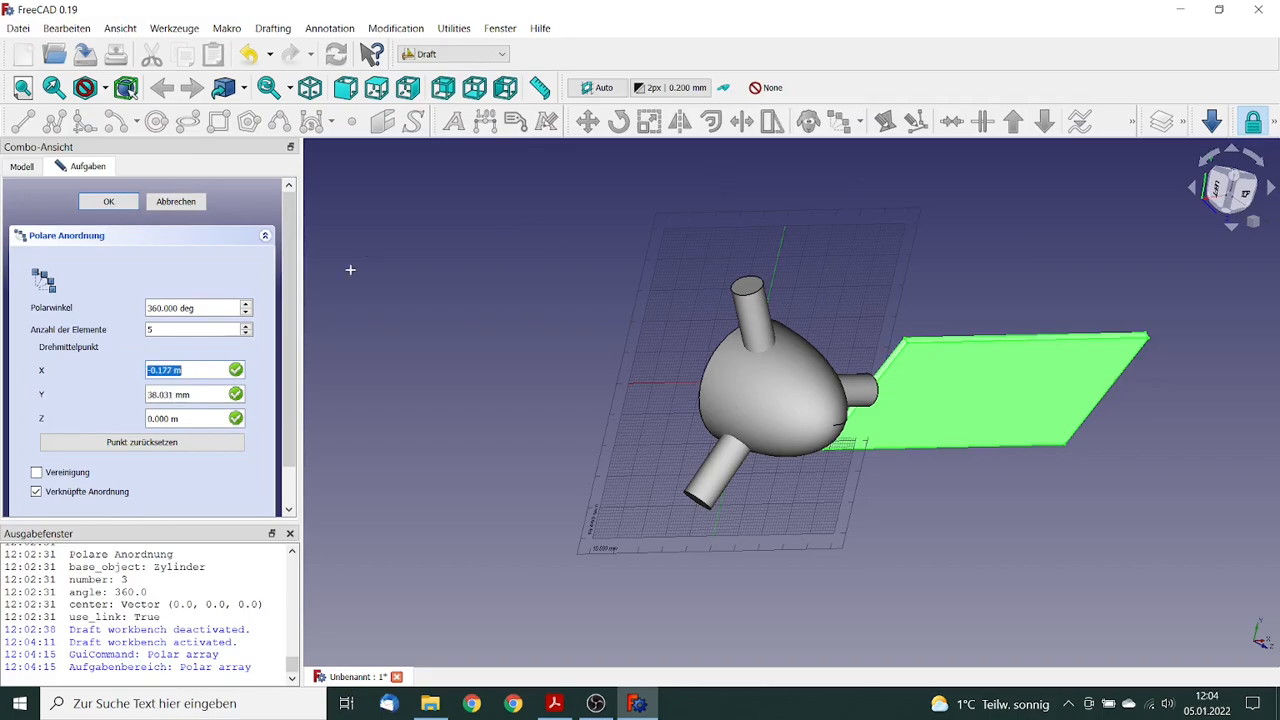
pyautogui.doubleClick(162, 329)
pyautogui.write('3')
# Step: Set the polar array's centre of rotation to X 0 and Y 0 and create the array of blades
pyautogui.press('Tab')
pyautogui.write('0')
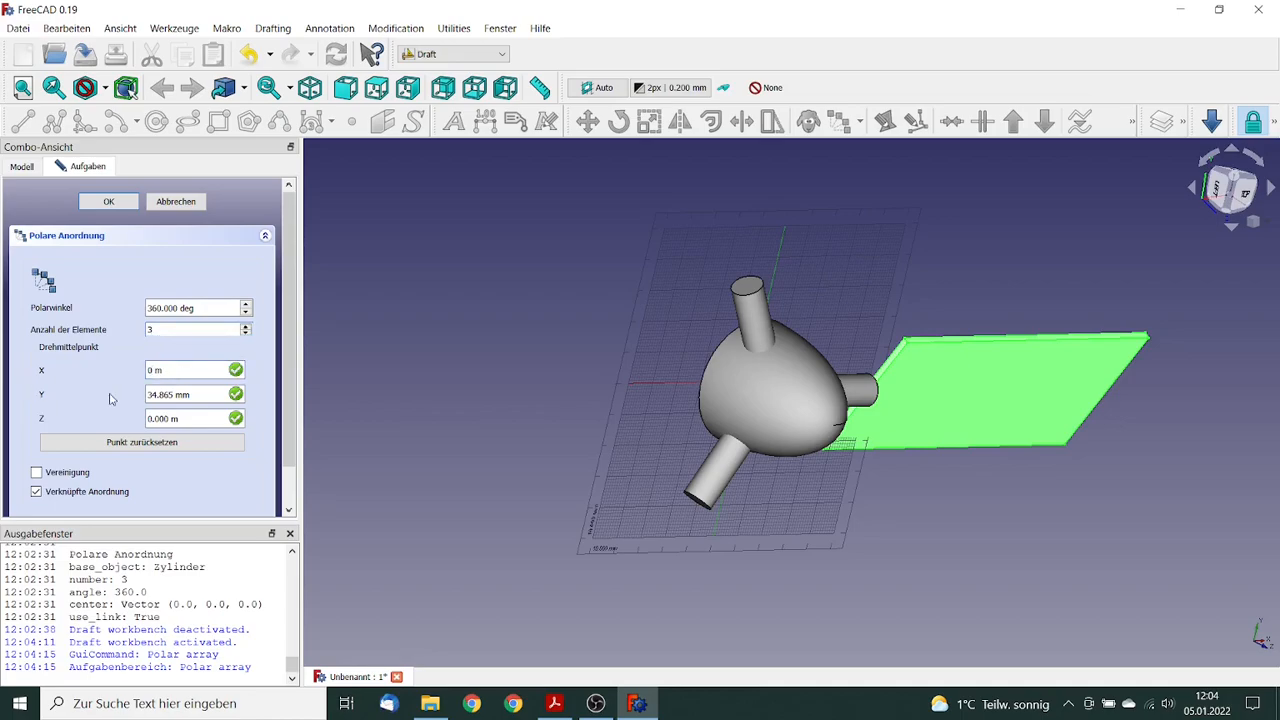
pyautogui.press('Tab')
pyautogui.write('0')
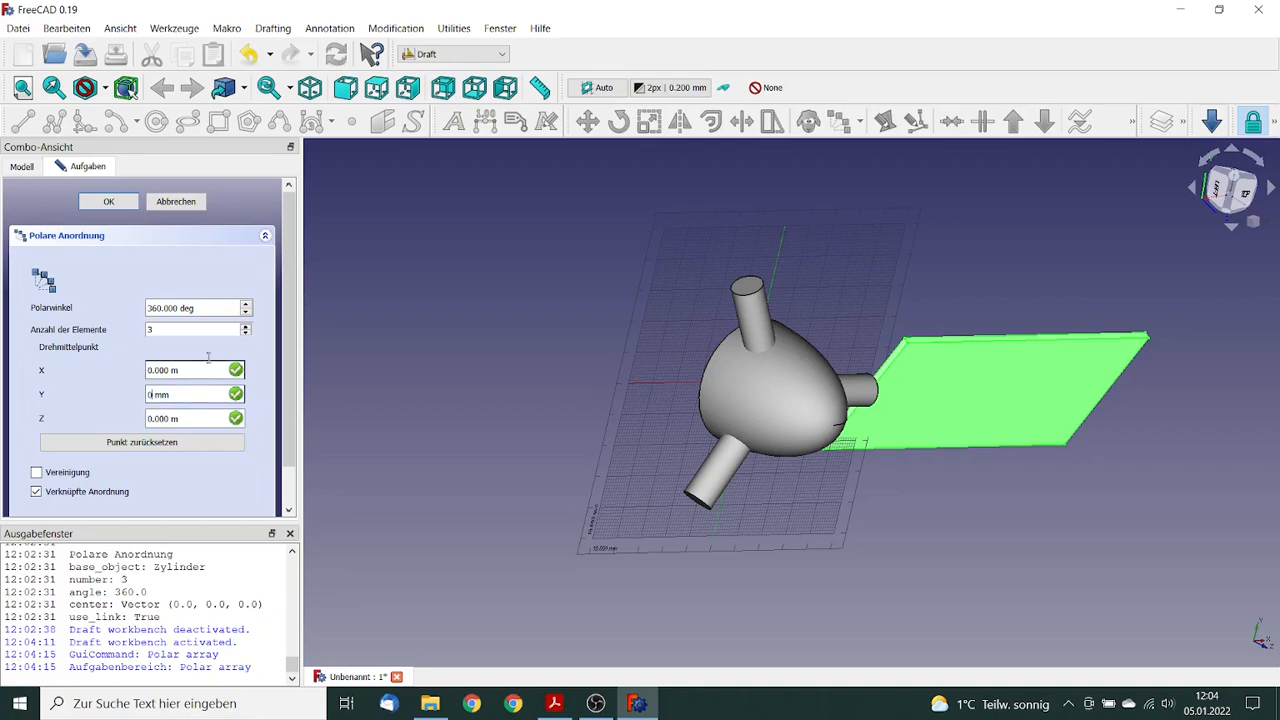
pyautogui.press('Tab')
pyautogui.scroll(-1, 289, 370)
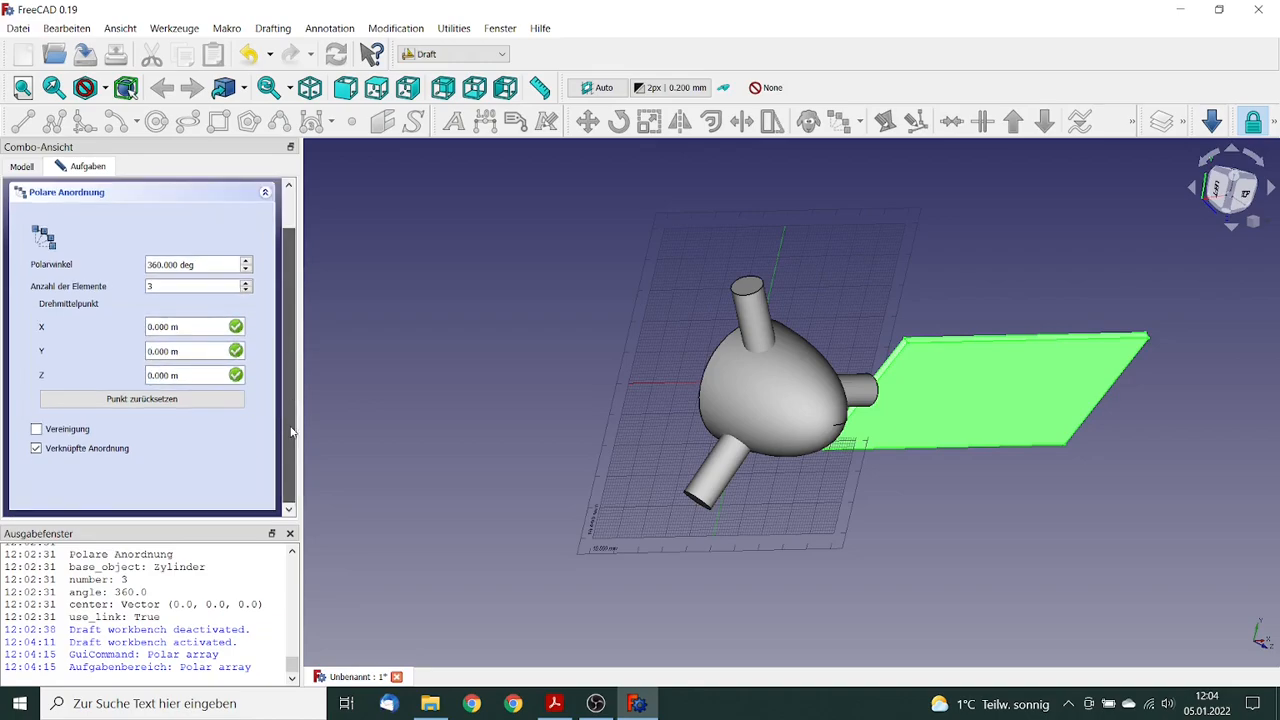
pyautogui.scroll(1, 291, 407)
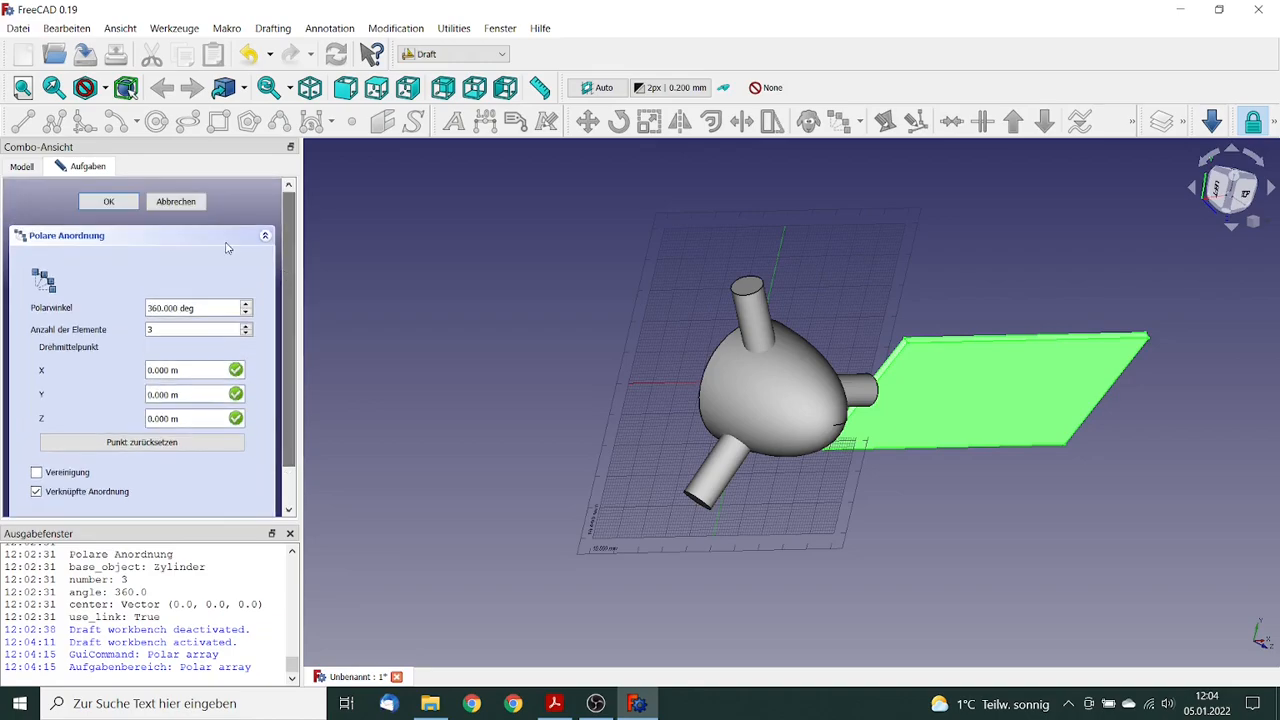
pyautogui.click(113, 204)
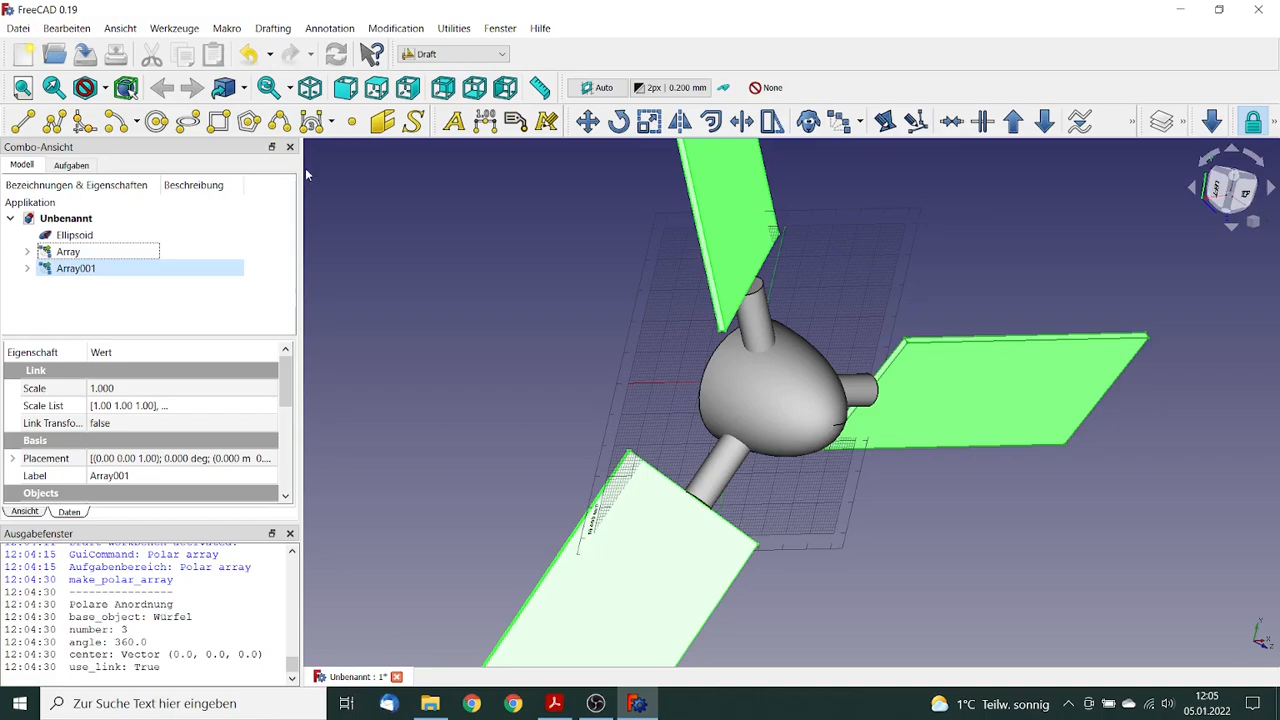
# Step: In the Part workbench, combine the ellipsoid and both polar arrays into one compound
pyautogui.click(503, 55)
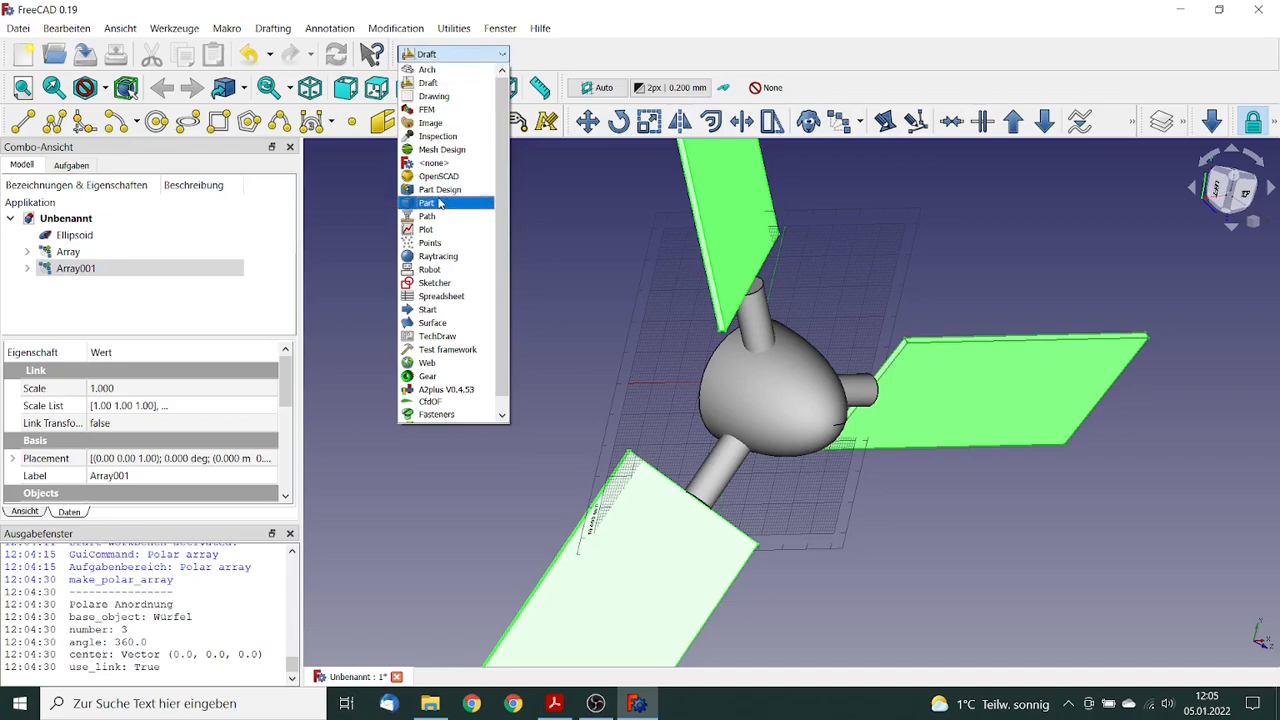
pyautogui.click(430, 203)
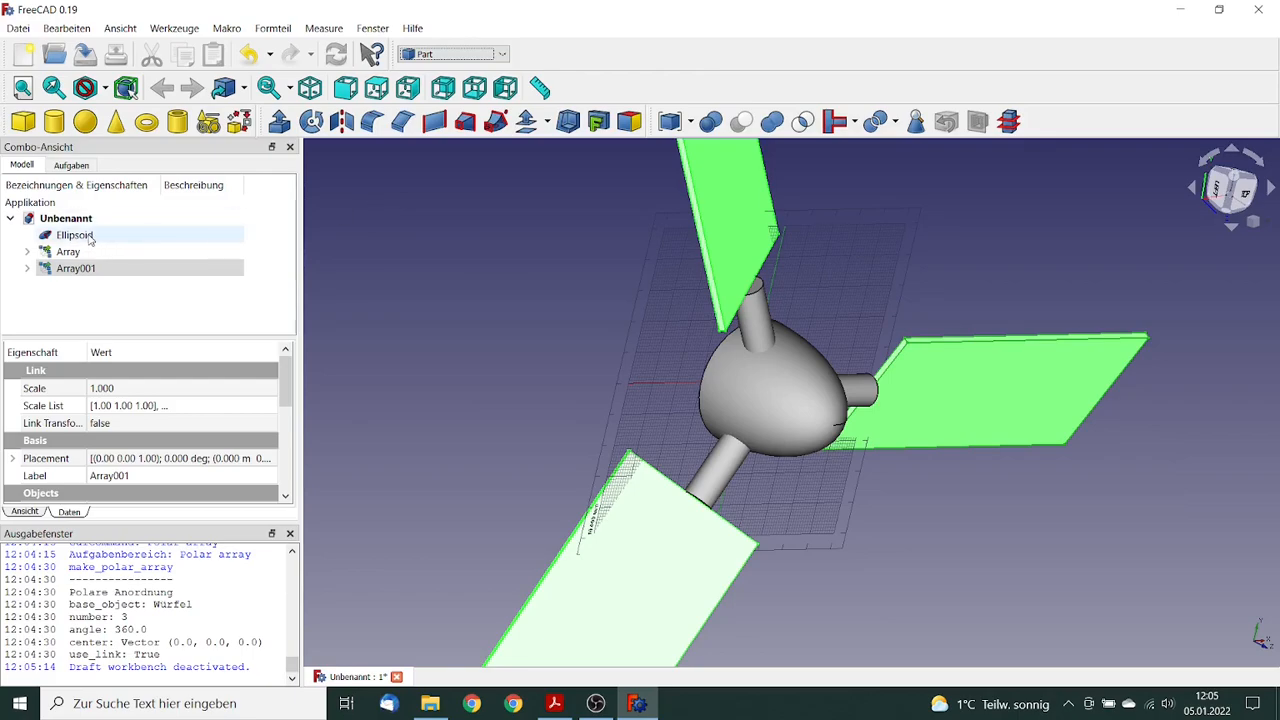
pyautogui.click(80, 268)
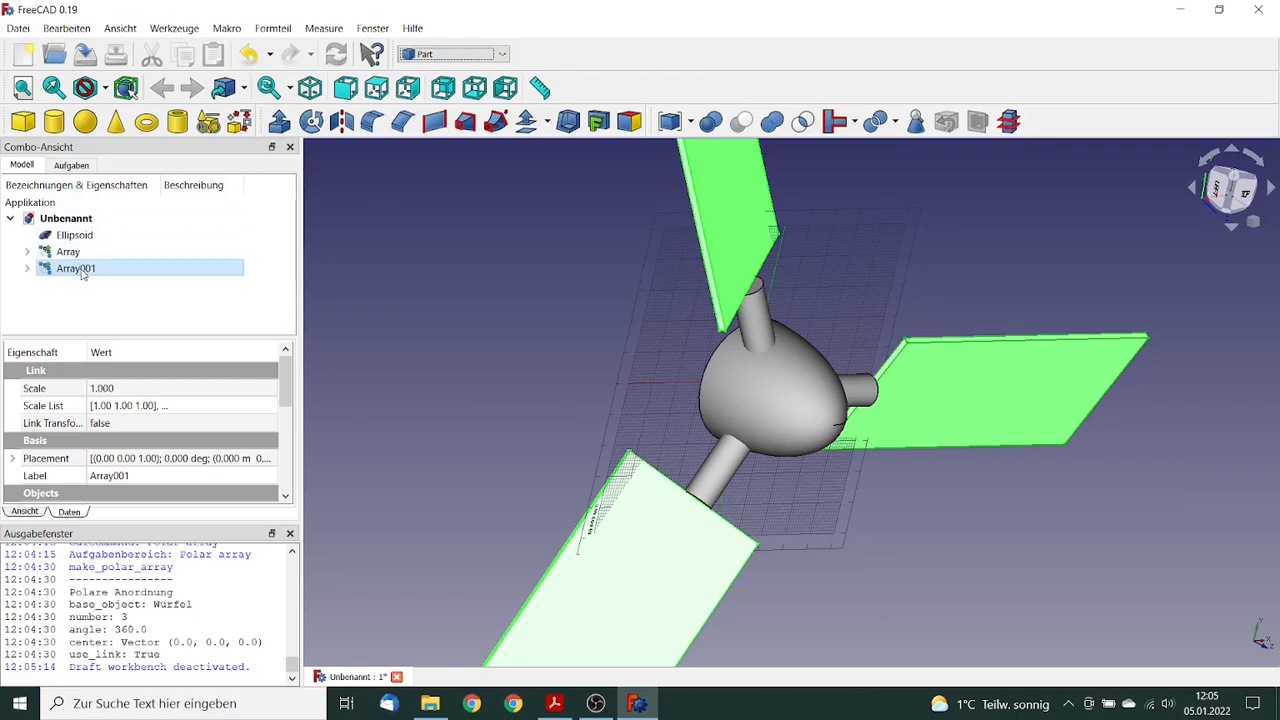
pyautogui.keyDown('shift'); pyautogui.click(84, 238); pyautogui.keyUp('shift')
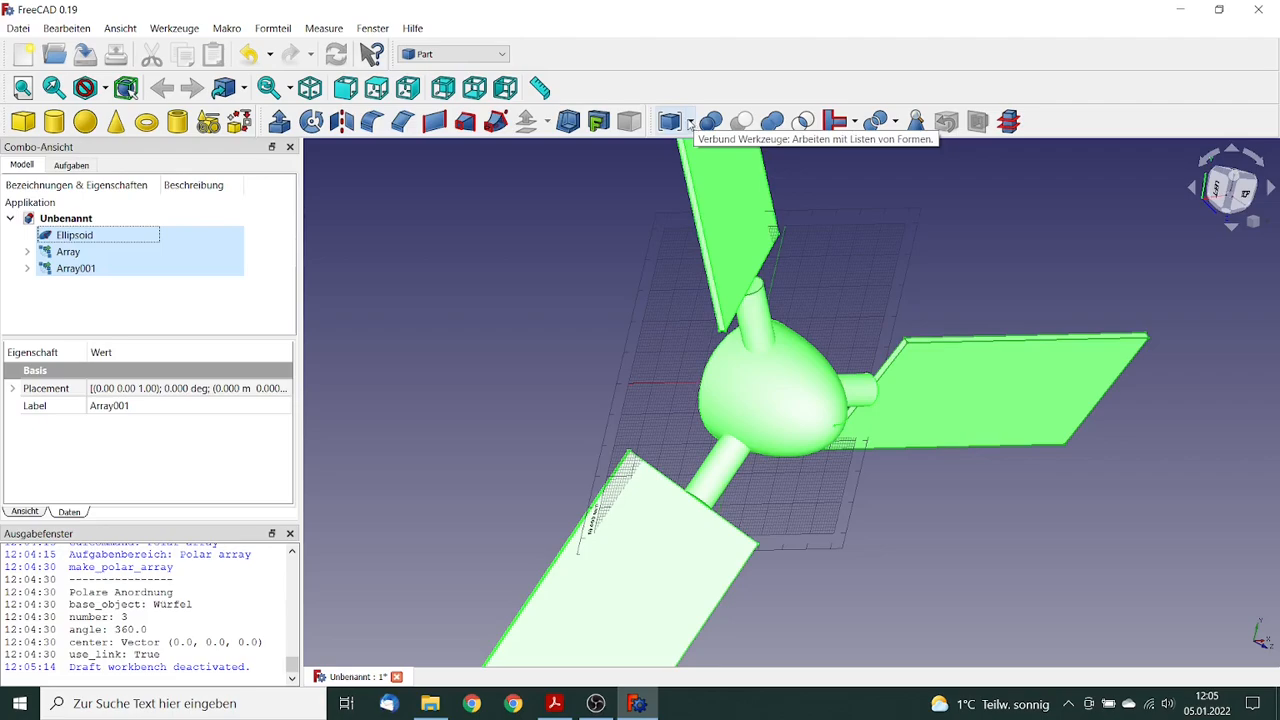
pyautogui.click(690, 122)
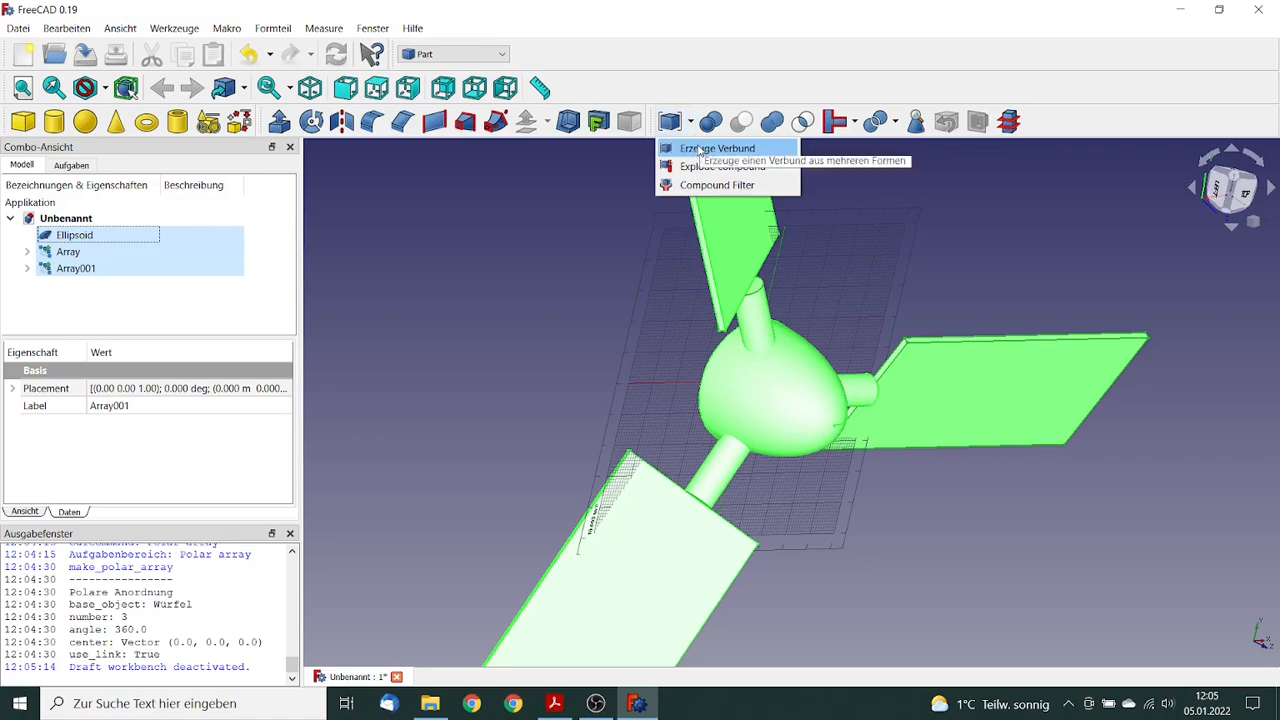
pyautogui.click(699, 149)
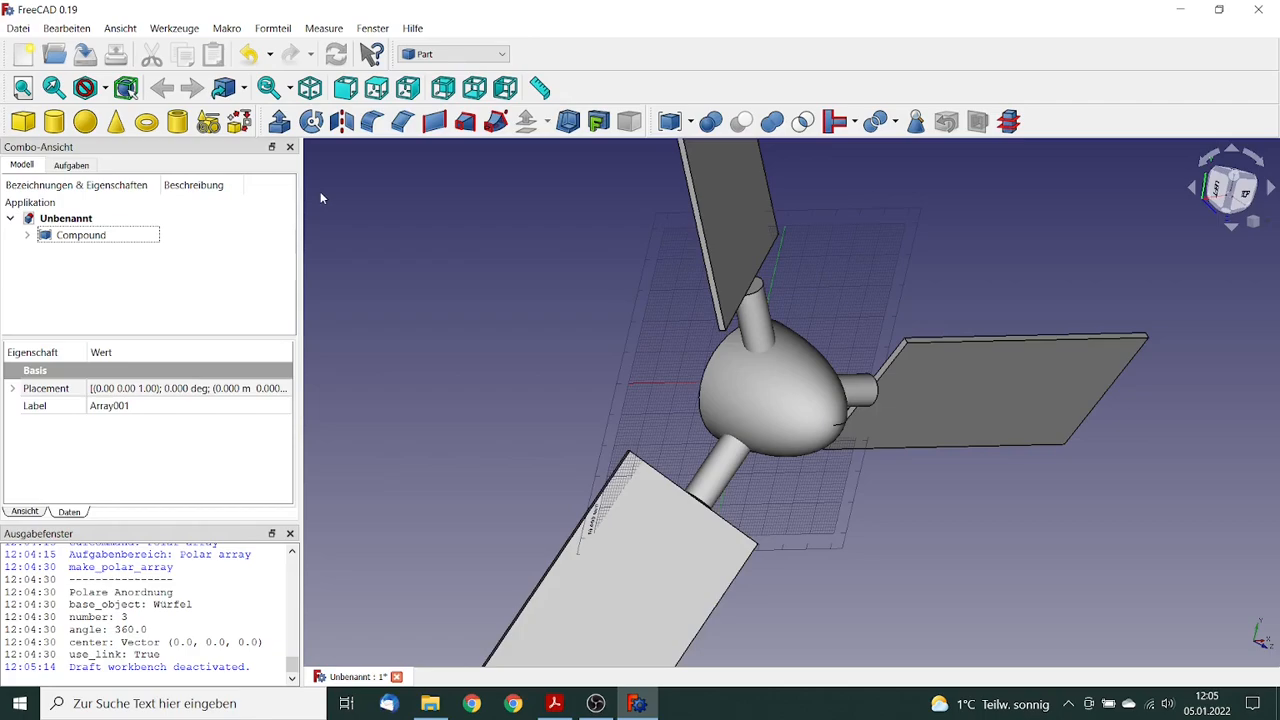
# Step: Add a new box to the document and set its length to 0.4 m, width to 0.4 m and height to 1 m
pyautogui.click(80, 218)
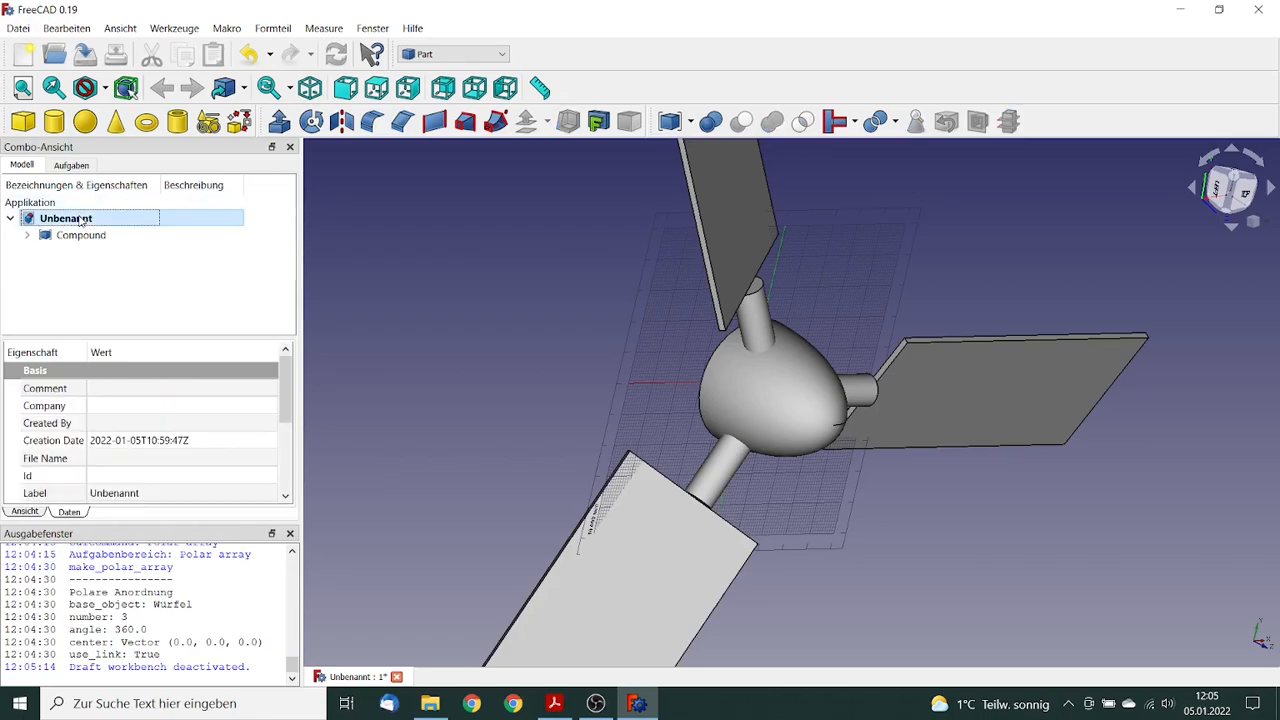
pyautogui.click(22, 122)
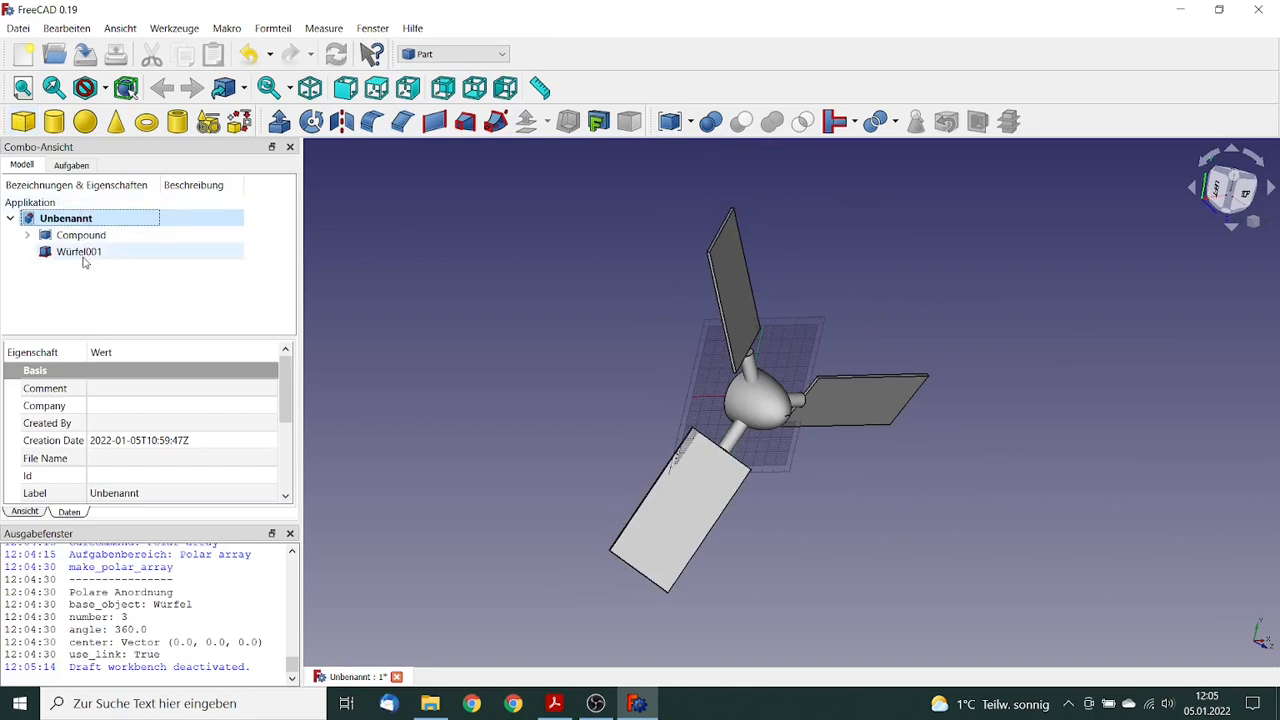
pyautogui.click(86, 253)
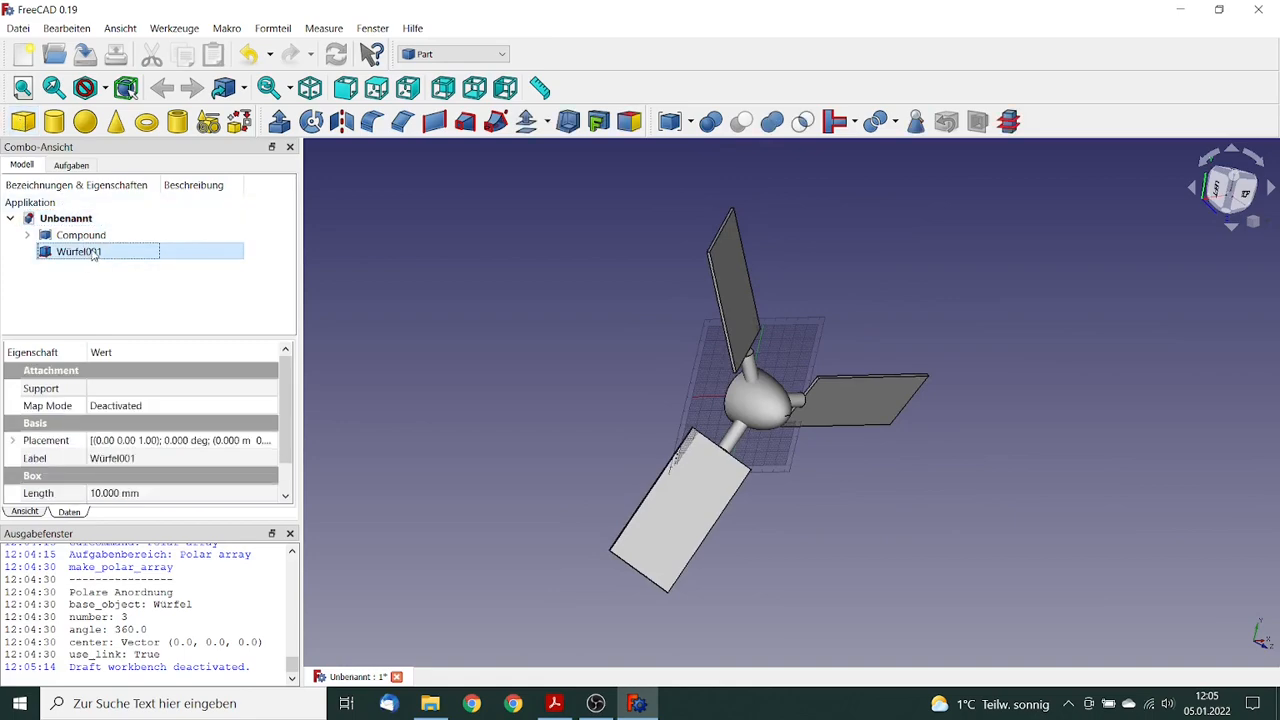
pyautogui.doubleClick(92, 253)
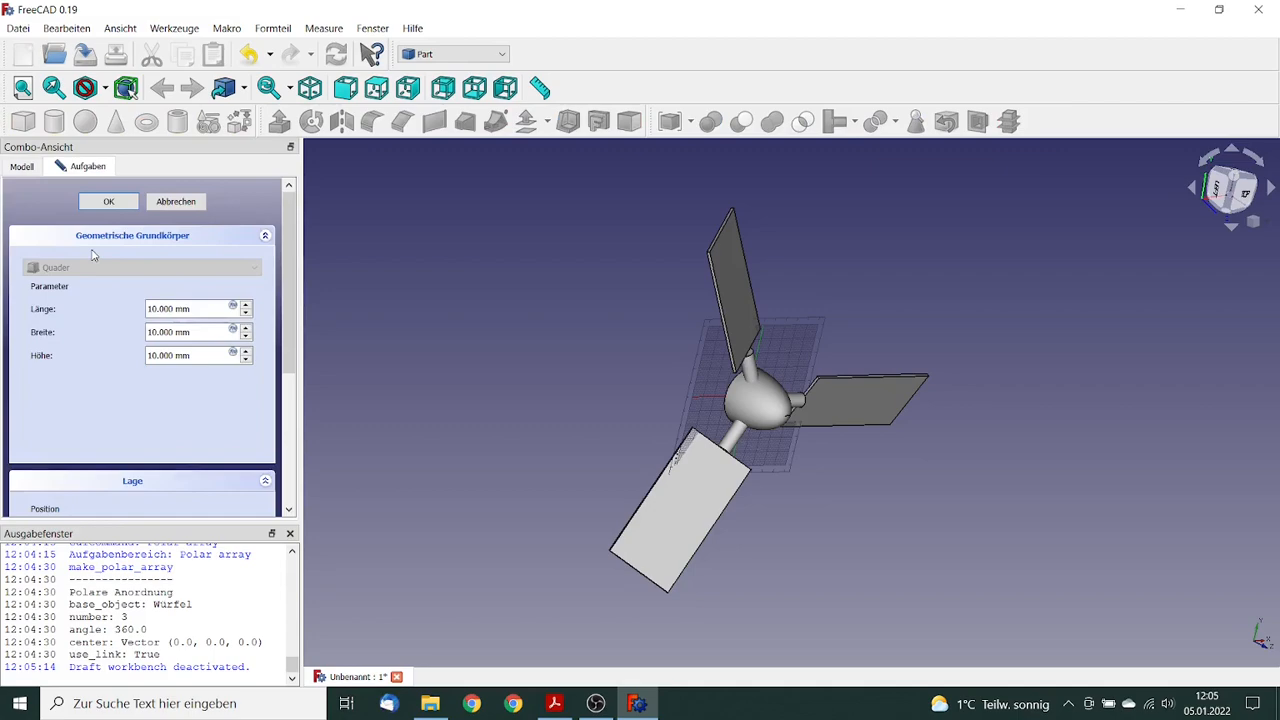
pyautogui.tripleClick(194, 308)
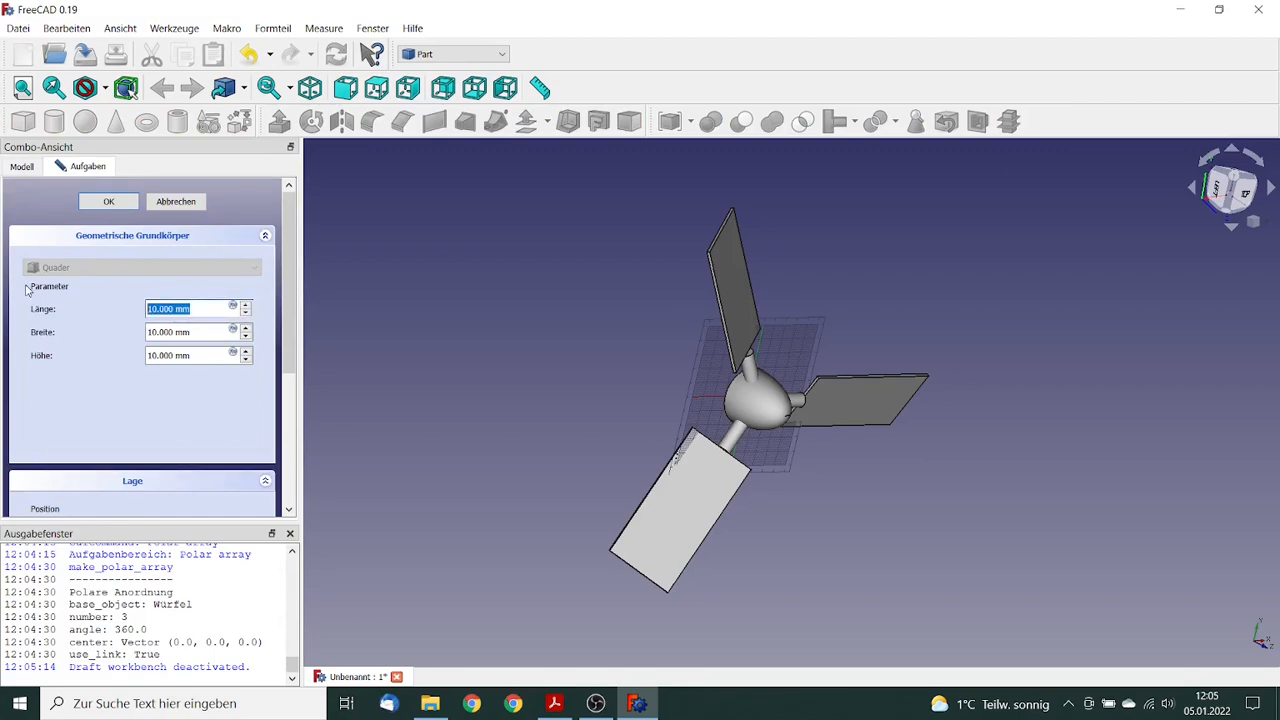
pyautogui.write('0.4 m')
pyautogui.press('Tab')
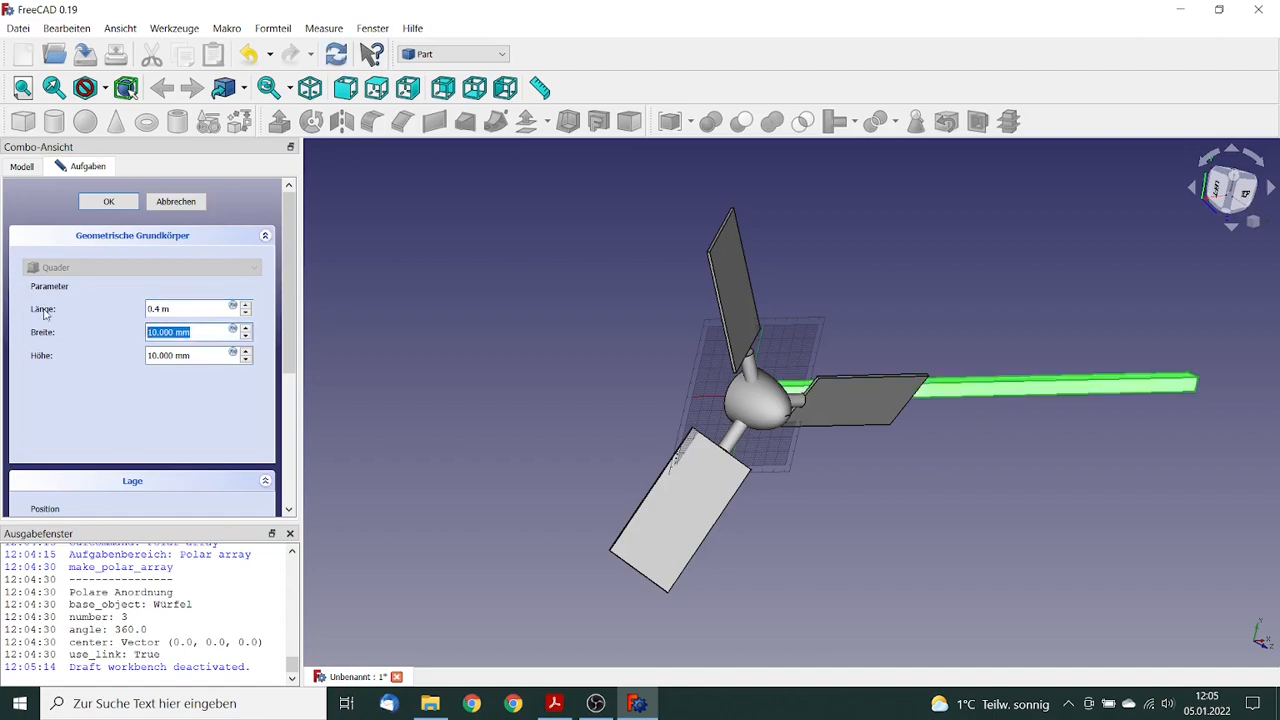
pyautogui.write('0.4 m')
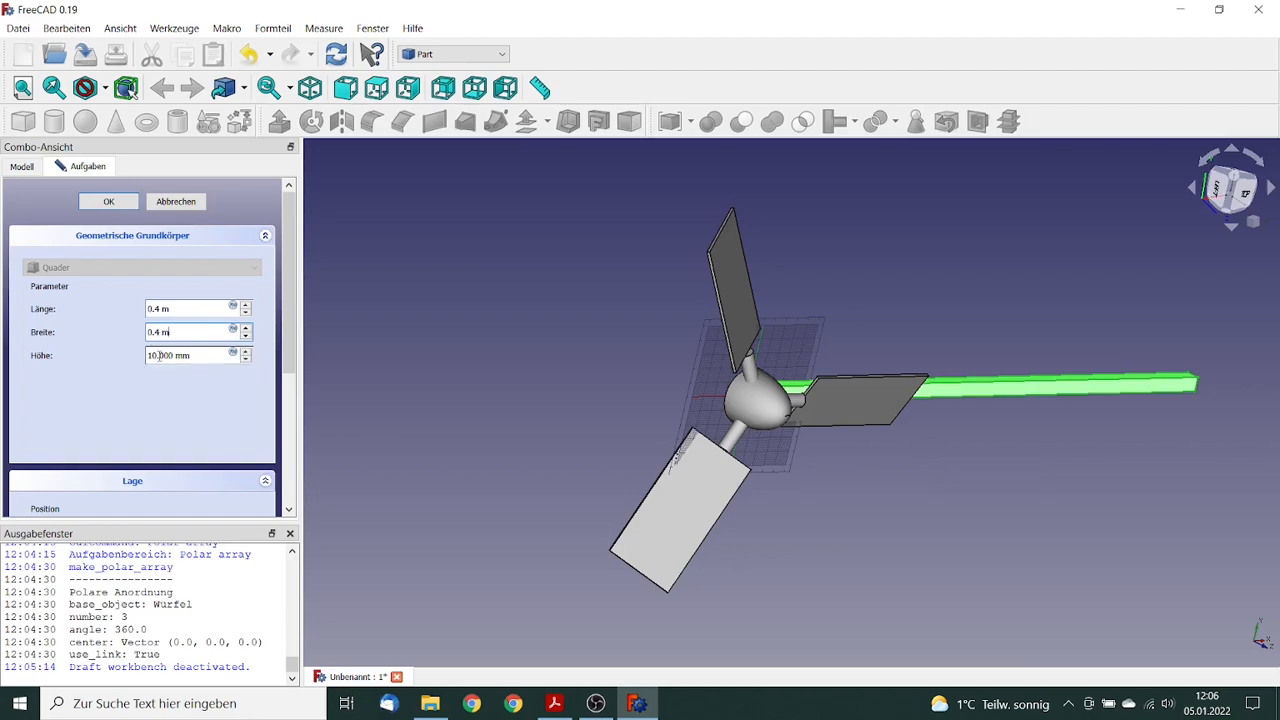
pyautogui.tripleClick(189, 357)
pyautogui.write('1 m')
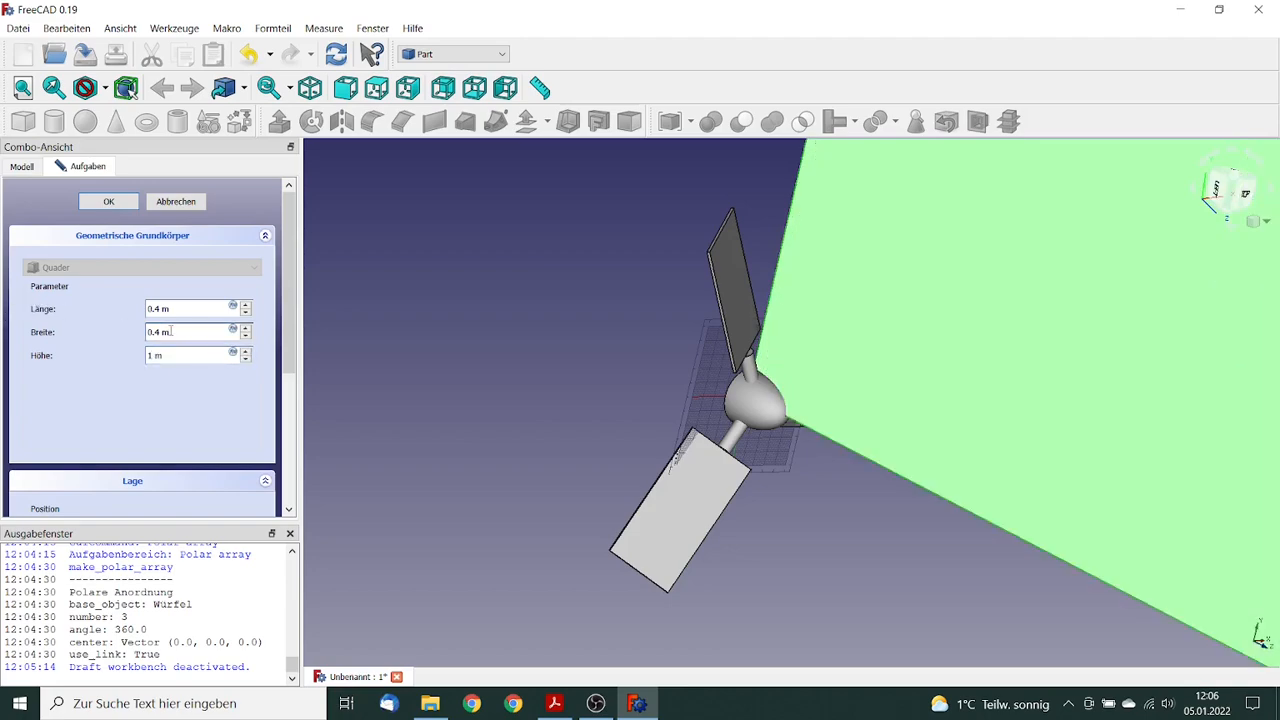
# Step: Position the new box at X -0.2 m, Y -0.2 m and Z -0.7 m and apply the changes
pyautogui.moveTo(284, 331); pyautogui.dragTo(288, 423)
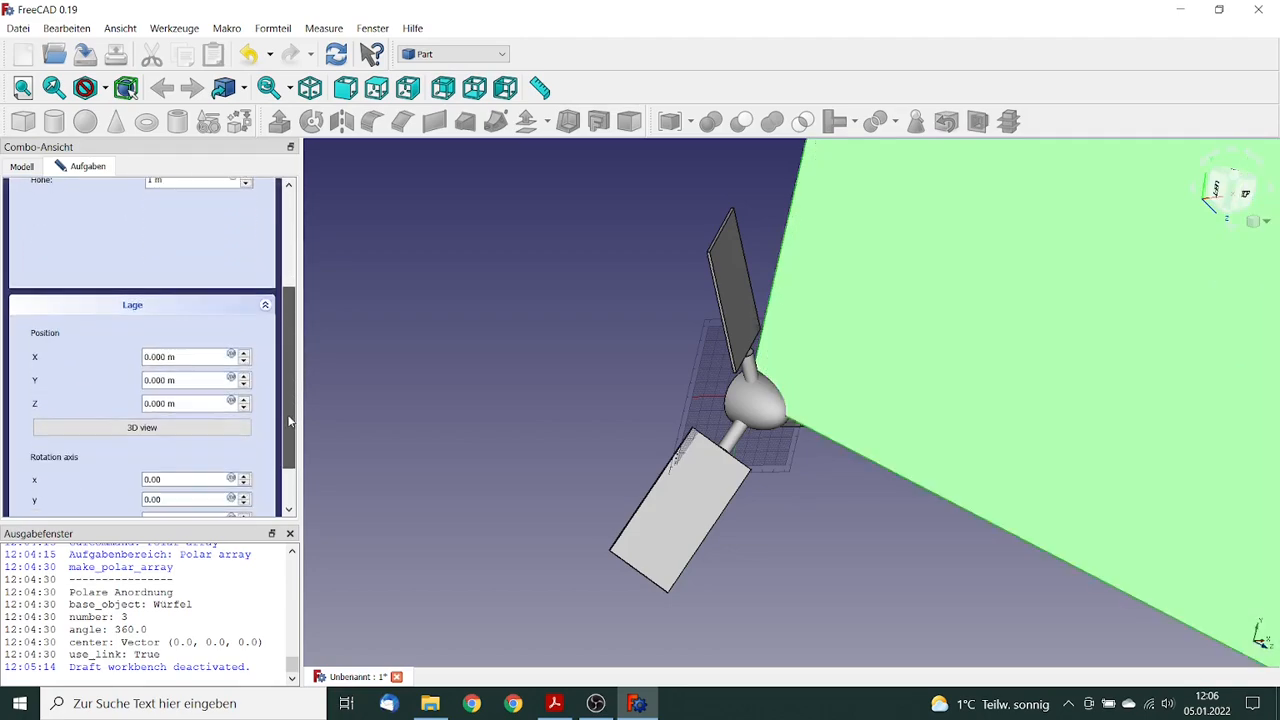
pyautogui.tripleClick(184, 356)
pyautogui.write('-0.2 m')
pyautogui.press('Tab')
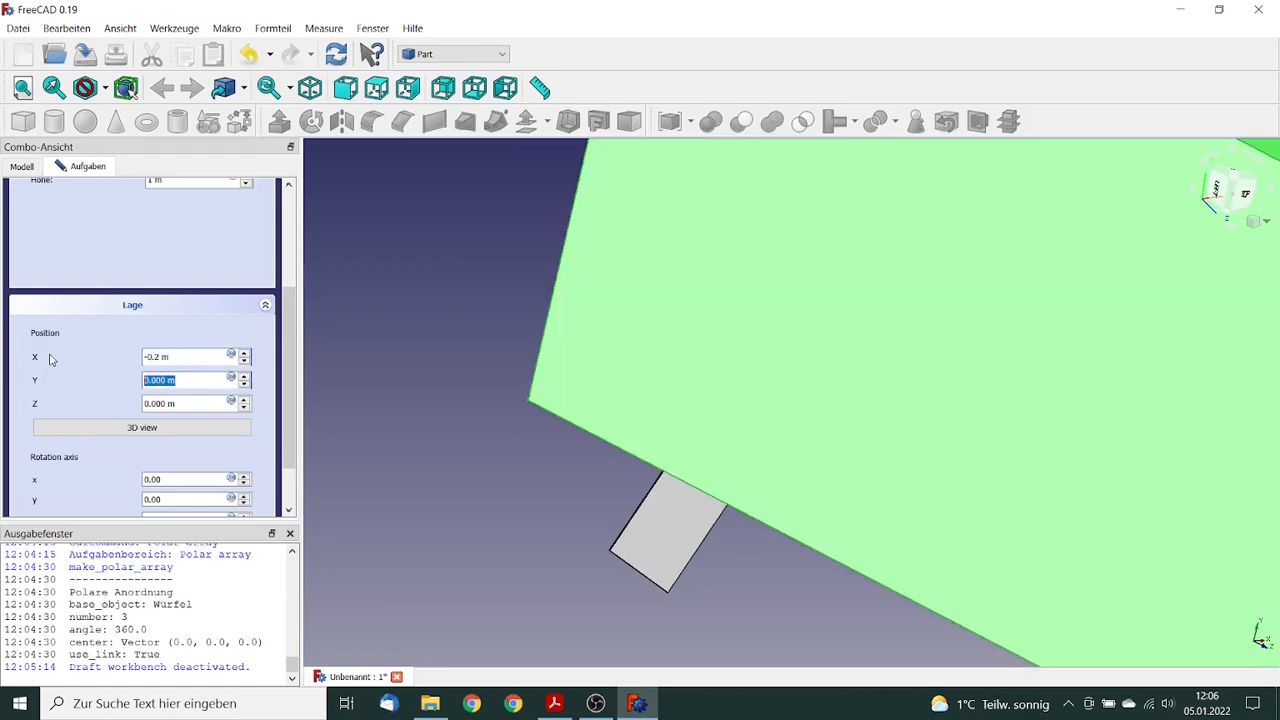
pyautogui.write('-0.2 m')
pyautogui.press('Tab')
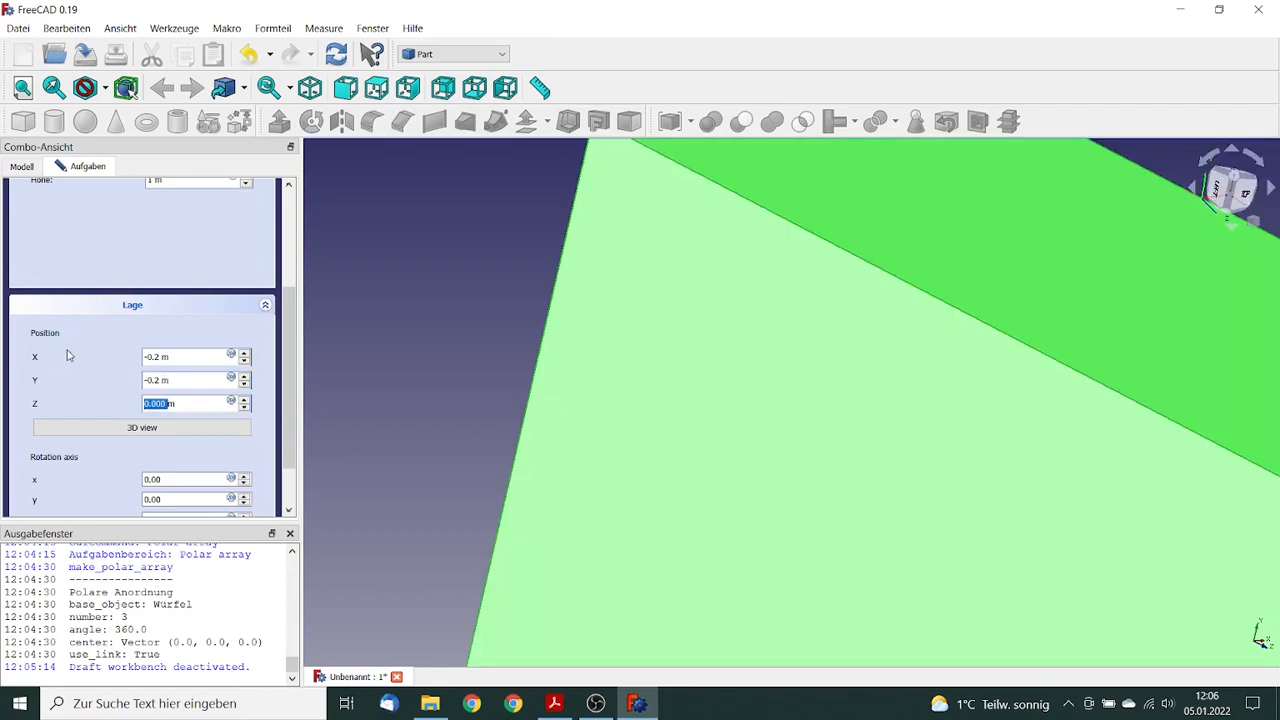
pyautogui.hotkey('ctrl', 'a')
pyautogui.write('-0.7 m')
pyautogui.press('Tab')
pyautogui.moveTo(291, 331); pyautogui.dragTo(276, 206)
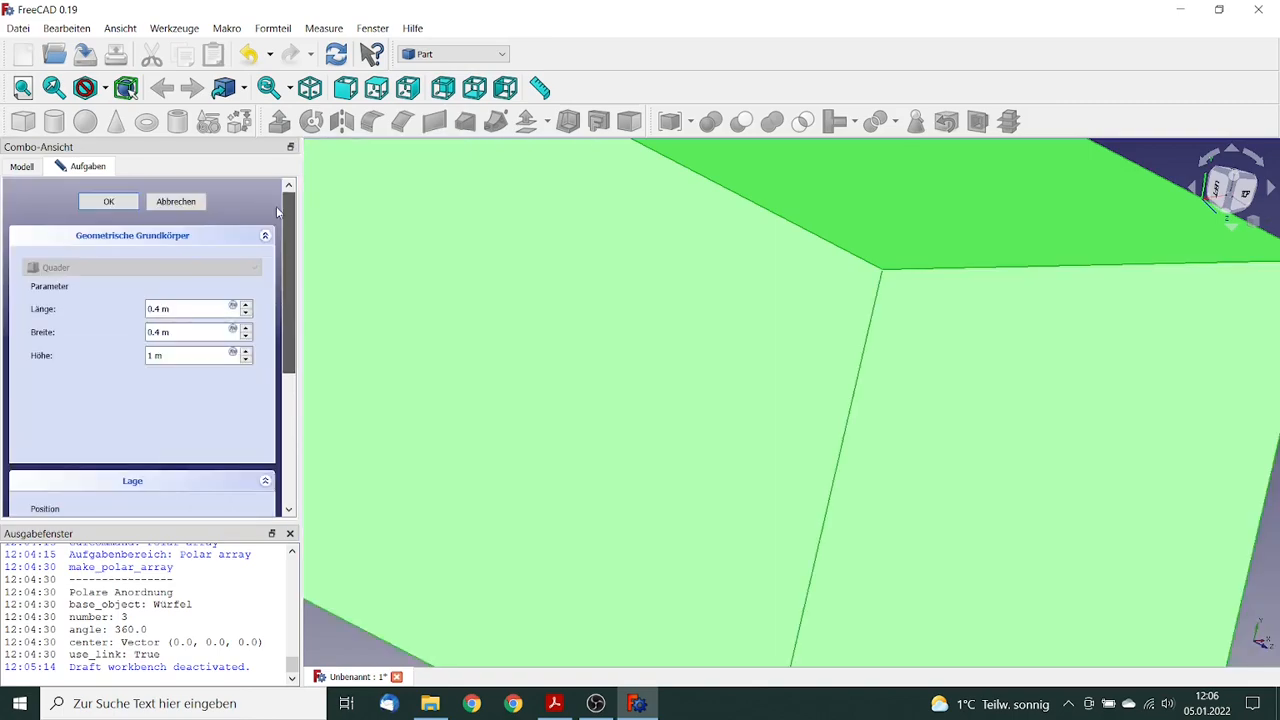
pyautogui.click(110, 203)
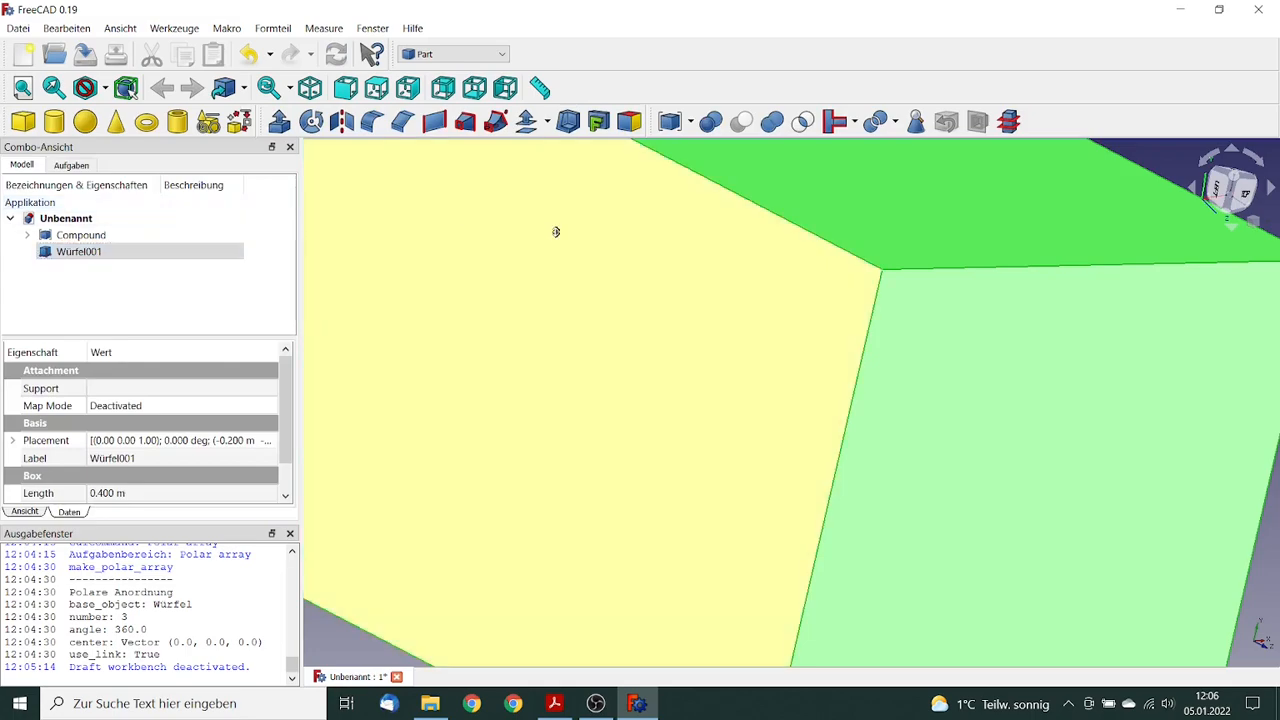
# Step: Cut the propeller compound out of the large box with a Boolean cut, using the box as the base
pyautogui.scroll(-5, 548, 260)
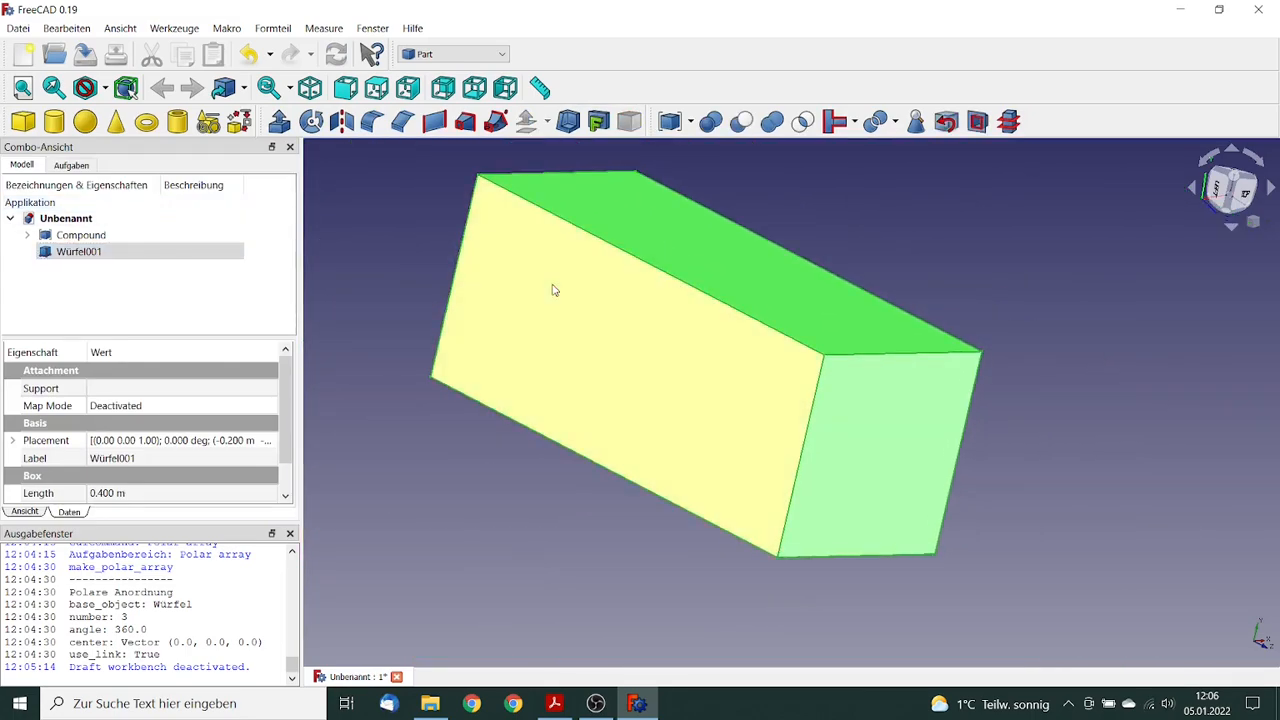
pyautogui.click(130, 255)
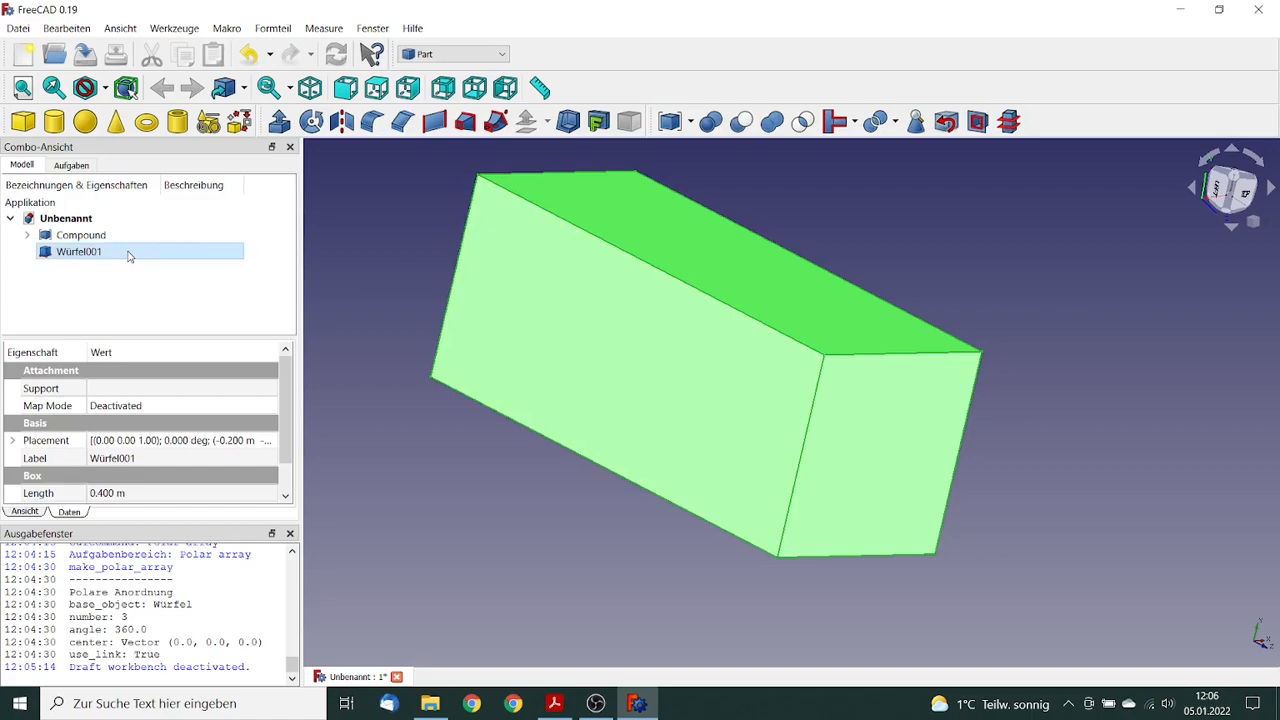
pyautogui.keyDown('ctrl'); pyautogui.click(121, 236); pyautogui.keyUp('ctrl')
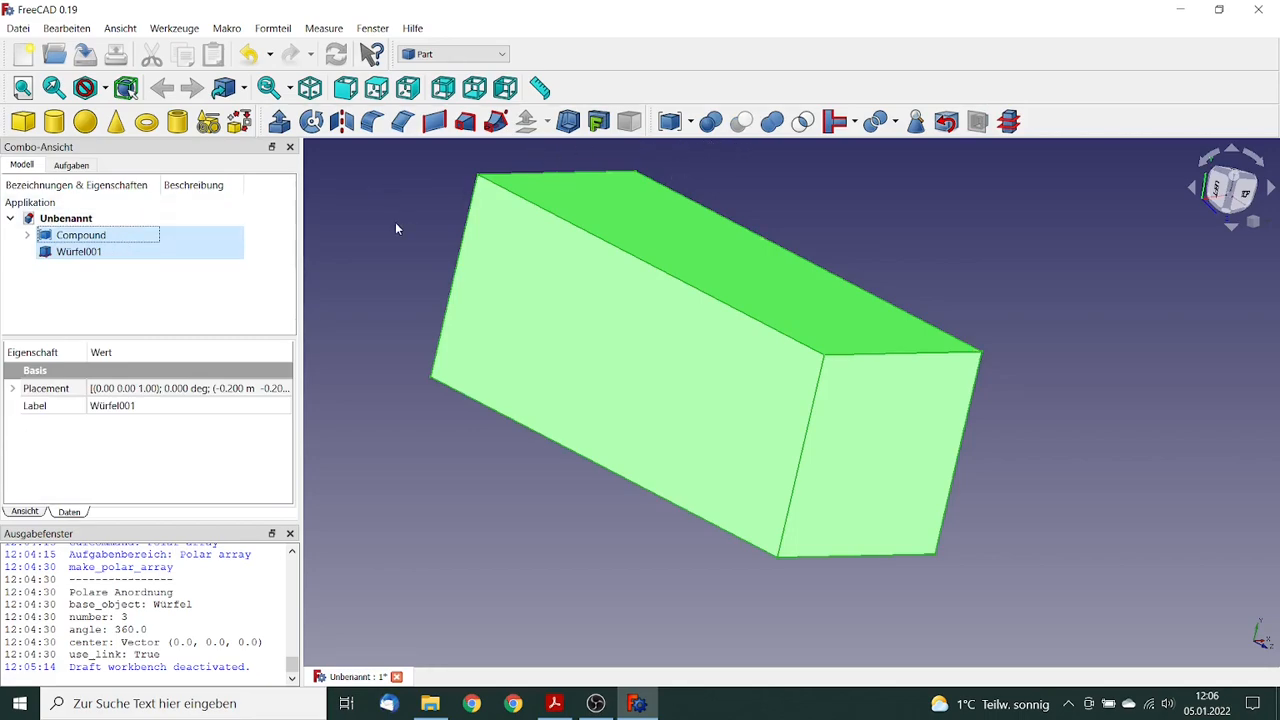
pyautogui.click(163, 286)
pyautogui.click(79, 252)
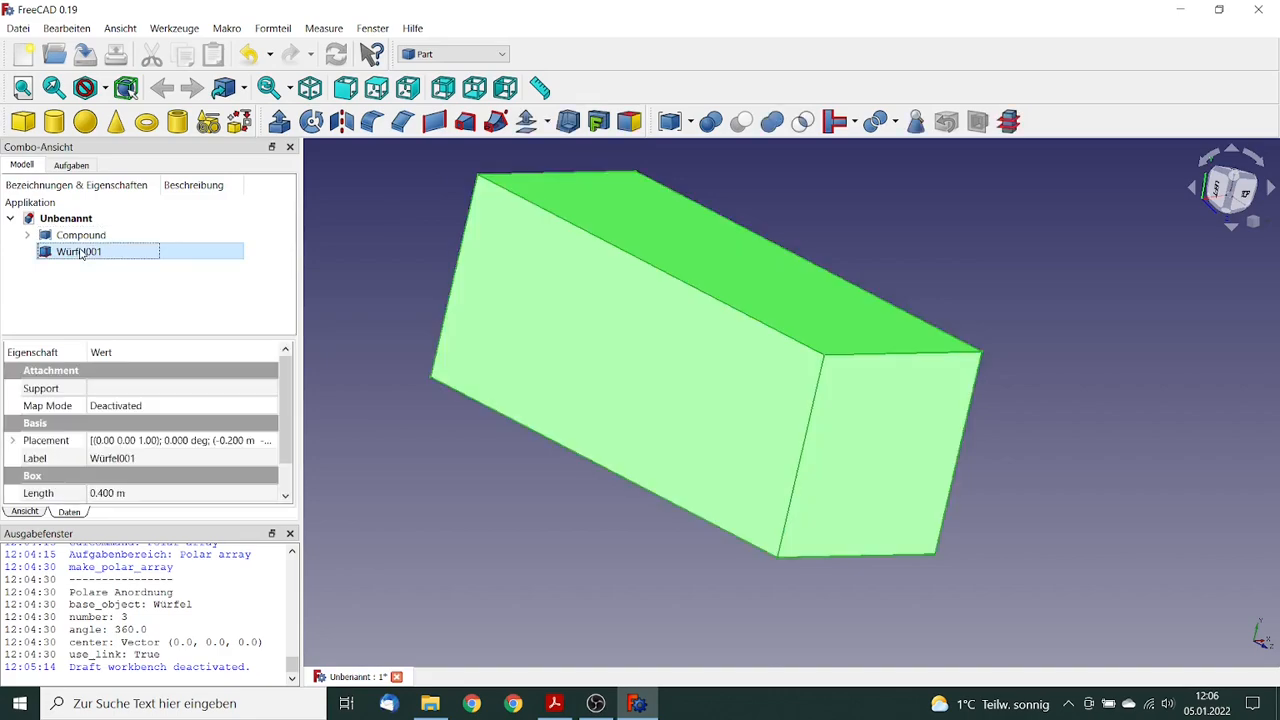
pyautogui.keyDown('ctrl'); pyautogui.click(88, 238); pyautogui.keyUp('ctrl')
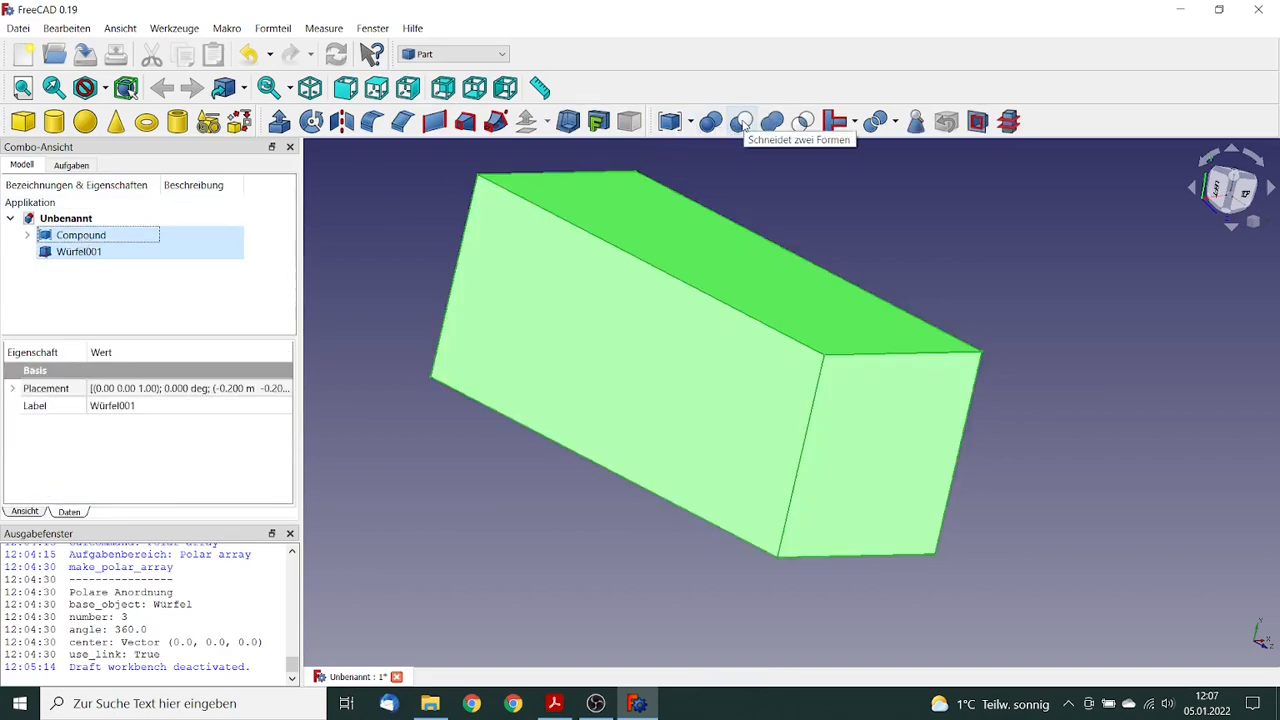
pyautogui.click(742, 122)
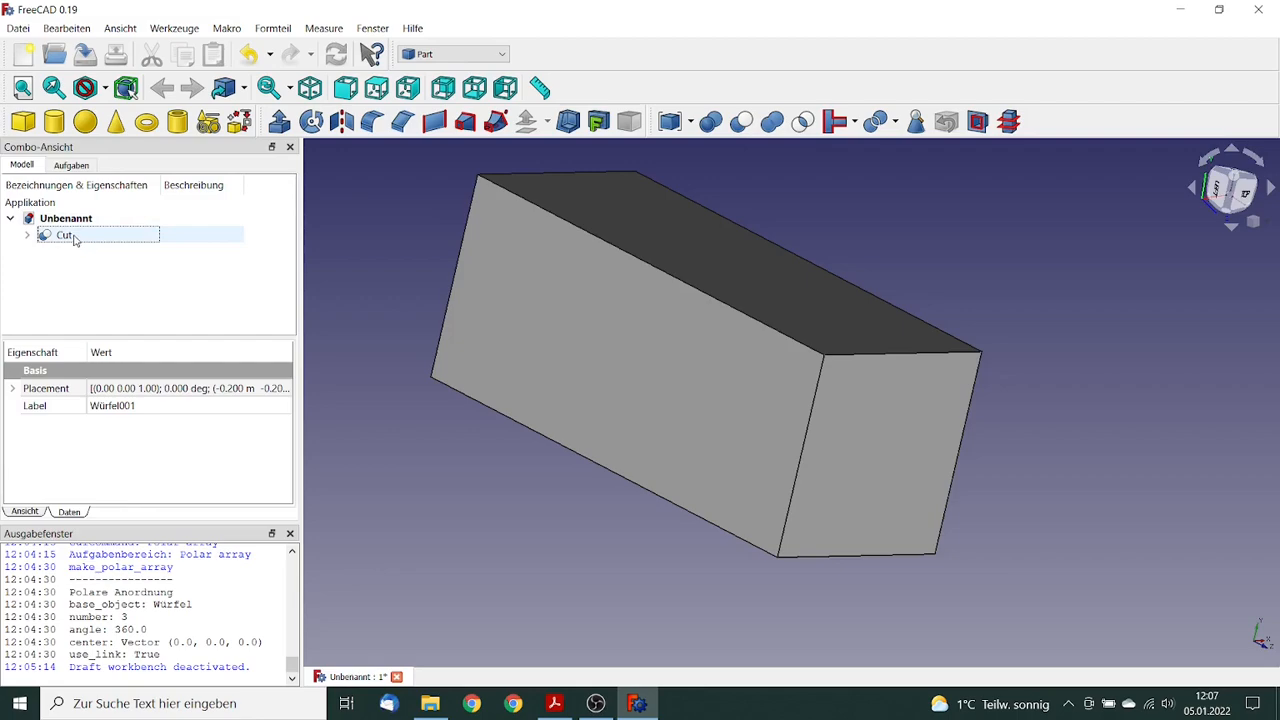
# Step: Rename the cut object as Cut_Rotor
pyautogui.click(64, 235)
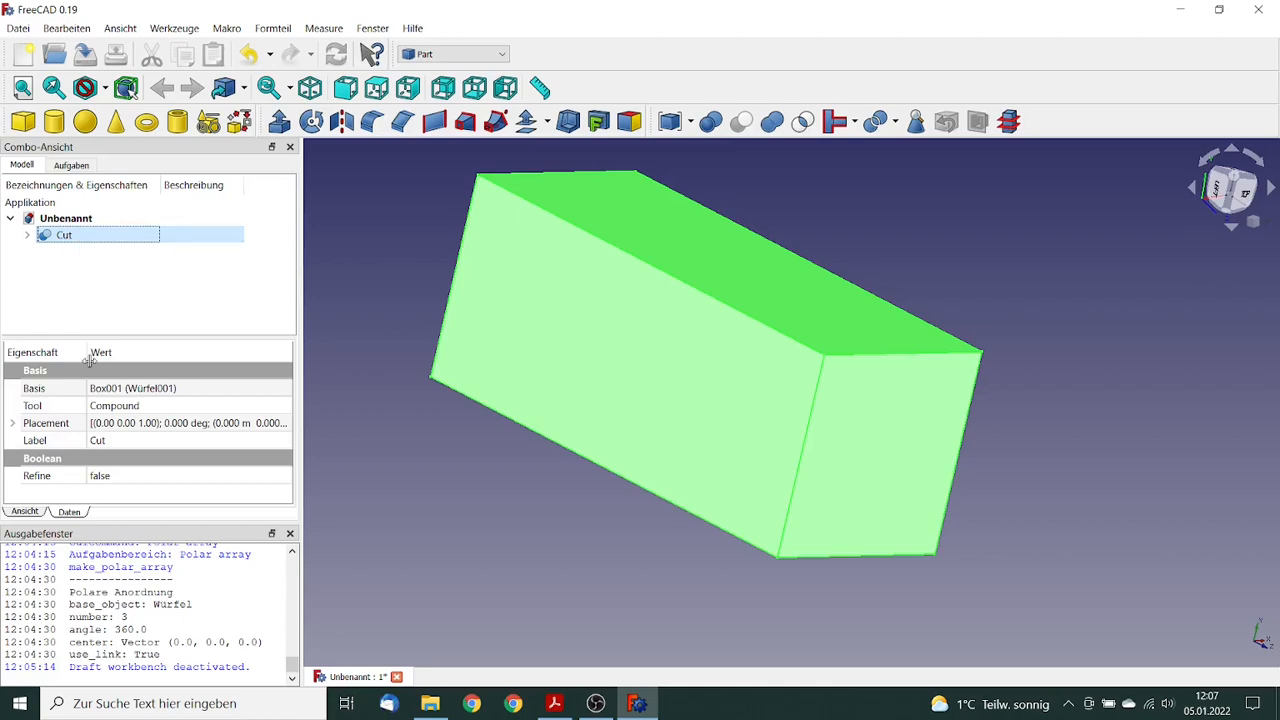
pyautogui.click(133, 440)
pyautogui.hotkey('ctrl', 'a')
pyautogui.write('Cut_Roto')
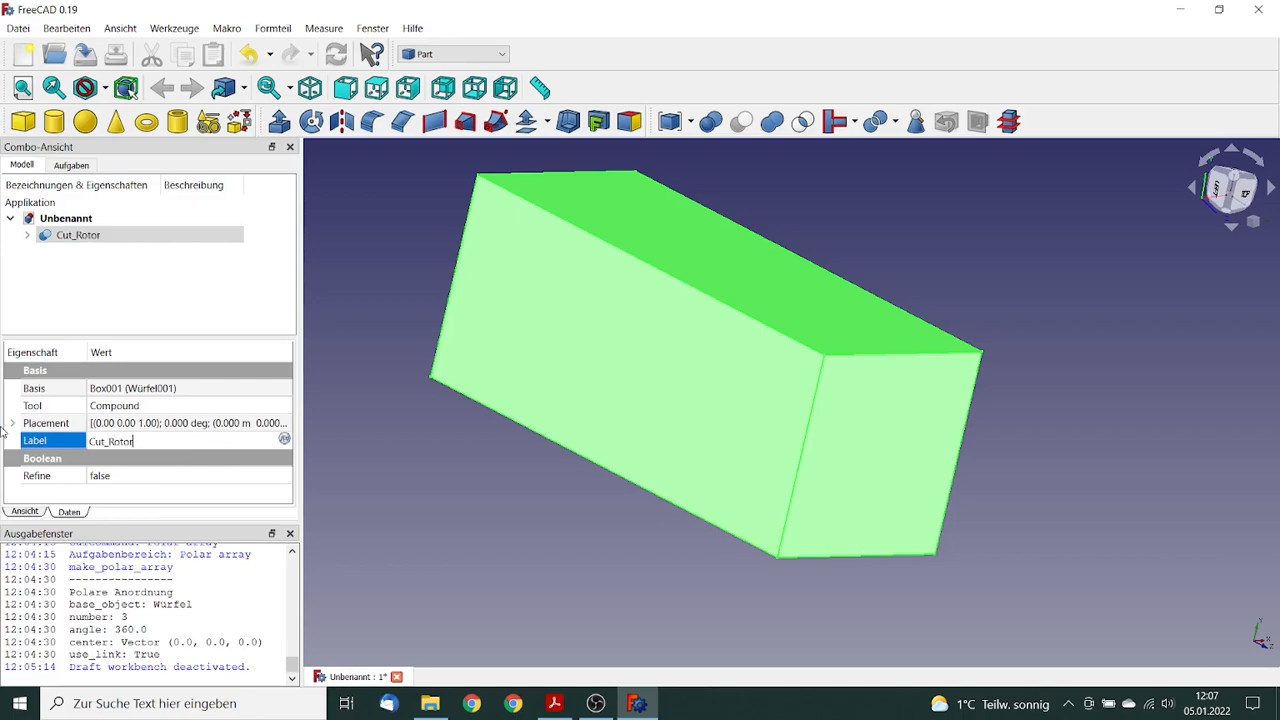
pyautogui.write('r')
pyautogui.press('Tab')
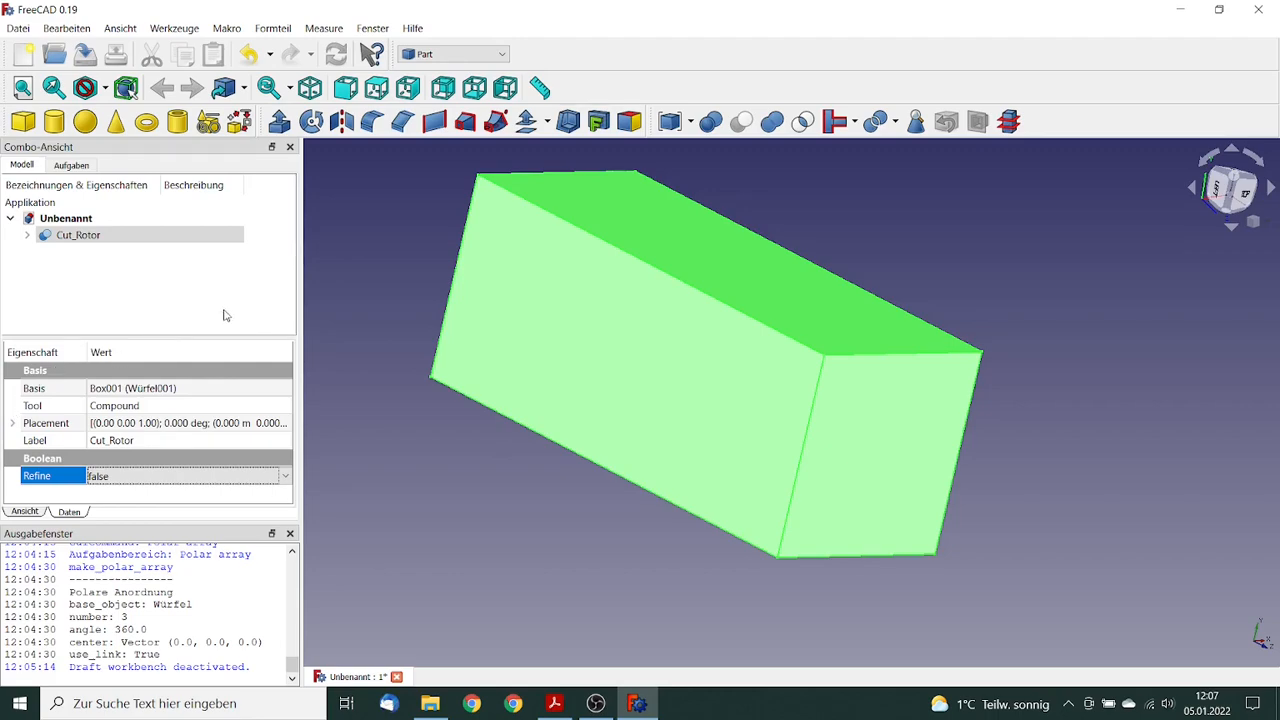
# Step: Set the transparency of Cut_Rotor to 85 in its display properties, close them and clear the selection
pyautogui.click(139, 270)
pyautogui.click(86, 237)
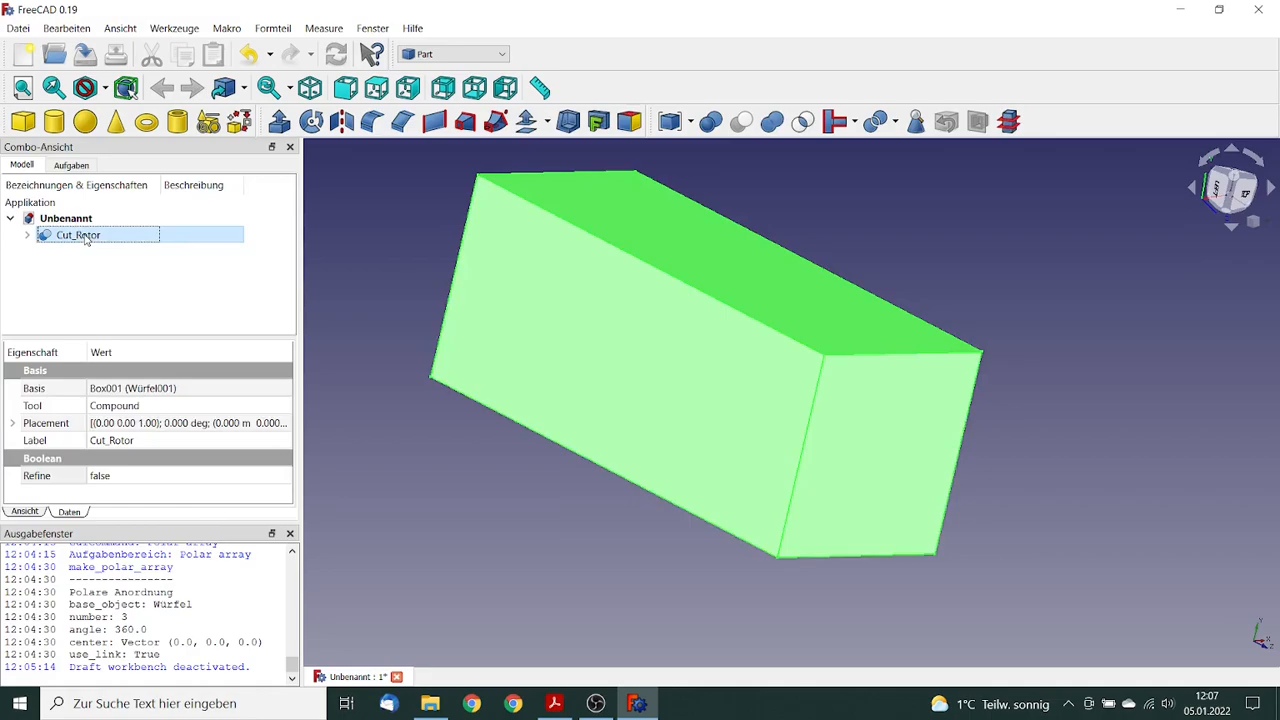
pyautogui.rightClick(86, 238)
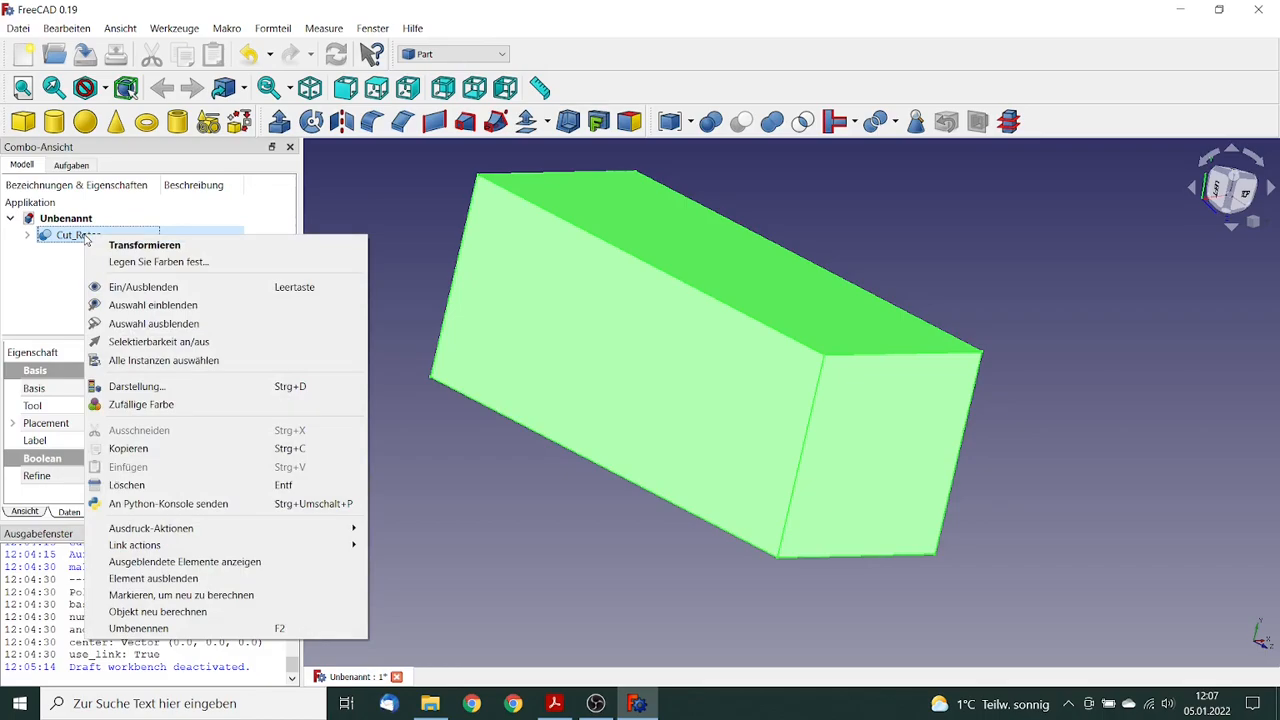
pyautogui.click(110, 236)
pyautogui.rightClick(114, 236)
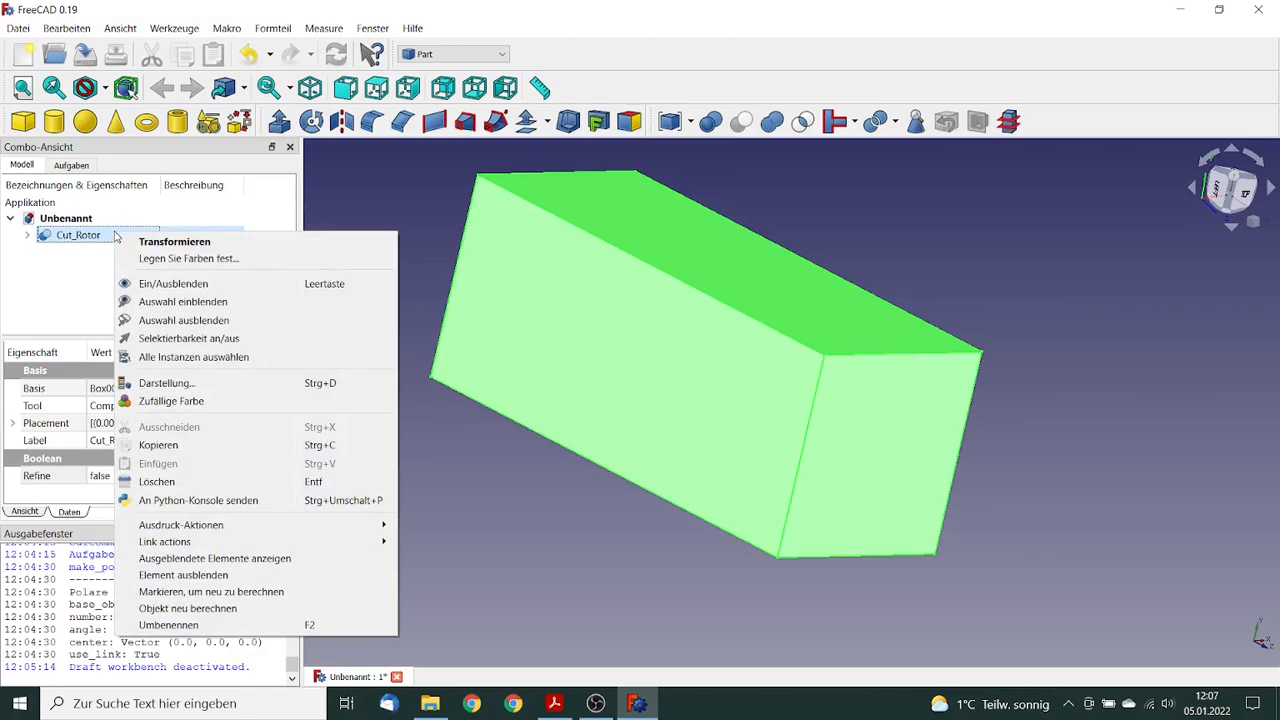
pyautogui.click(165, 383)
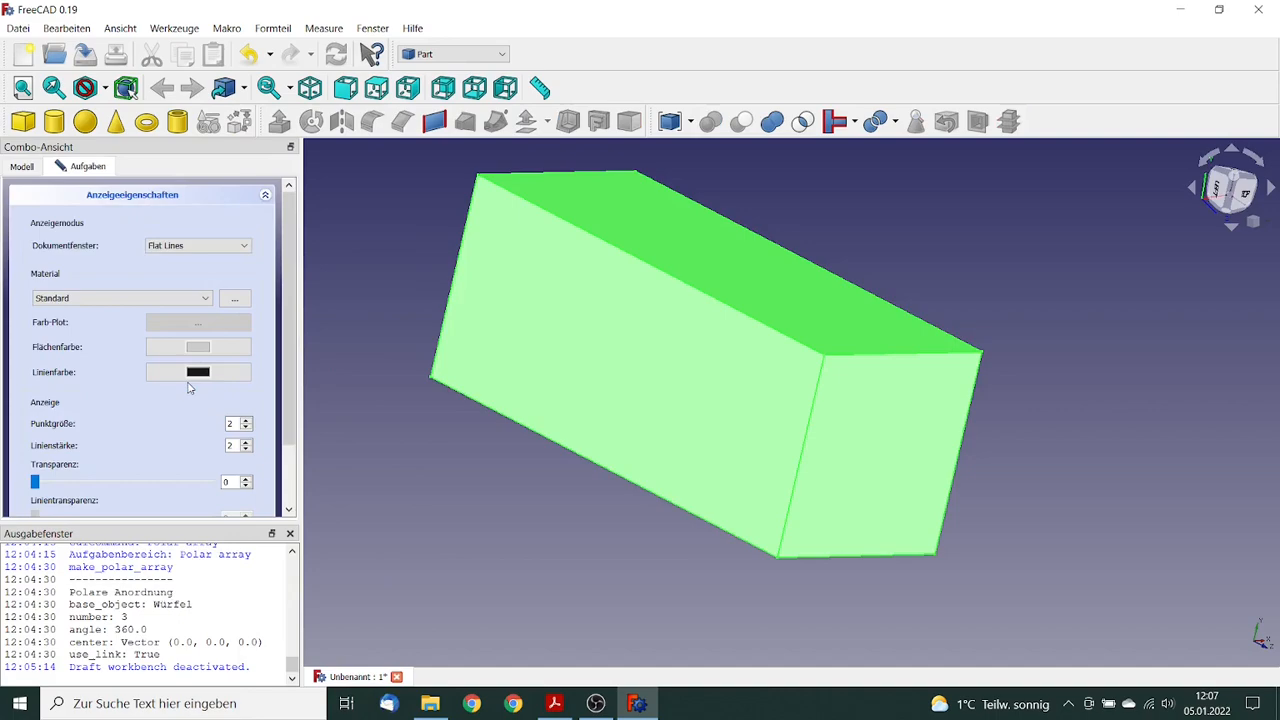
pyautogui.moveTo(288, 280); pyautogui.dragTo(287, 340)
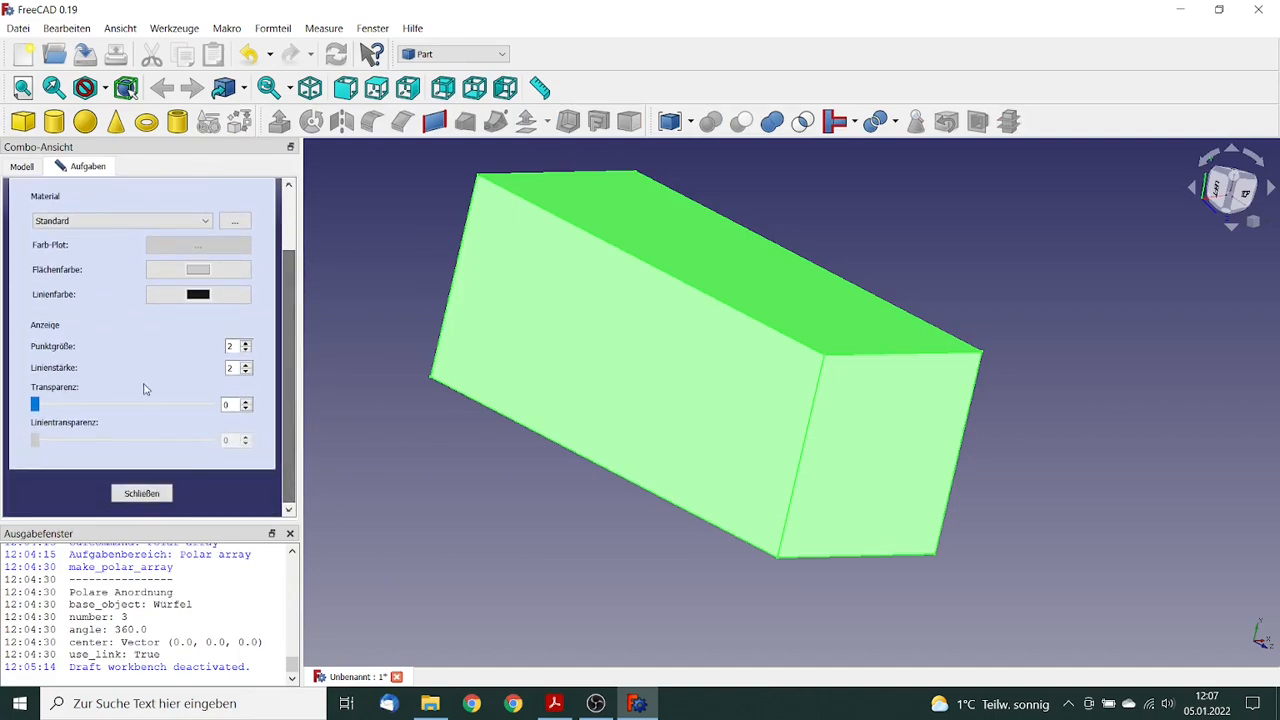
pyautogui.moveTo(37, 405); pyautogui.dragTo(188, 398)
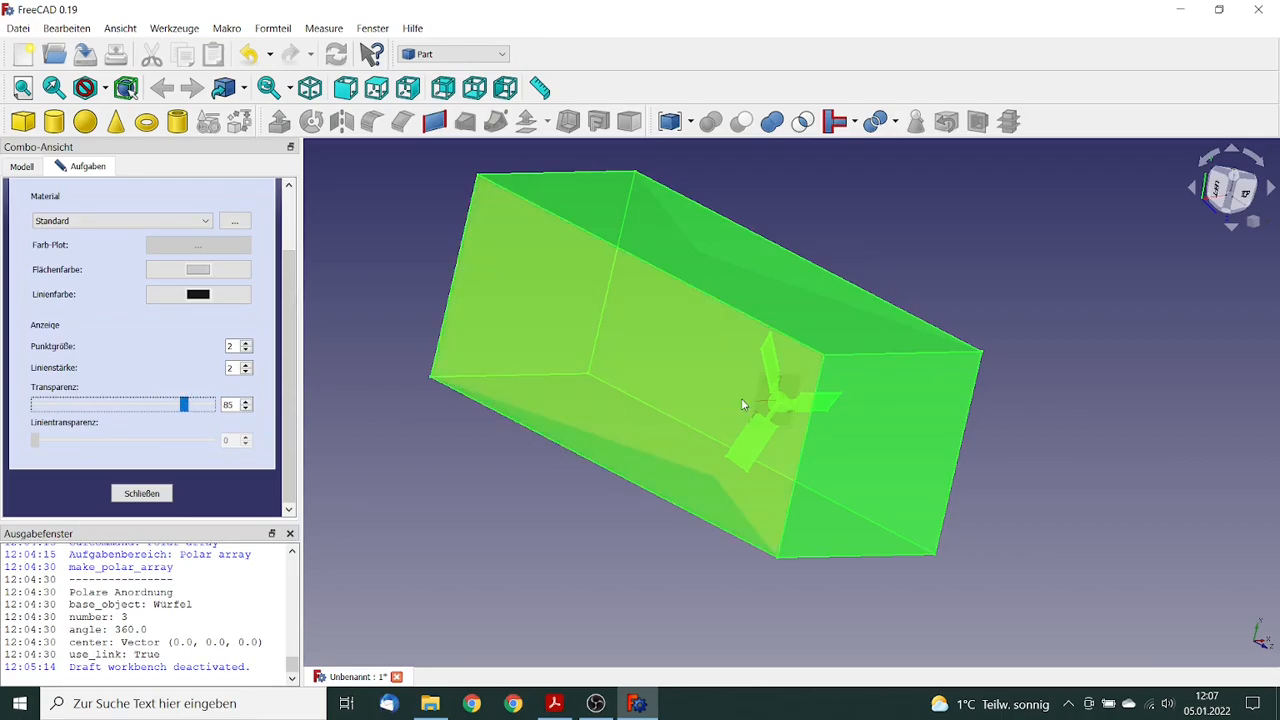
pyautogui.scroll(2, 289, 229)
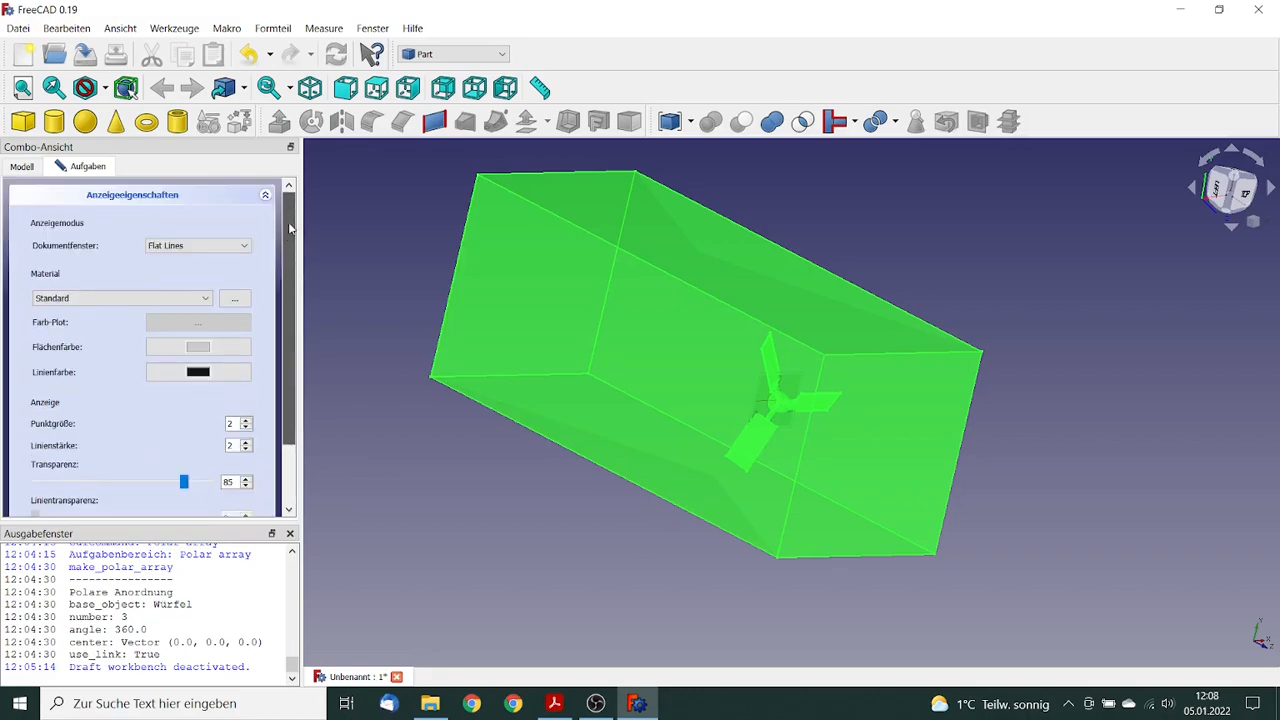
pyautogui.scroll(-3, 294, 300)
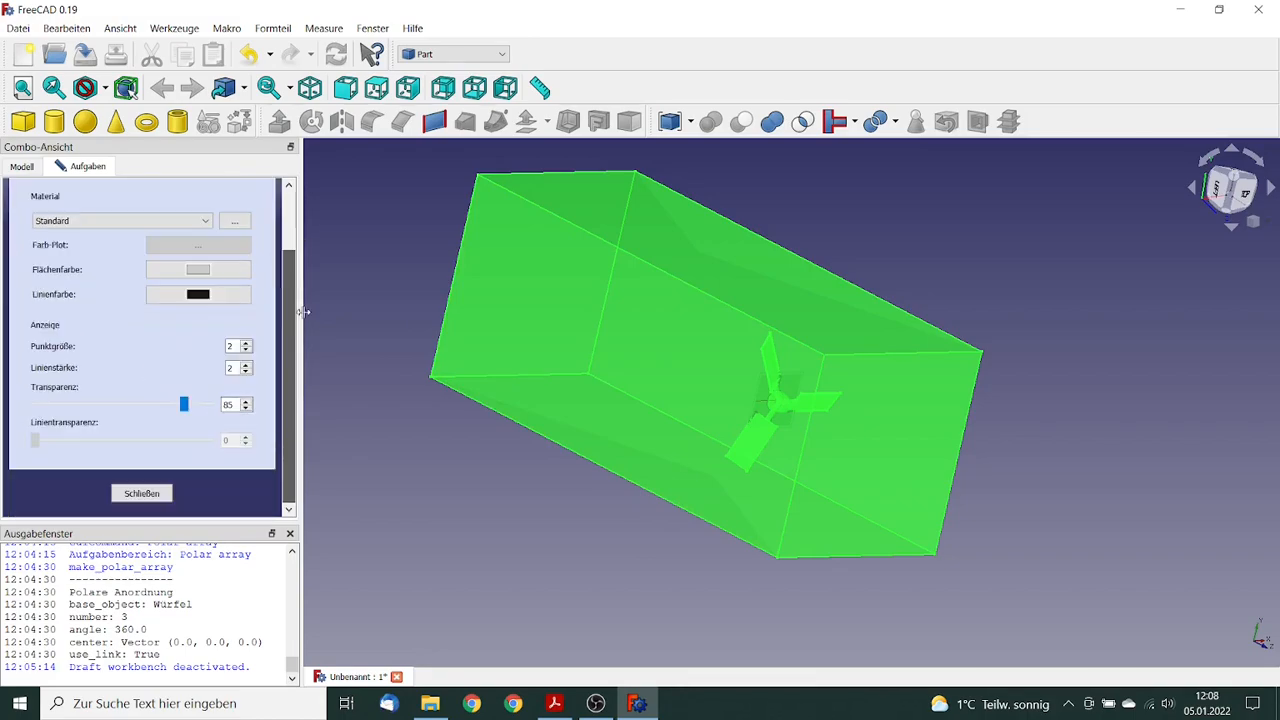
pyautogui.click(142, 494)
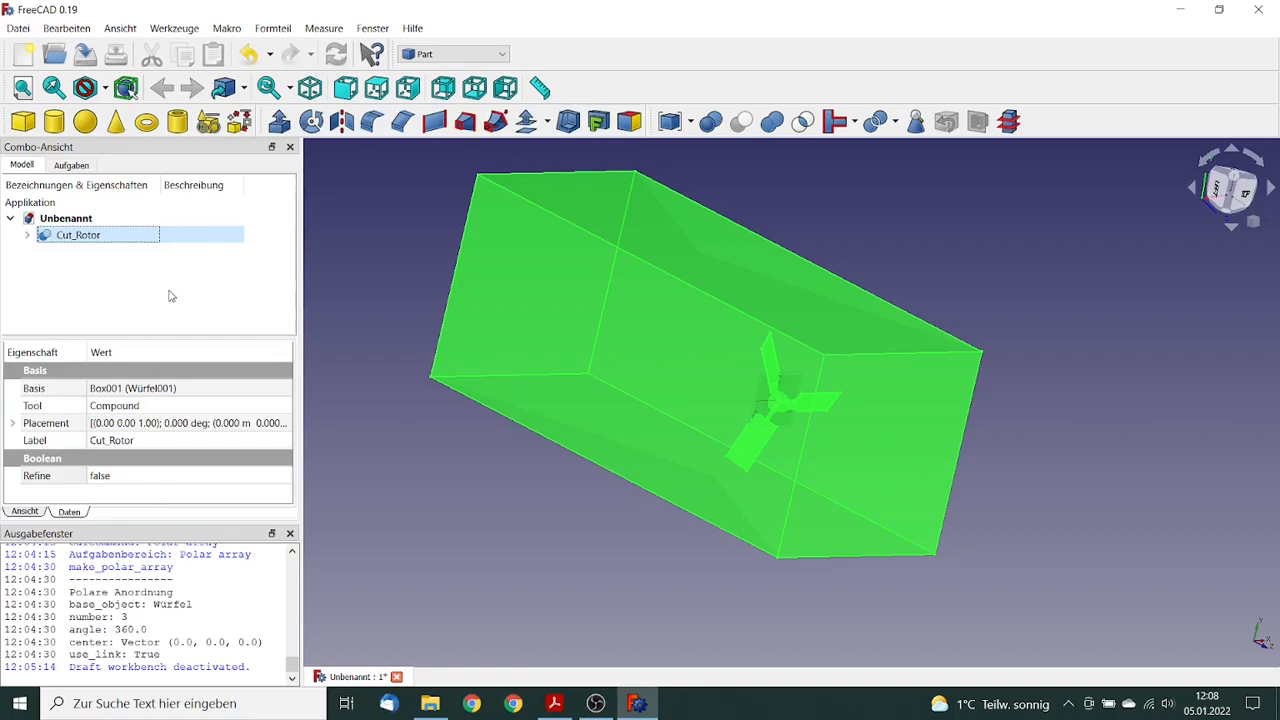
pyautogui.click(317, 313)
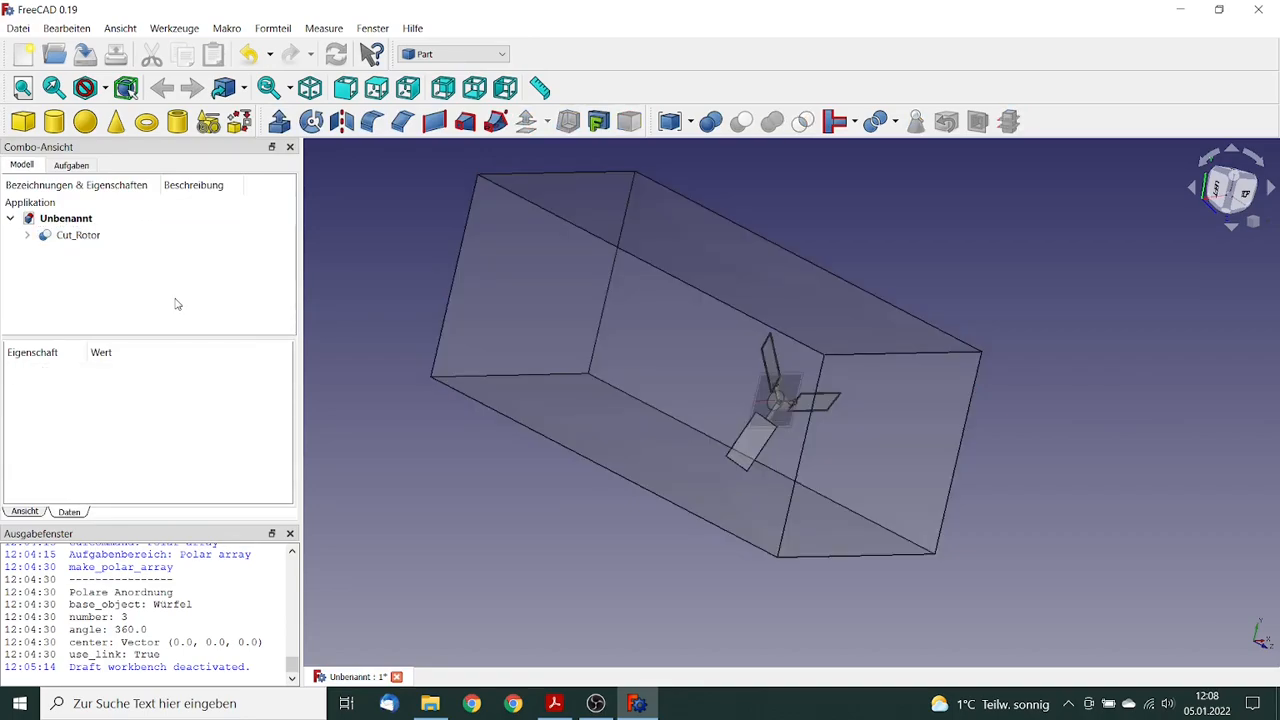
# Step: Add a new box and size it 0.5 m long, 0.5 m wide and 0.2 m high
pyautogui.click(82, 221)
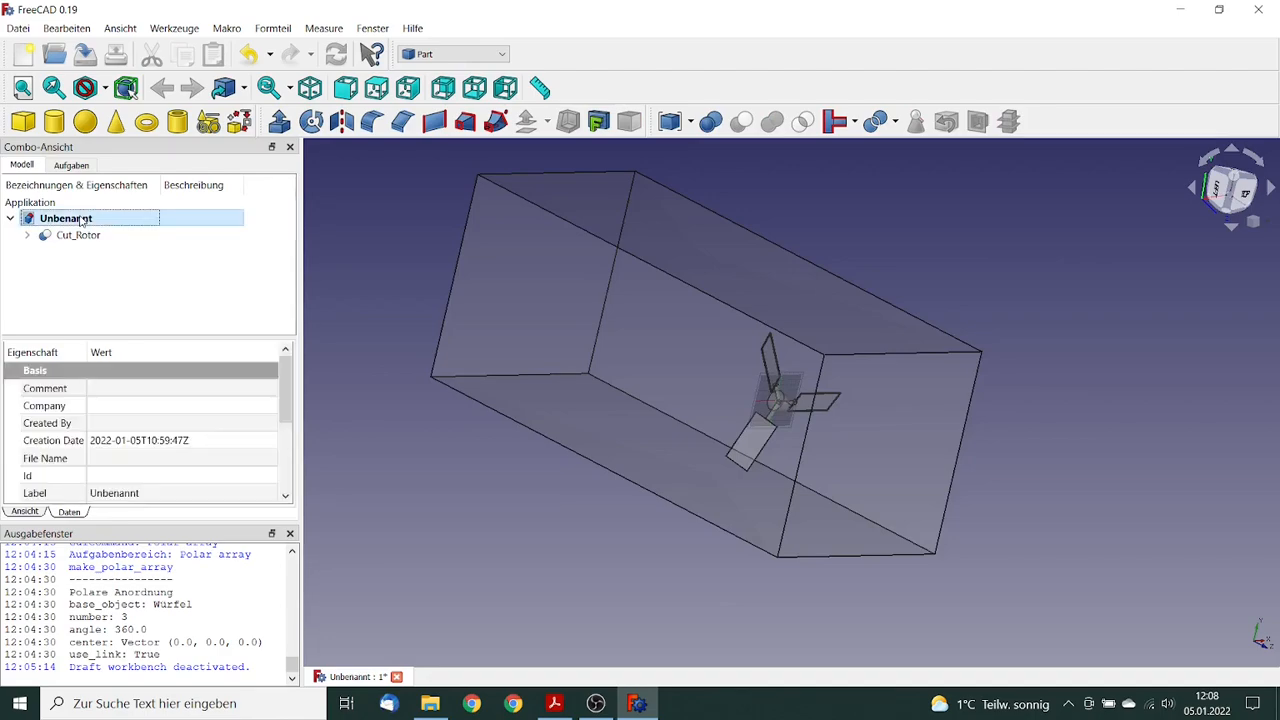
pyautogui.click(23, 122)
pyautogui.click(23, 122)
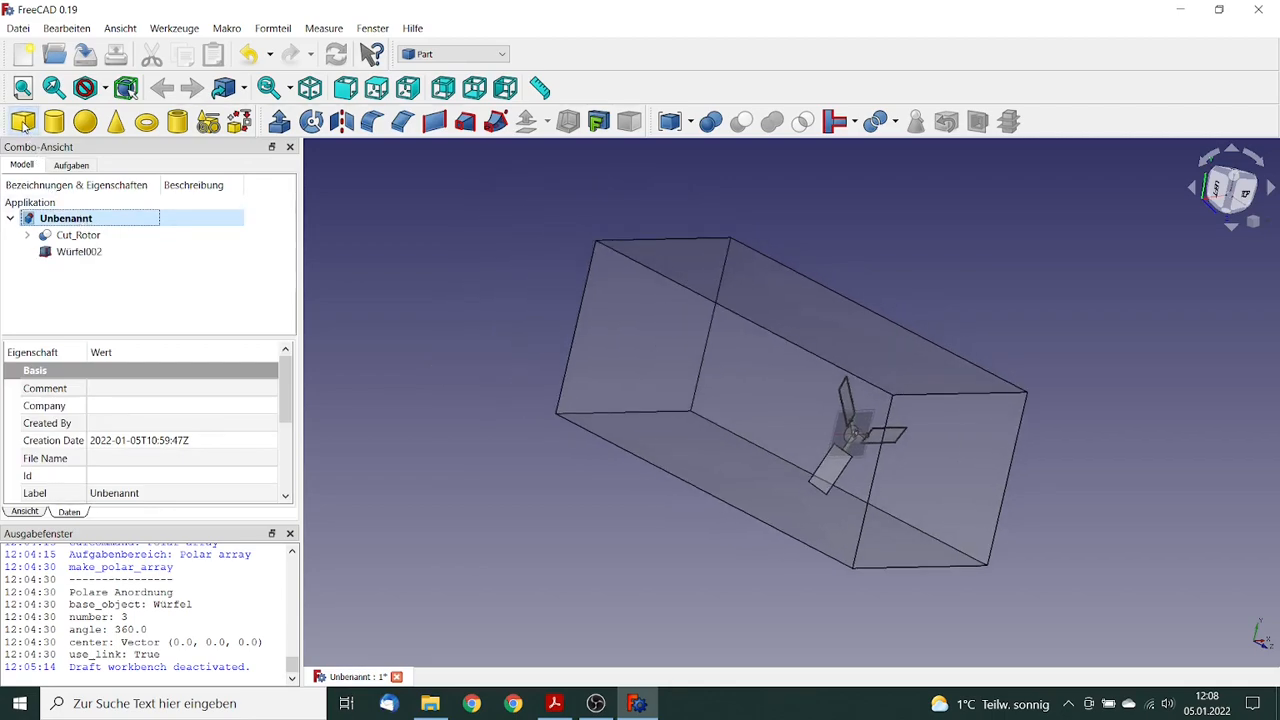
pyautogui.doubleClick(73, 252)
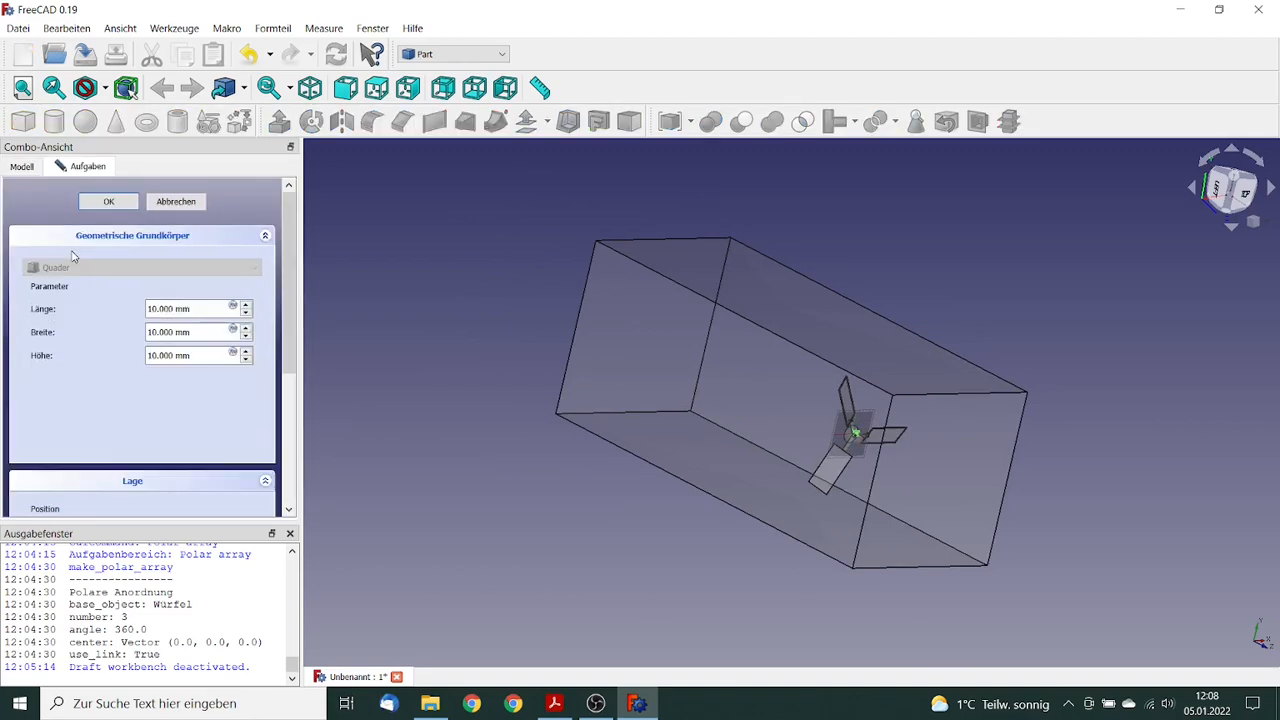
pyautogui.tripleClick(170, 310)
pyautogui.write('0.5 m')
pyautogui.press('Tab')
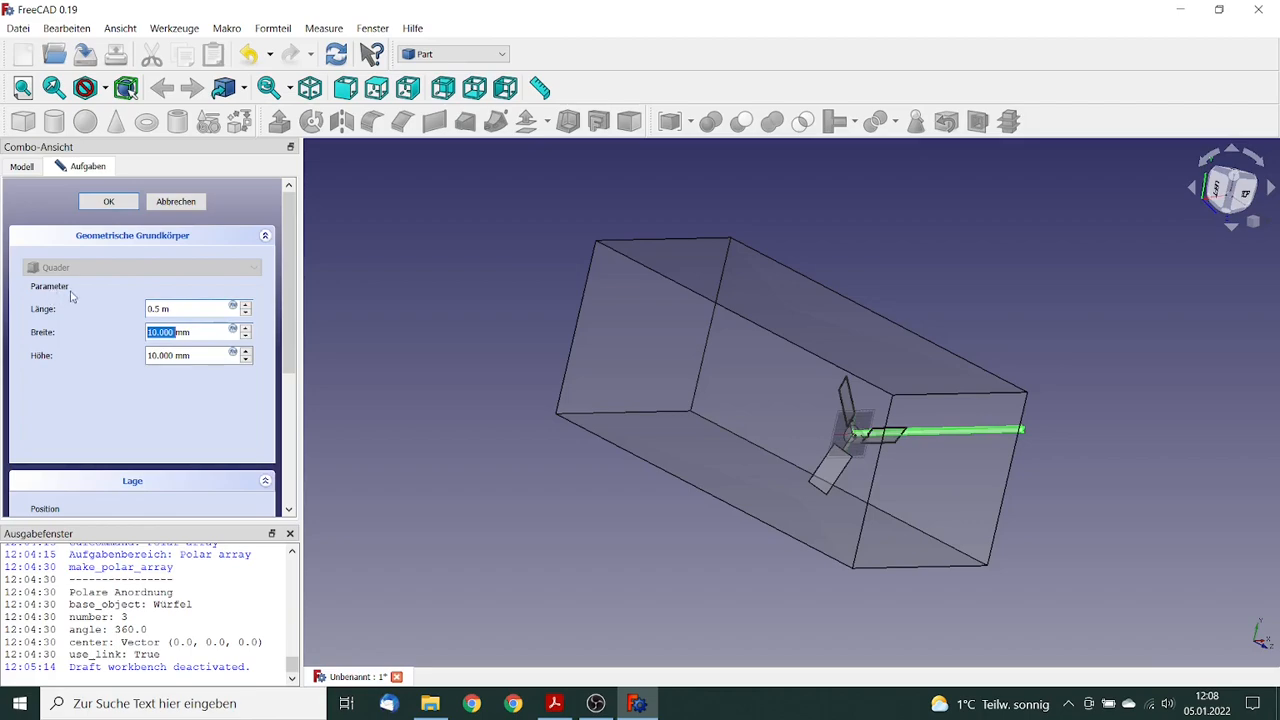
pyautogui.tripleClick(193, 333)
pyautogui.write('0.5 m')
pyautogui.press('Tab')
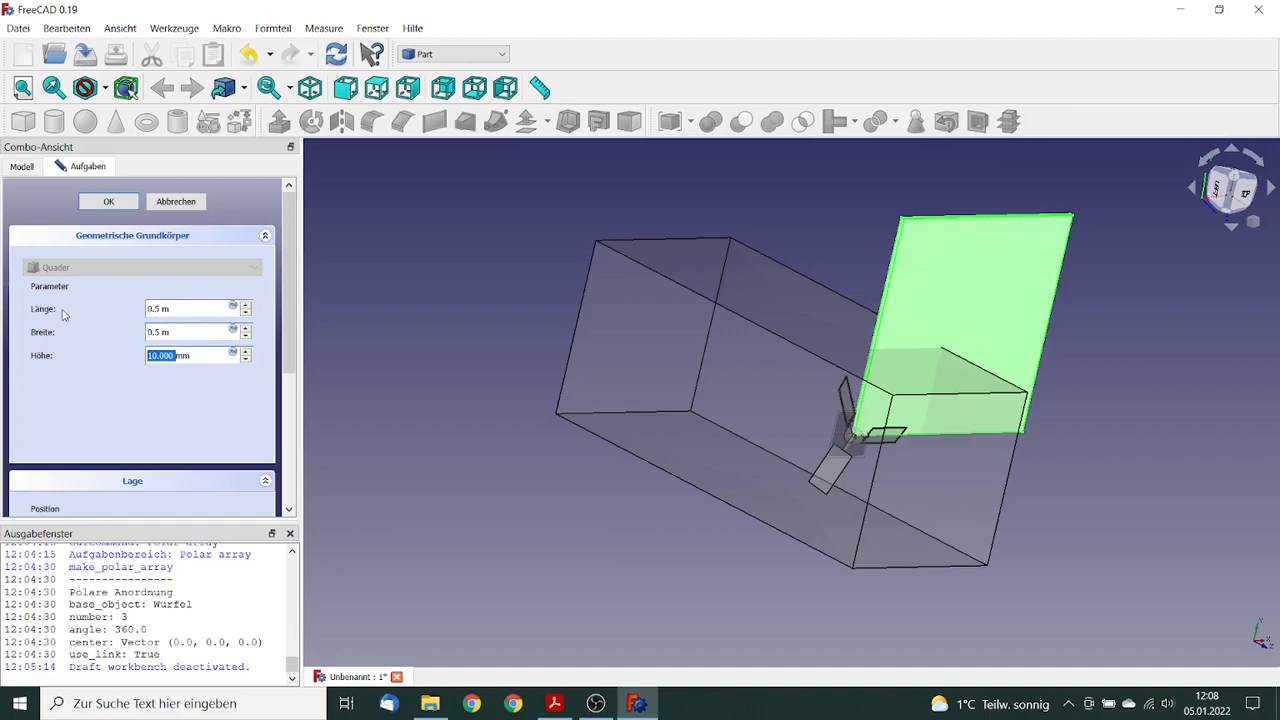
pyautogui.tripleClick(164, 347)
pyautogui.write('0.2')
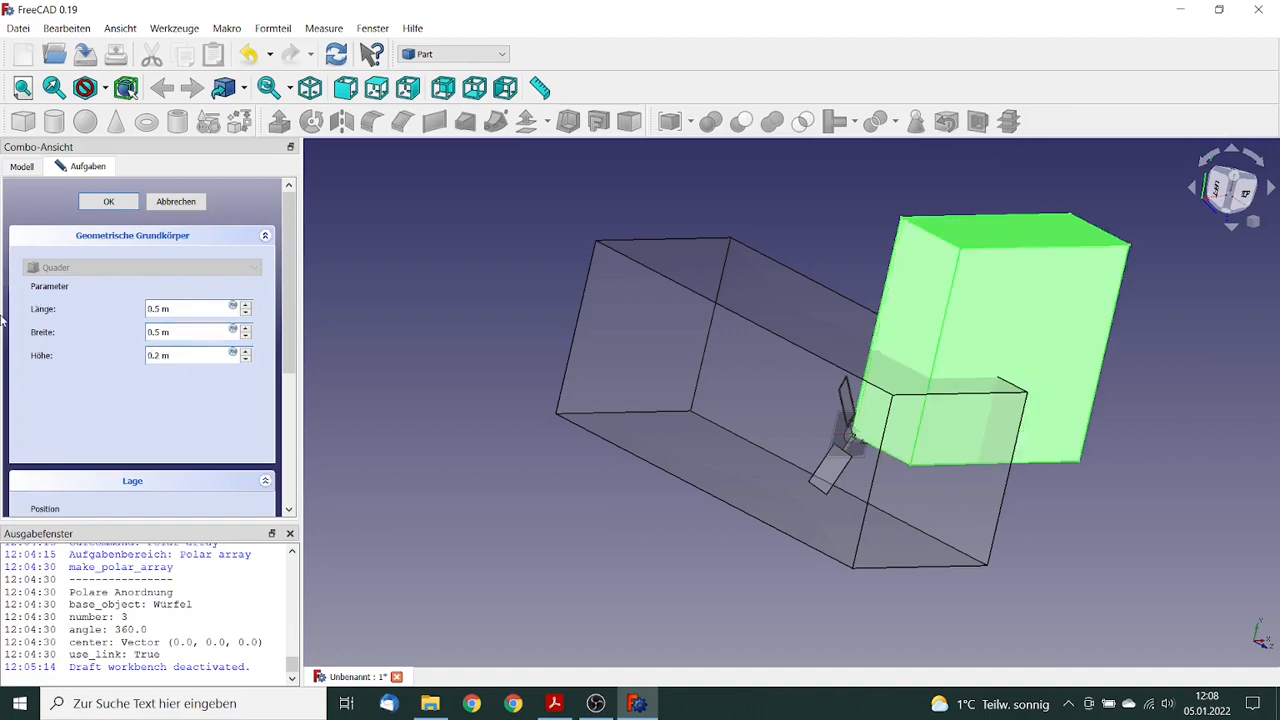
# Step: Position the new box at X -0.25 m, Y -0.25 m and Z -0.1 m and apply the changes
pyautogui.moveTo(289, 305); pyautogui.dragTo(288, 369)
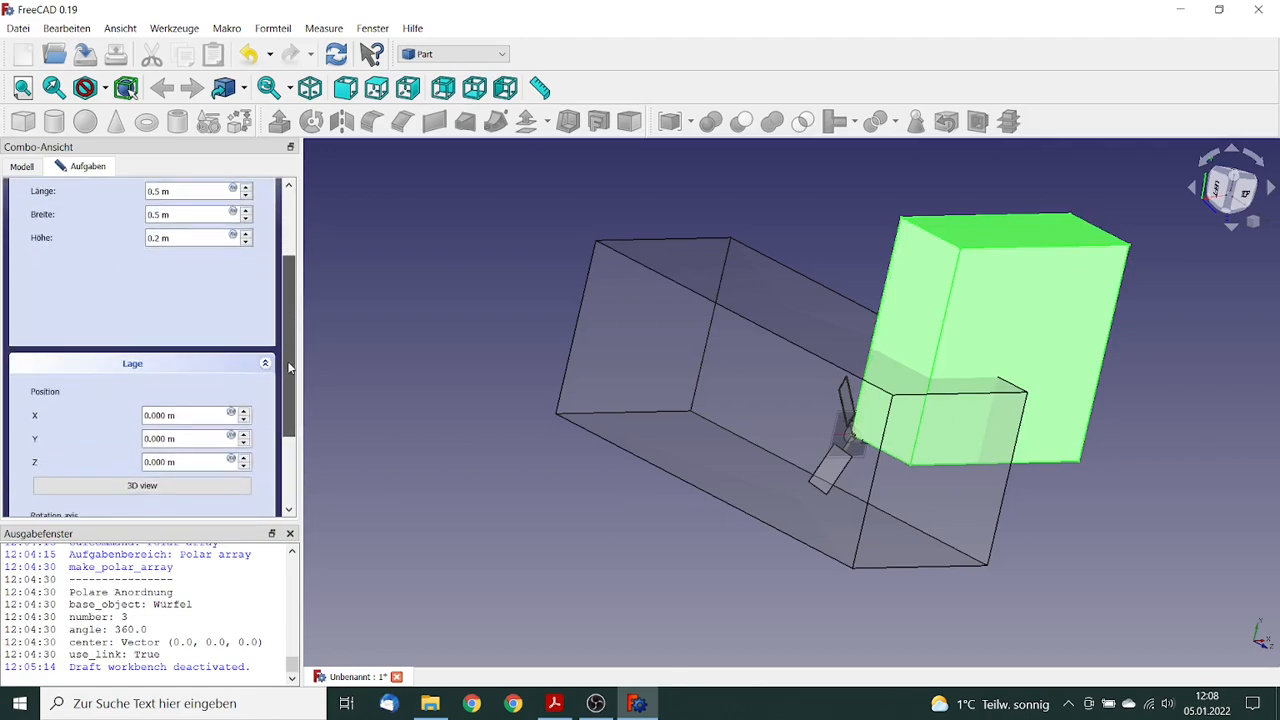
pyautogui.scroll(-2, 288, 385)
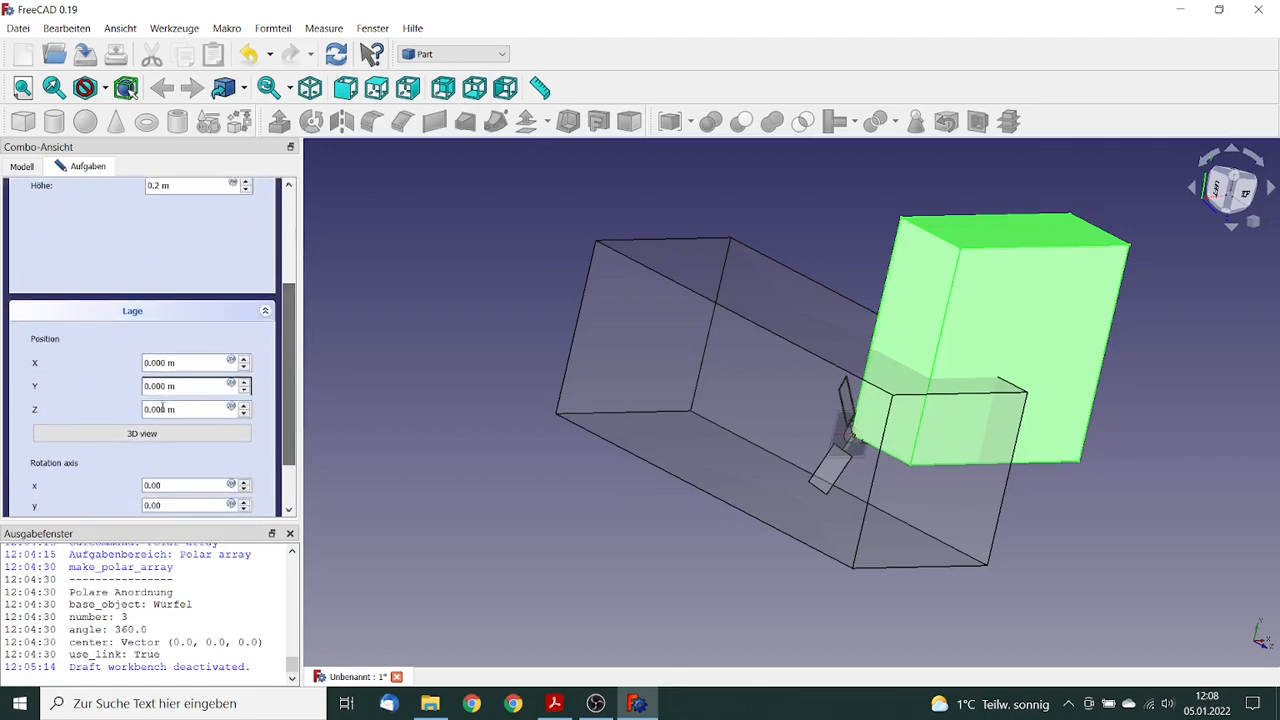
pyautogui.click(191, 367)
pyautogui.write('0')
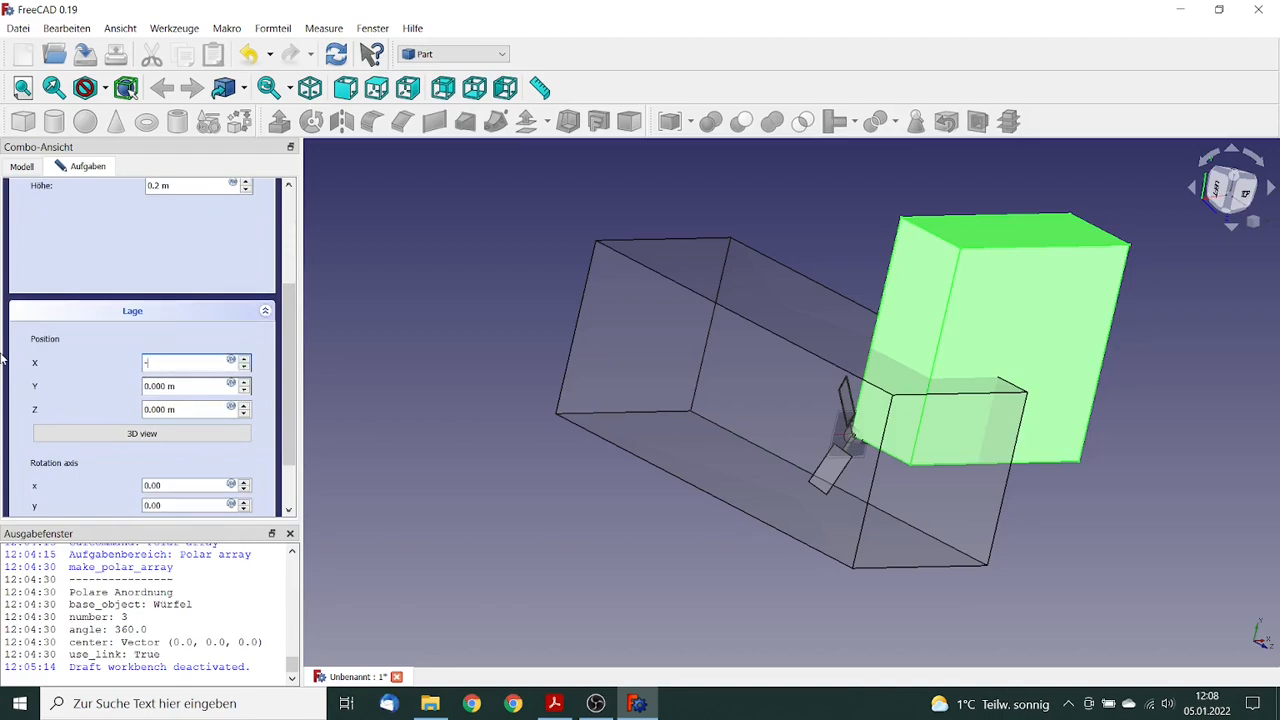
pyautogui.write('.25 m')
pyautogui.click(149, 387)
pyautogui.press('Tab')
pyautogui.write('-0.26')
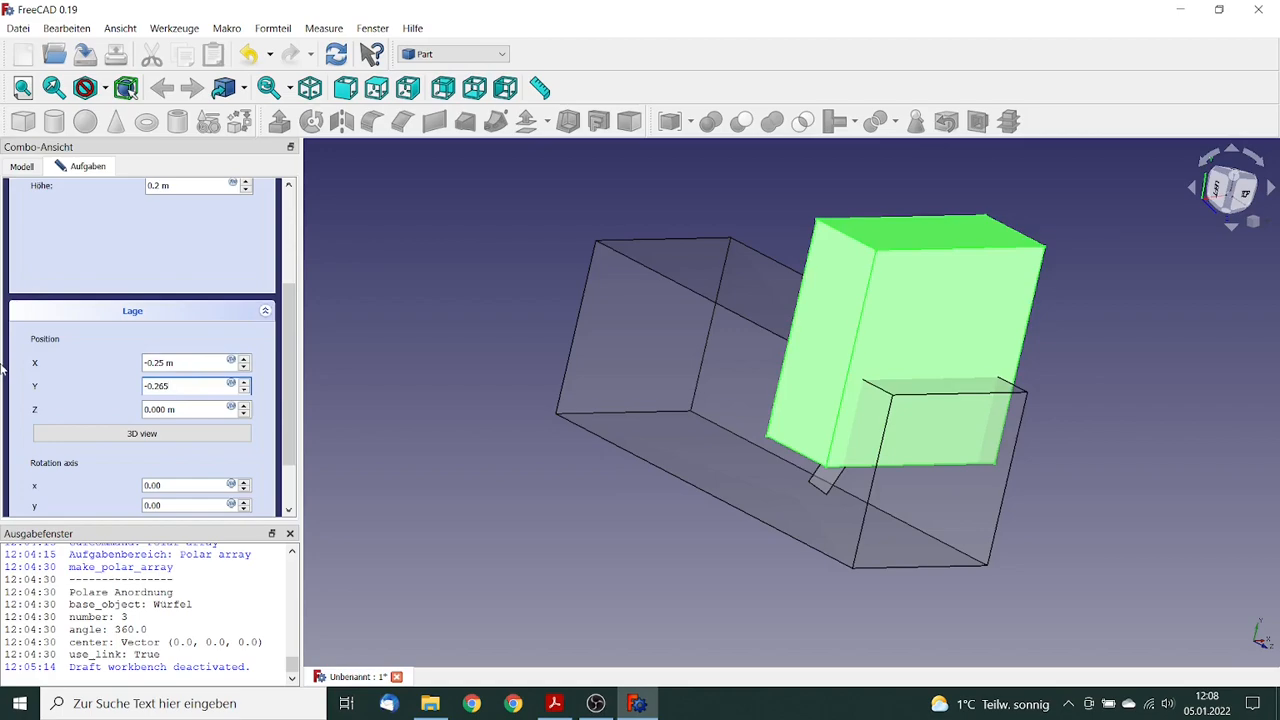
pyautogui.press('BackSpace')
pyautogui.write('5')
pyautogui.press('Tab')
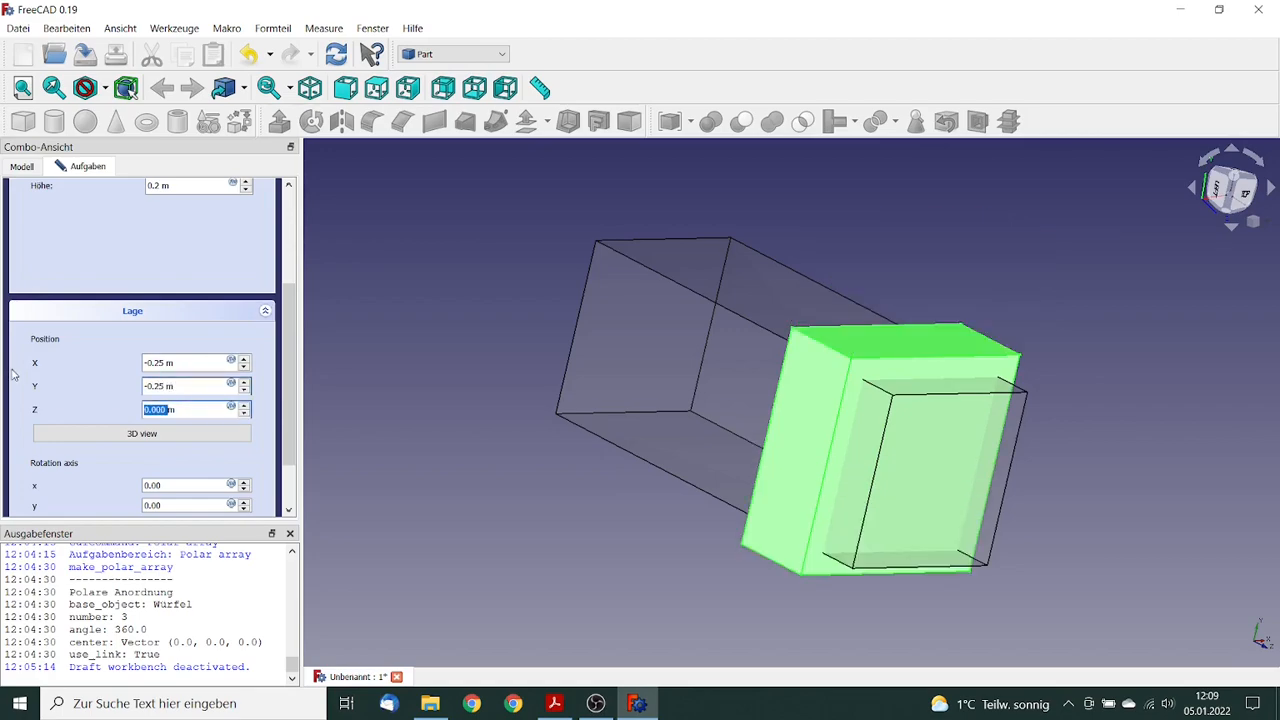
pyautogui.moveTo(186, 410); pyautogui.dragTo(11, 395)
pyautogui.write('-0')
pyautogui.press('Tab')
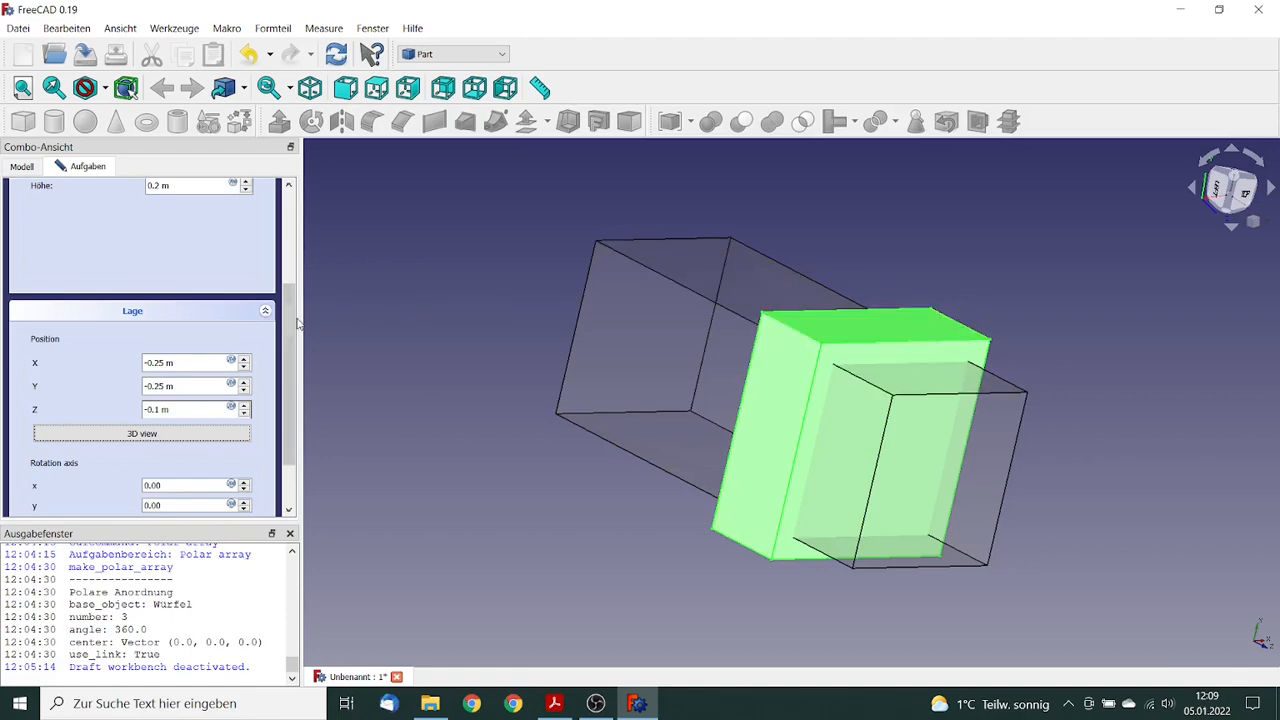
pyautogui.moveTo(297, 322); pyautogui.dragTo(293, 228)
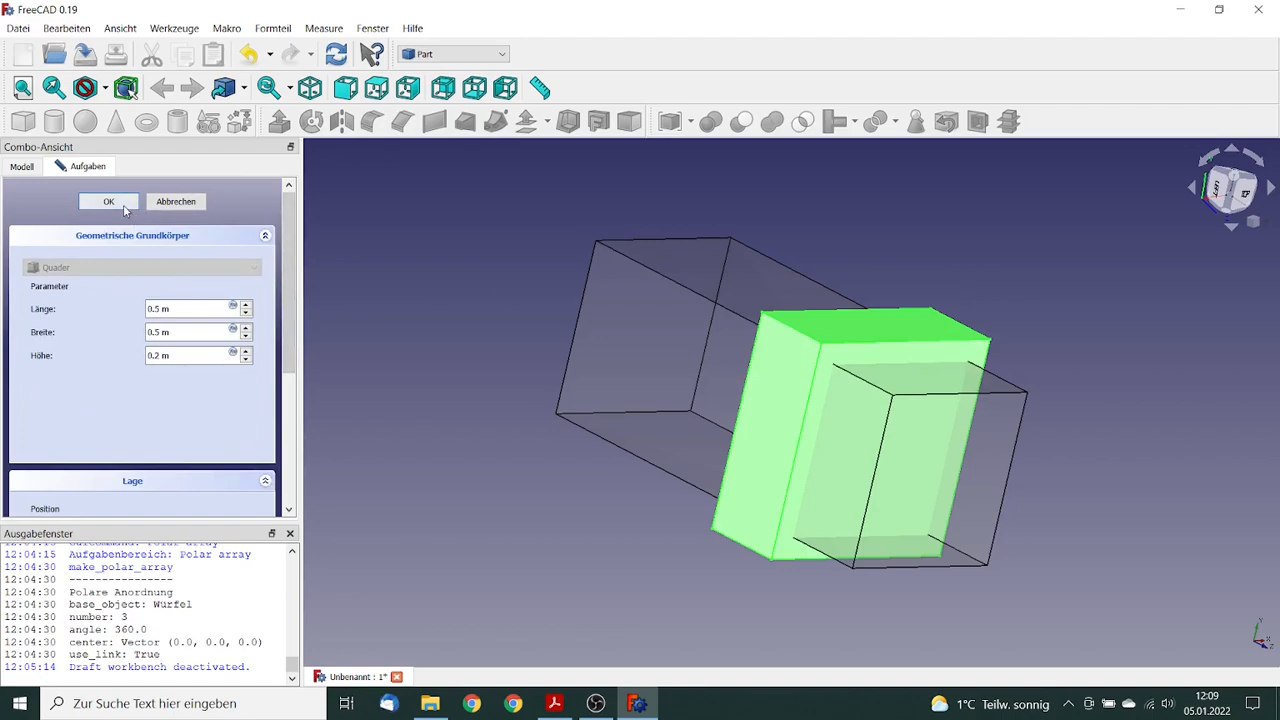
pyautogui.click(109, 202)
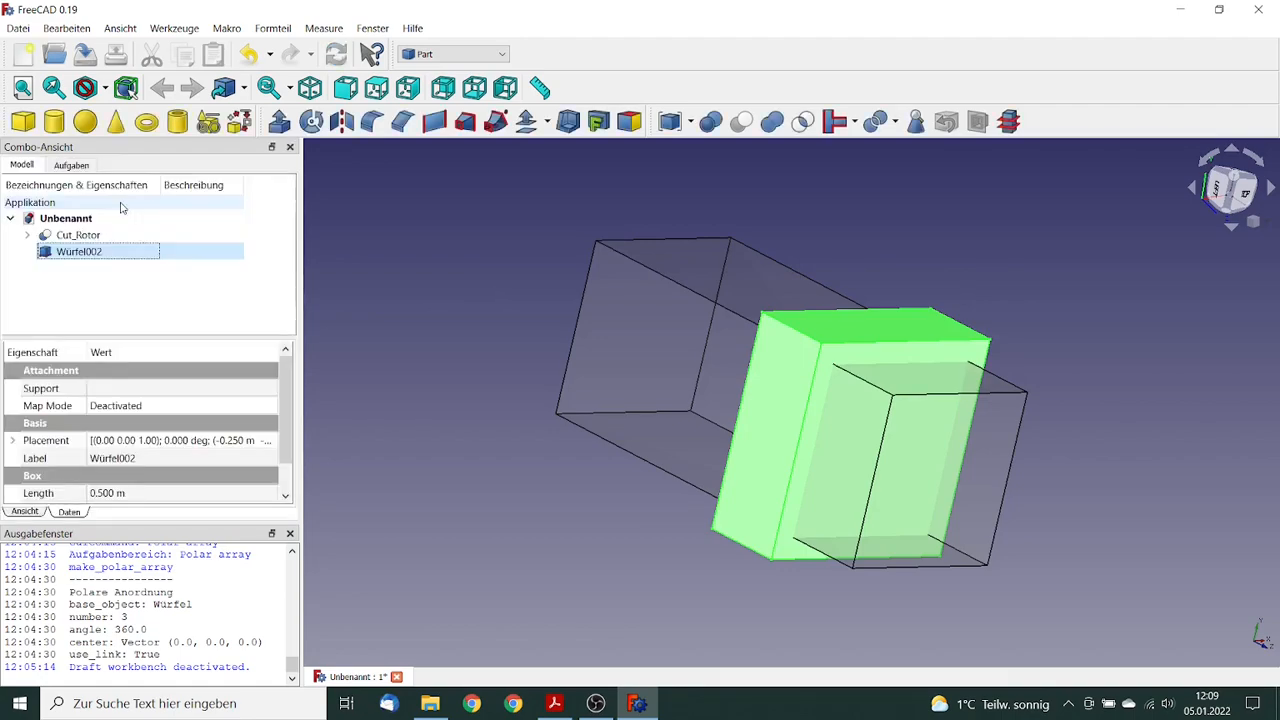
# Step: Clear the selection, switch to the CfdOF workbench and create a CFD analysis with its entries expanded
pyautogui.click(66, 218)
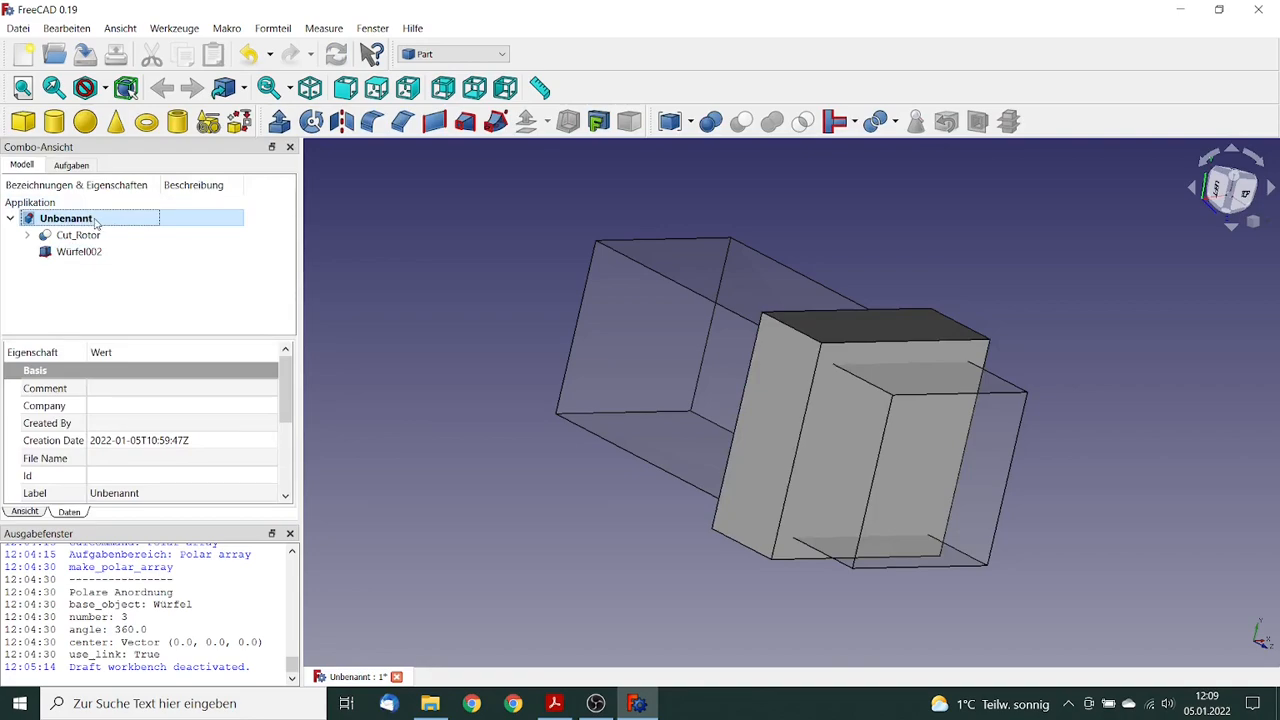
pyautogui.click(503, 55)
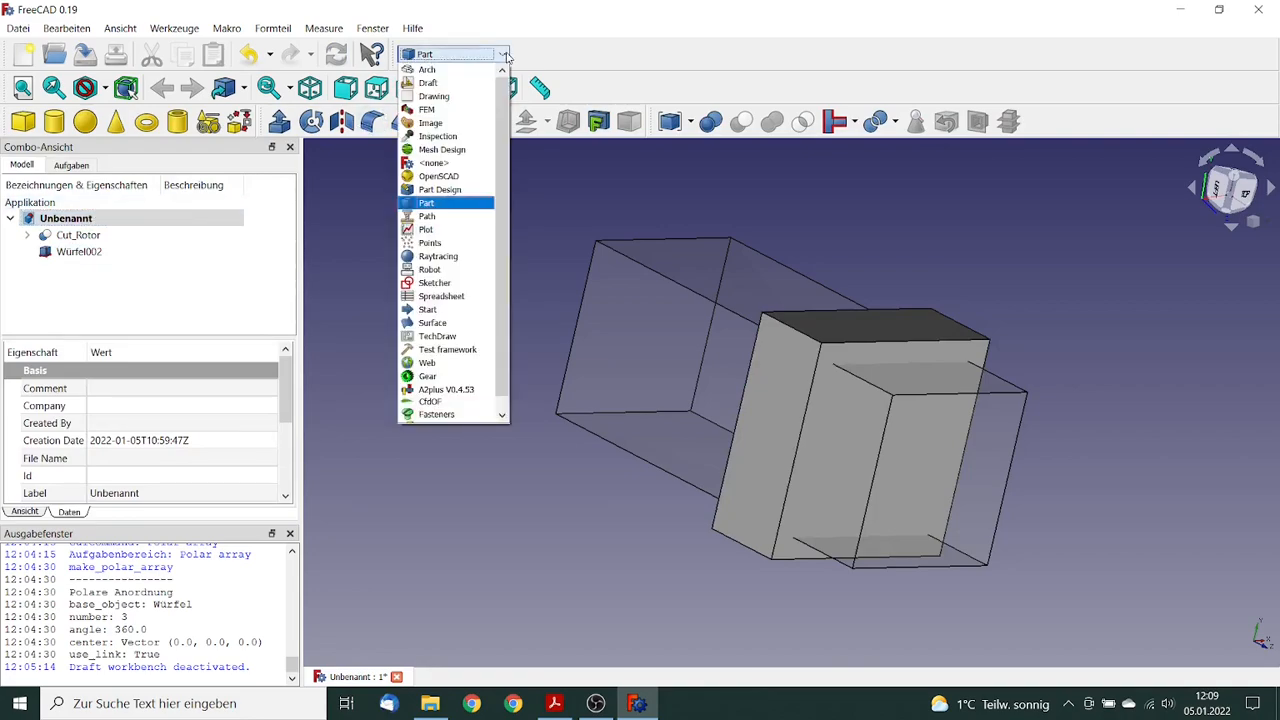
pyautogui.click(434, 401)
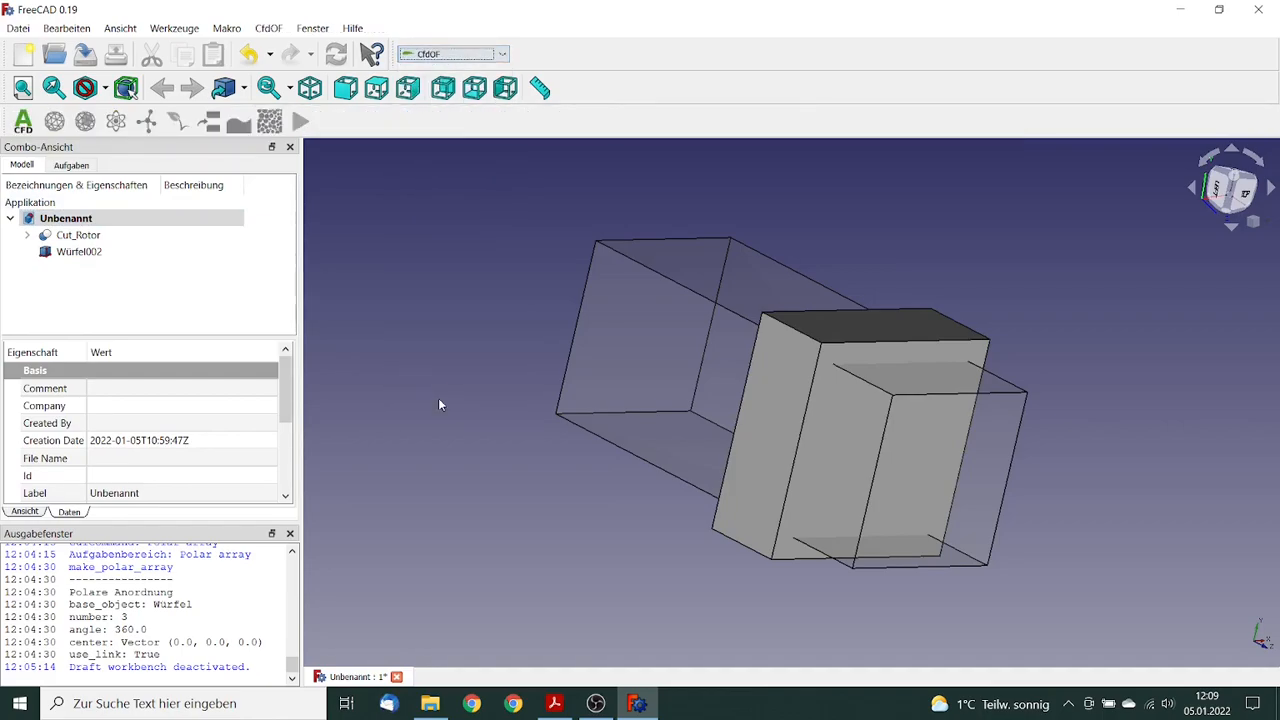
pyautogui.click(24, 122)
pyautogui.click(27, 268)
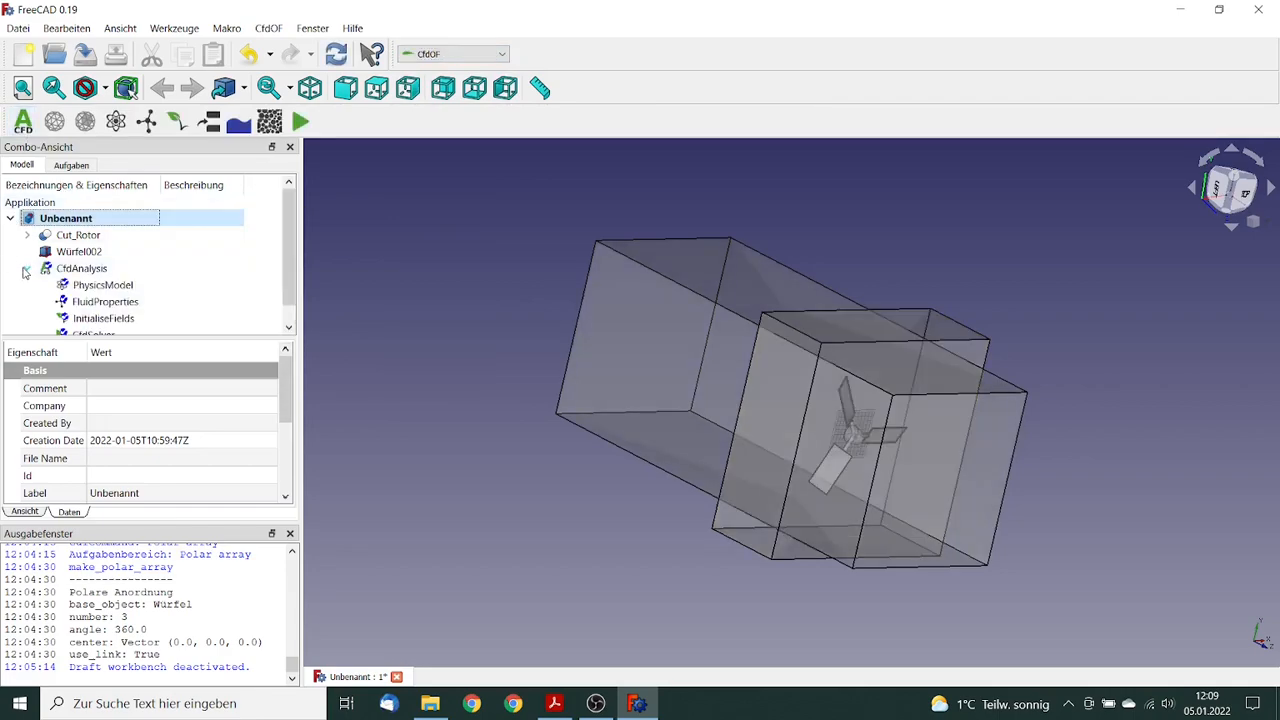
# Step: Configure the physics model as viscous flow with RANS turbulence using the kOmegaSST model
pyautogui.doubleClick(104, 286)
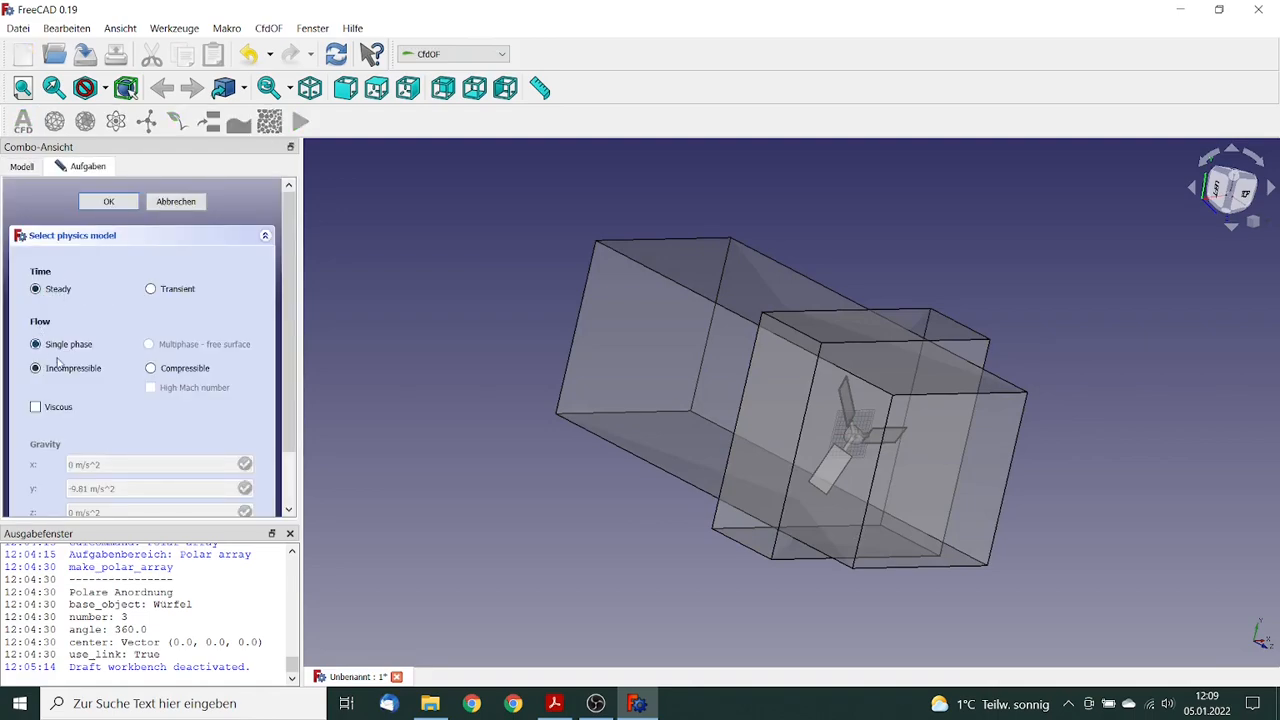
pyautogui.click(36, 407)
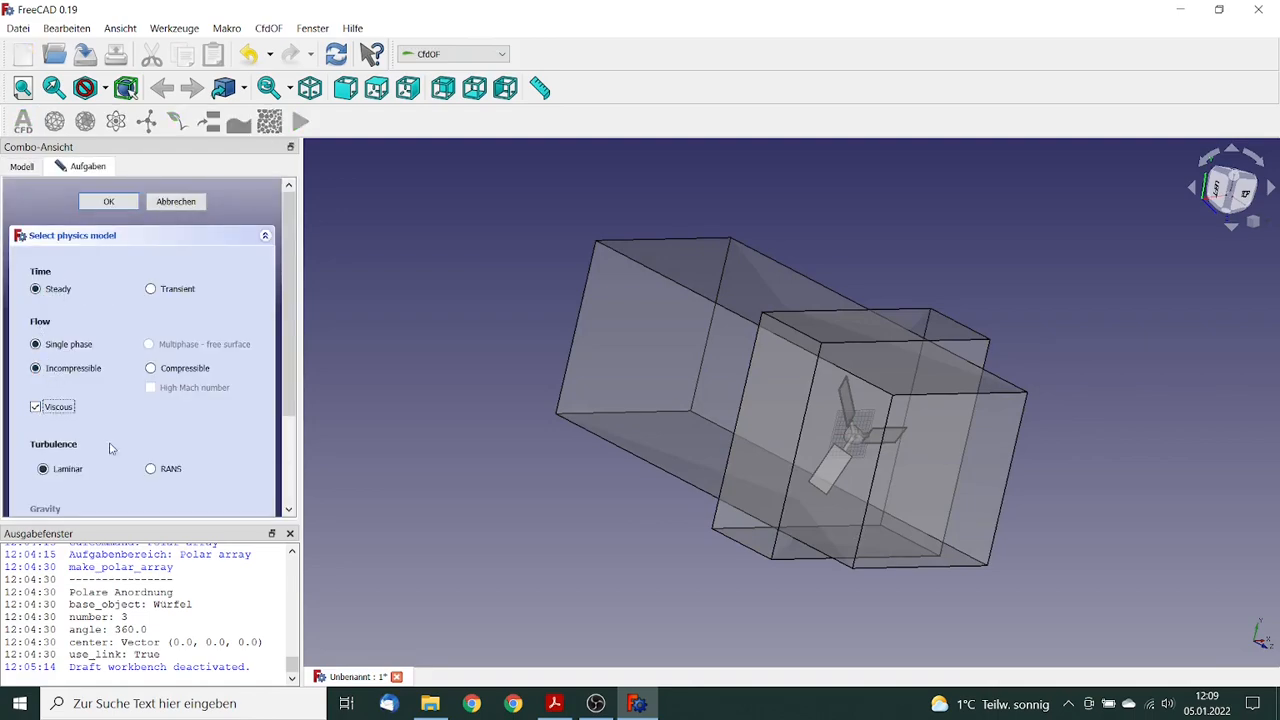
pyautogui.click(151, 469)
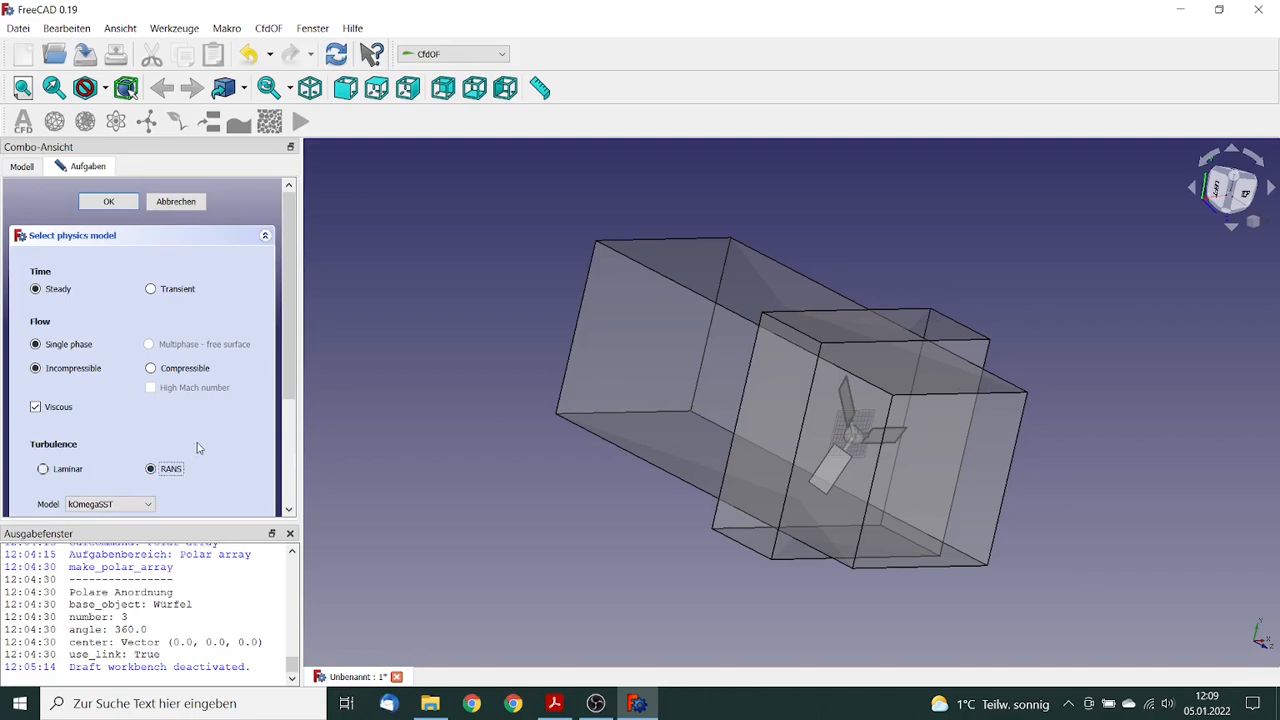
pyautogui.moveTo(289, 382); pyautogui.dragTo(297, 440)
pyautogui.scroll(3, 297, 440)
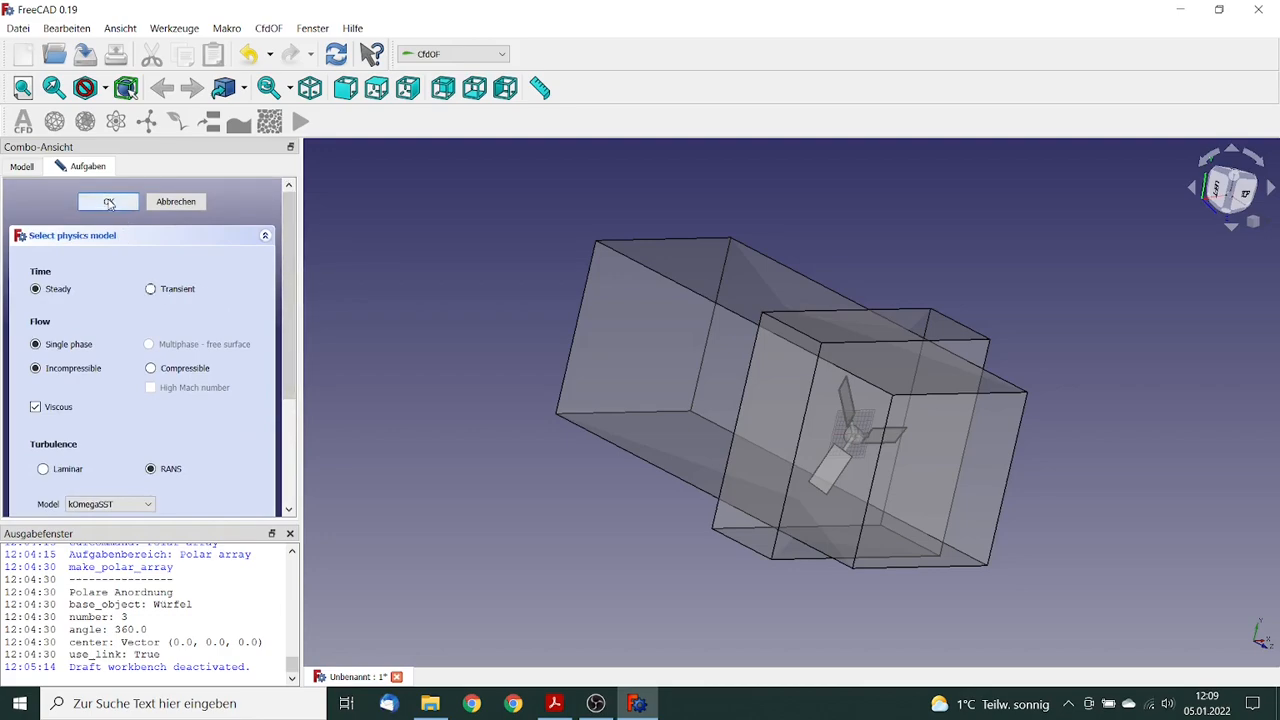
pyautogui.click(109, 203)
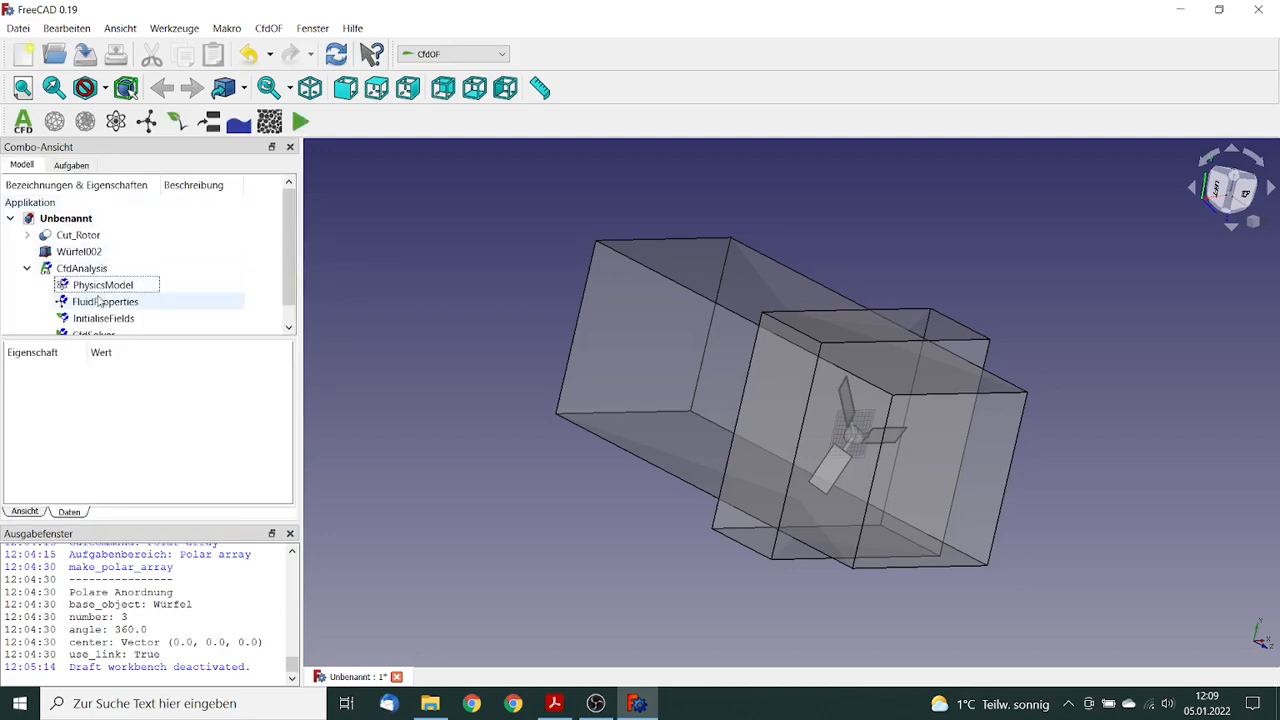
# Step: Accept air as the fluid and initialise the pressure field with potential flow
pyautogui.doubleClick(105, 302)
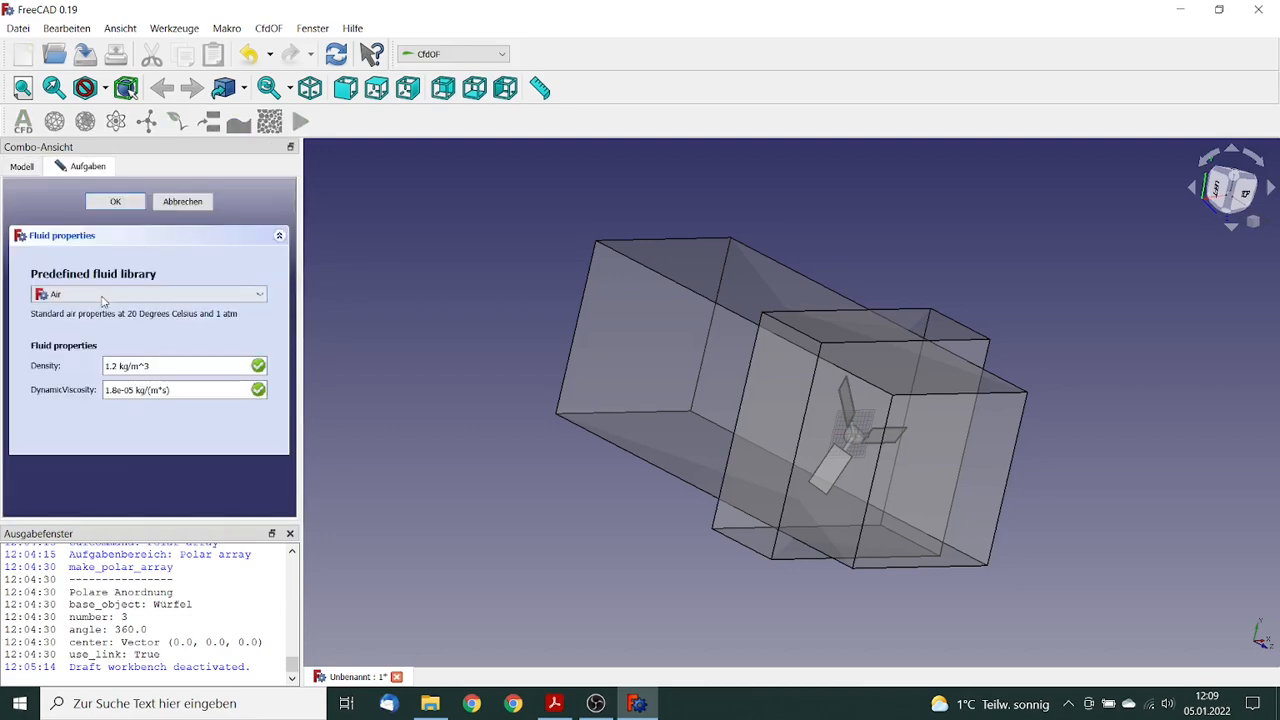
pyautogui.click(116, 206)
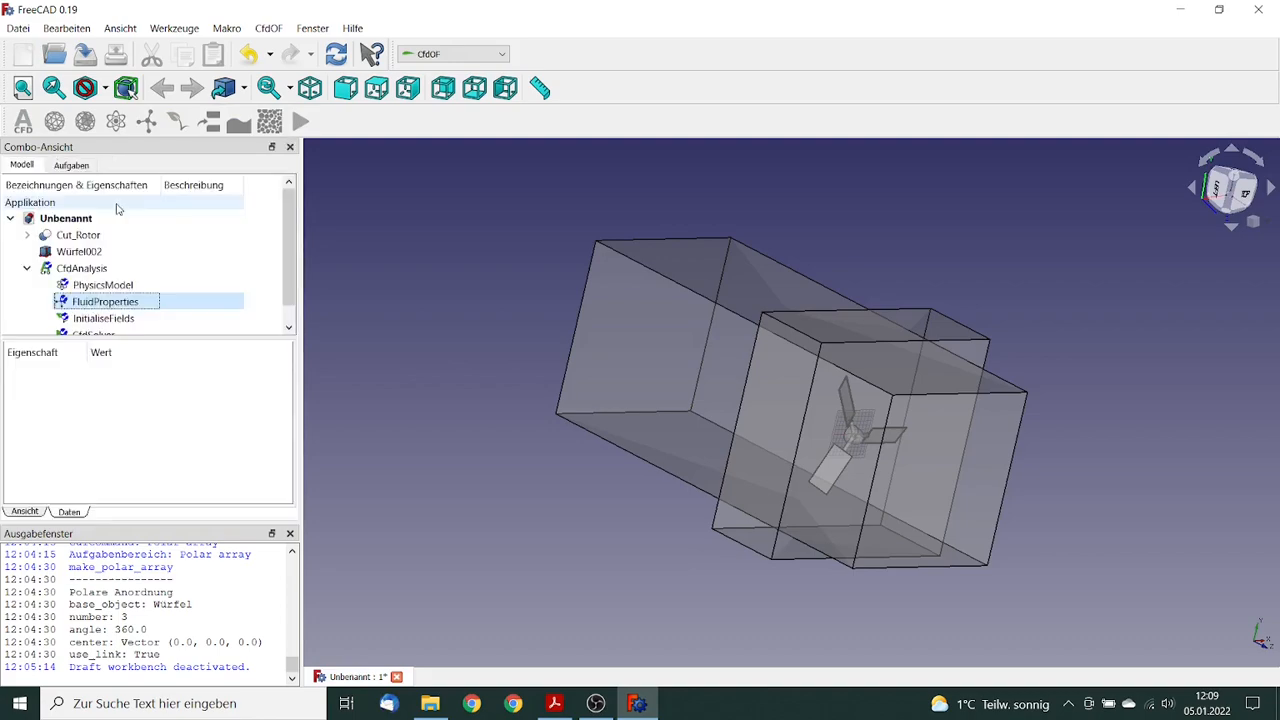
pyautogui.doubleClick(110, 319)
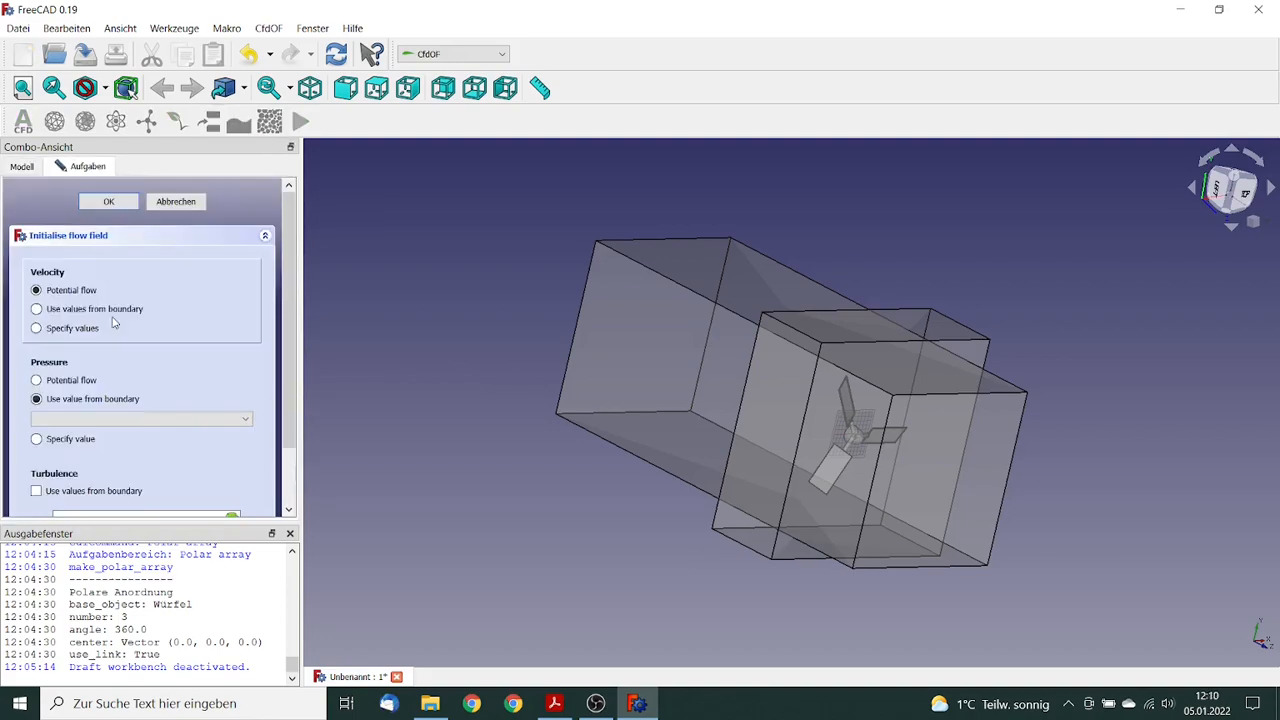
pyautogui.click(37, 380)
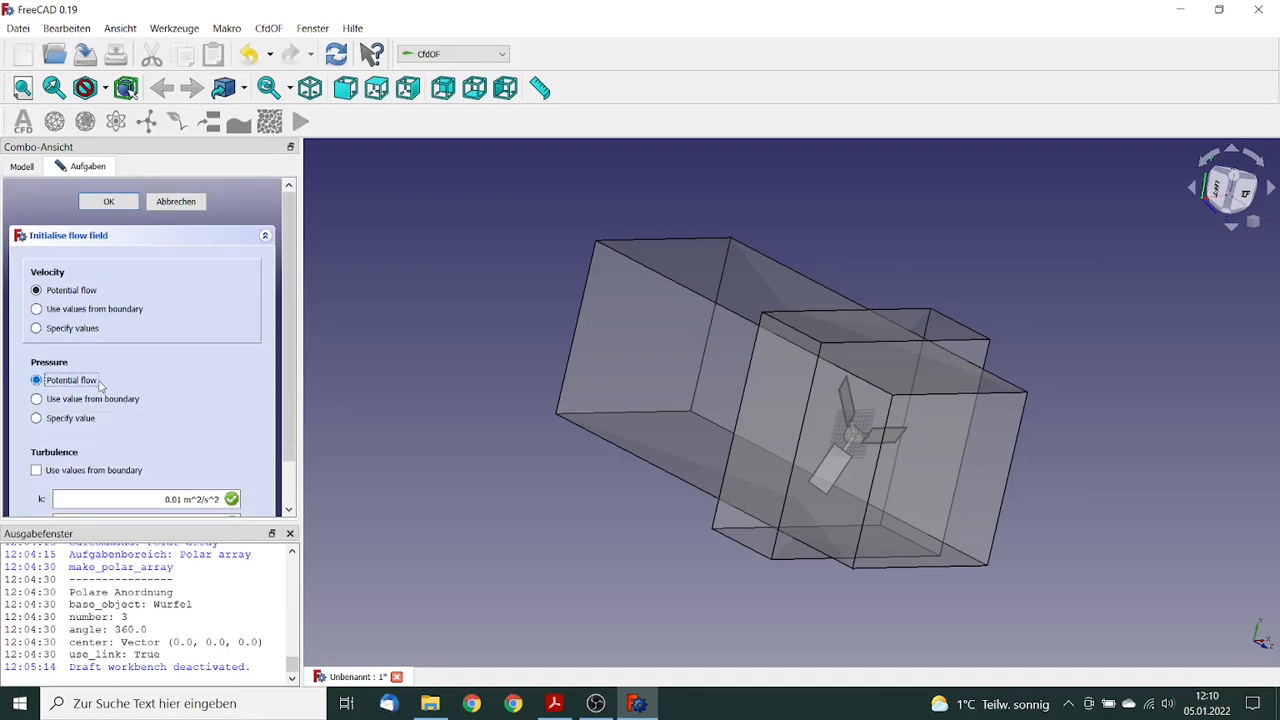
pyautogui.scroll(-1, 292, 331)
pyautogui.scroll(1, 292, 331)
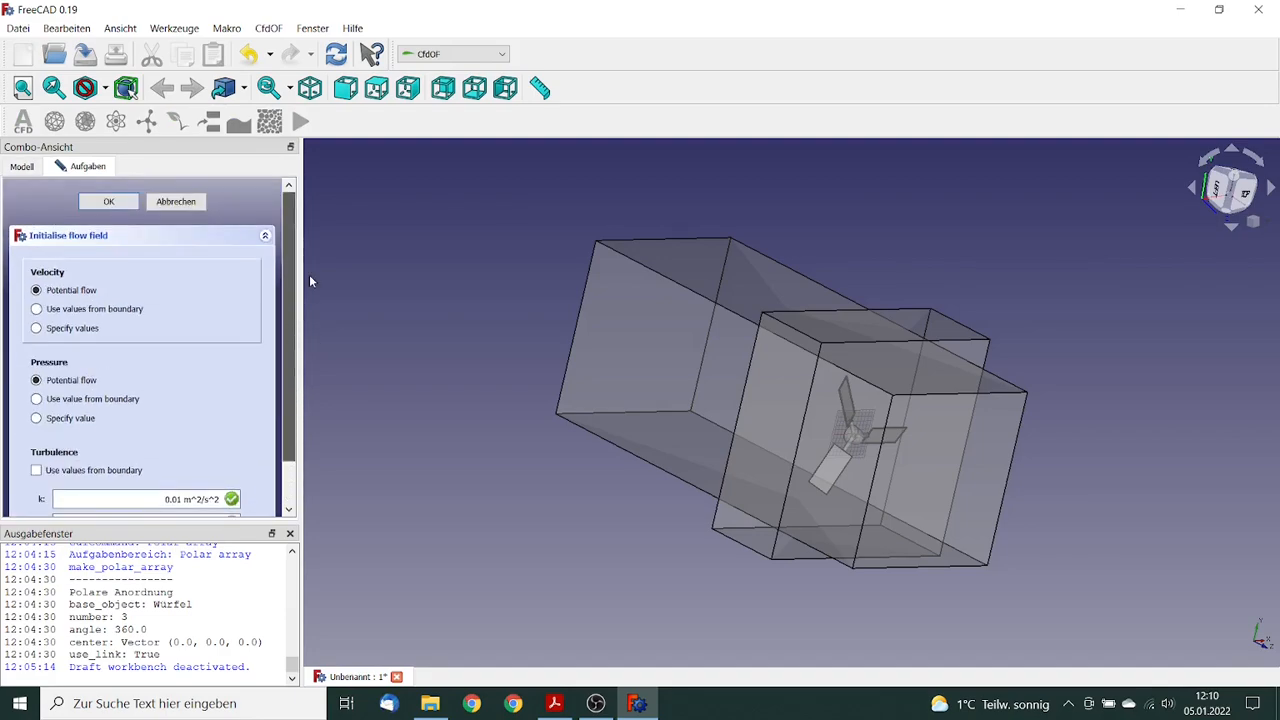
pyautogui.click(111, 202)
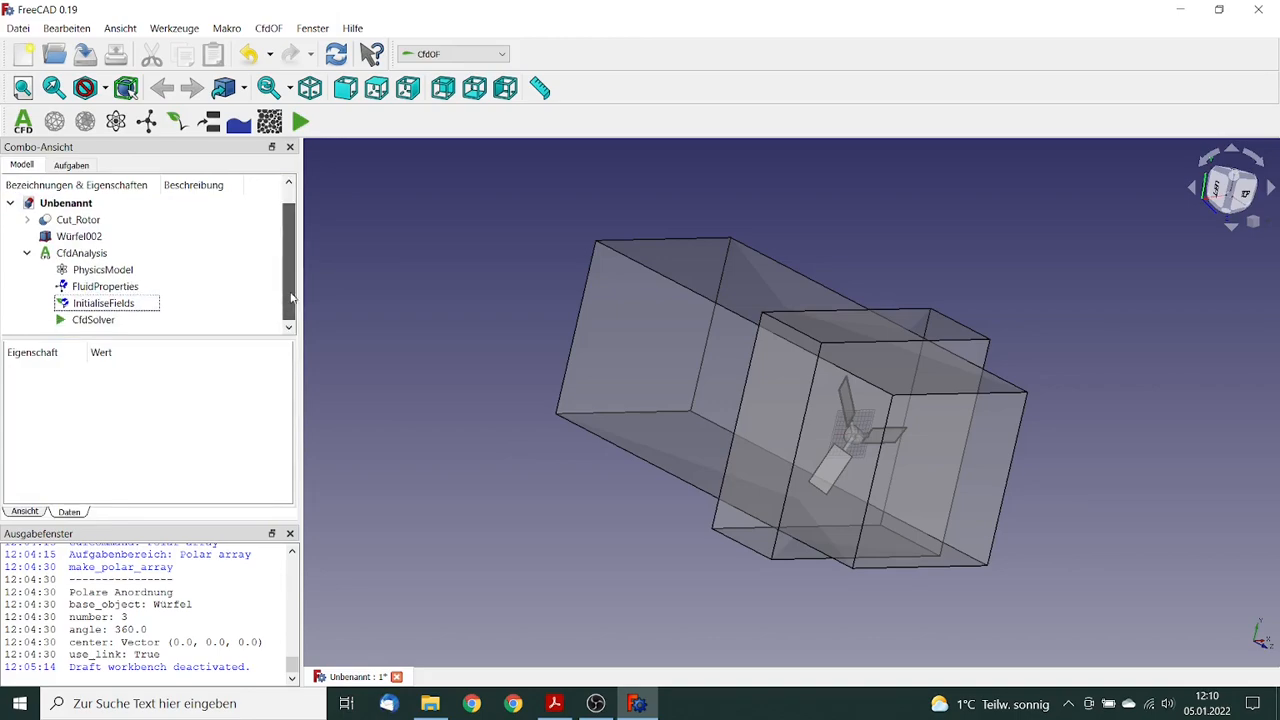
pyautogui.scroll(1, 292, 290)
# Step: Define a uniform velocity inlet on the Cut_Rotor end face nearest the propeller, with a Z velocity of -20 m/s
pyautogui.click(547, 534)
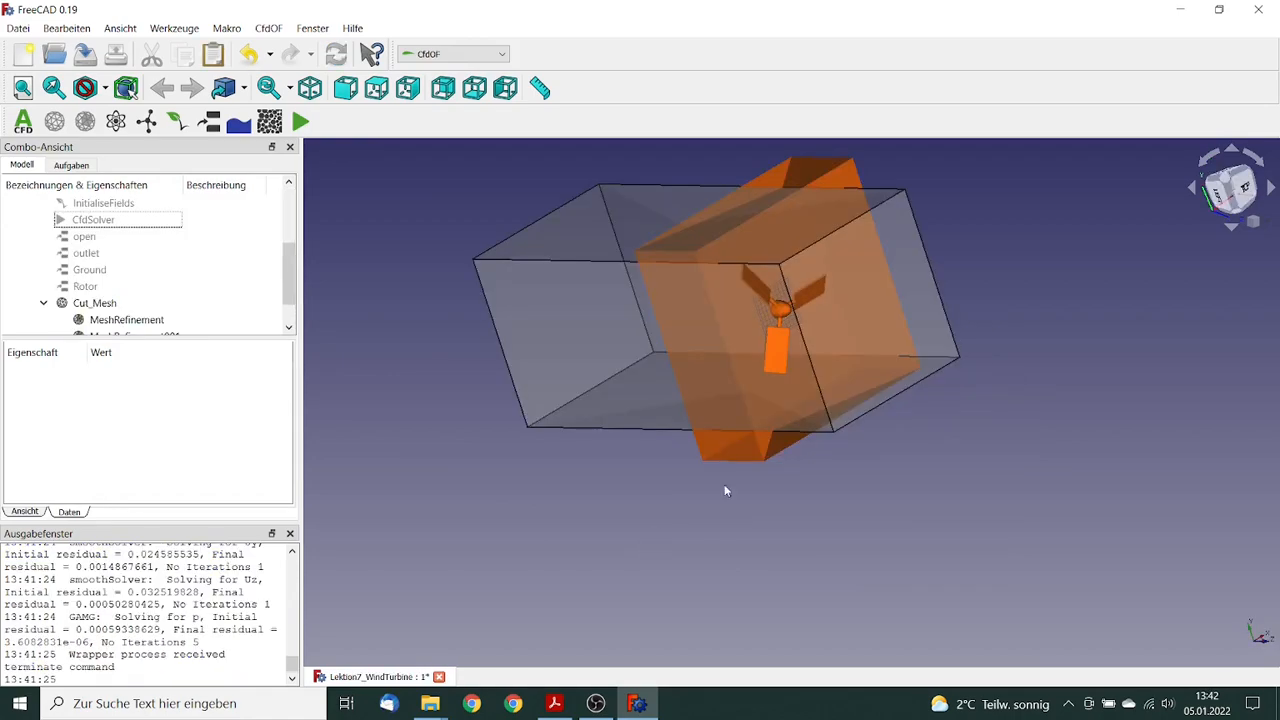
pyautogui.click(867, 346)
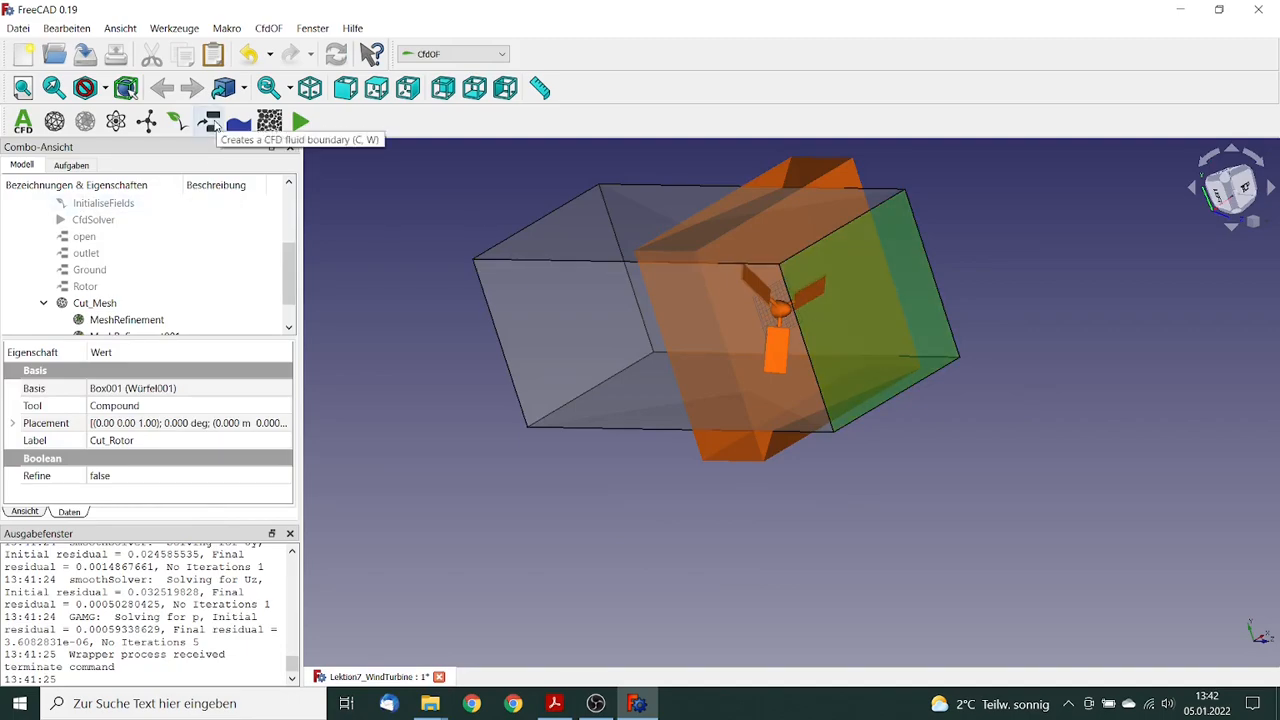
pyautogui.click(211, 123)
pyautogui.click(128, 276)
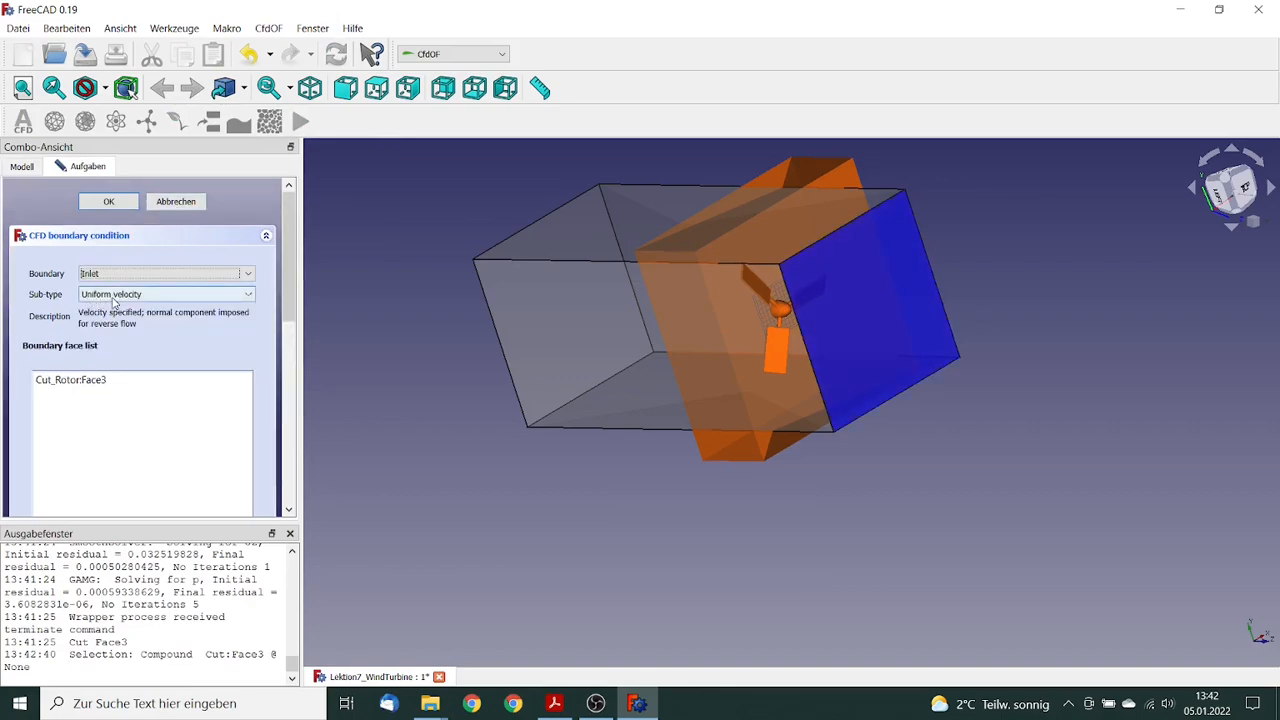
pyautogui.moveTo(285, 270); pyautogui.dragTo(287, 440)
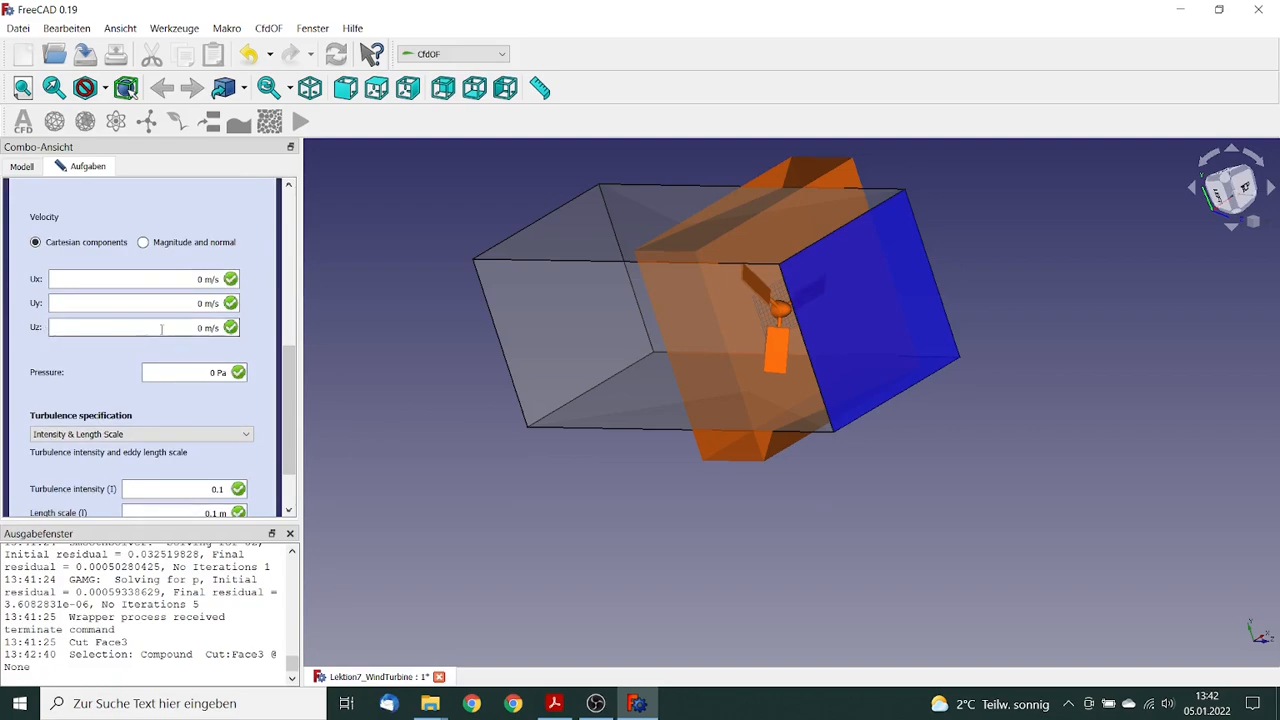
pyautogui.moveTo(203, 327); pyautogui.dragTo(184, 323)
pyautogui.press('BackSpace')
pyautogui.write('-20')
pyautogui.moveTo(286, 366); pyautogui.dragTo(285, 205)
pyautogui.click(112, 200)
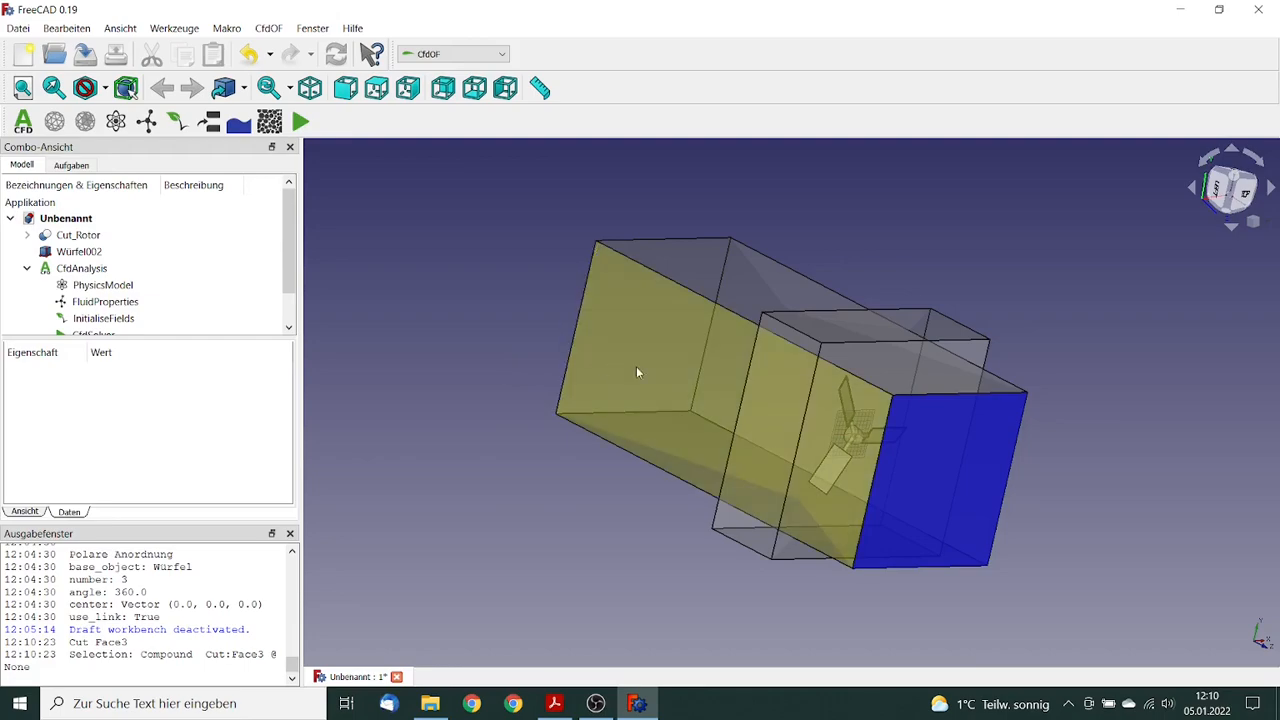
# Step: Define an open boundary with ambient pressure on Cut_Rotor's two long side faces and its top face (Face1, Face4 and Face6)
pyautogui.click(645, 370)
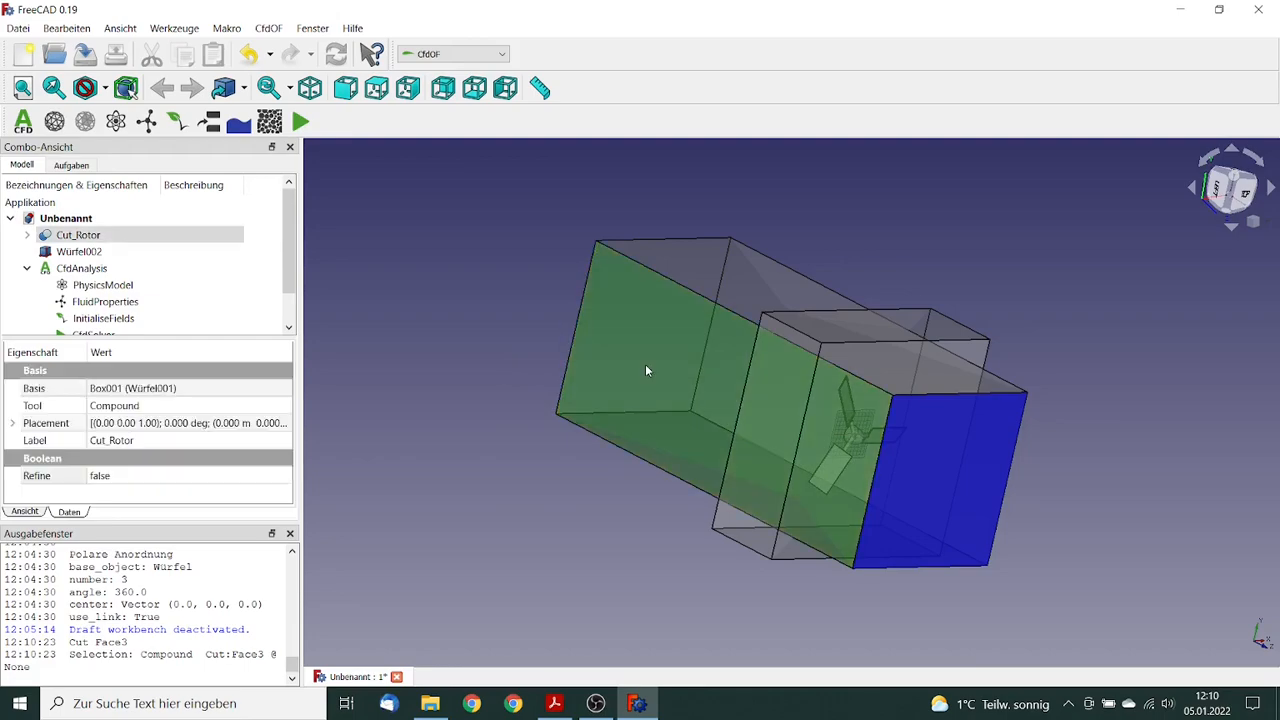
pyautogui.click(208, 121)
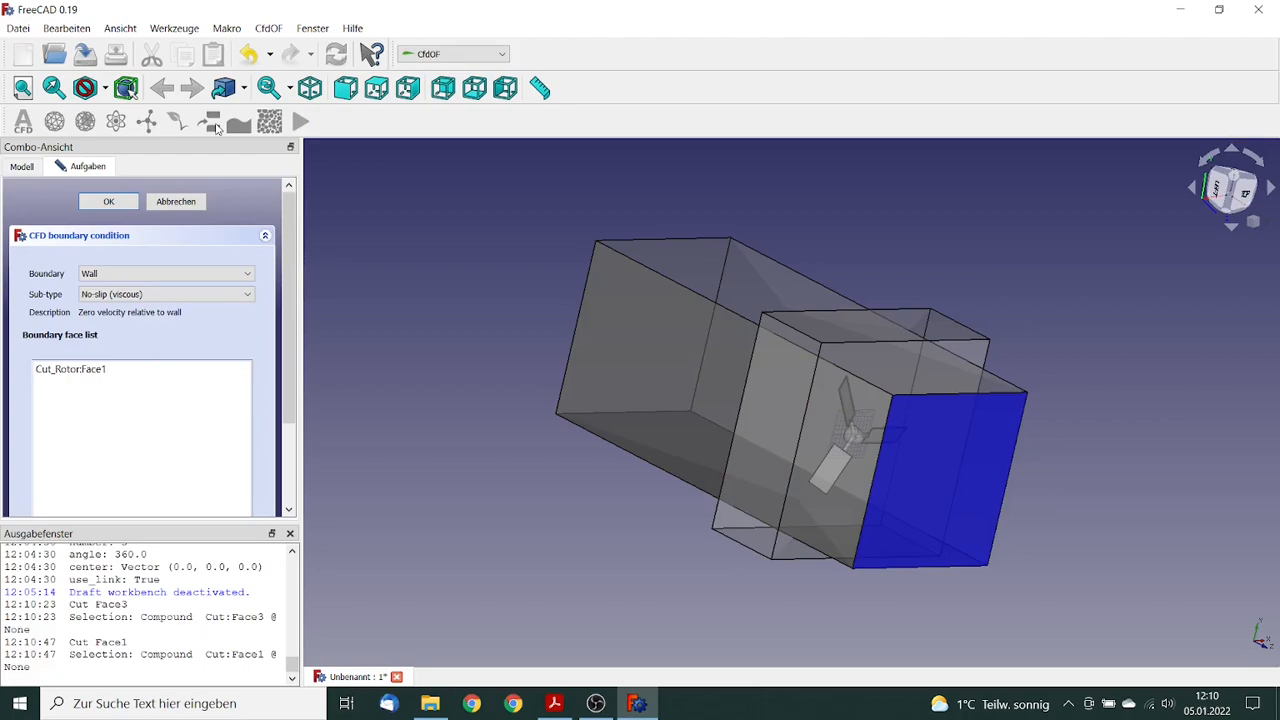
pyautogui.click(142, 275)
pyautogui.click(125, 319)
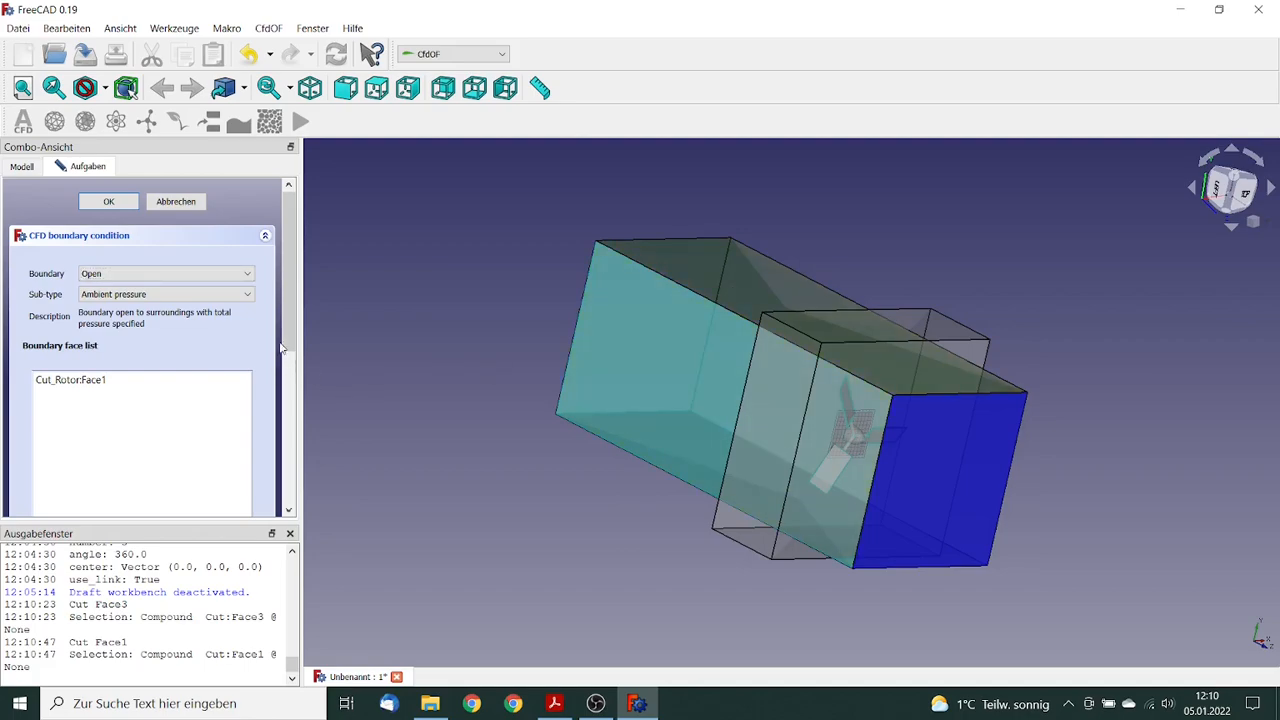
pyautogui.scroll(-3, 160, 400)
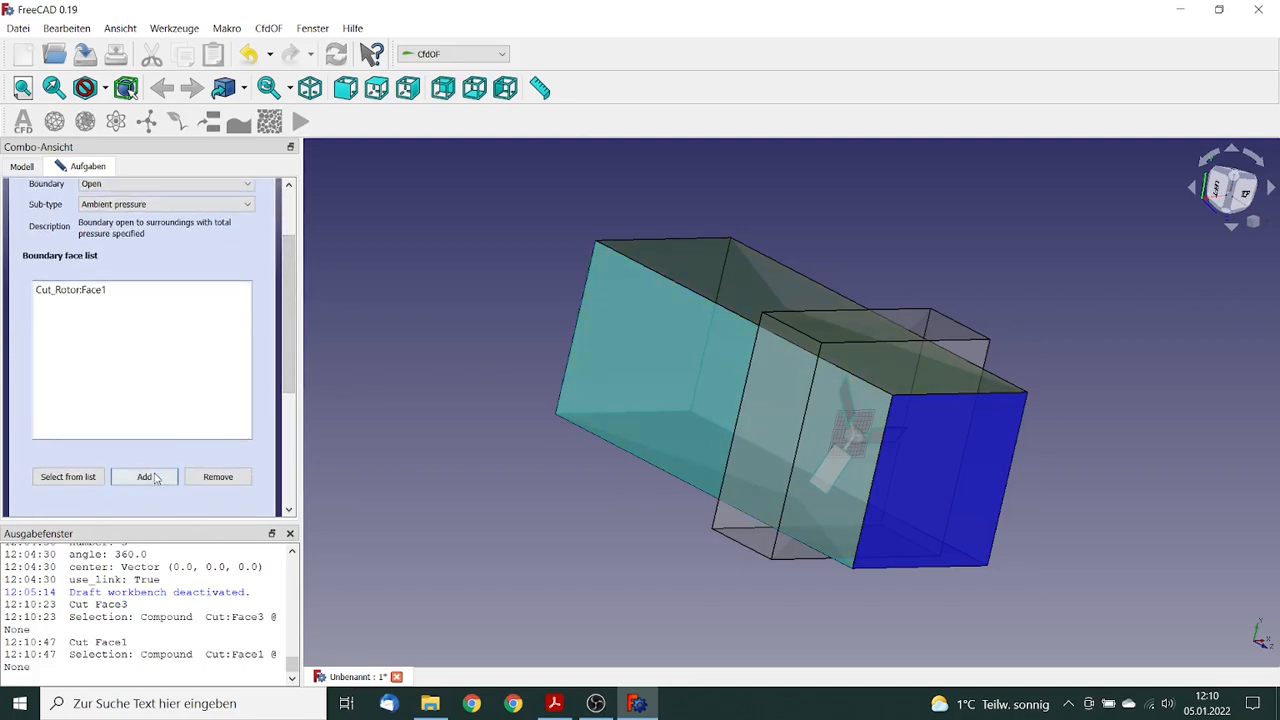
pyautogui.click(147, 477)
pyautogui.moveTo(1063, 296); pyautogui.dragTo(893, 308, button='middle')
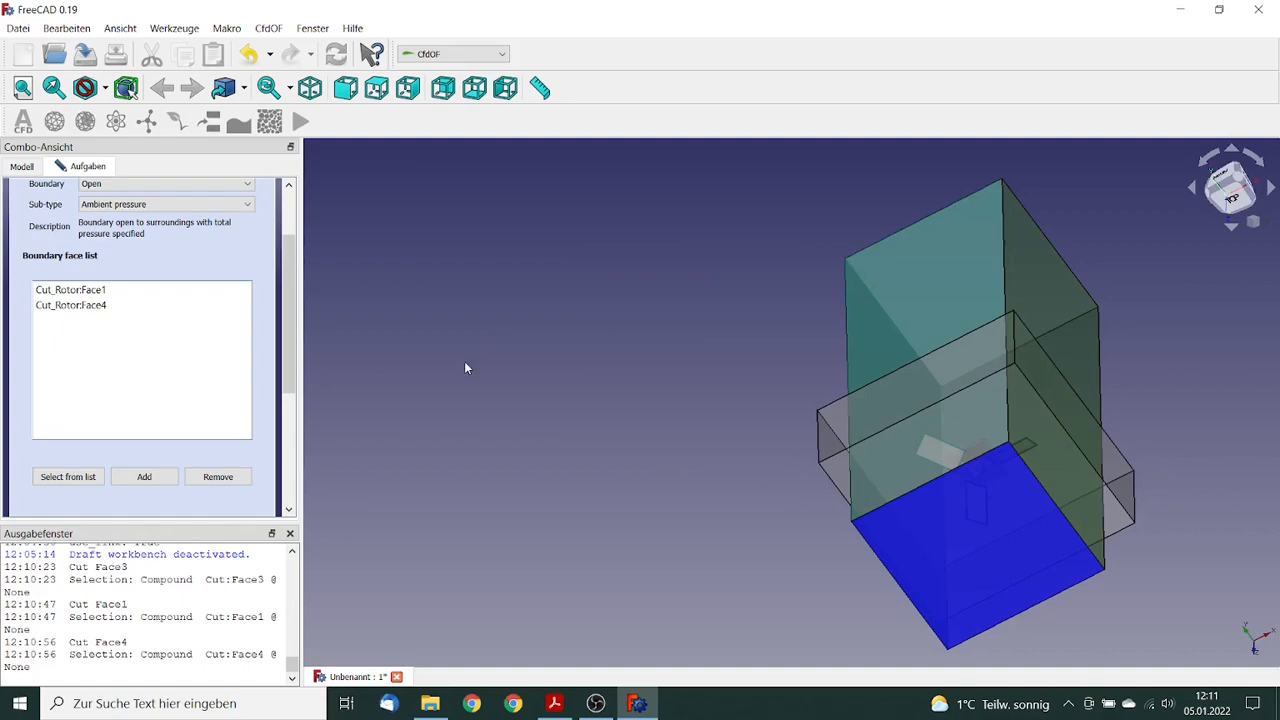
pyautogui.click(144, 477)
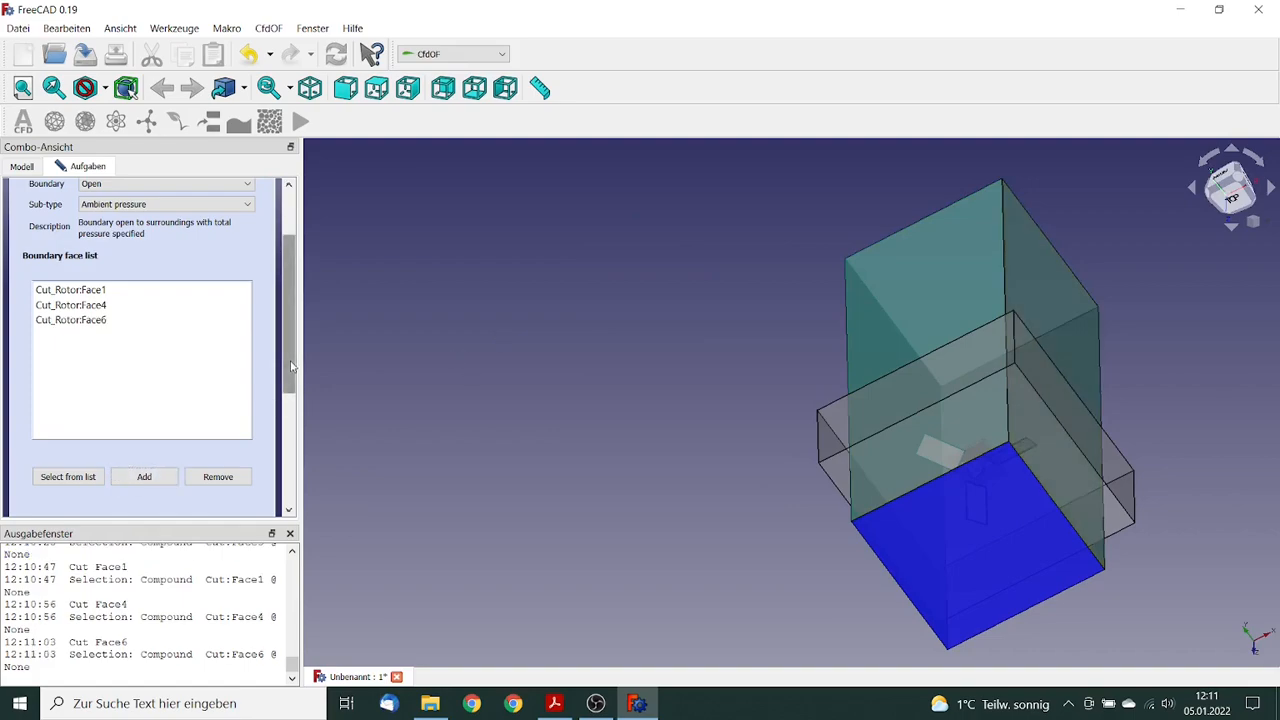
pyautogui.moveTo(291, 362); pyautogui.dragTo(285, 267)
pyautogui.click(119, 202)
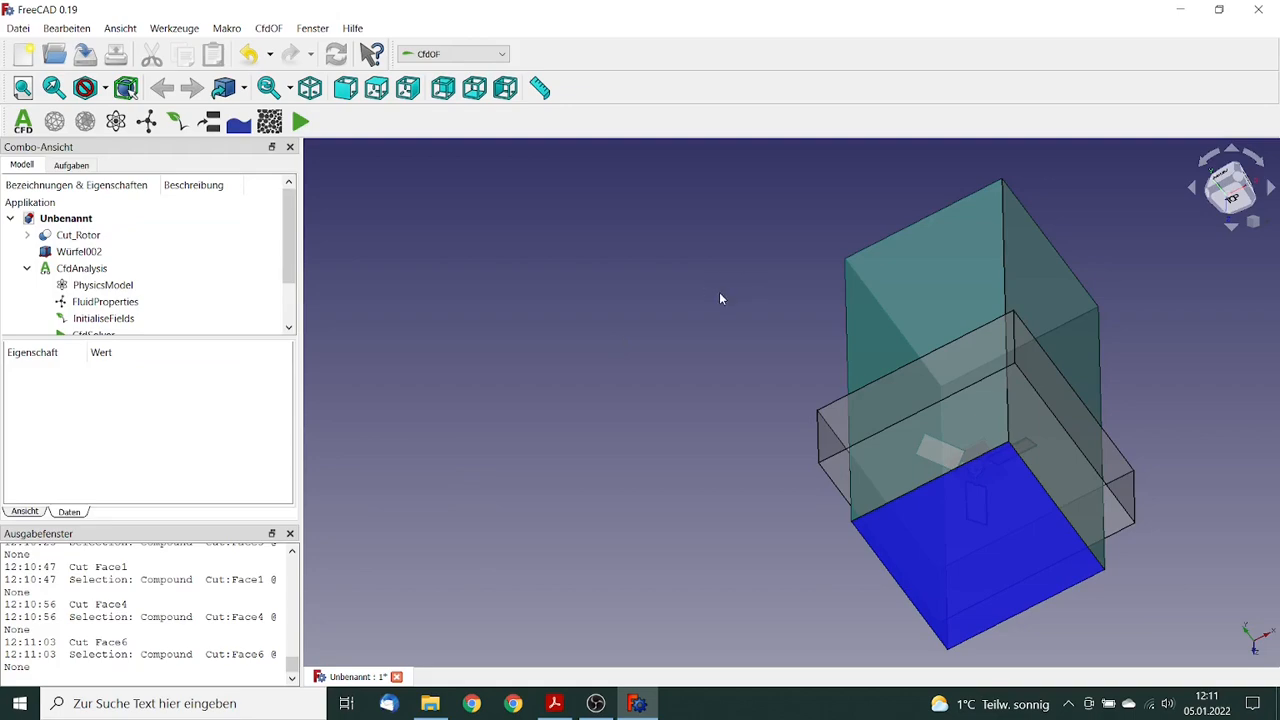
# Step: Define a static pressure outlet on the Cut_Rotor end face opposite the inlet (Face5)
pyautogui.moveTo(720, 289); pyautogui.dragTo(895, 281, button='middle')
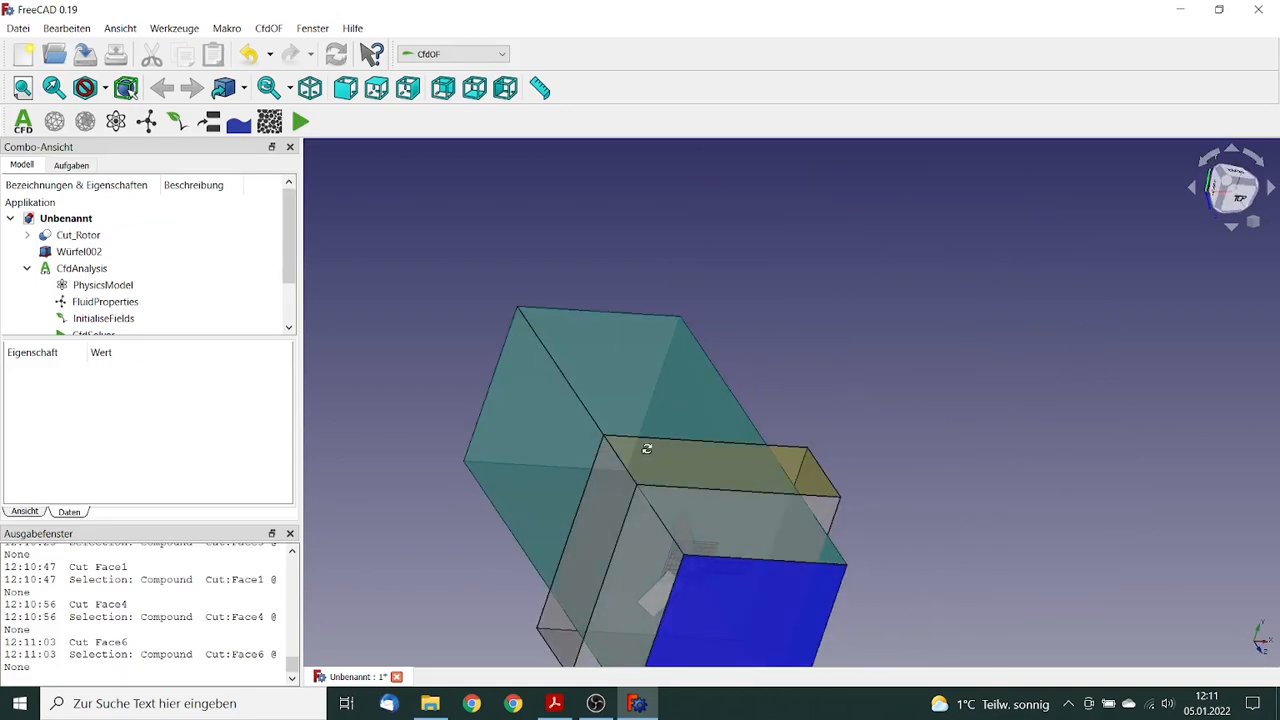
pyautogui.moveTo(646, 449); pyautogui.dragTo(989, 529, button='middle')
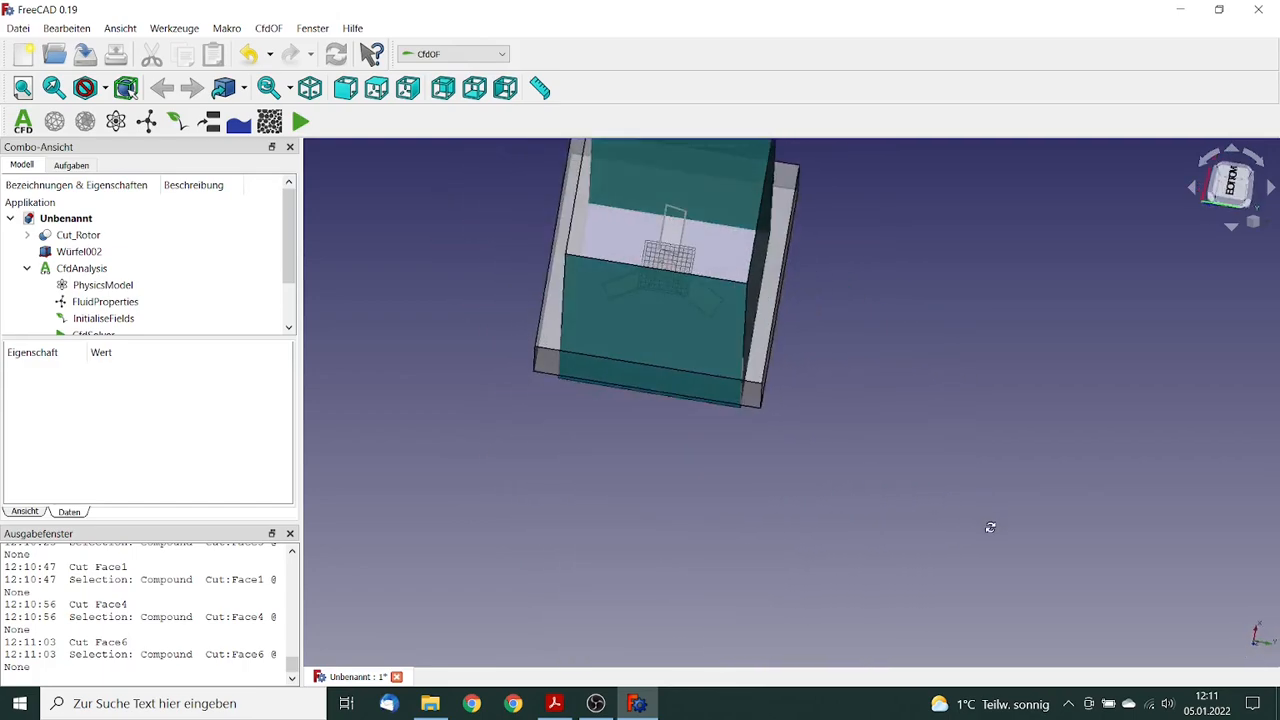
pyautogui.click(712, 218)
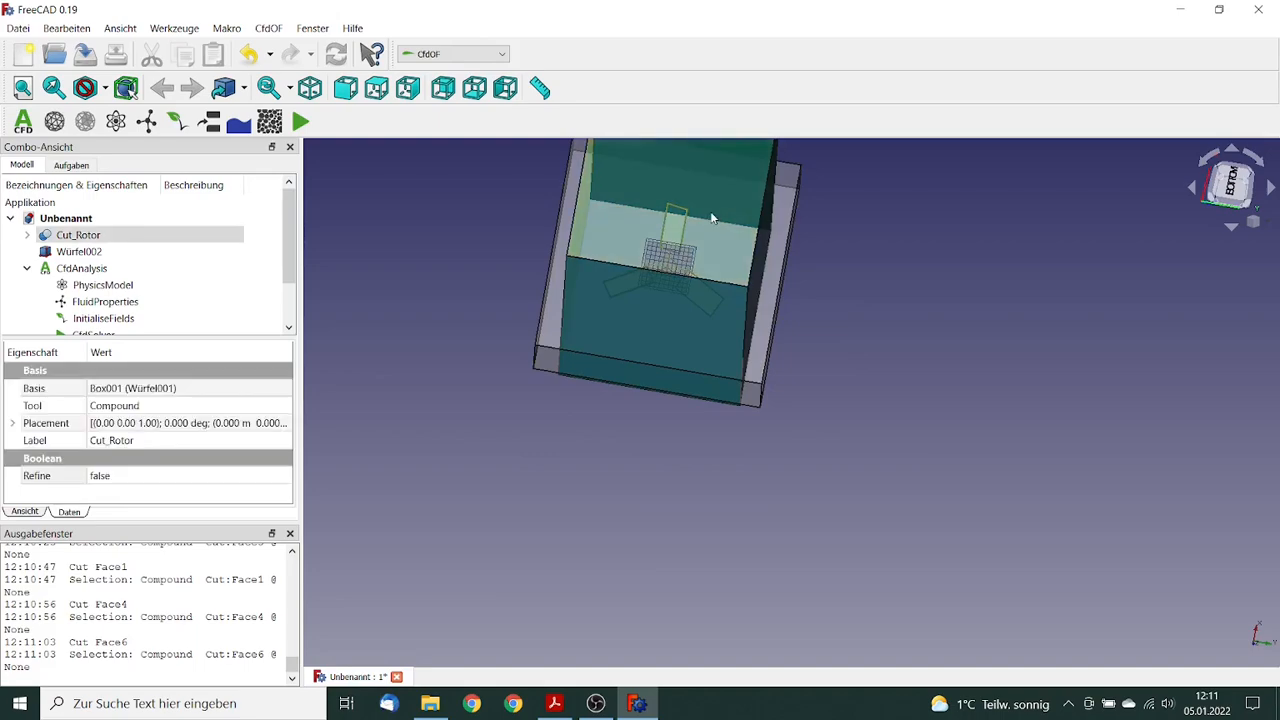
pyautogui.click(210, 122)
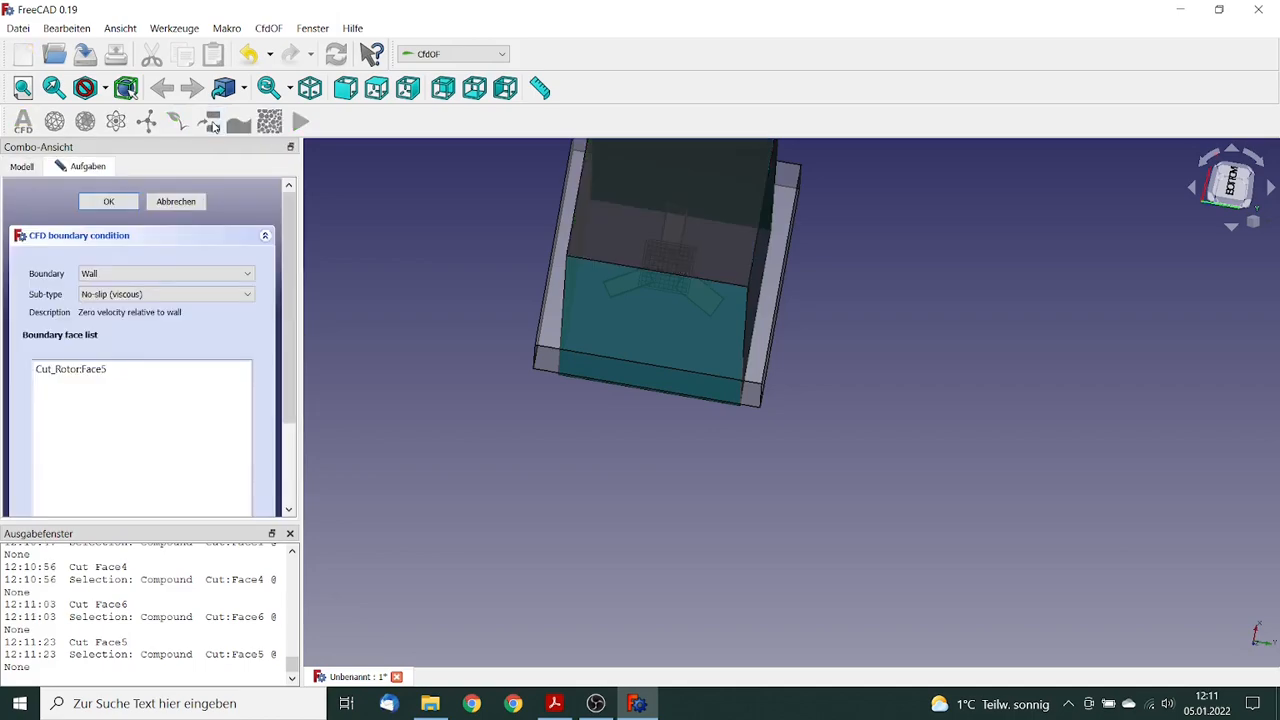
pyautogui.click(196, 276)
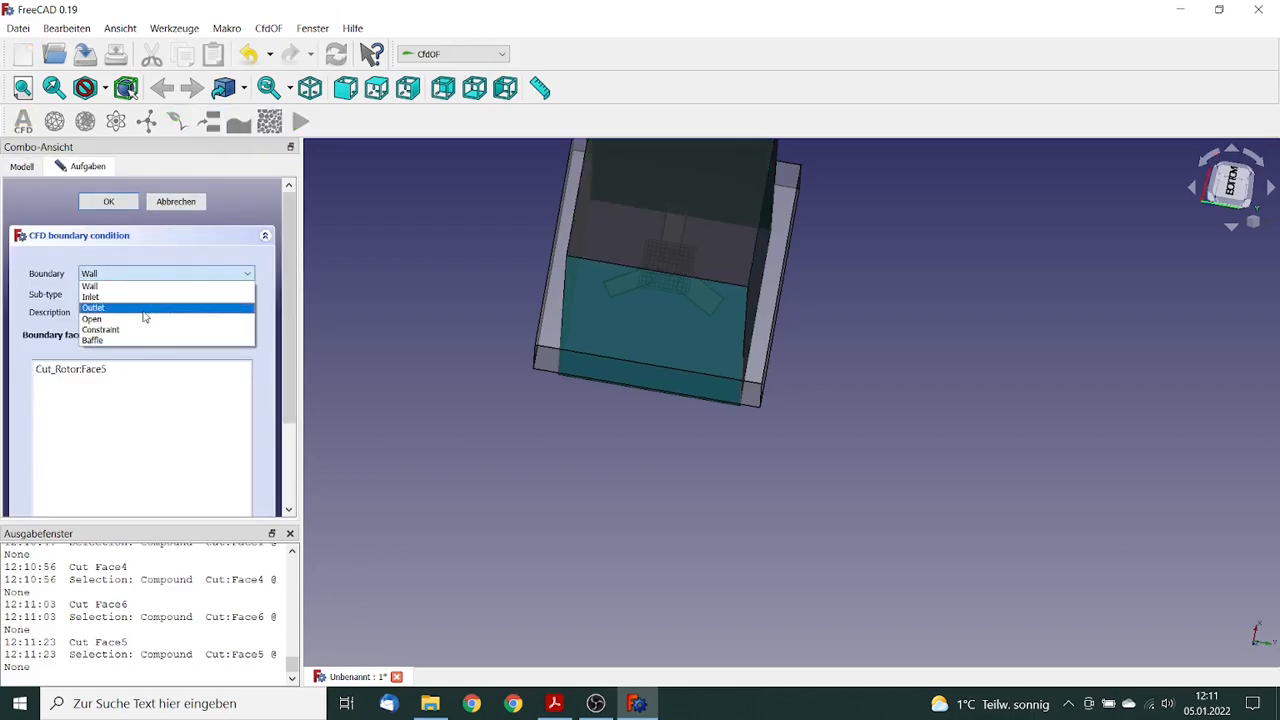
pyautogui.click(144, 316)
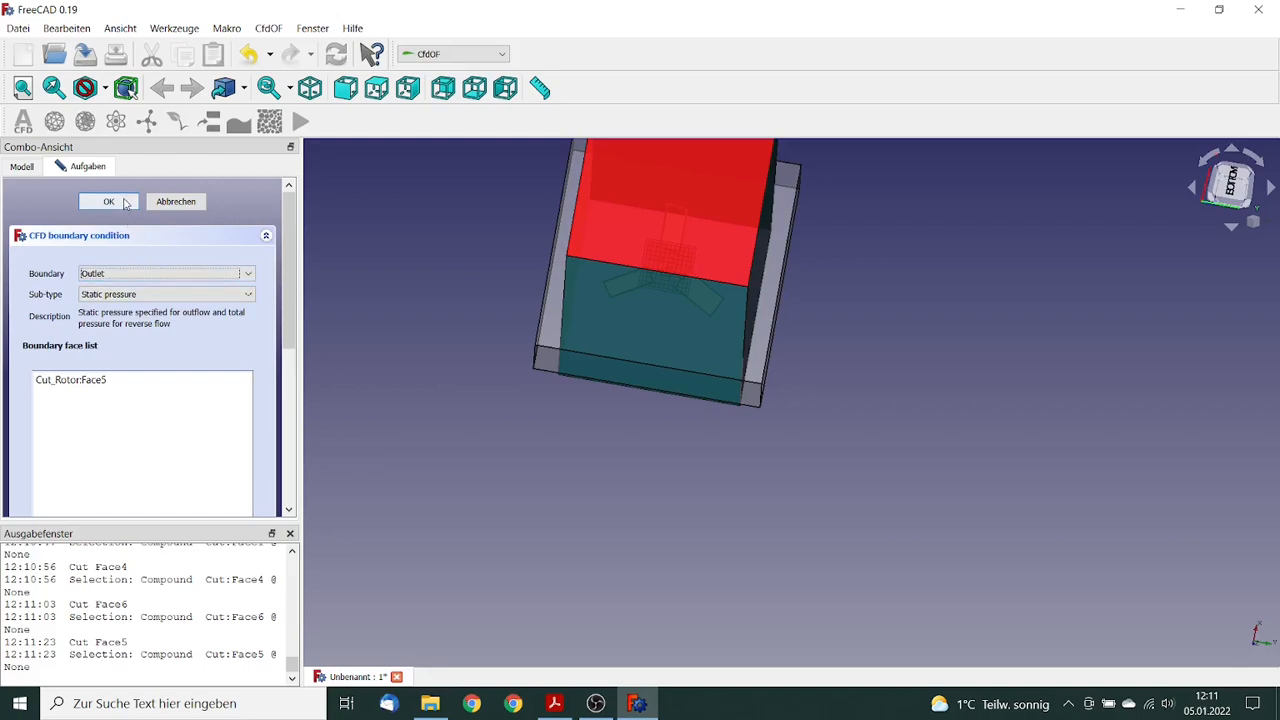
pyautogui.click(126, 204)
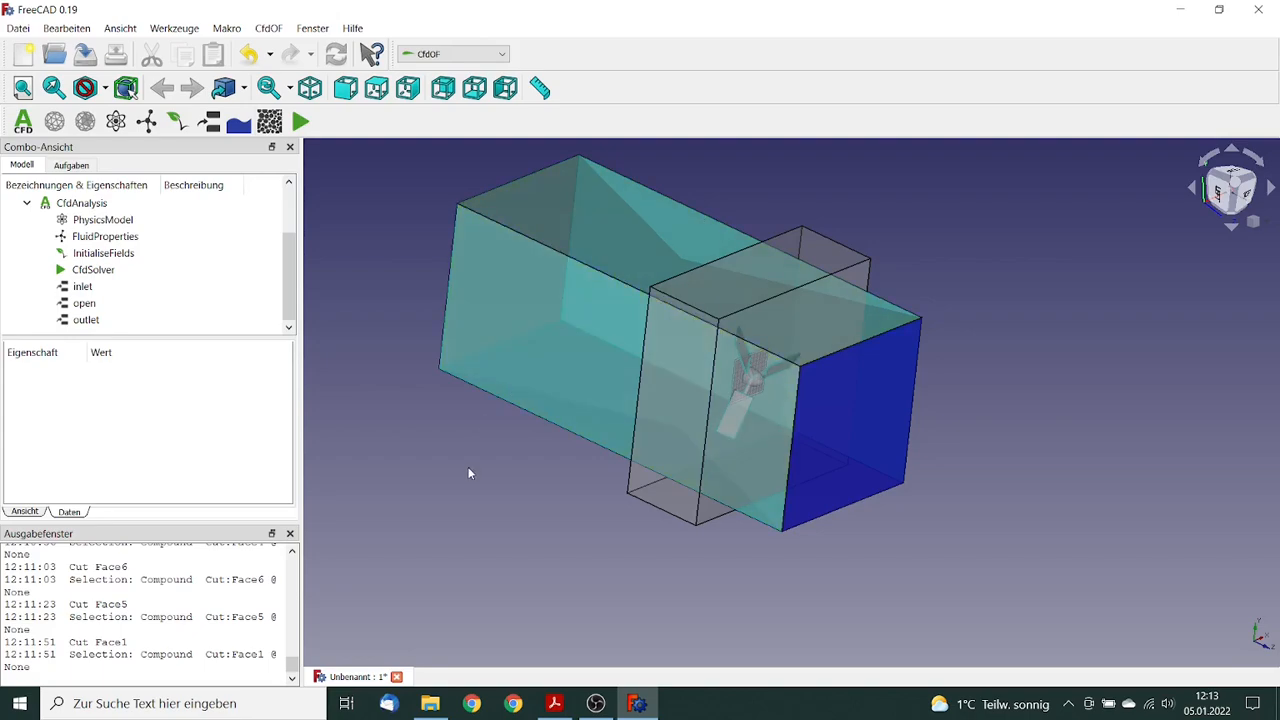
# Step: Define a no-slip (viscous) wall boundary on the bottom face of Cut_Rotor (Face2)
pyautogui.moveTo(469, 470); pyautogui.dragTo(543, 387, button='middle')
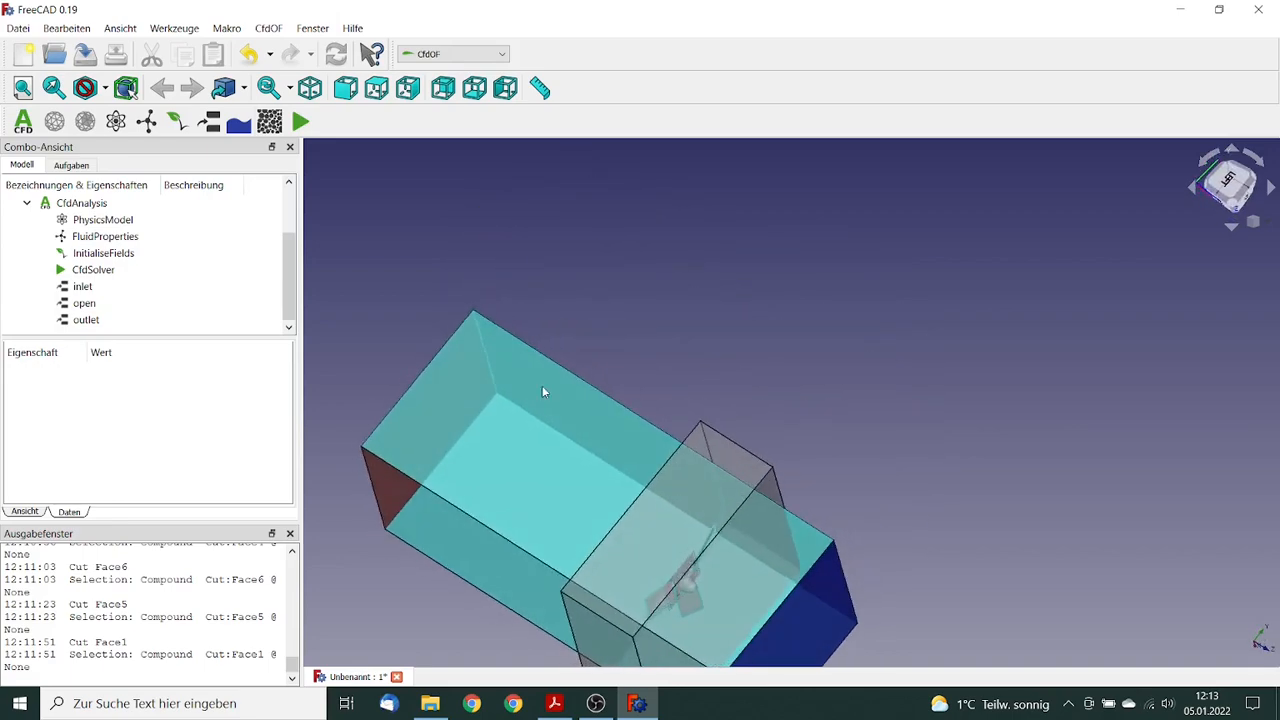
pyautogui.click(440, 528)
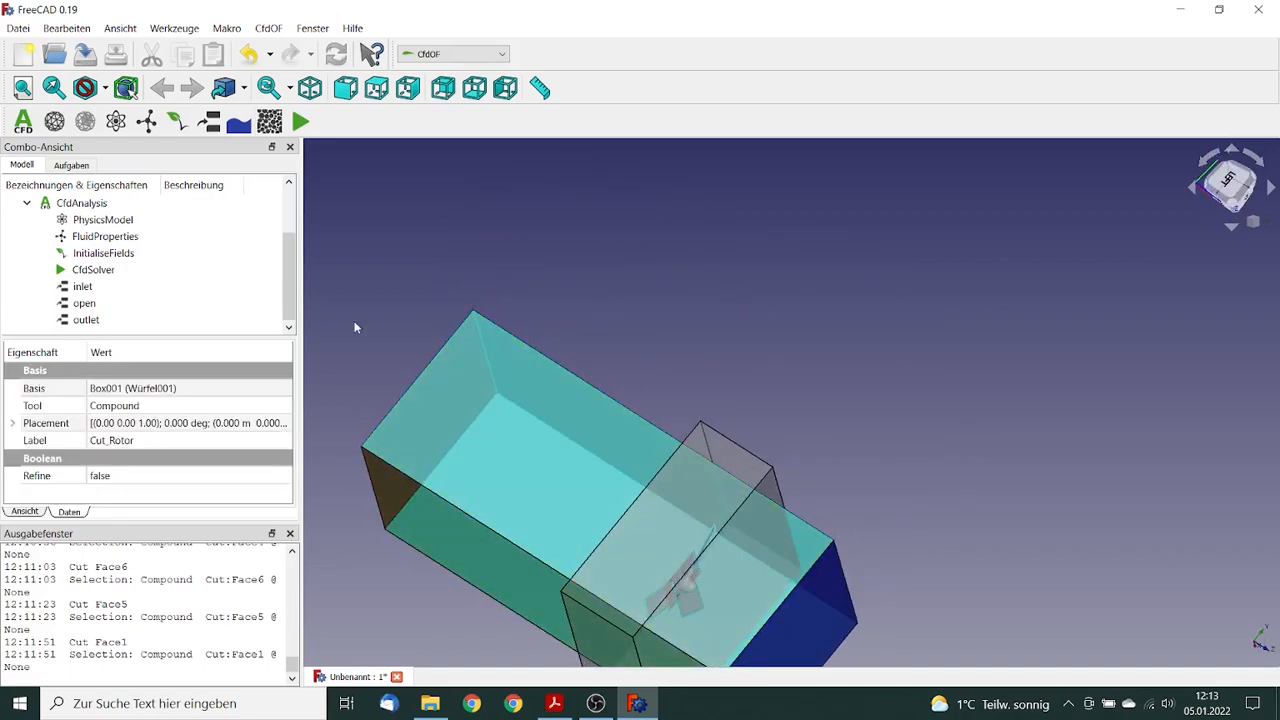
pyautogui.click(238, 121)
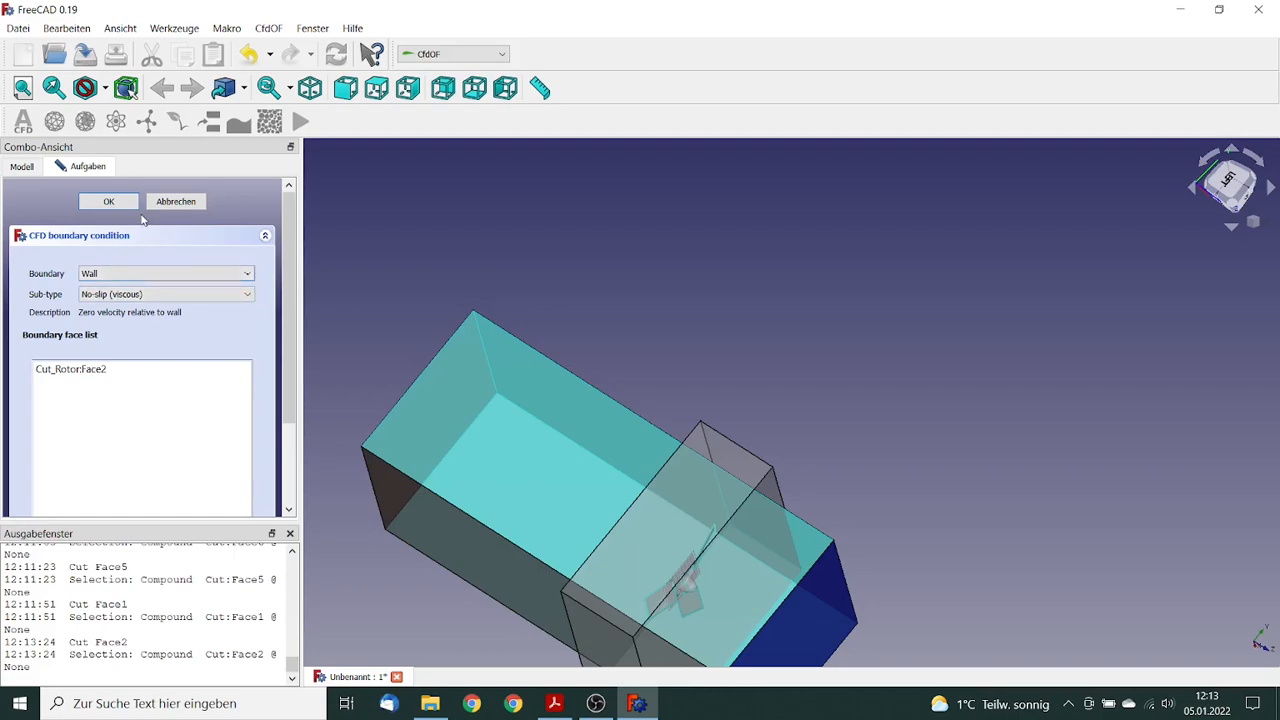
pyautogui.click(109, 202)
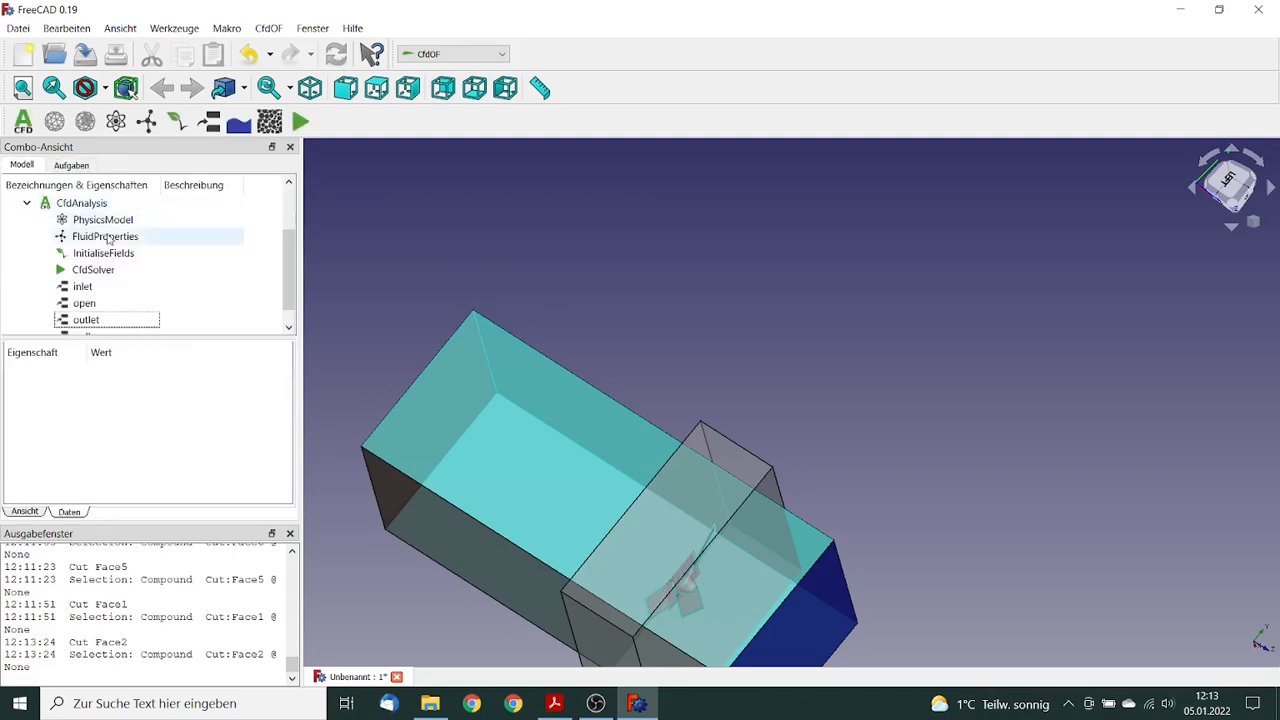
# Step: Change the label of the new wall boundary to "Groun" and clear the selection
pyautogui.scroll(-1, 287, 271)
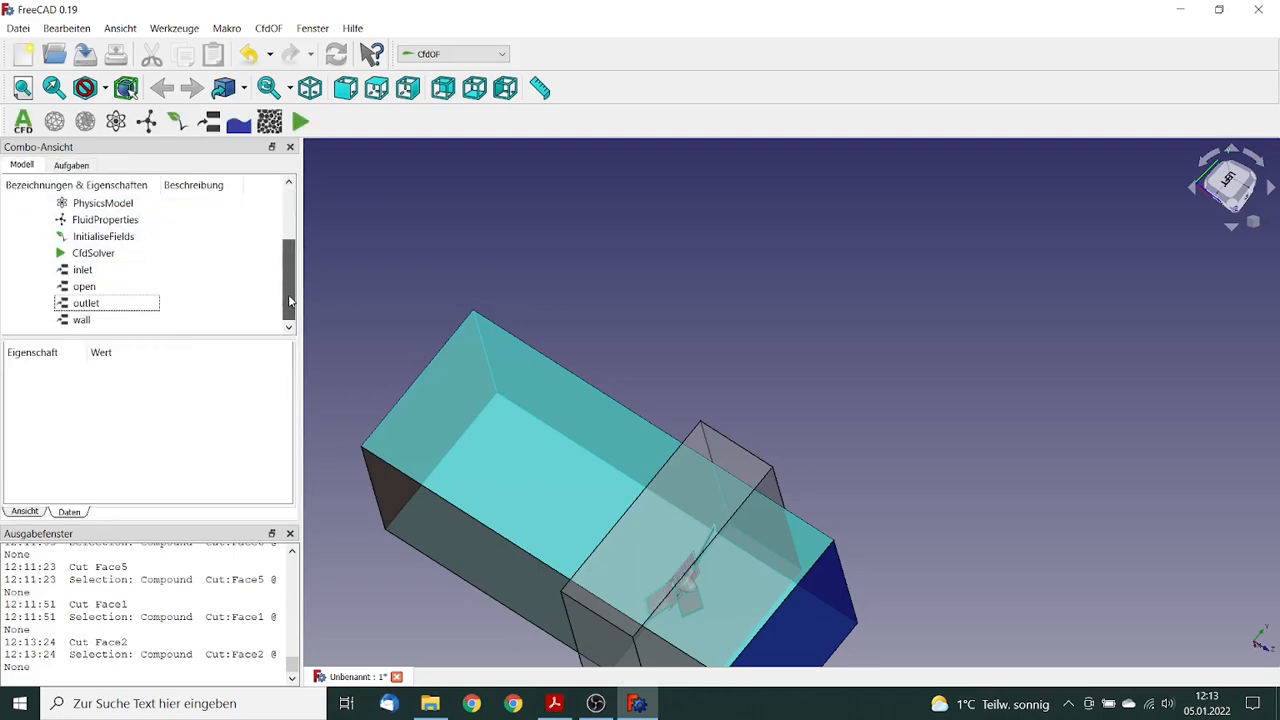
pyautogui.click(91, 320)
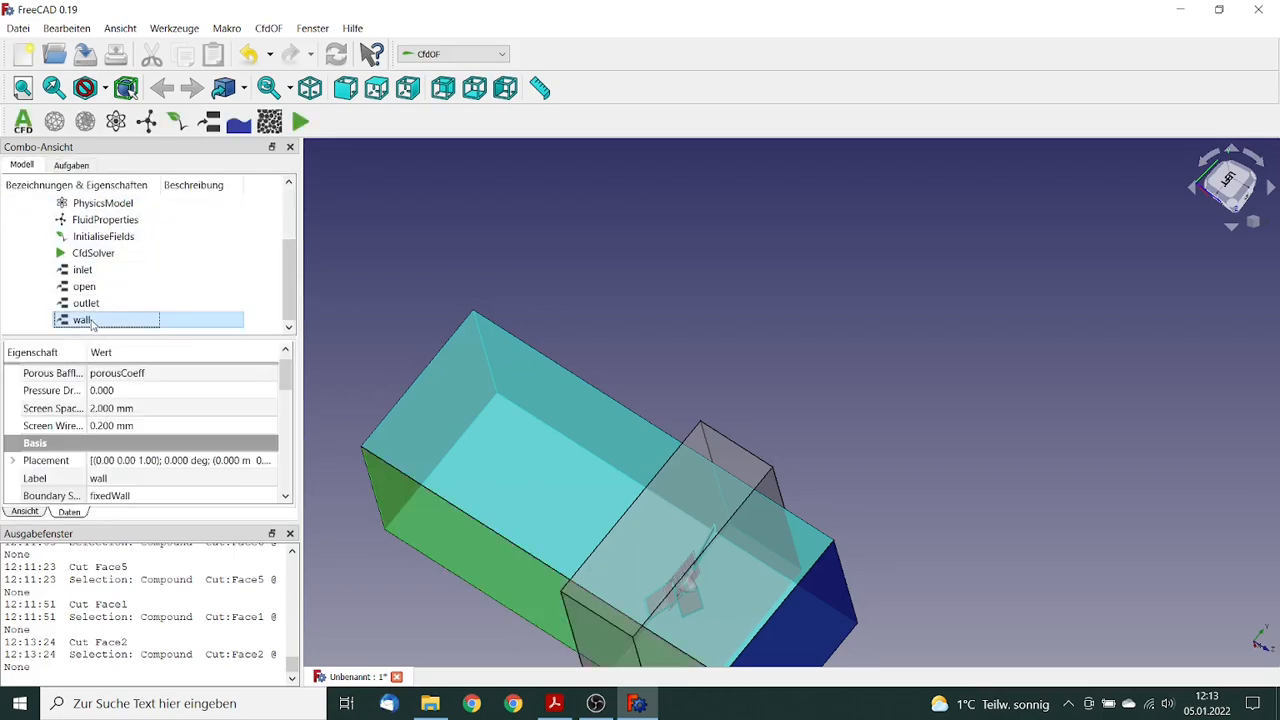
pyautogui.click(124, 478)
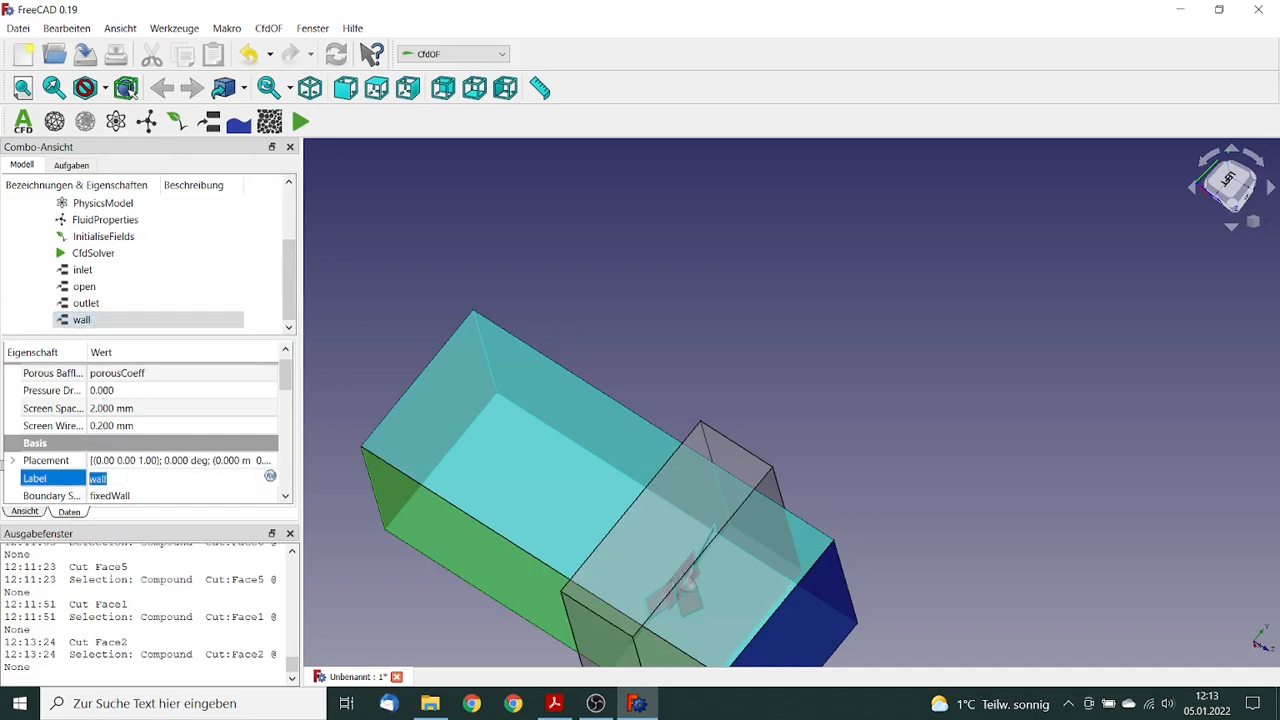
pyautogui.write('Groun')
pyautogui.click(469, 268)
# Step: Start another wall boundary condition with the Translating sub-type and a Ux velocity of 10 m/s
pyautogui.moveTo(470, 269); pyautogui.dragTo(435, 379, button='middle')
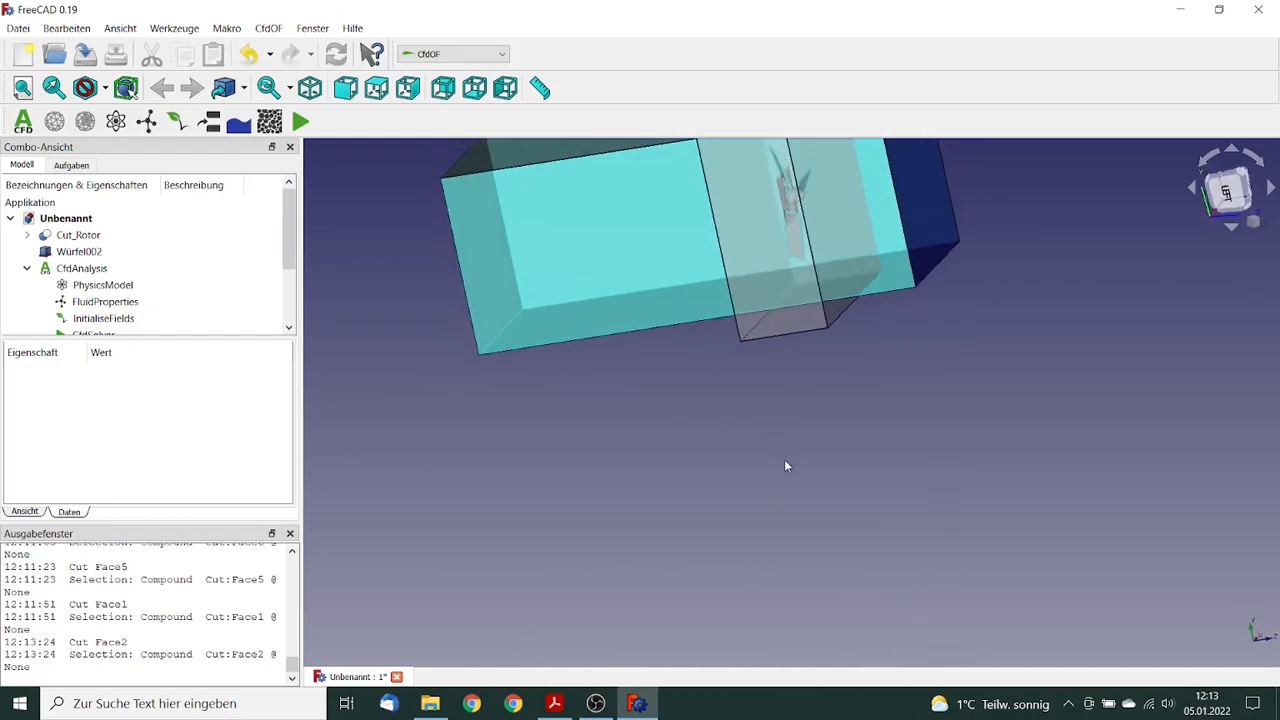
pyautogui.moveTo(771, 437); pyautogui.dragTo(577, 467, button='middle')
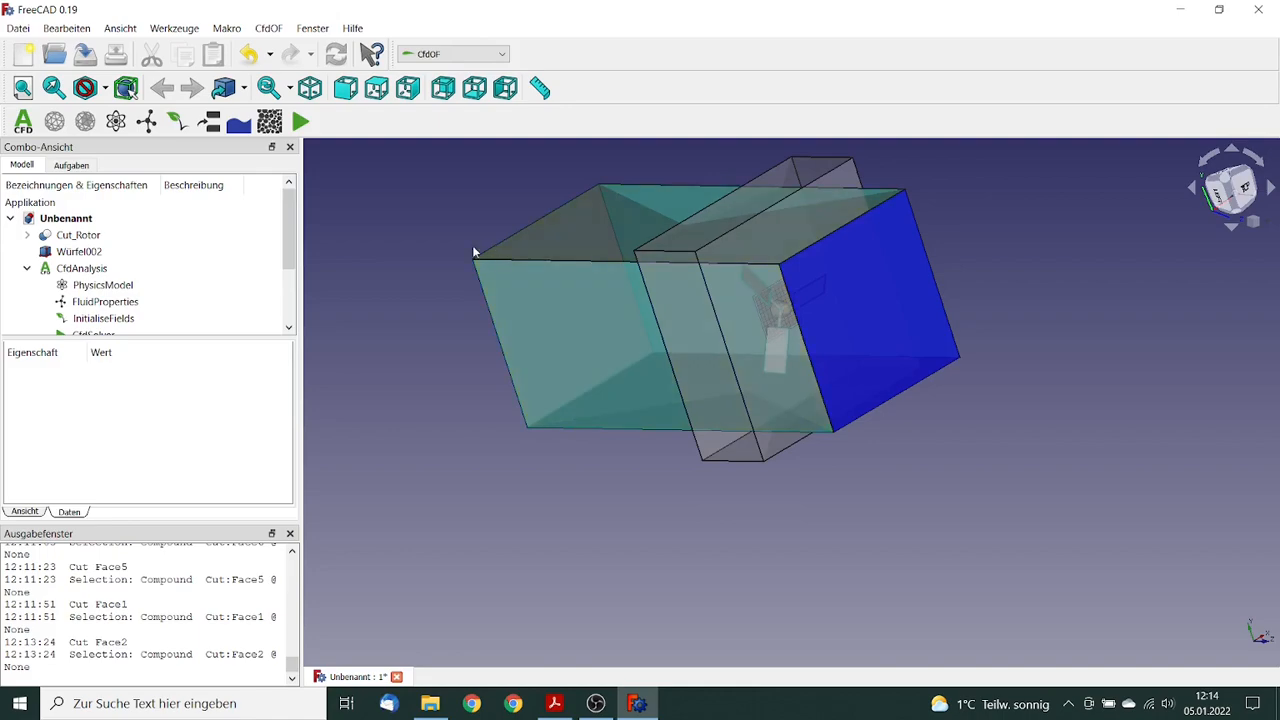
pyautogui.click(210, 122)
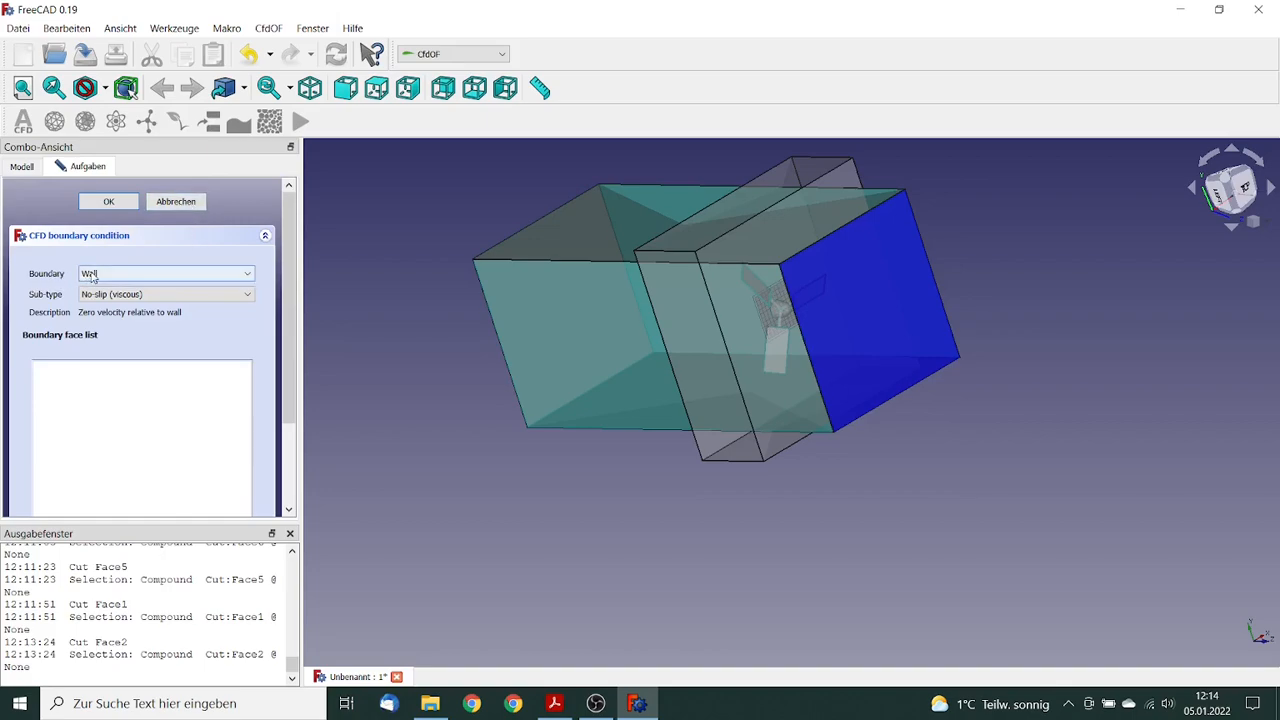
pyautogui.click(248, 295)
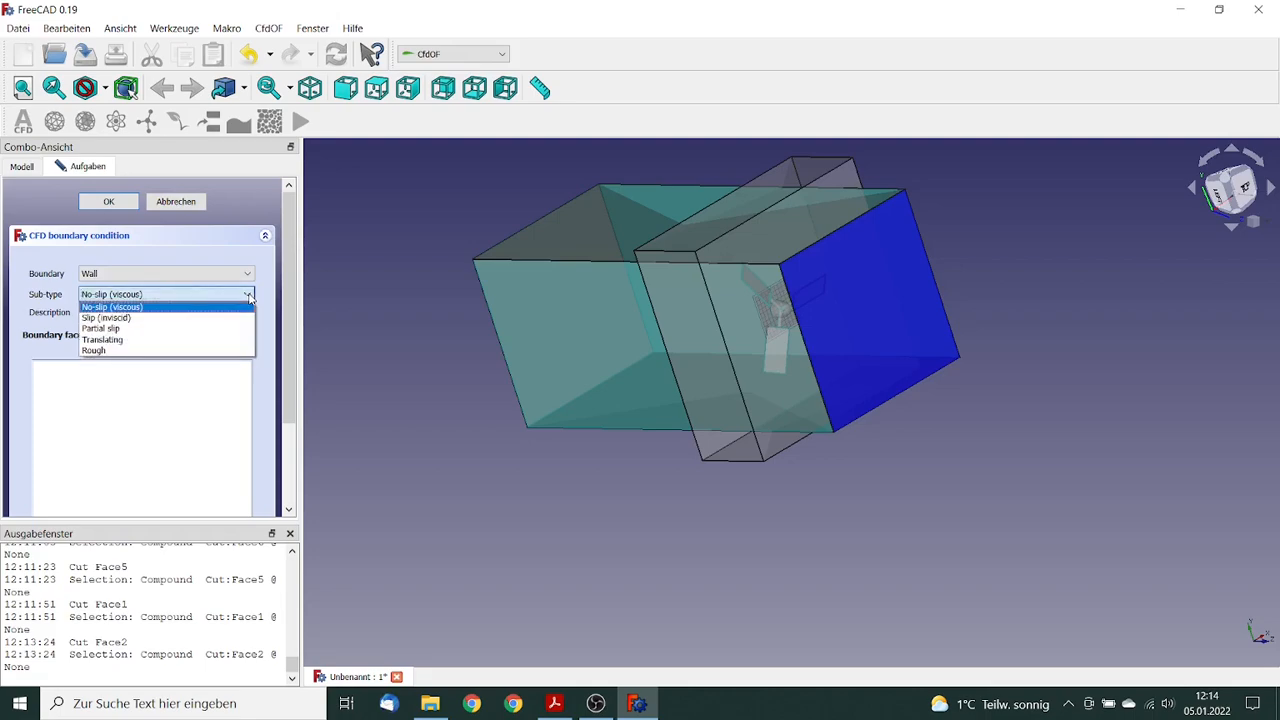
pyautogui.click(133, 341)
pyautogui.moveTo(289, 315); pyautogui.dragTo(304, 465)
pyautogui.click(166, 380)
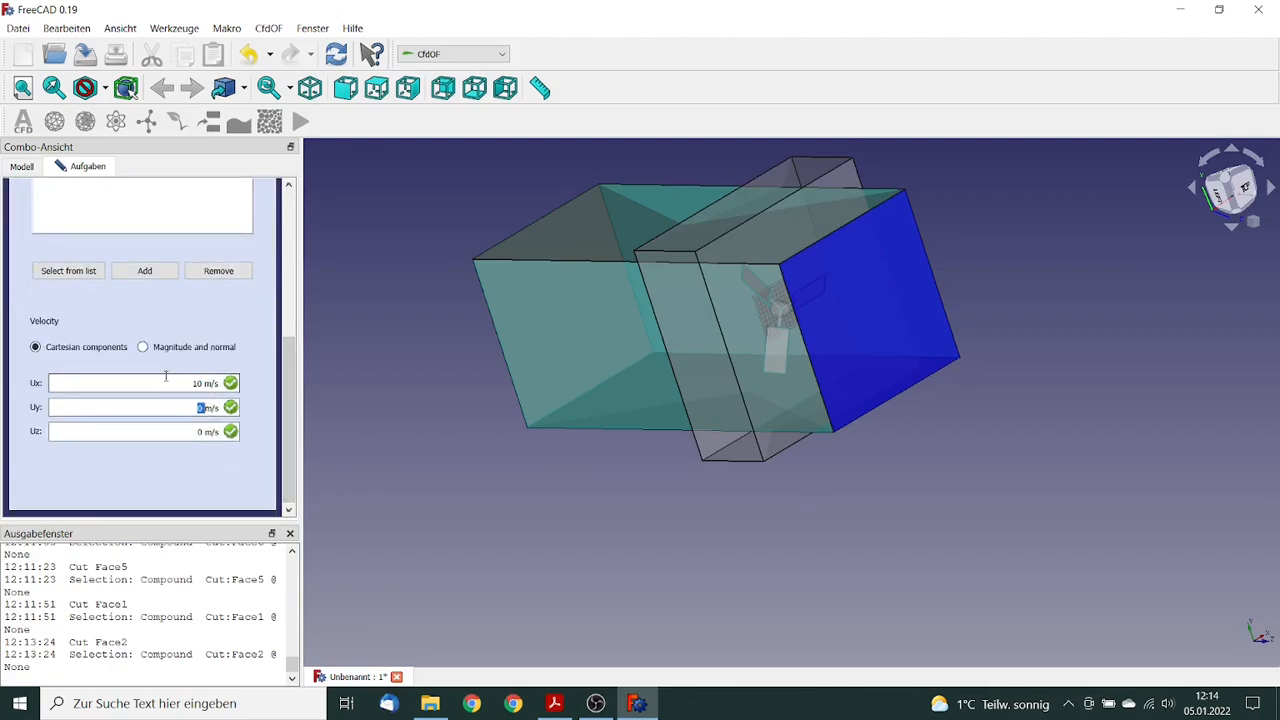
# Step: Open the face selection list for the translating wall and choose Cut_Rotor as its source object
pyautogui.scroll(1, 291, 320)
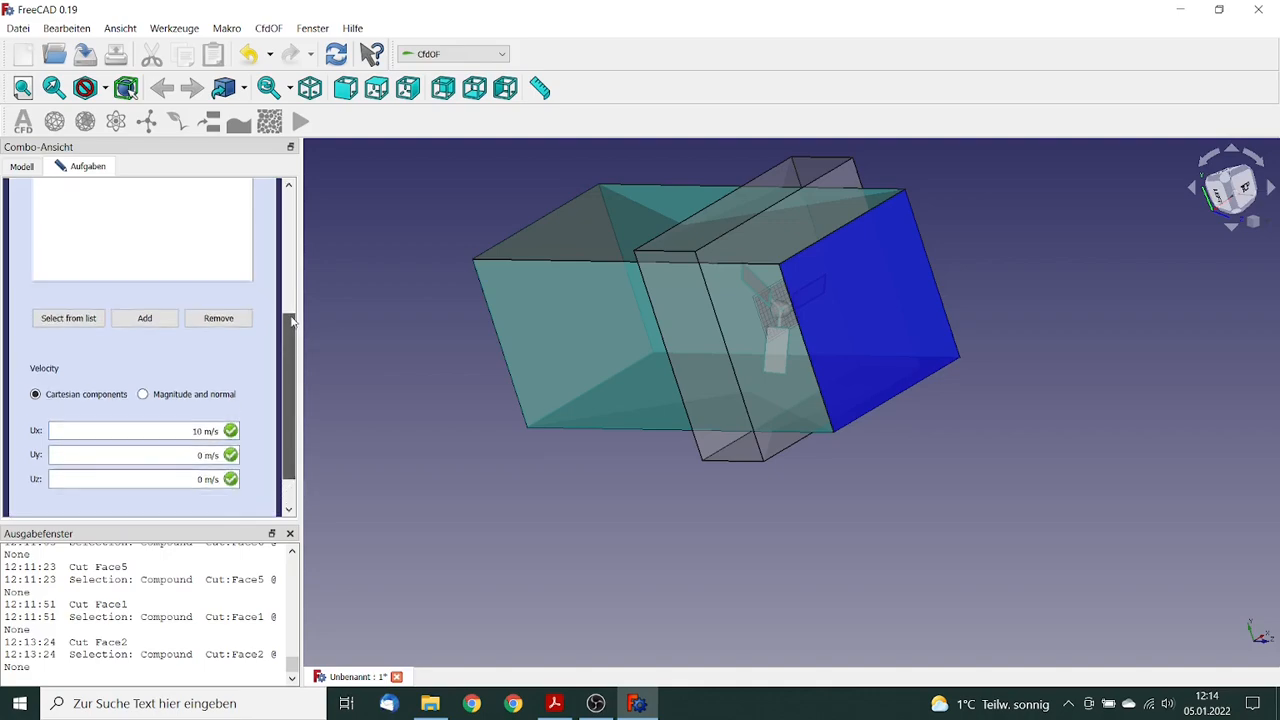
pyautogui.scroll(3, 291, 320)
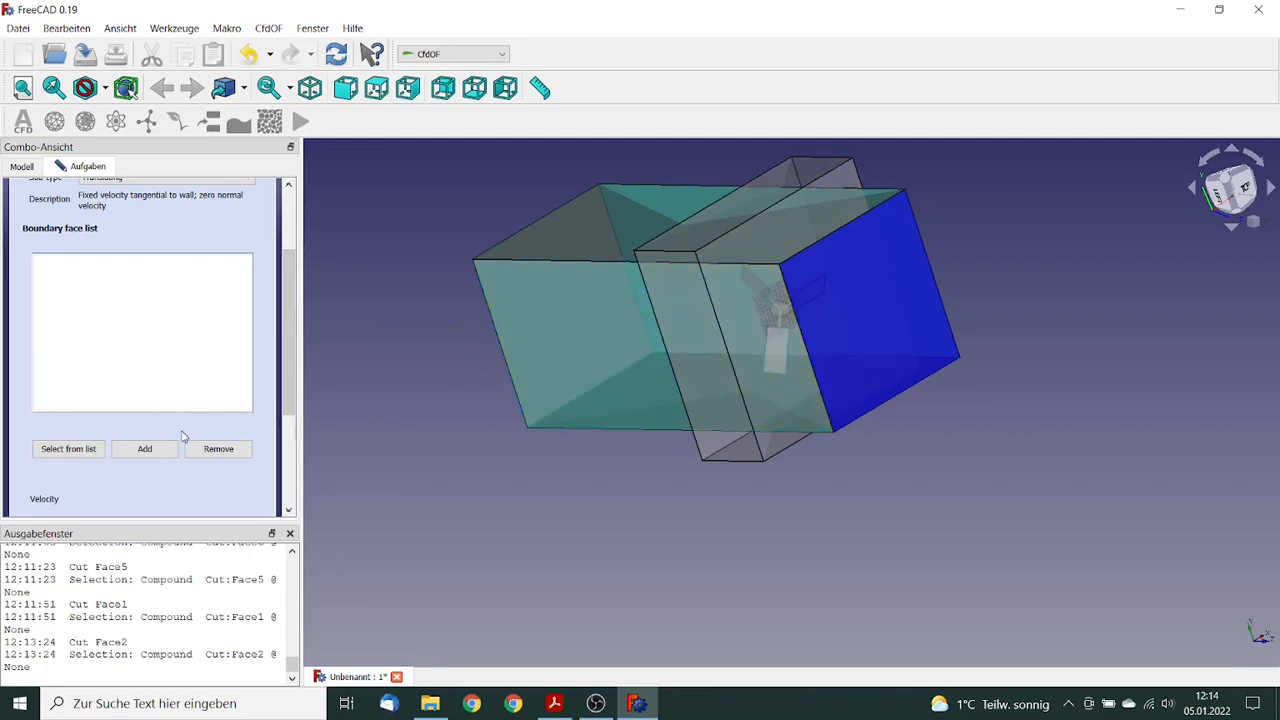
pyautogui.click(68, 448)
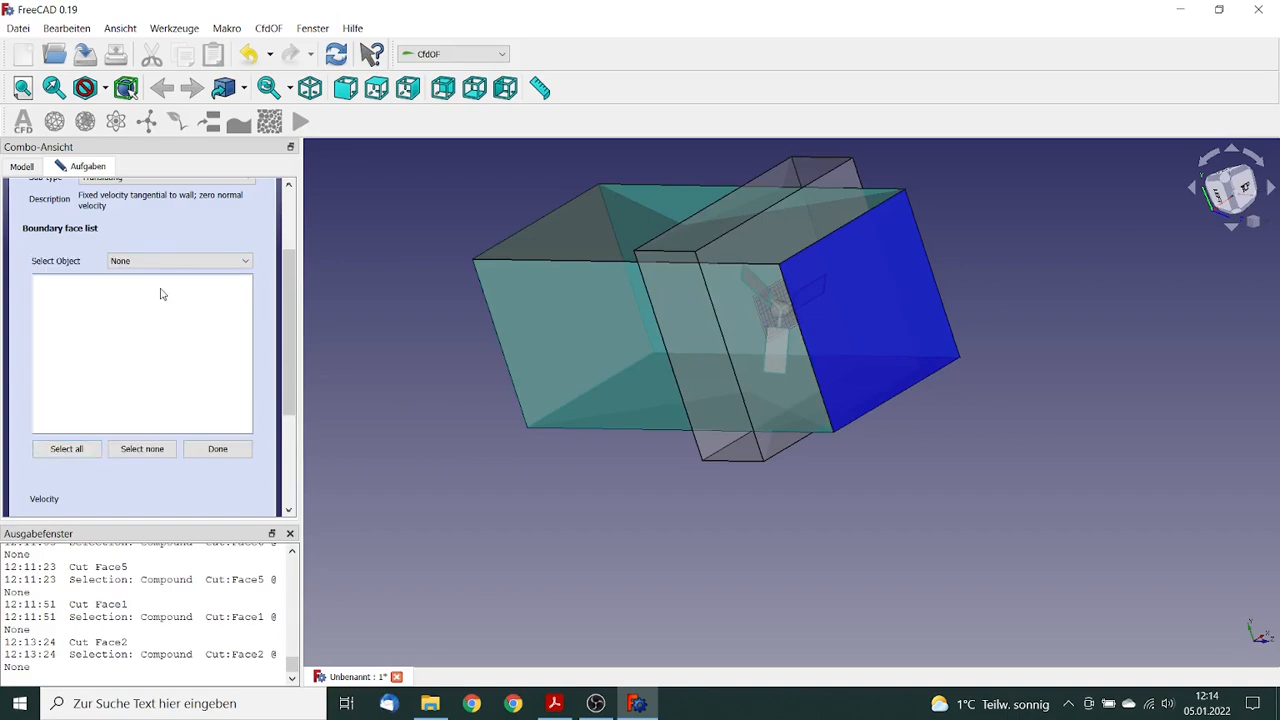
pyautogui.click(244, 263)
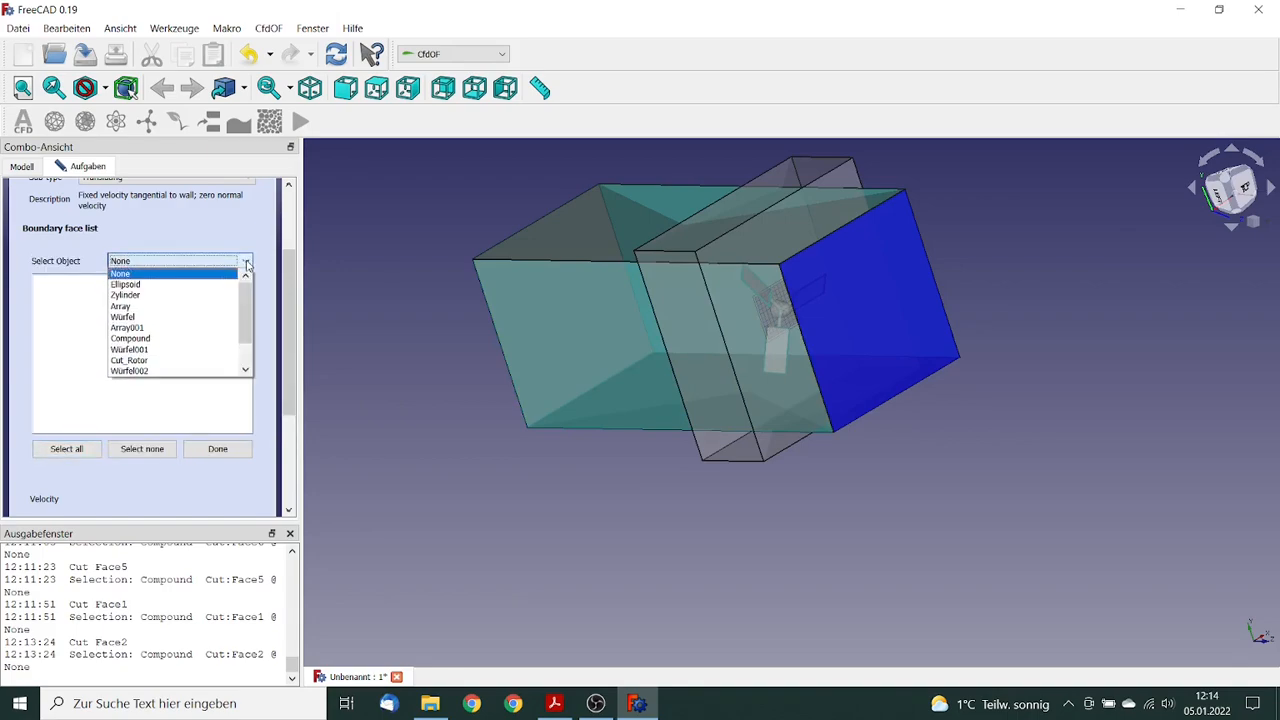
pyautogui.click(147, 362)
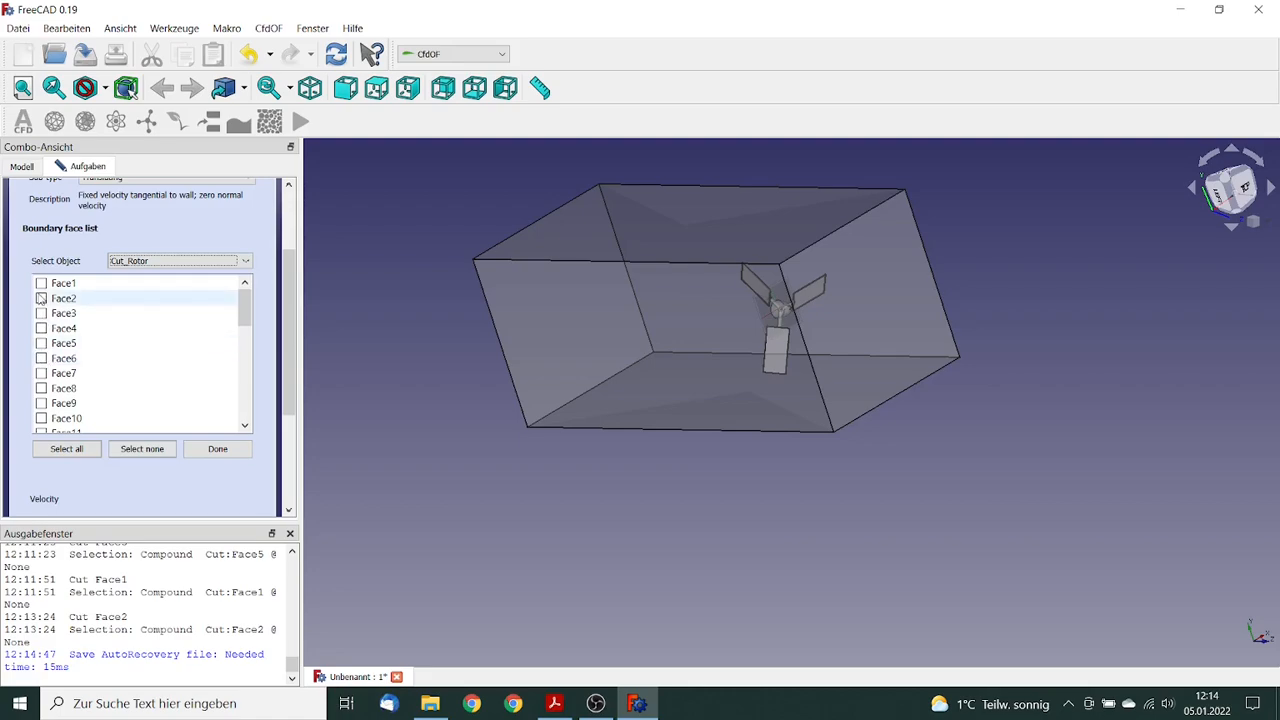
# Step: Check Face6, Face5, Face4 and Face3 of Cut_Rotor one at a time to identify which surfaces they are
pyautogui.click(43, 362)
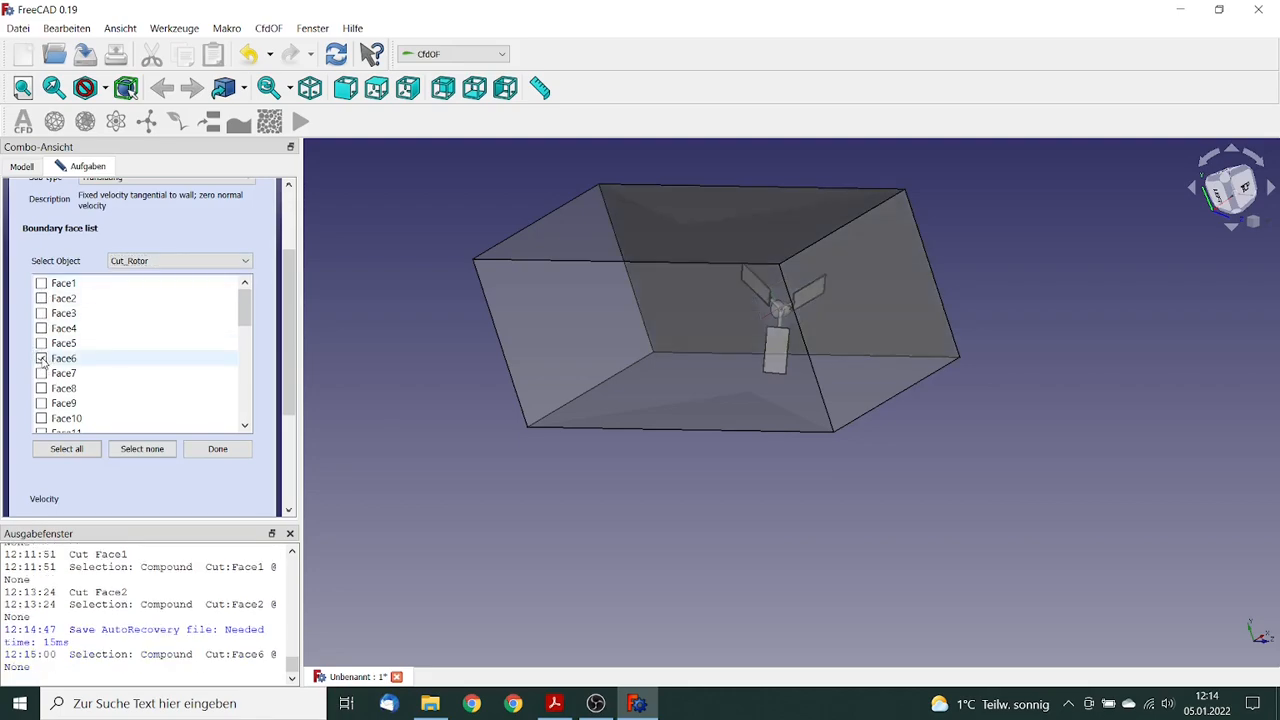
pyautogui.click(43, 344)
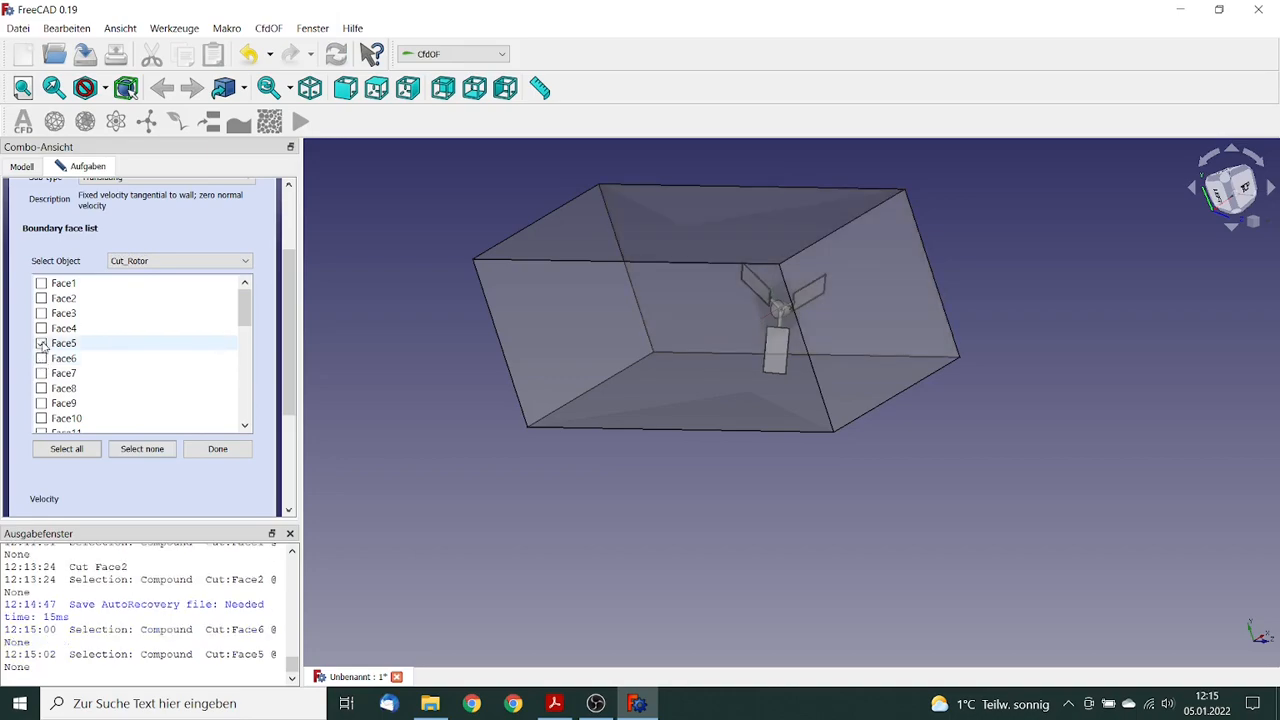
pyautogui.click(42, 329)
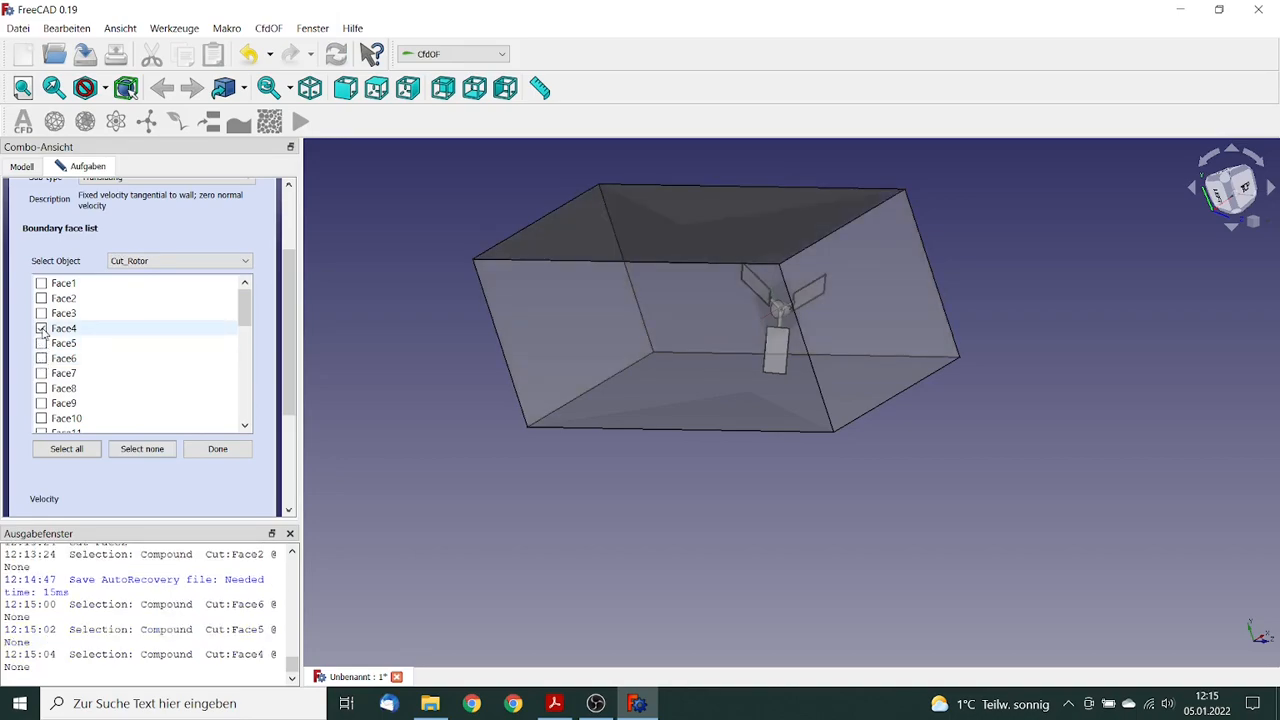
pyautogui.click(72, 316)
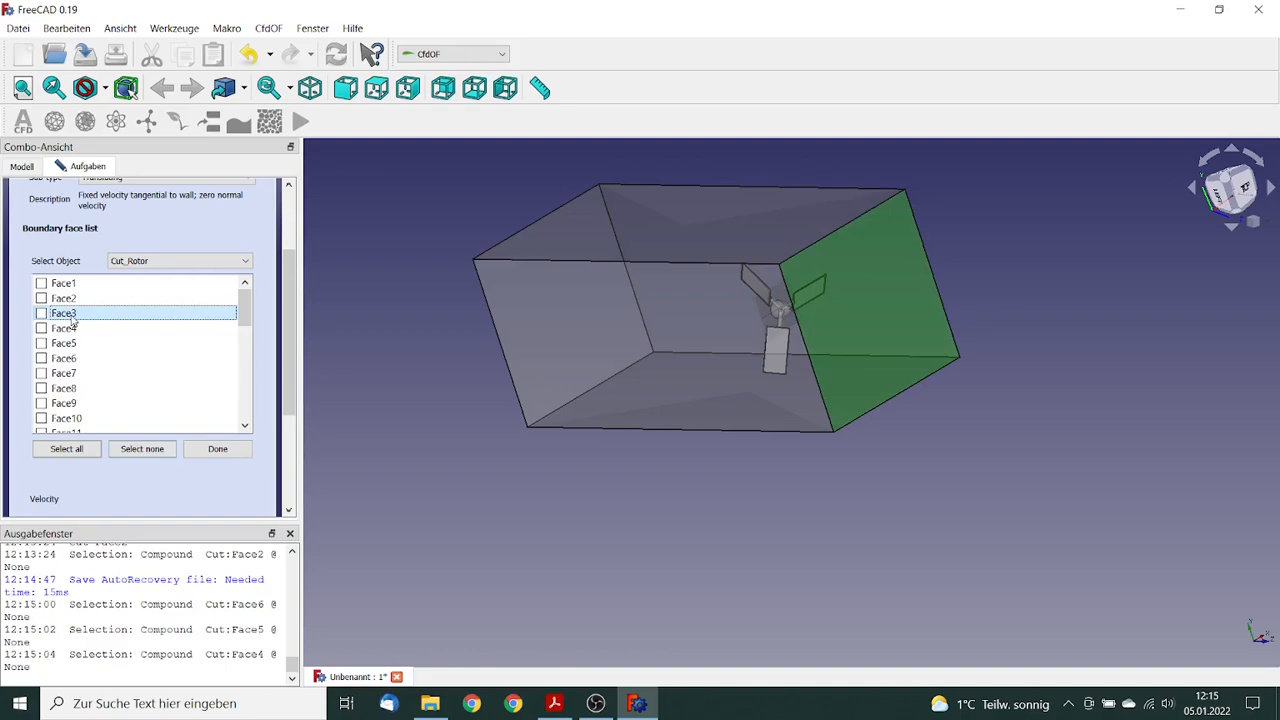
# Step: Assign all Cut_Rotor faces except Face1 to Face6 to the translating wall and accept the boundary condition
pyautogui.click(67, 450)
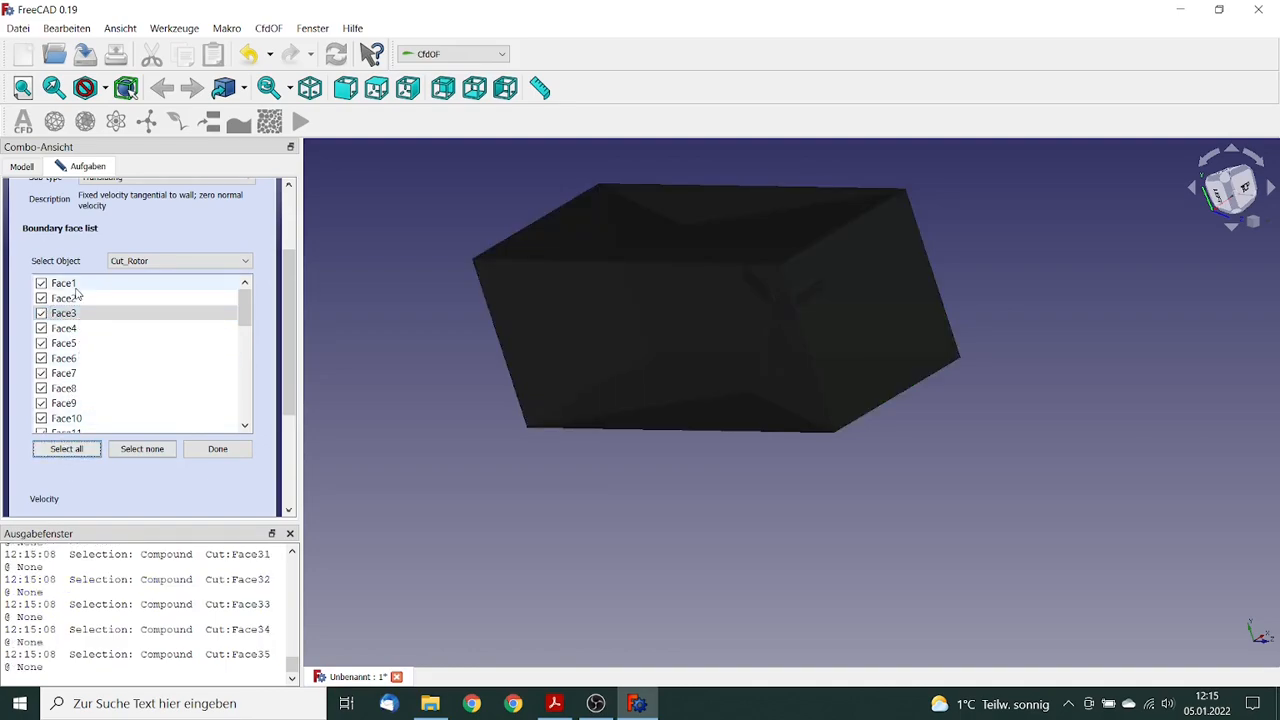
pyautogui.click(41, 358)
pyautogui.click(41, 343)
pyautogui.click(41, 328)
pyautogui.click(41, 313)
pyautogui.click(41, 298)
pyautogui.click(41, 283)
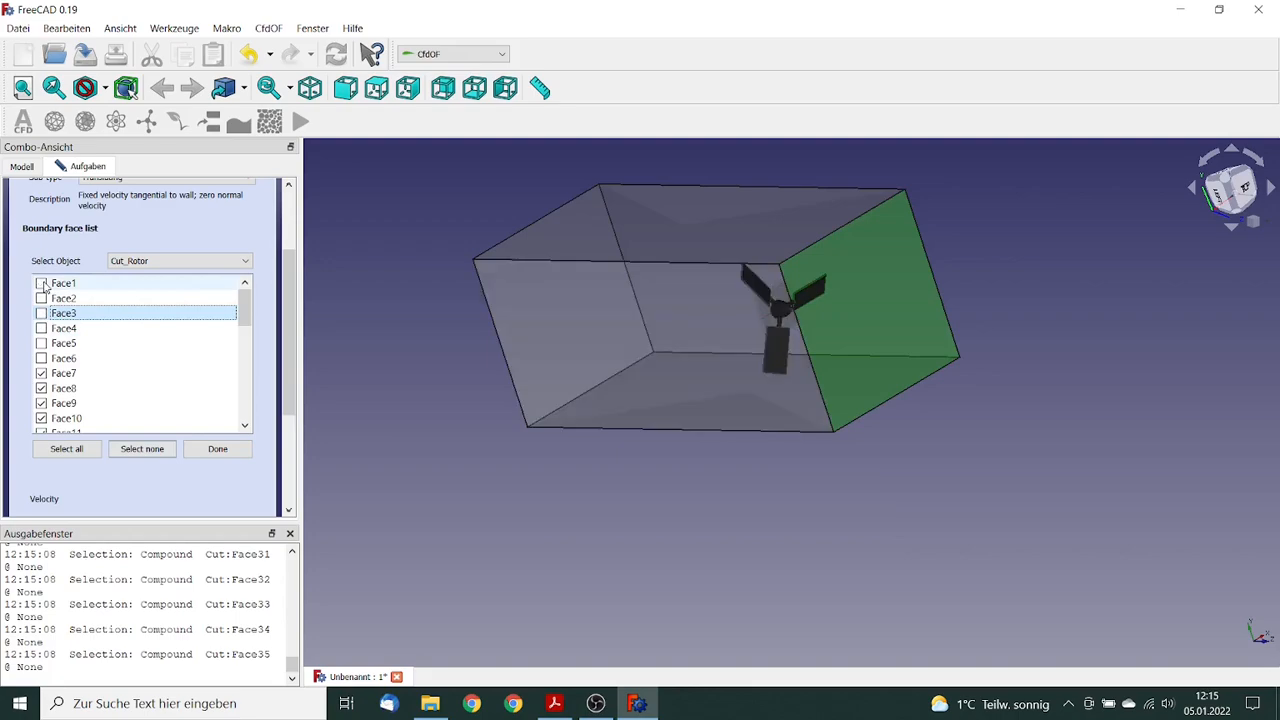
pyautogui.click(217, 449)
pyautogui.moveTo(295, 373); pyautogui.dragTo(284, 261)
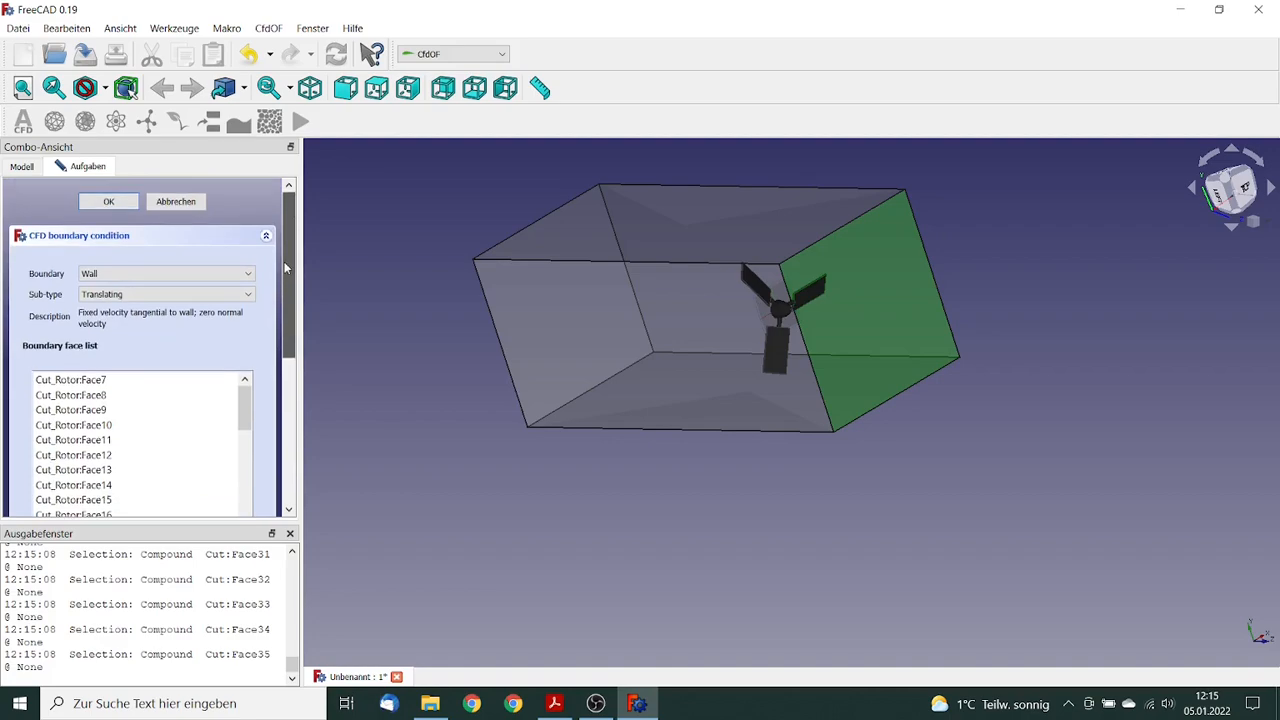
pyautogui.click(110, 202)
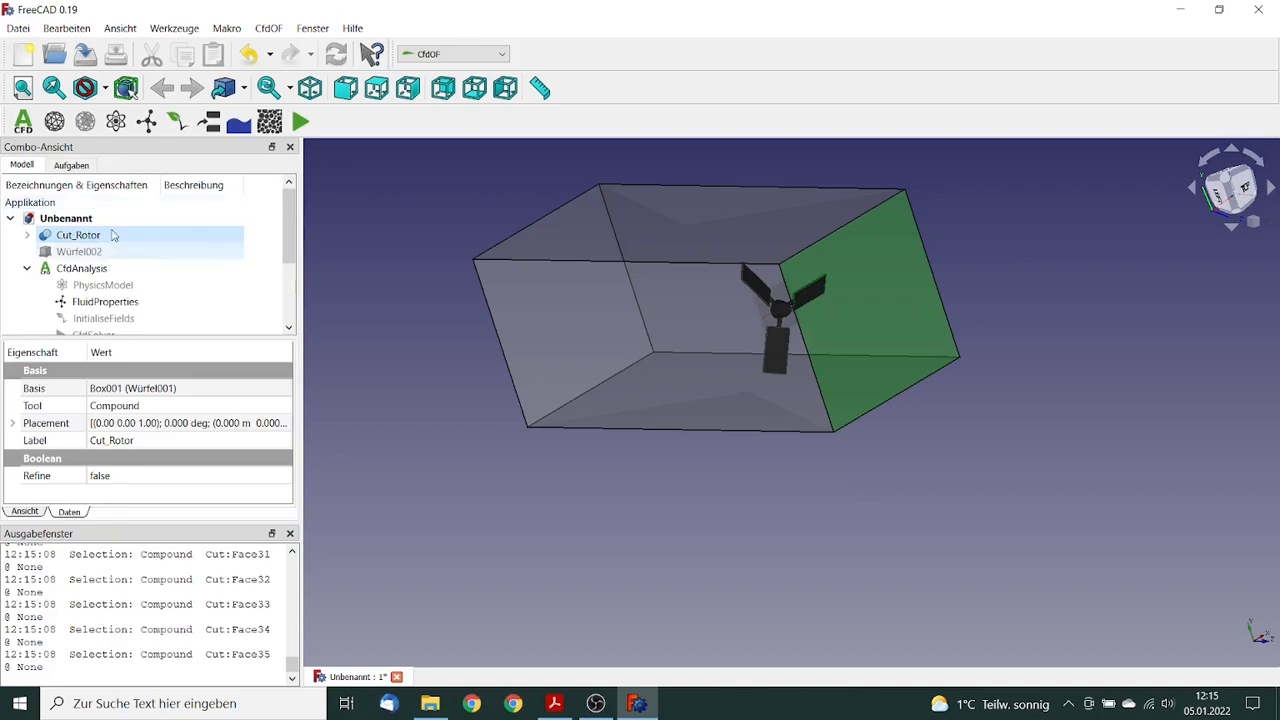
# Step: Change the label of the new translating wall boundary to "Rotor"
pyautogui.moveTo(289, 243); pyautogui.dragTo(292, 300)
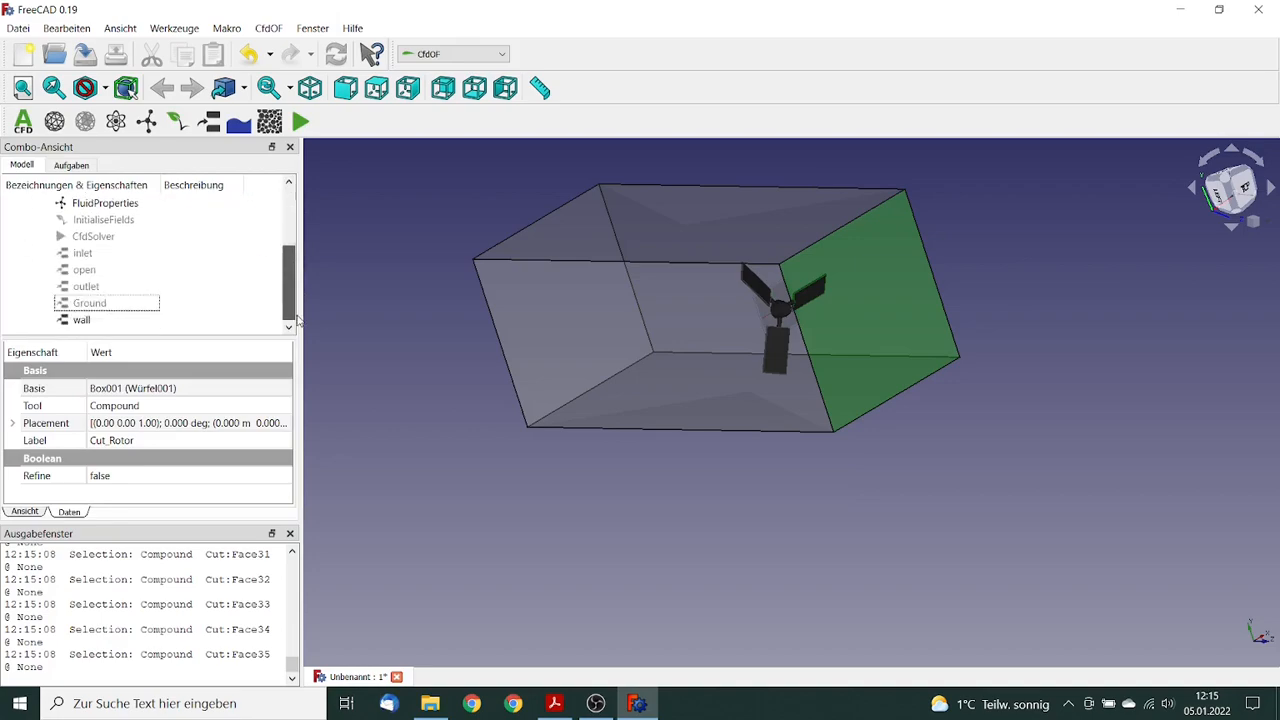
pyautogui.click(86, 320)
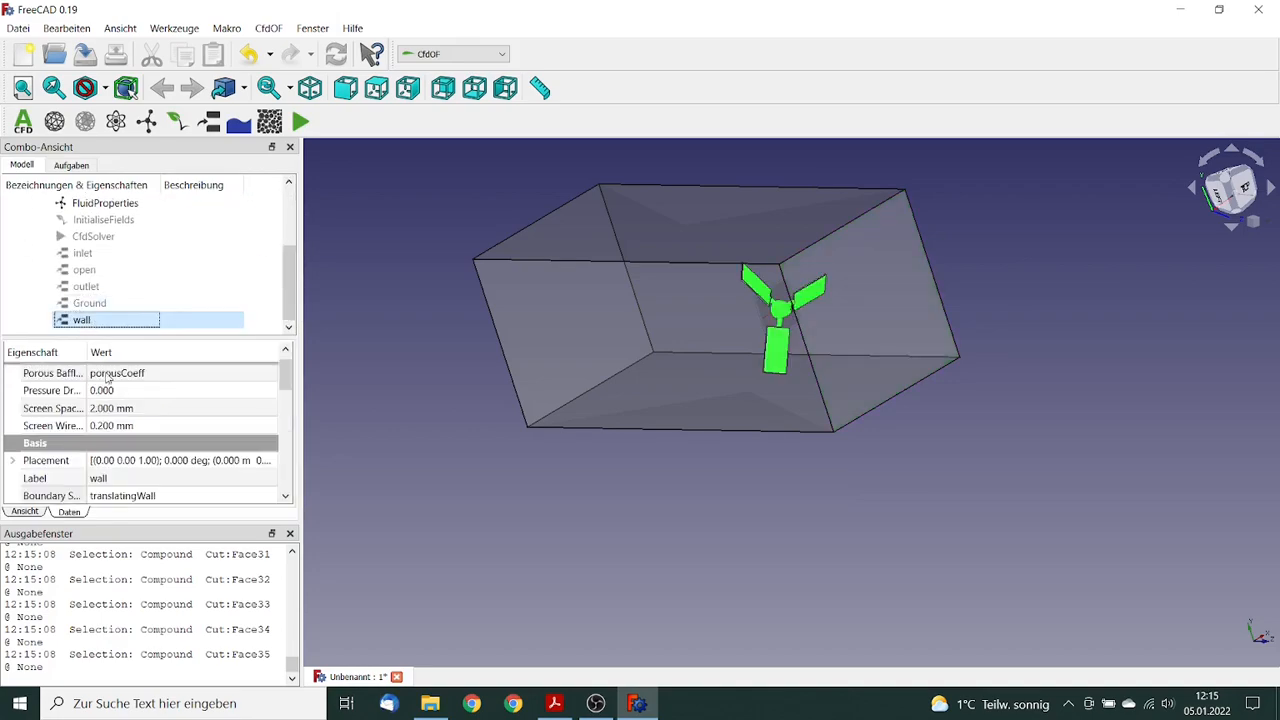
pyautogui.click(117, 481)
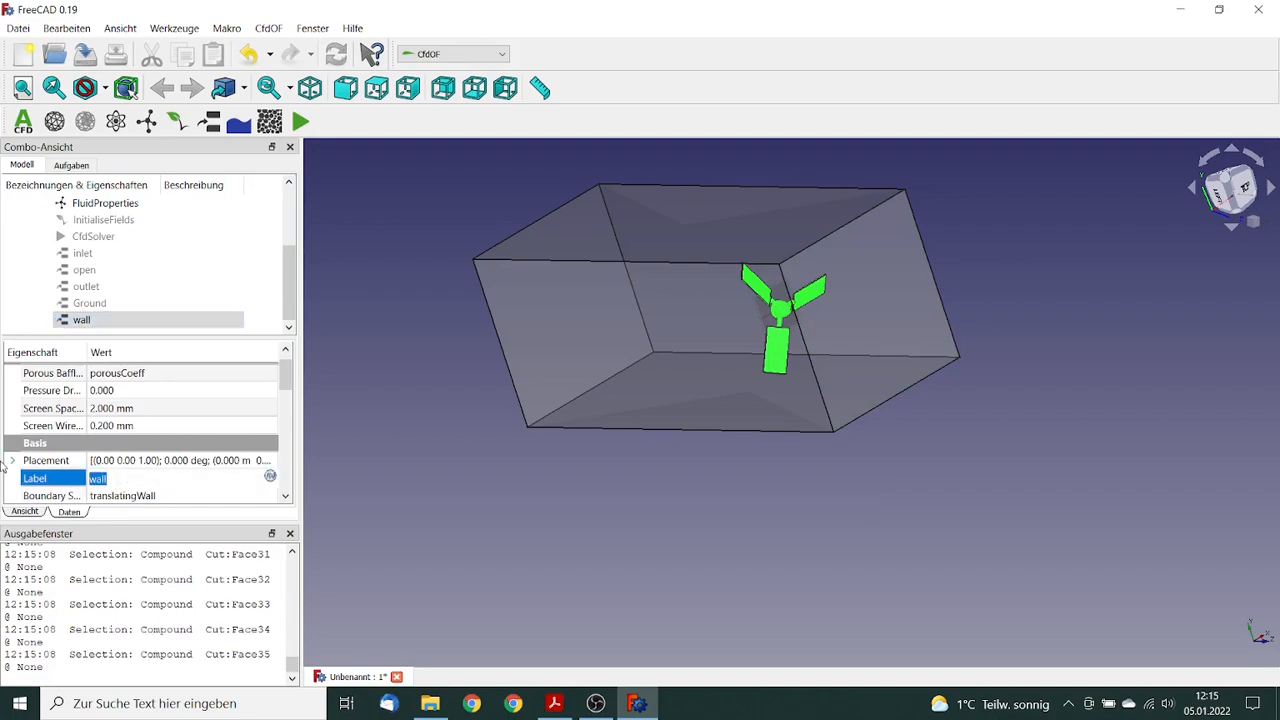
pyautogui.write('Rotor')
pyautogui.press('Tab')
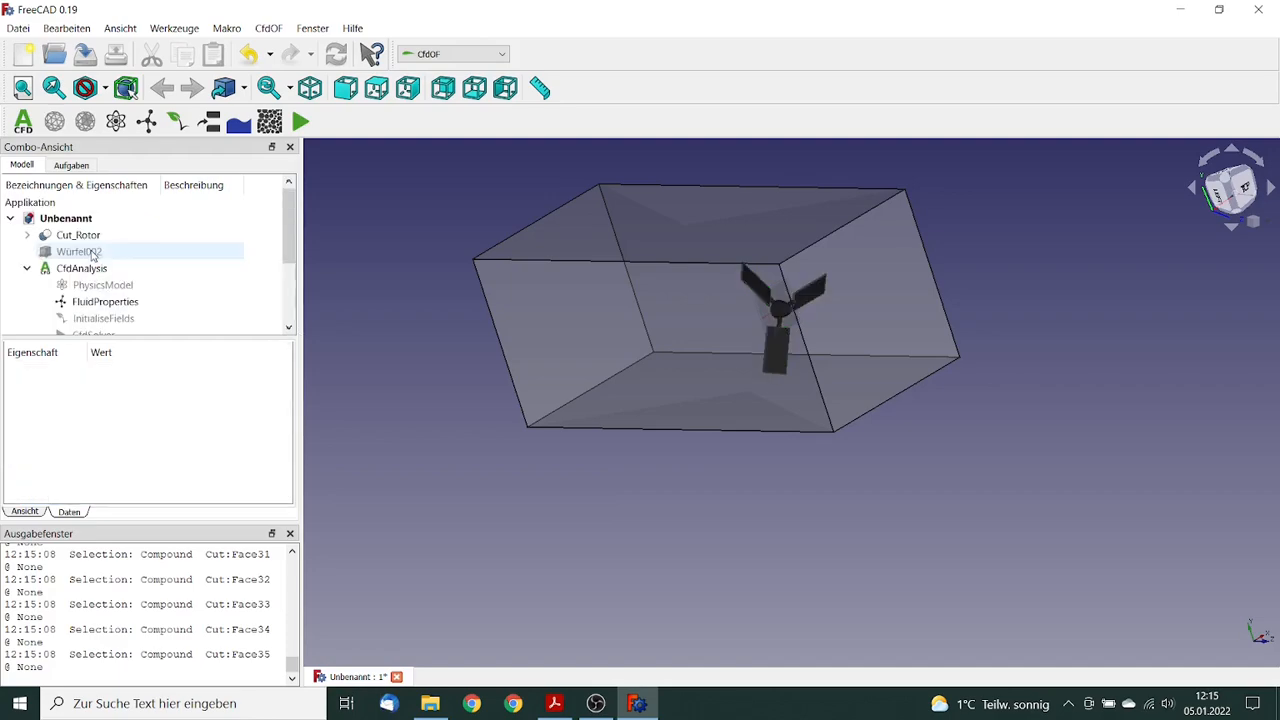
# Step: Toggle the visibility of the inner box Würfel002 on and off, and change its label to "Refinement"
pyautogui.click(92, 253)
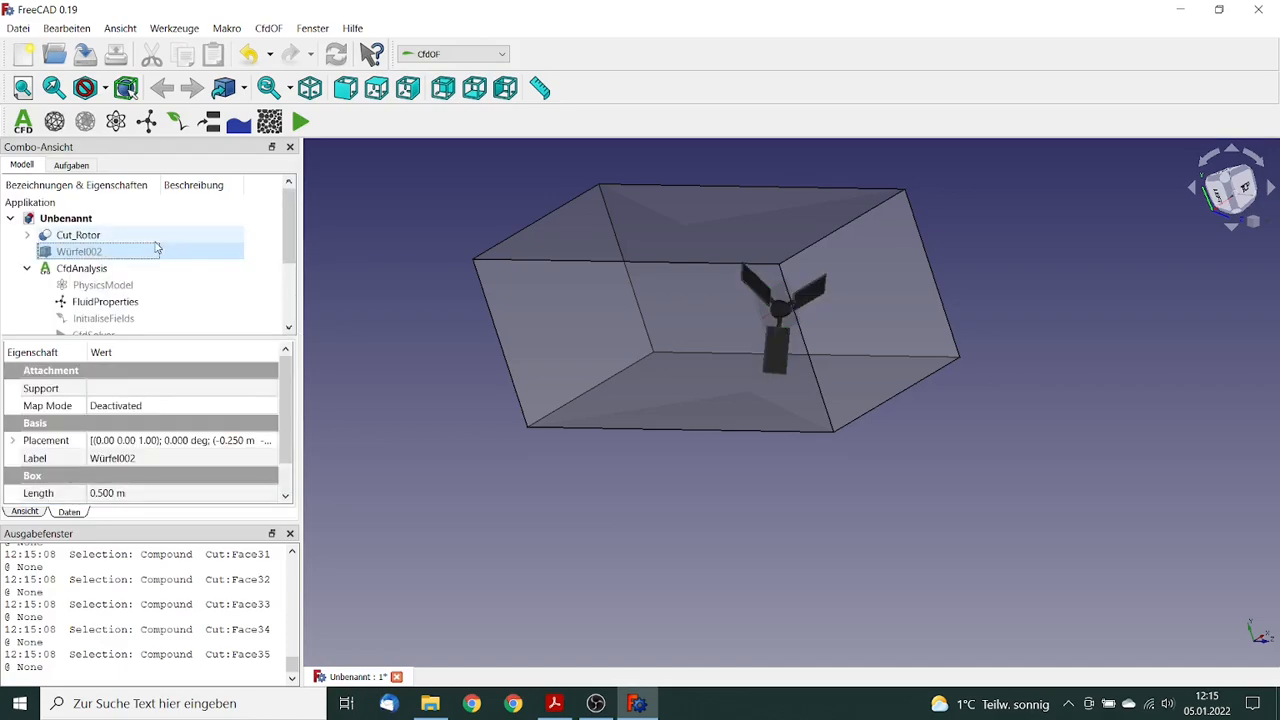
pyautogui.press('space')
pyautogui.press('space')
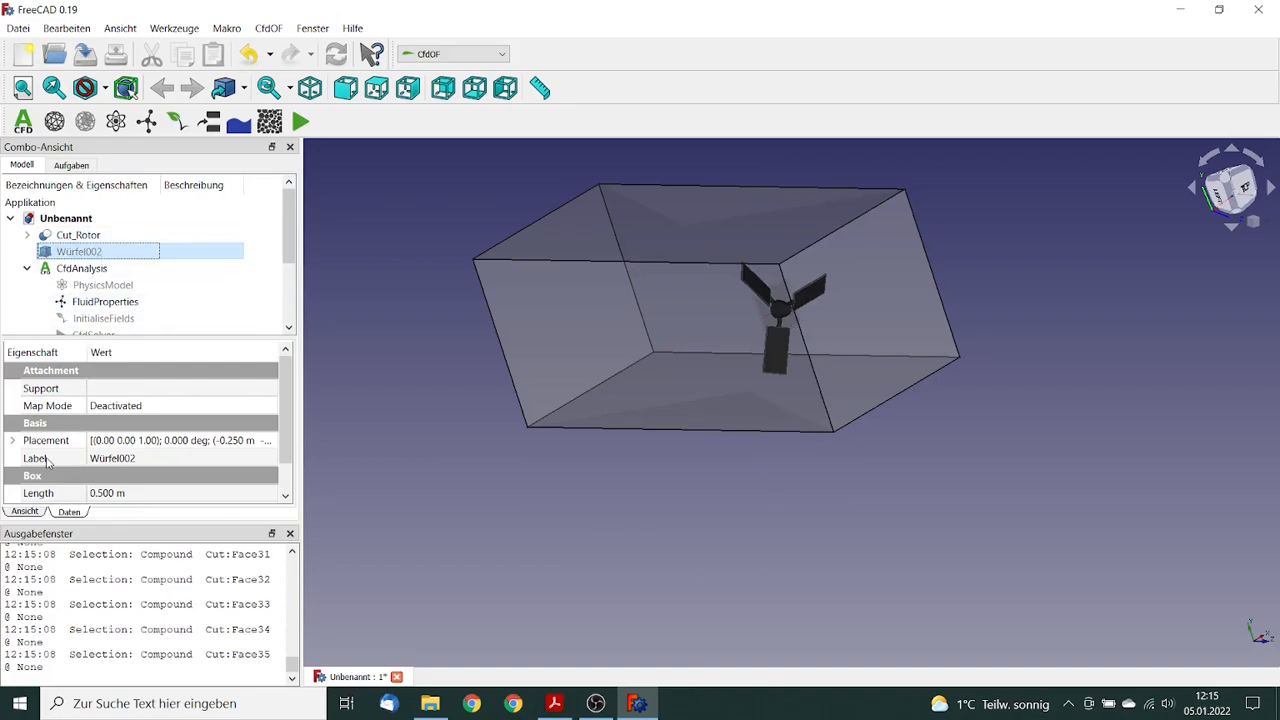
pyautogui.click(142, 457)
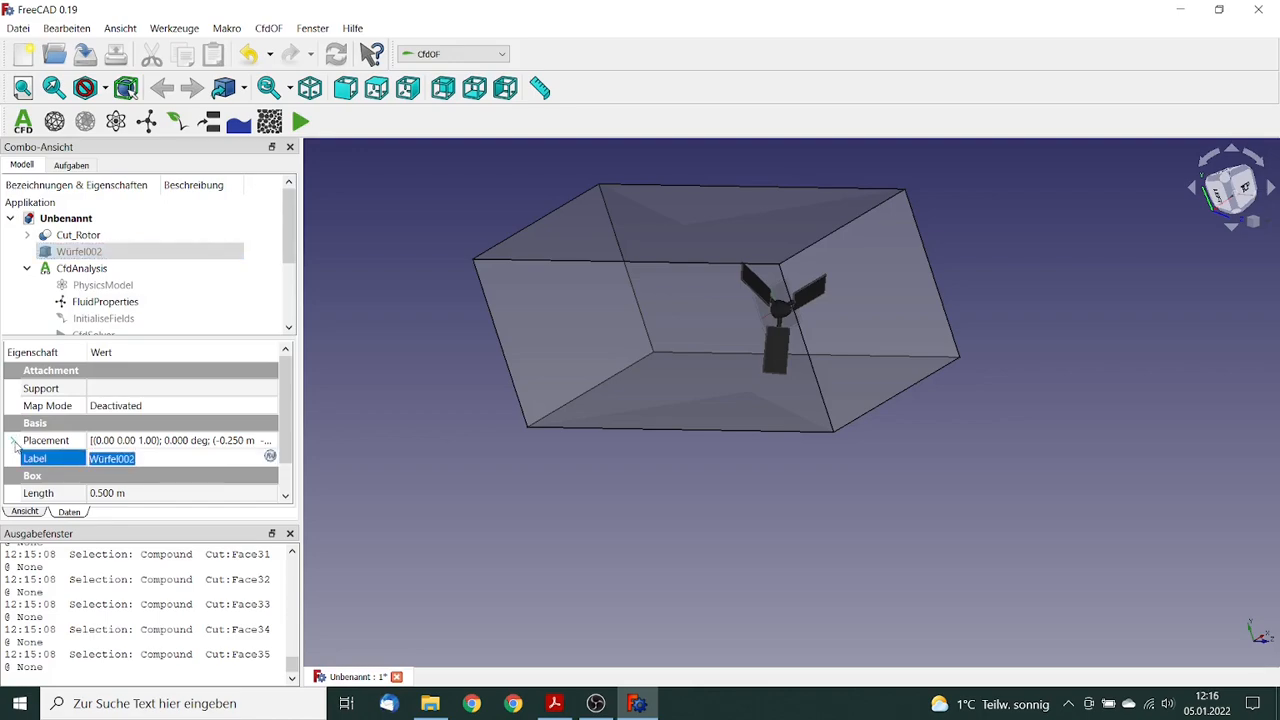
pyautogui.write('Refinement')
pyautogui.press('Tab')
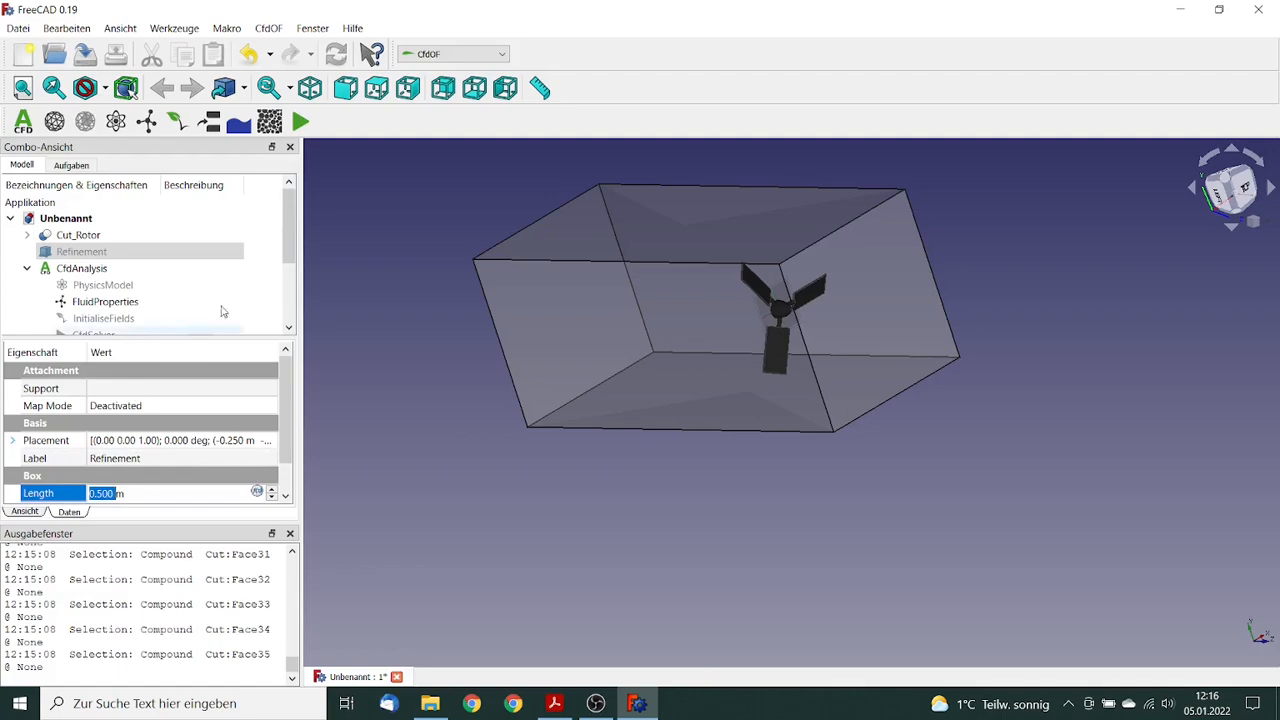
# Step: Create a CFD mesh for Cut_Rotor with a base element size of 20 mm and close its settings
pyautogui.click(96, 236)
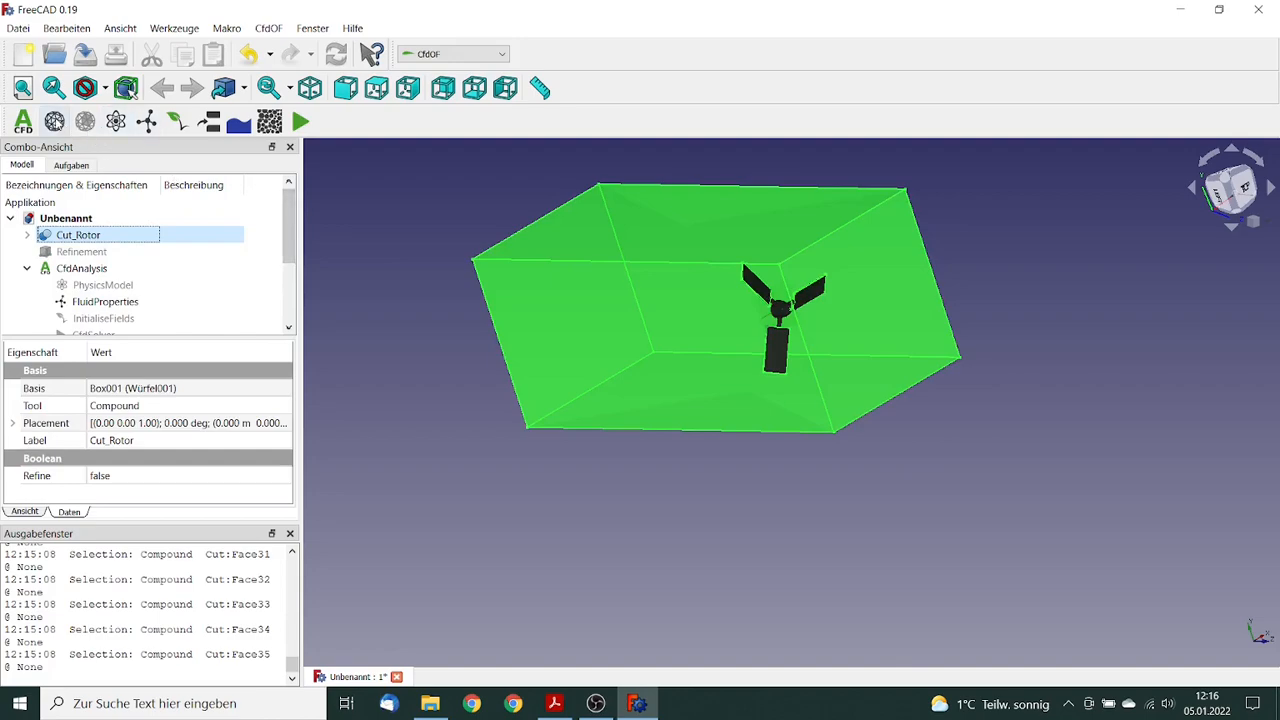
pyautogui.click(54, 122)
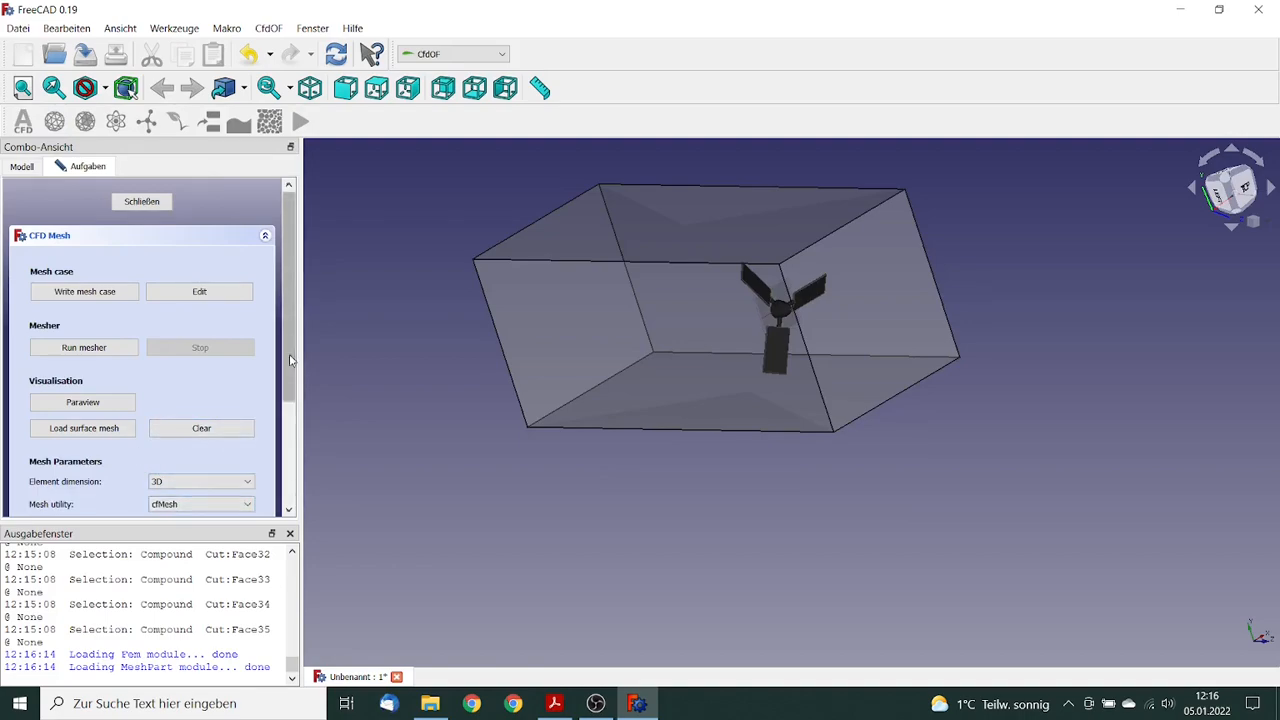
pyautogui.moveTo(290, 354); pyautogui.dragTo(297, 450)
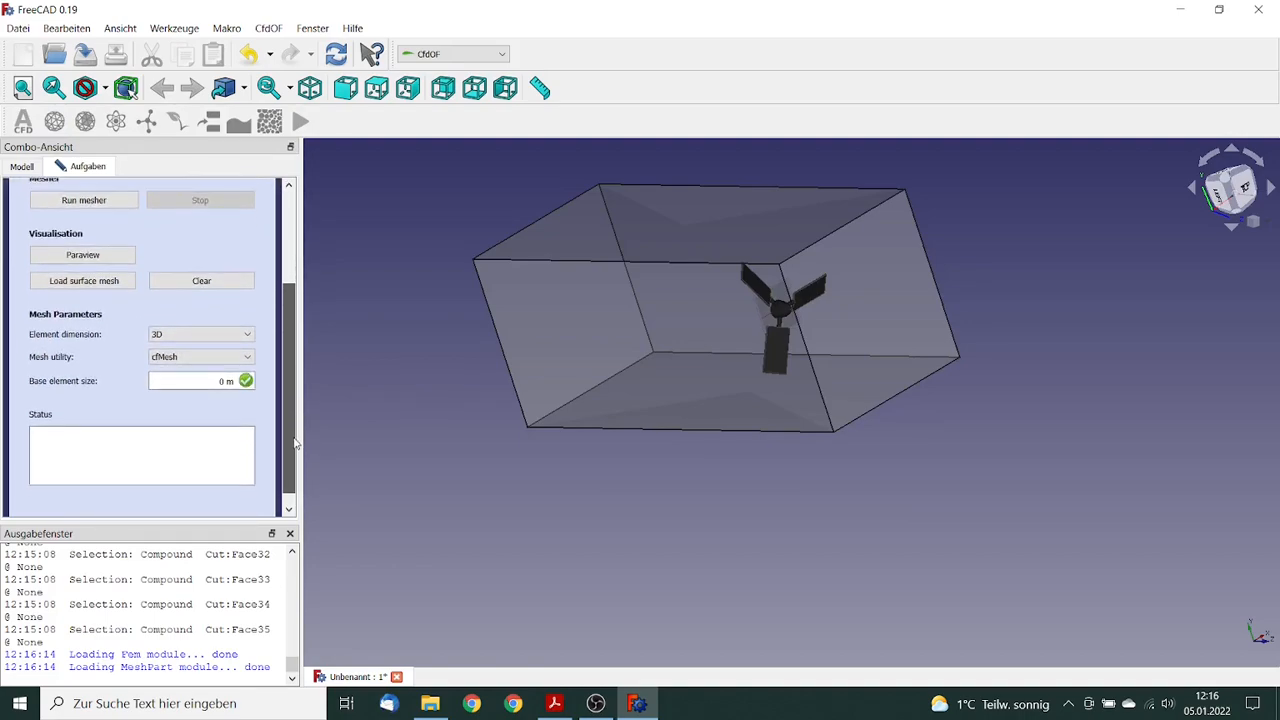
pyautogui.click(222, 381)
pyautogui.doubleClick(222, 381)
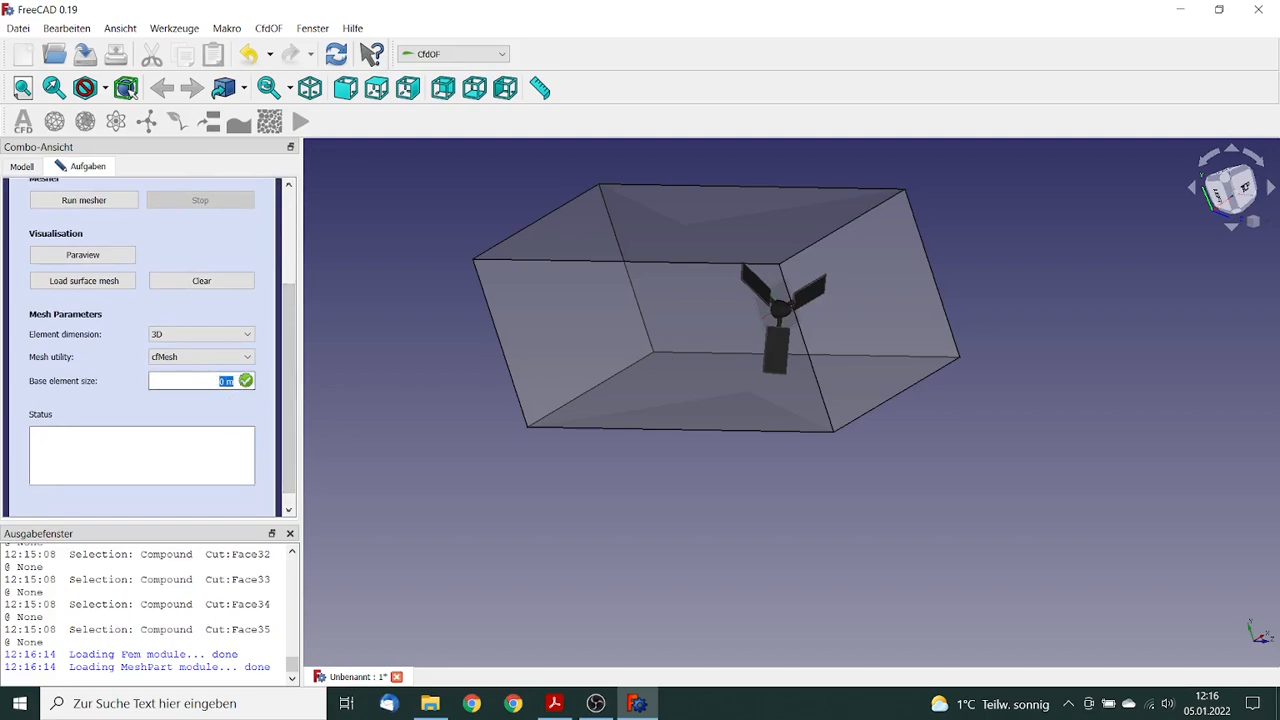
pyautogui.write('20 mm')
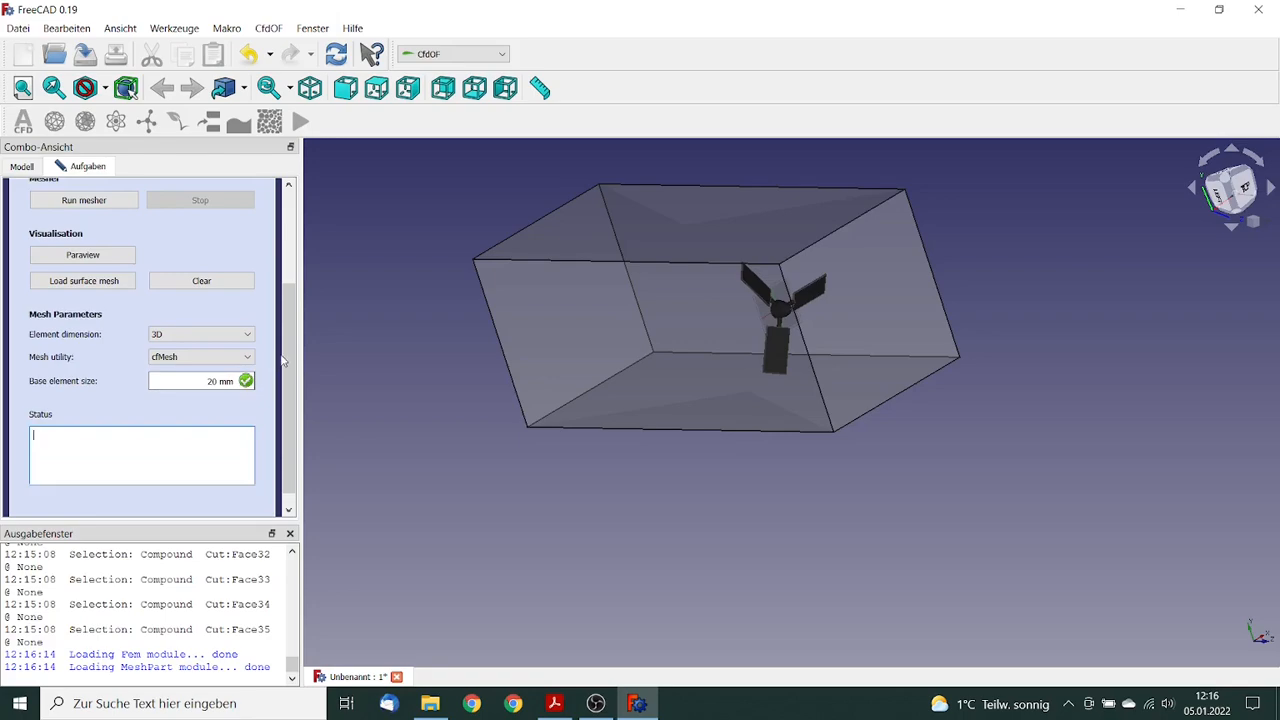
pyautogui.moveTo(287, 361); pyautogui.dragTo(270, 235)
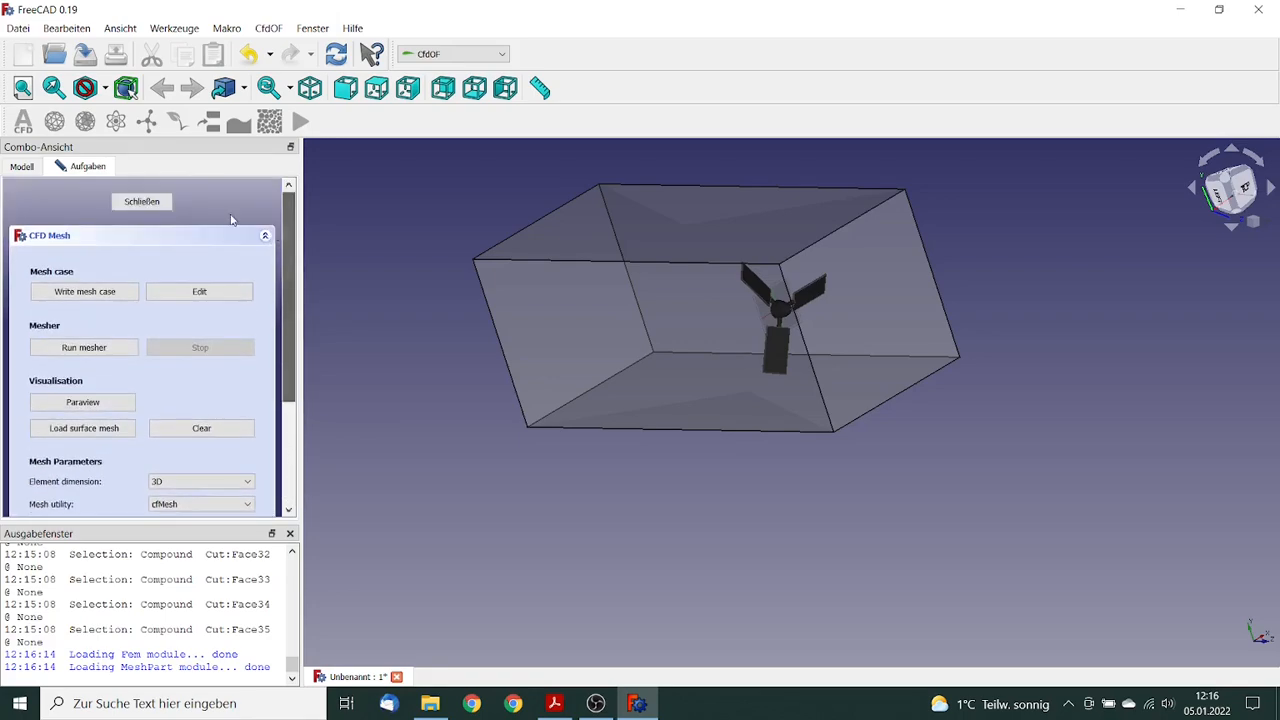
pyautogui.click(152, 205)
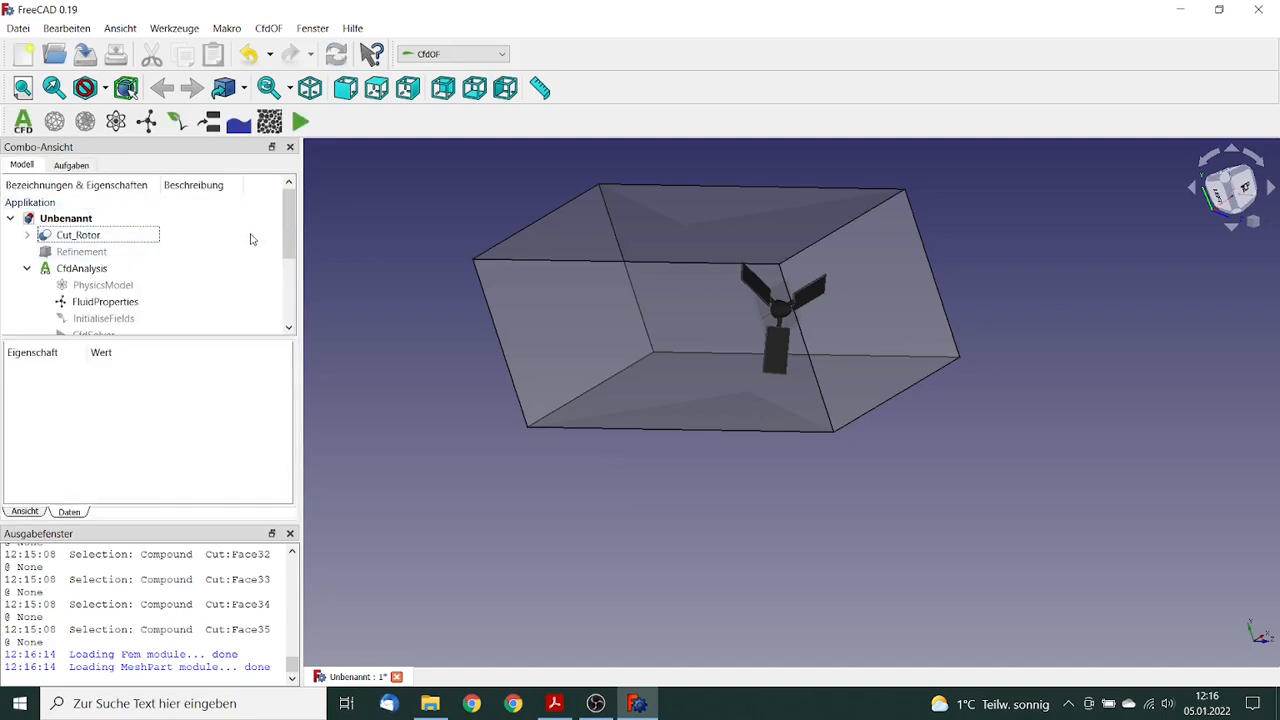
# Step: Add a mesh refinement to Cut_Mesh with a relative element size of 0.500 and the Internal Volume type
pyautogui.moveTo(285, 234); pyautogui.dragTo(285, 294)
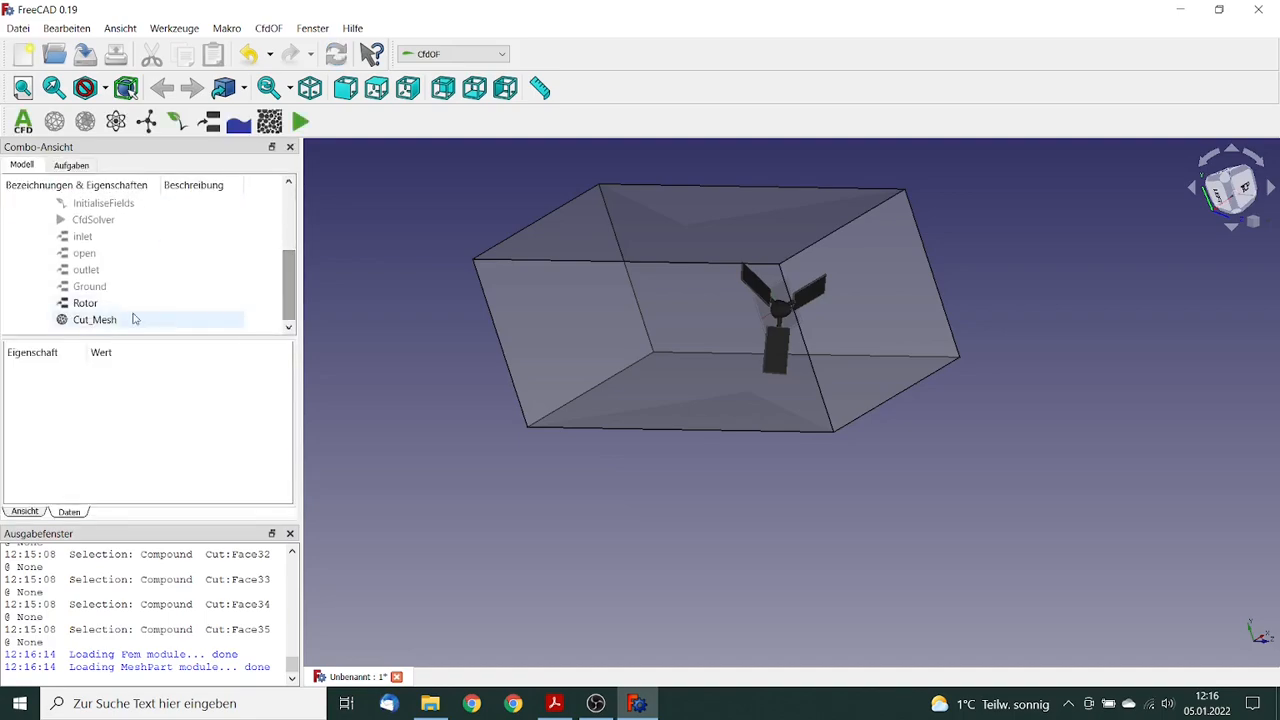
pyautogui.click(100, 320)
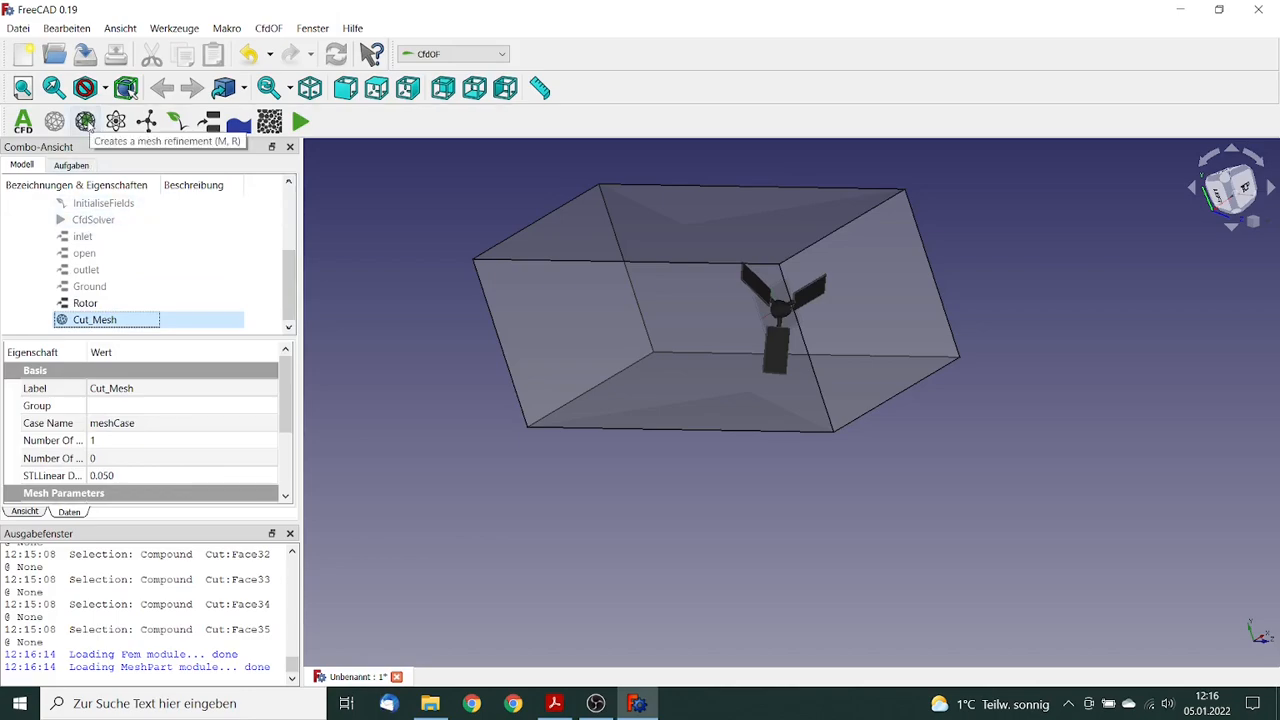
pyautogui.click(86, 122)
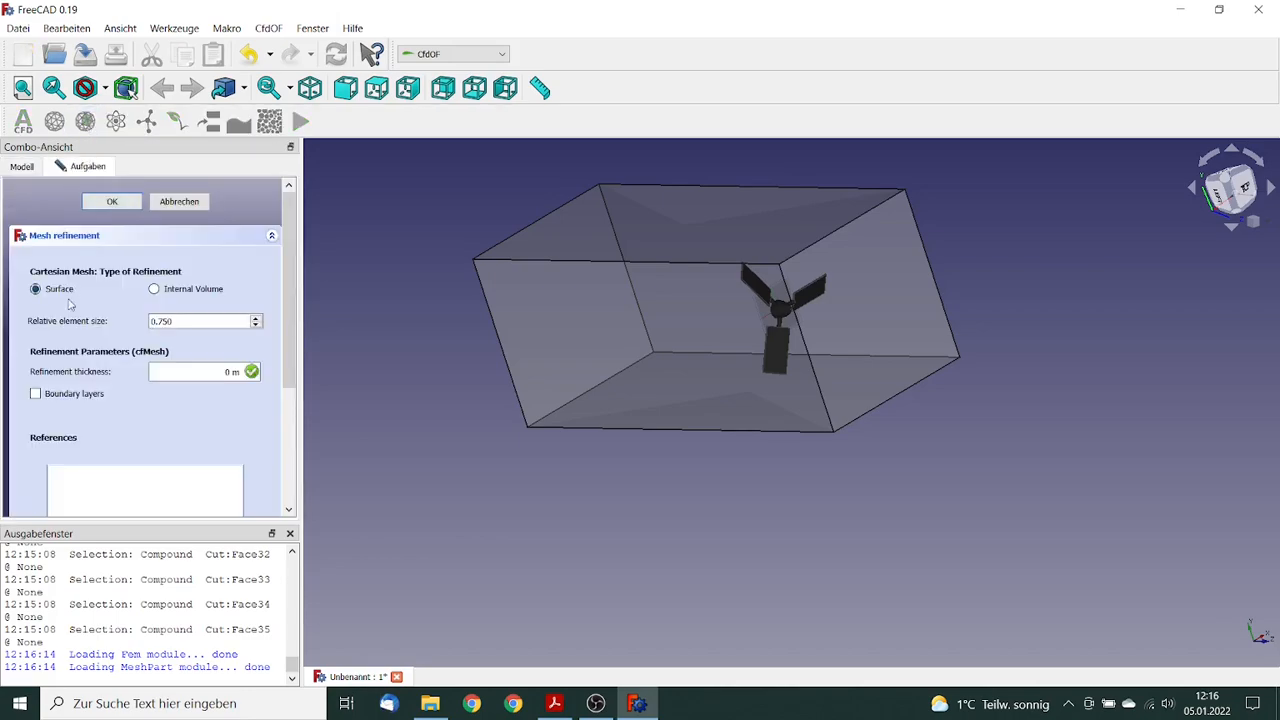
pyautogui.doubleClick(196, 318)
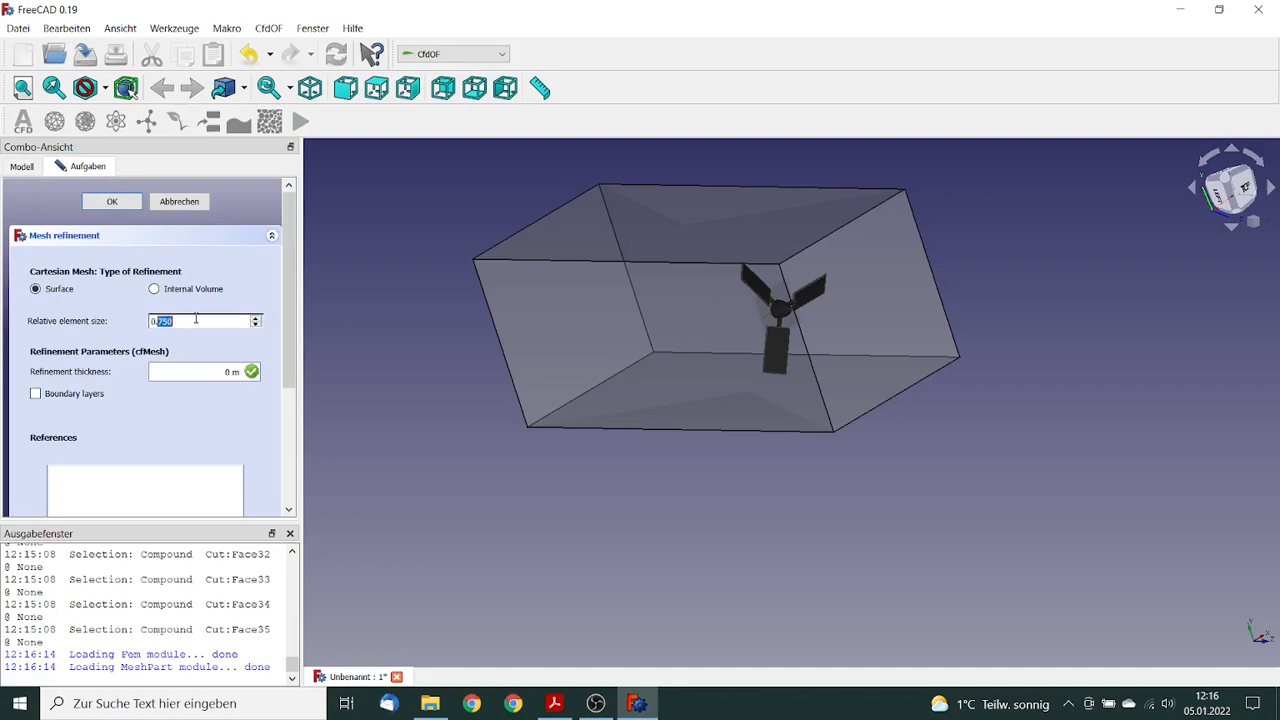
pyautogui.write('500')
pyautogui.click(154, 290)
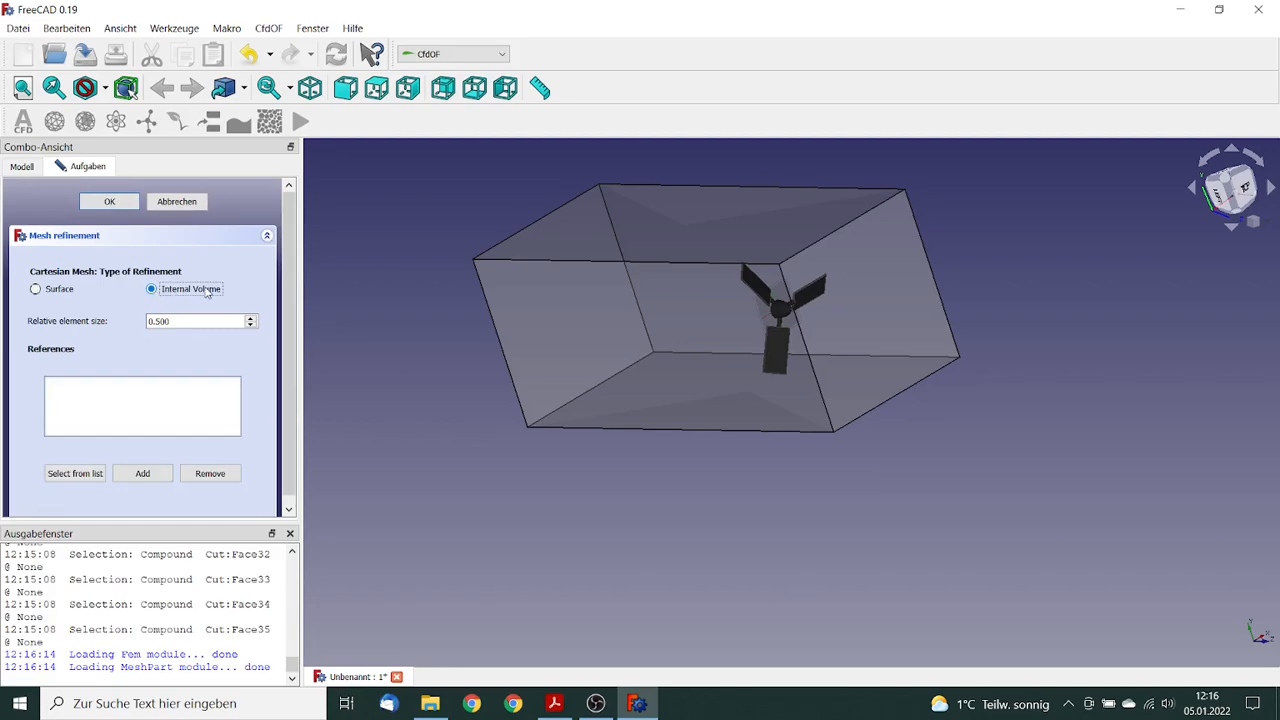
# Step: Use Solid1 of the Refinement box as the refinement's reference, accept it, and expand Cut_Mesh in the model tree
pyautogui.click(88, 475)
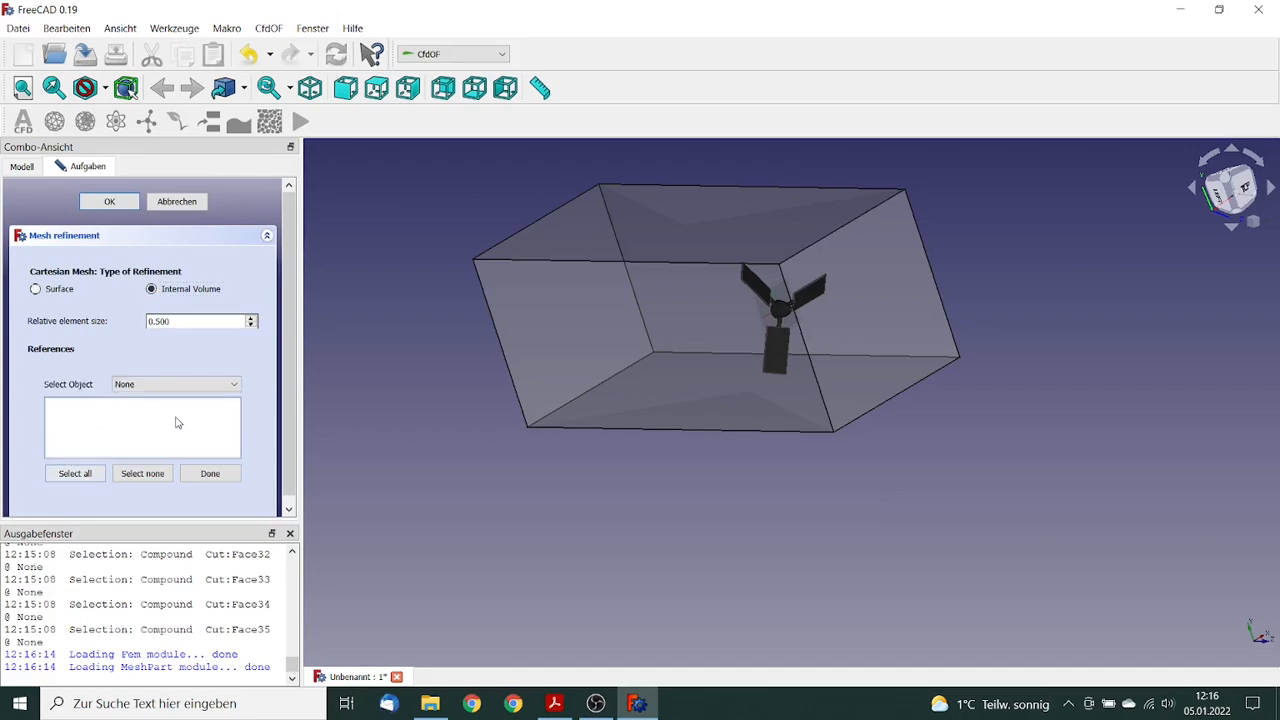
pyautogui.click(234, 386)
pyautogui.scroll(-2, 170, 470)
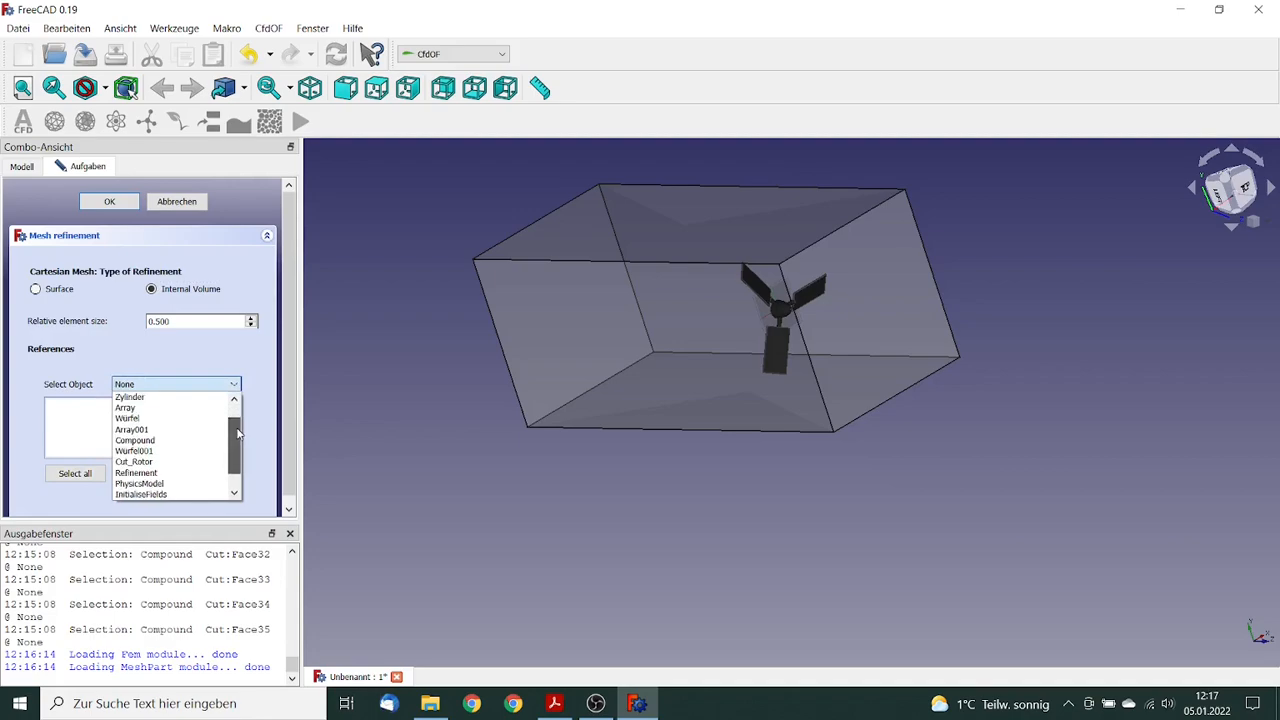
pyautogui.click(164, 474)
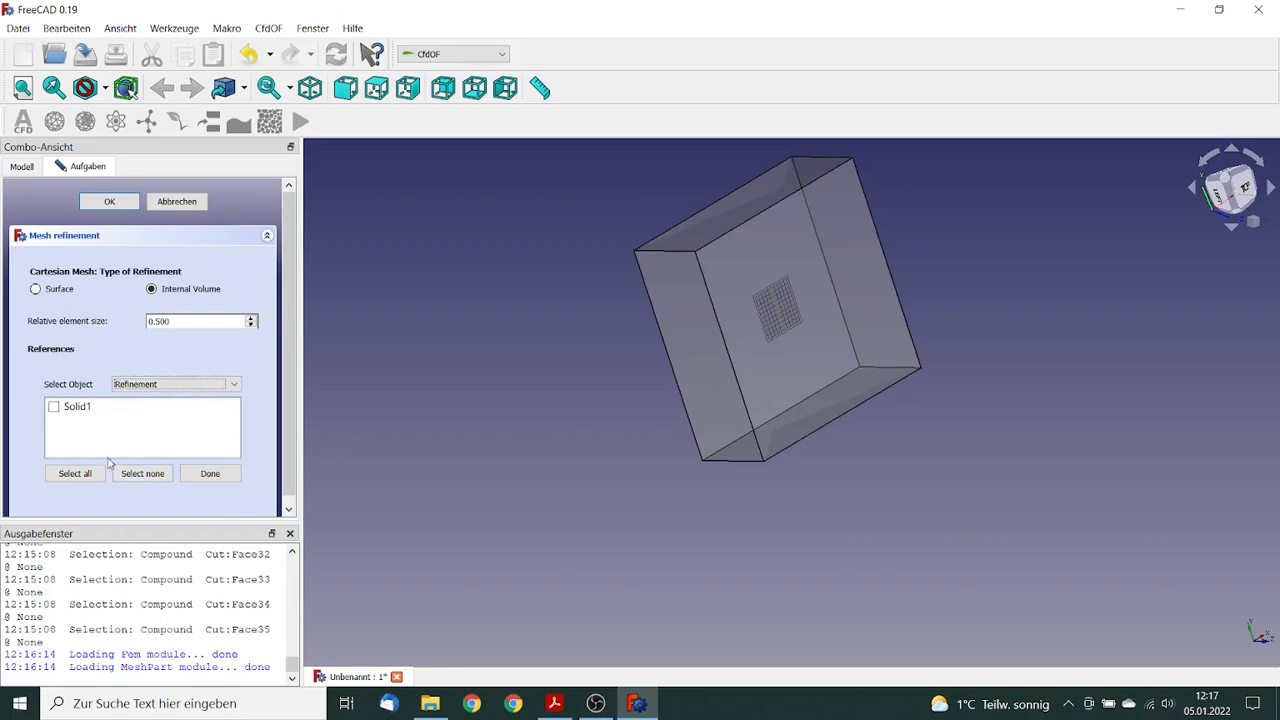
pyautogui.click(74, 473)
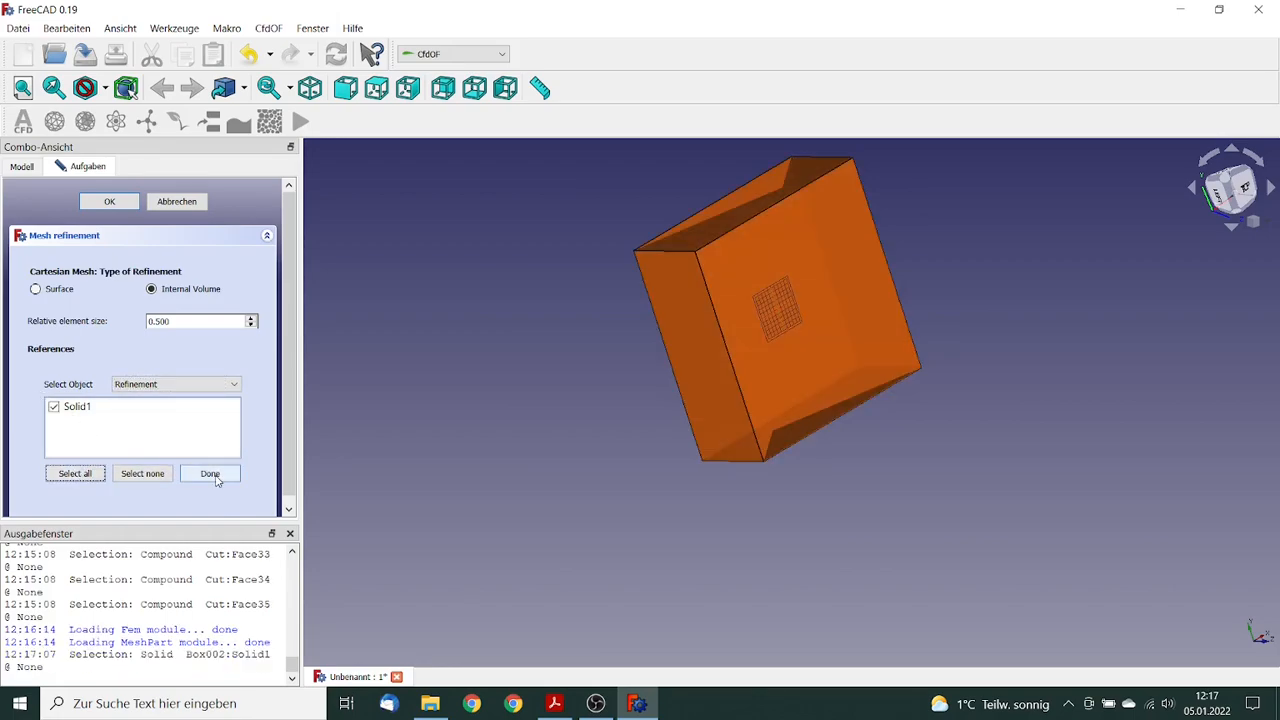
pyautogui.click(214, 477)
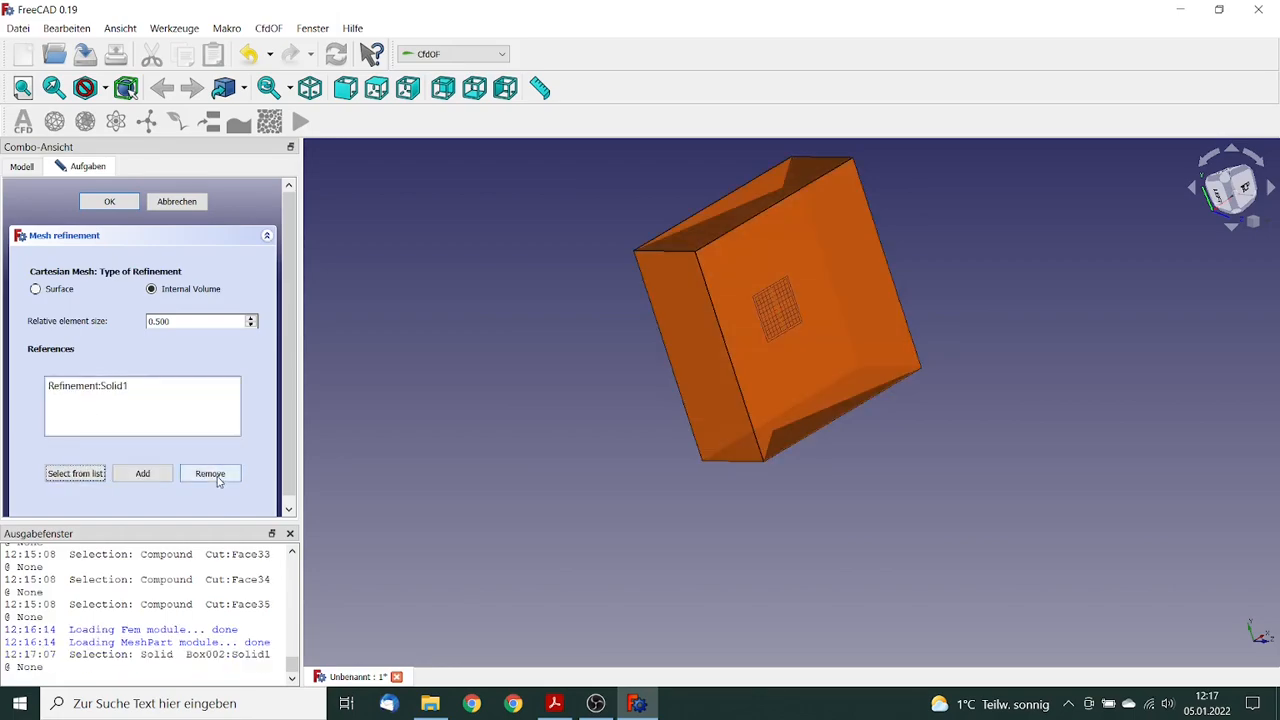
pyautogui.click(128, 205)
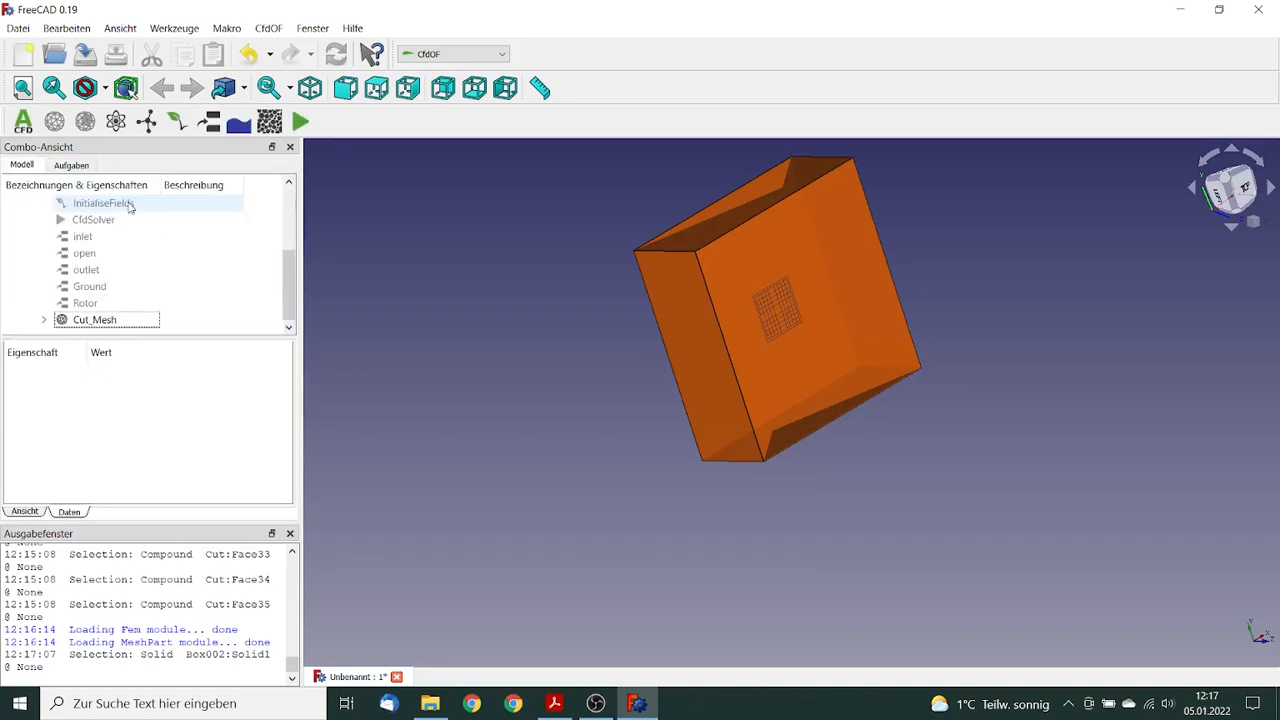
pyautogui.click(44, 321)
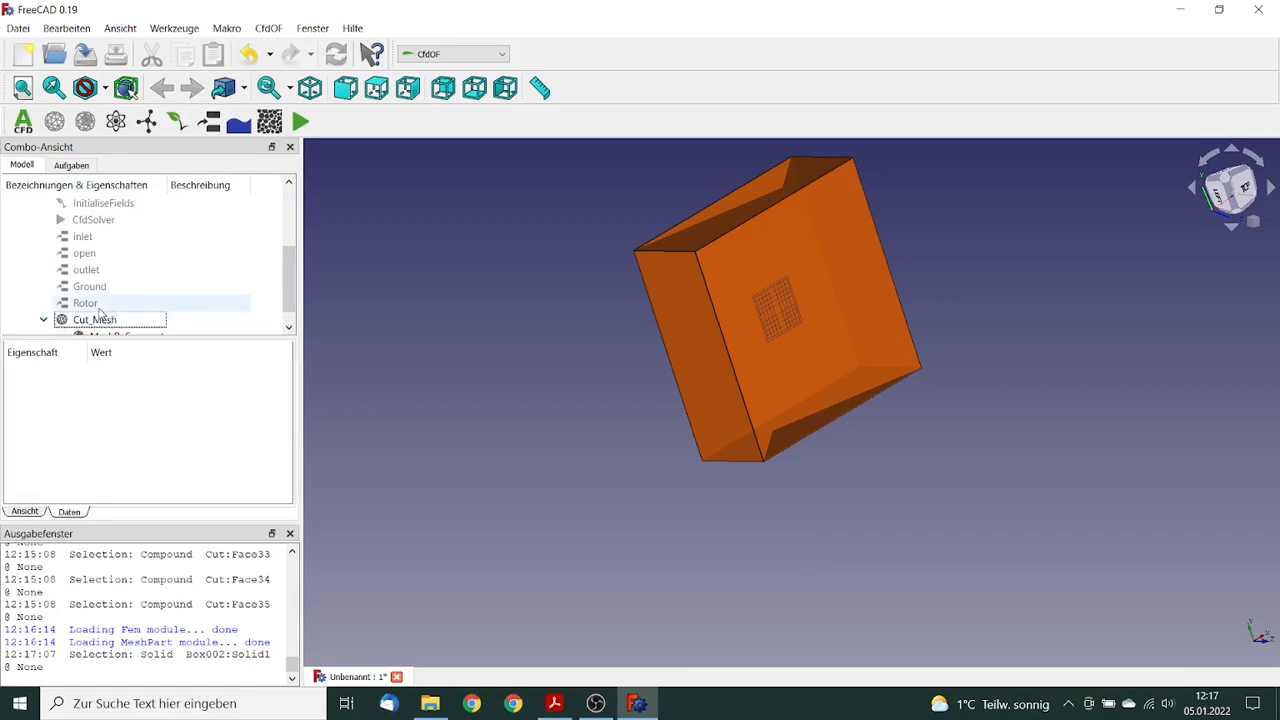
# Step: Add a second mesh refinement to Cut_Mesh of the Surface type with relative element size 0.250 and refinement thickness 10 mm
pyautogui.click(97, 320)
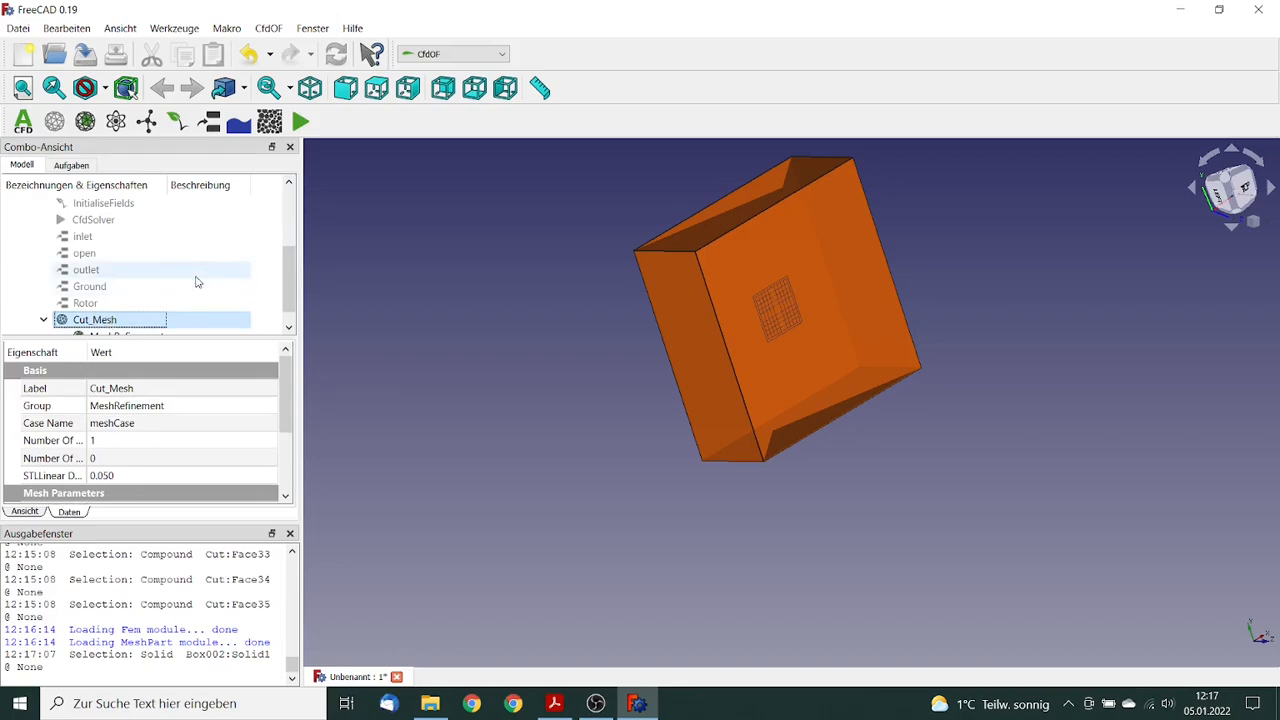
pyautogui.moveTo(286, 271); pyautogui.dragTo(288, 287)
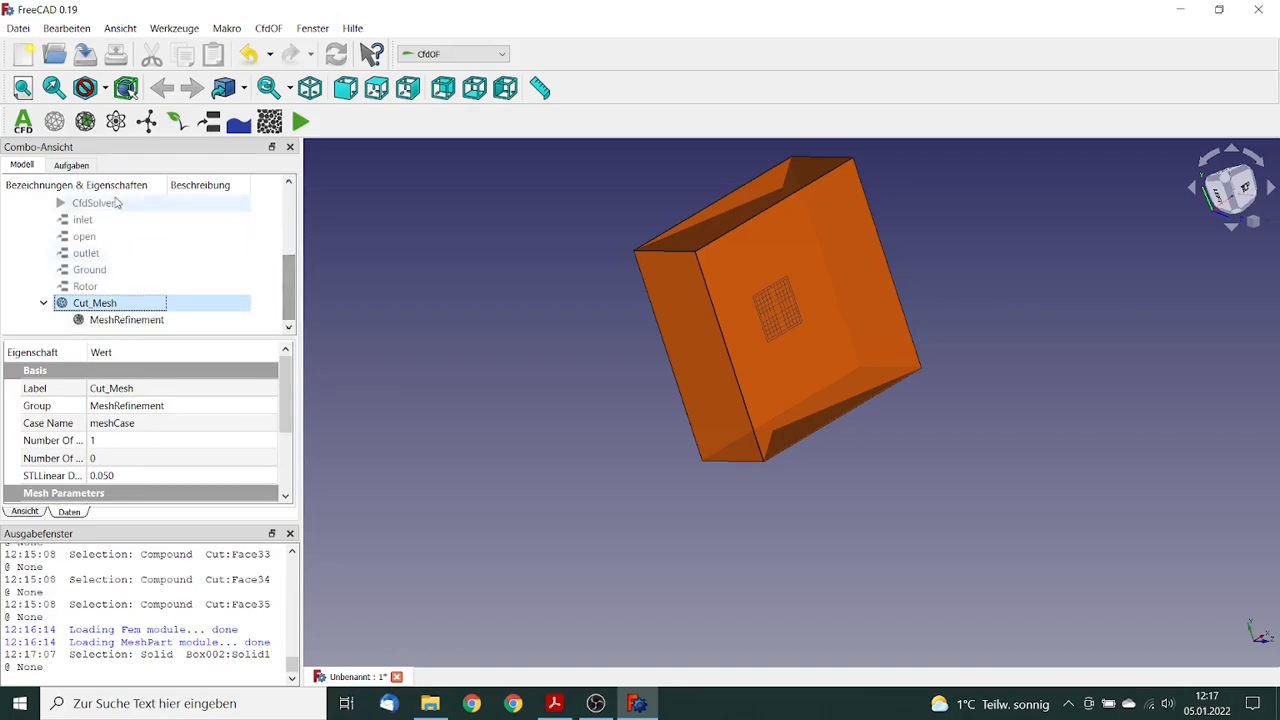
pyautogui.click(87, 122)
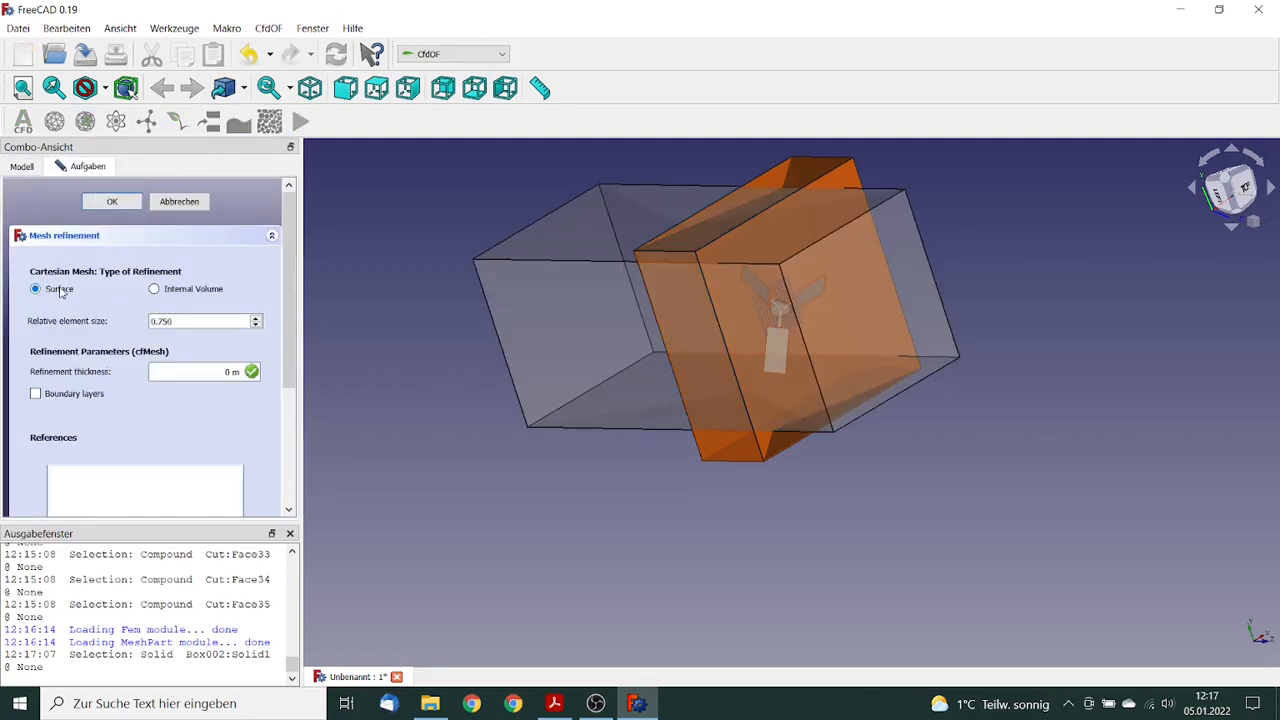
pyautogui.click(166, 320)
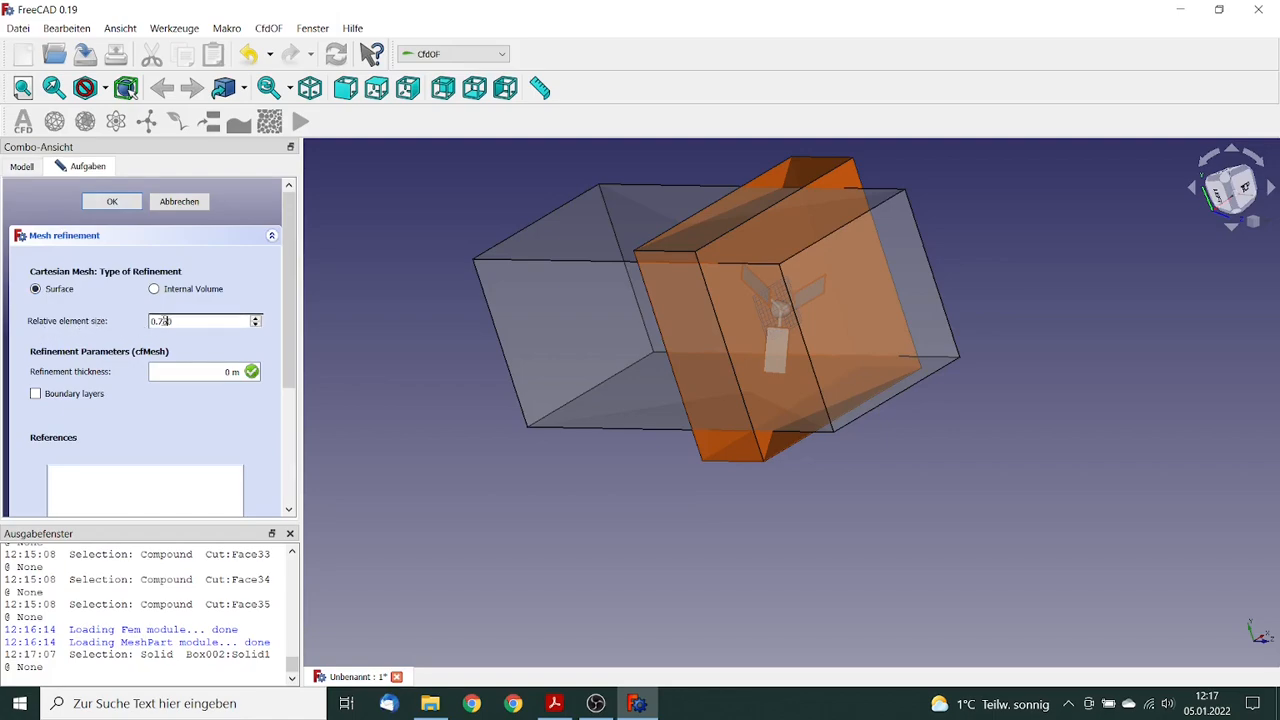
pyautogui.moveTo(159, 320); pyautogui.dragTo(194, 320)
pyautogui.write('2')
pyautogui.moveTo(222, 372); pyautogui.dragTo(241, 372)
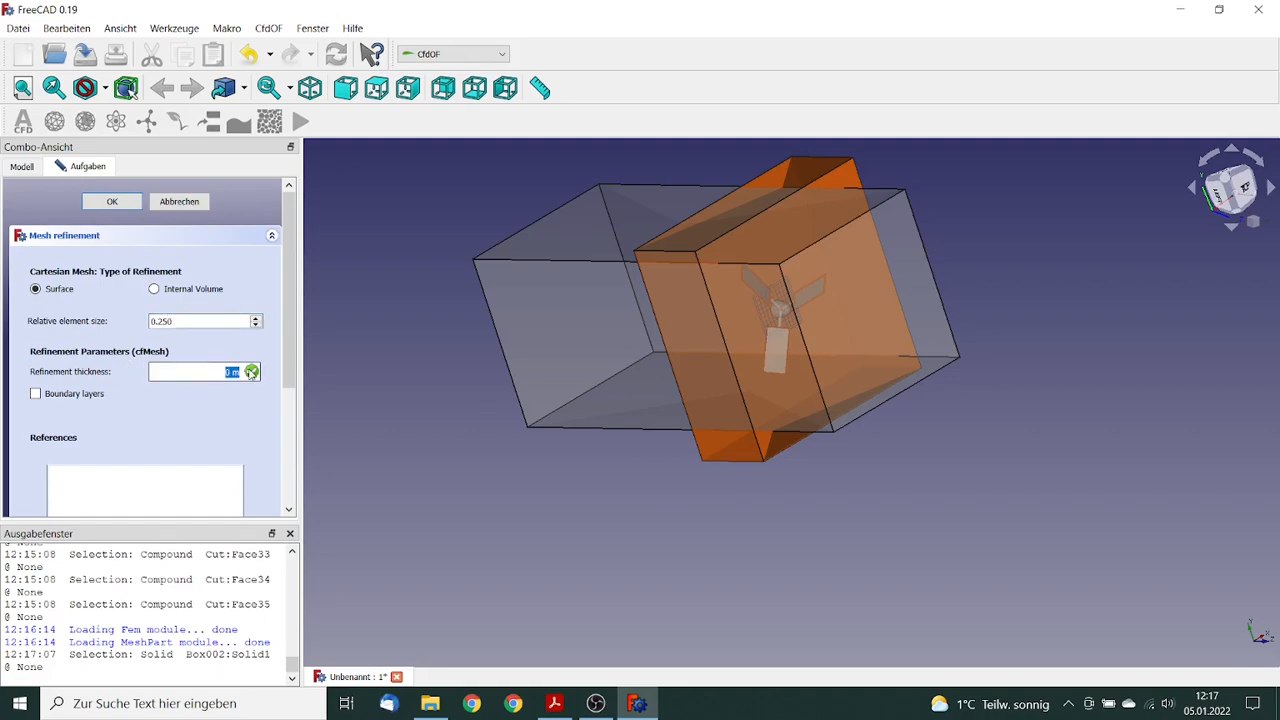
pyautogui.write('10 mm')
pyautogui.press('Tab')
# Step: Choose Cut_Rotor as the refinement's reference object and select all of its faces from the list
pyautogui.moveTo(288, 368); pyautogui.dragTo(290, 464)
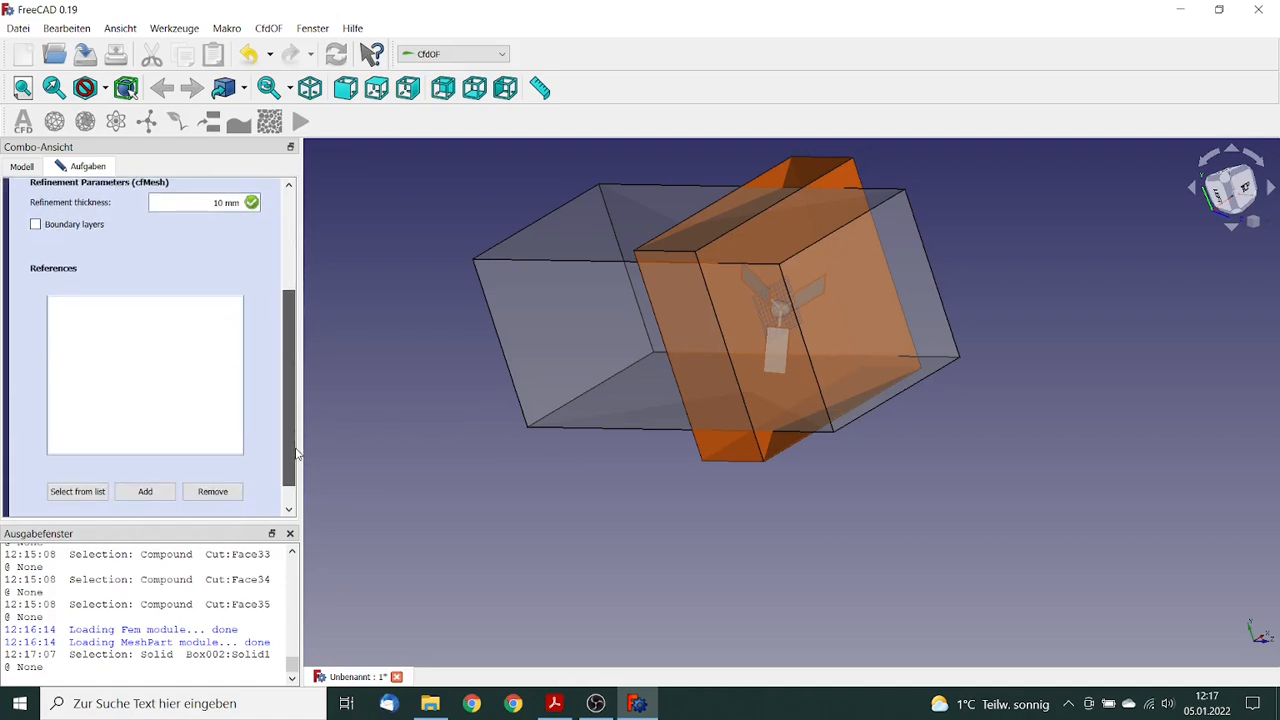
pyautogui.click(88, 493)
pyautogui.click(237, 305)
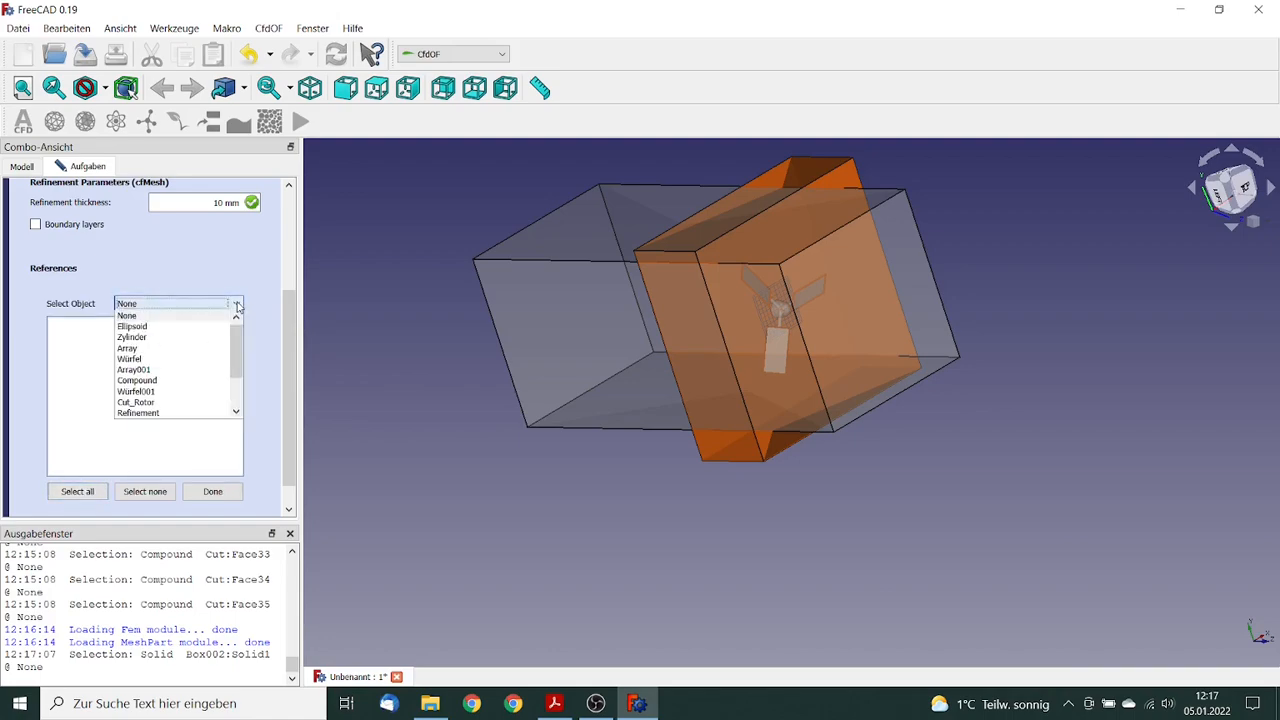
pyautogui.click(157, 403)
pyautogui.click(77, 491)
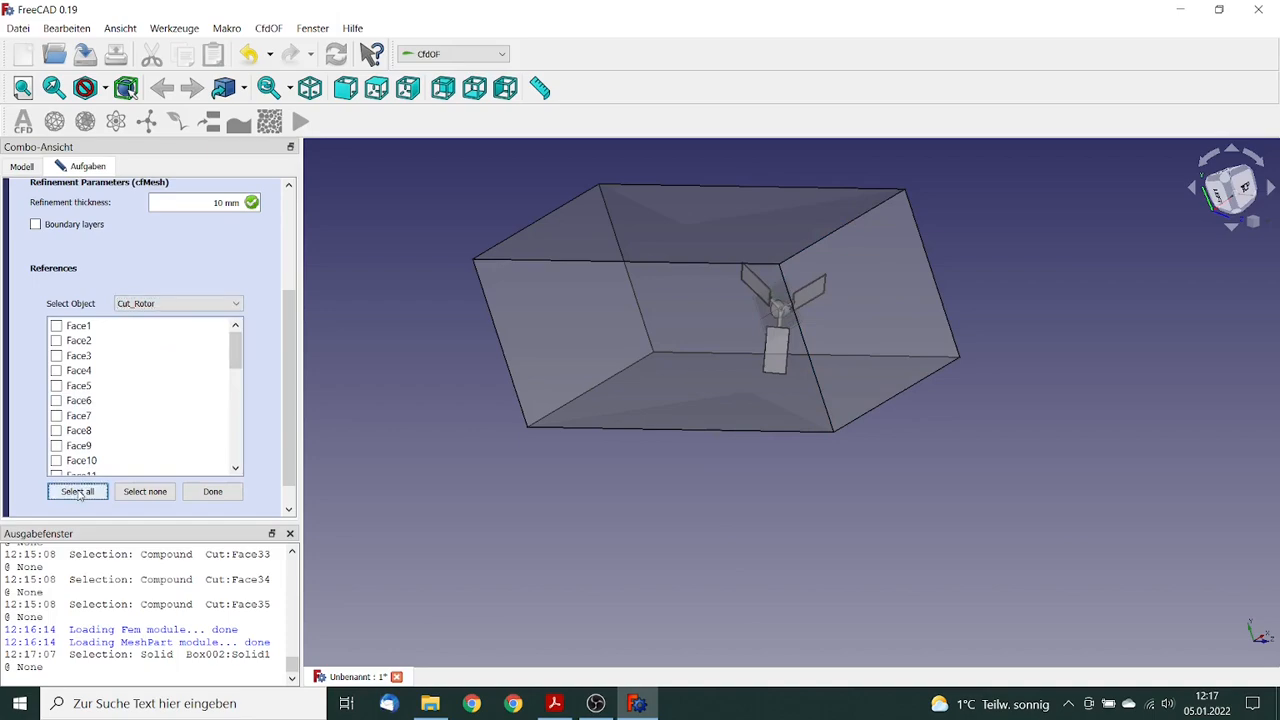
# Step: Exclude Face1 to Face6 from the selected Cut_Rotor faces, finish the reference selection and accept the refinement
pyautogui.click(56, 326)
pyautogui.click(56, 341)
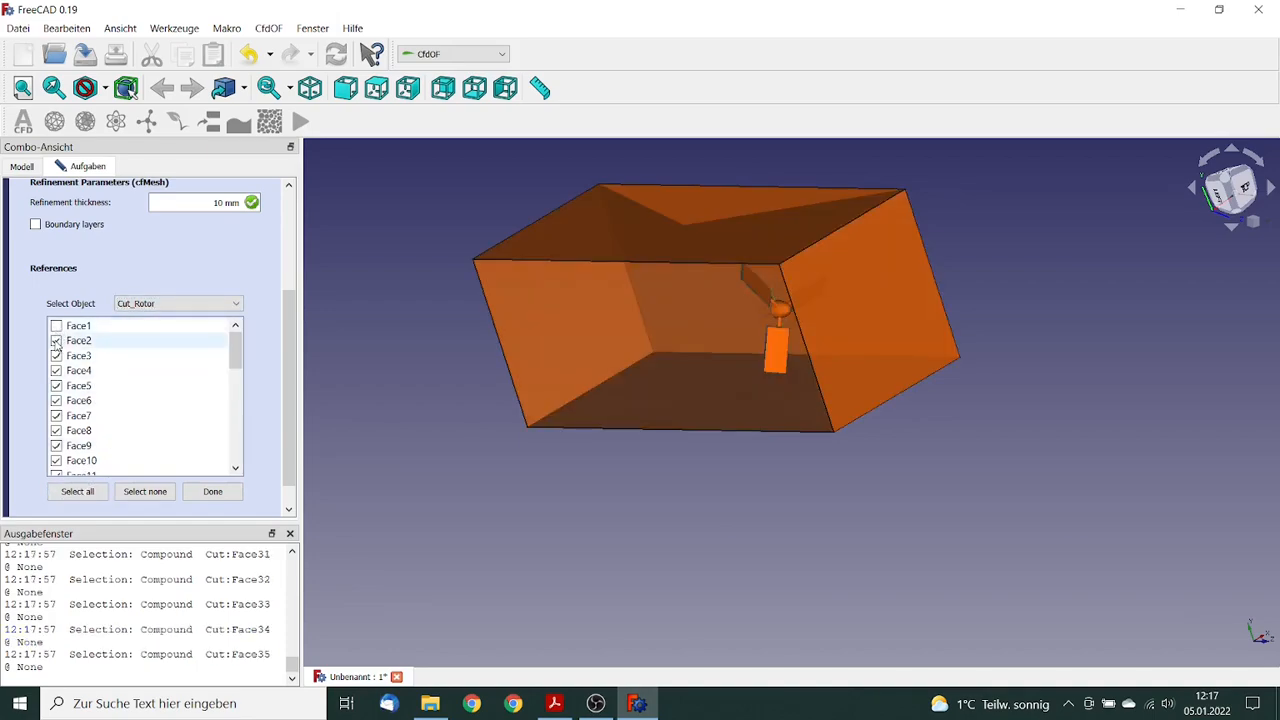
pyautogui.click(56, 356)
pyautogui.click(56, 371)
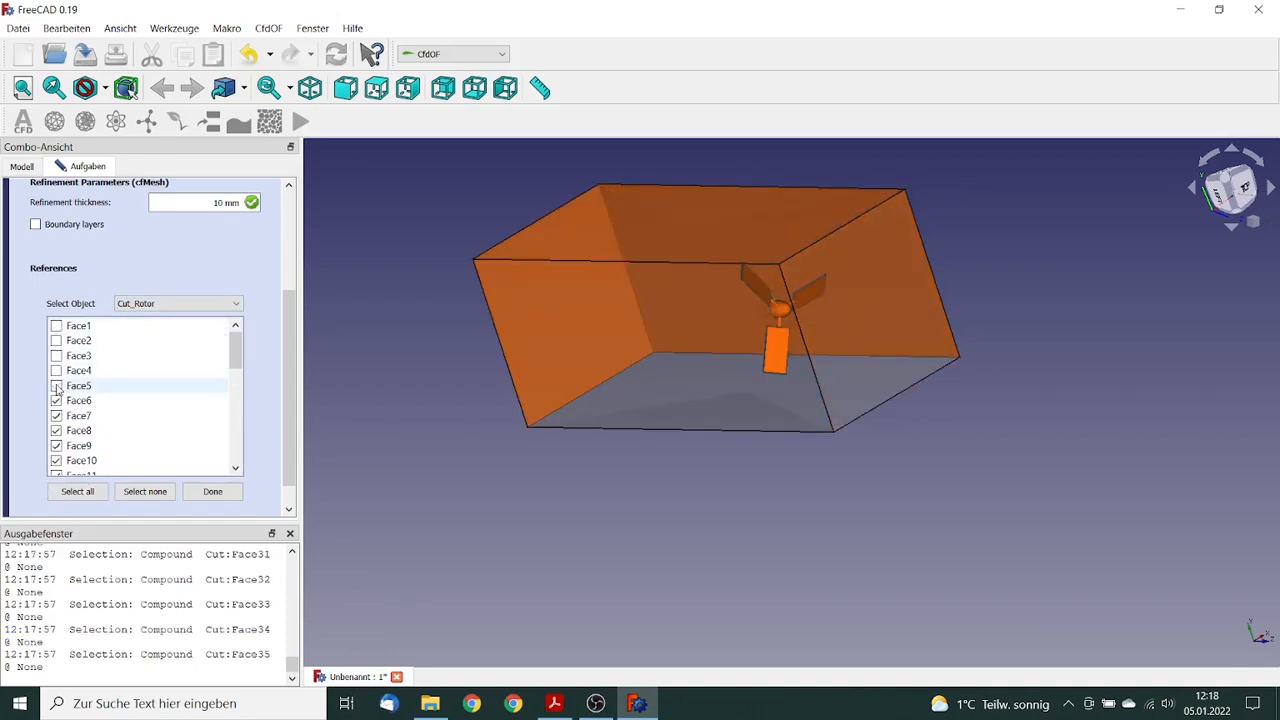
pyautogui.click(56, 401)
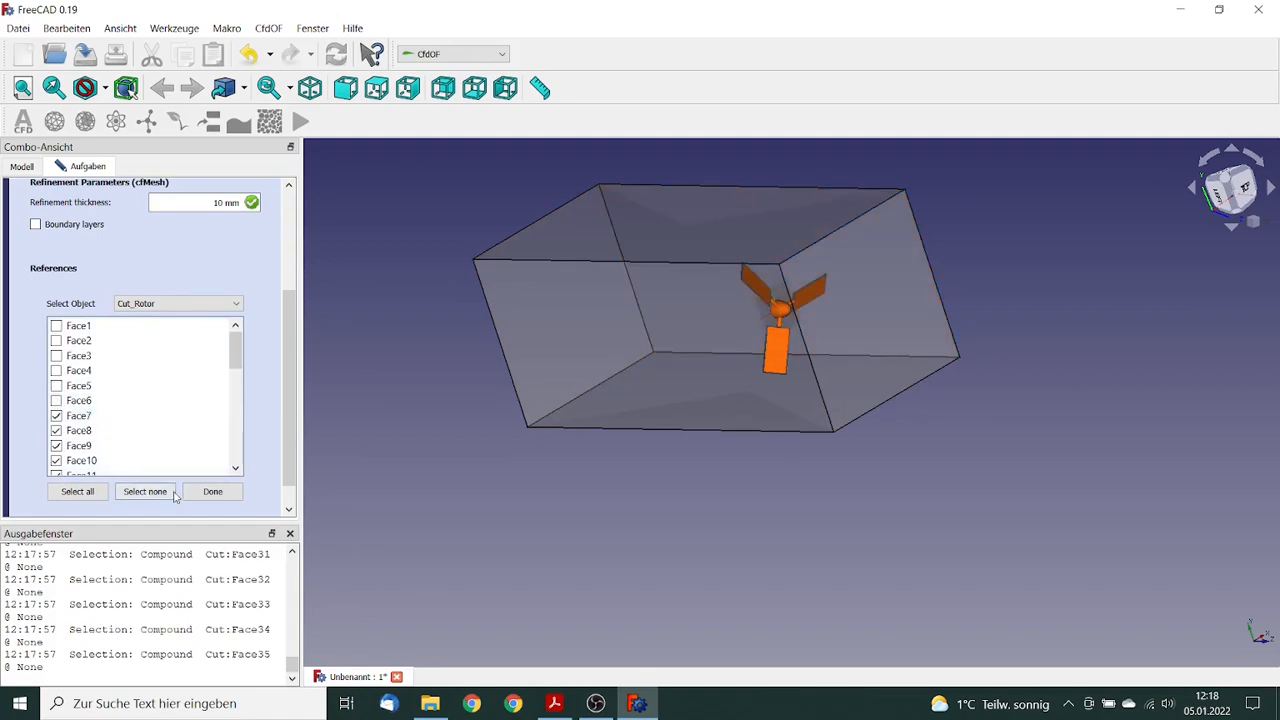
pyautogui.click(212, 491)
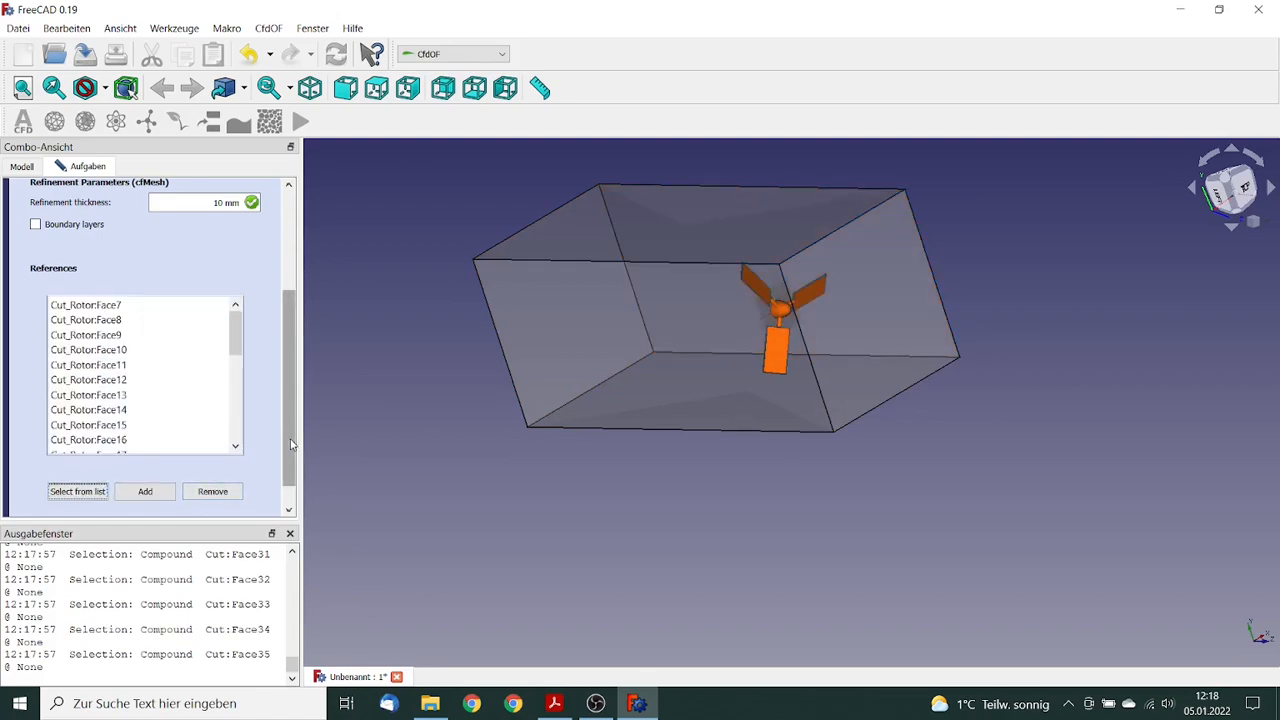
pyautogui.scroll(-1, 291, 444)
pyautogui.scroll(5, 291, 444)
pyautogui.click(113, 202)
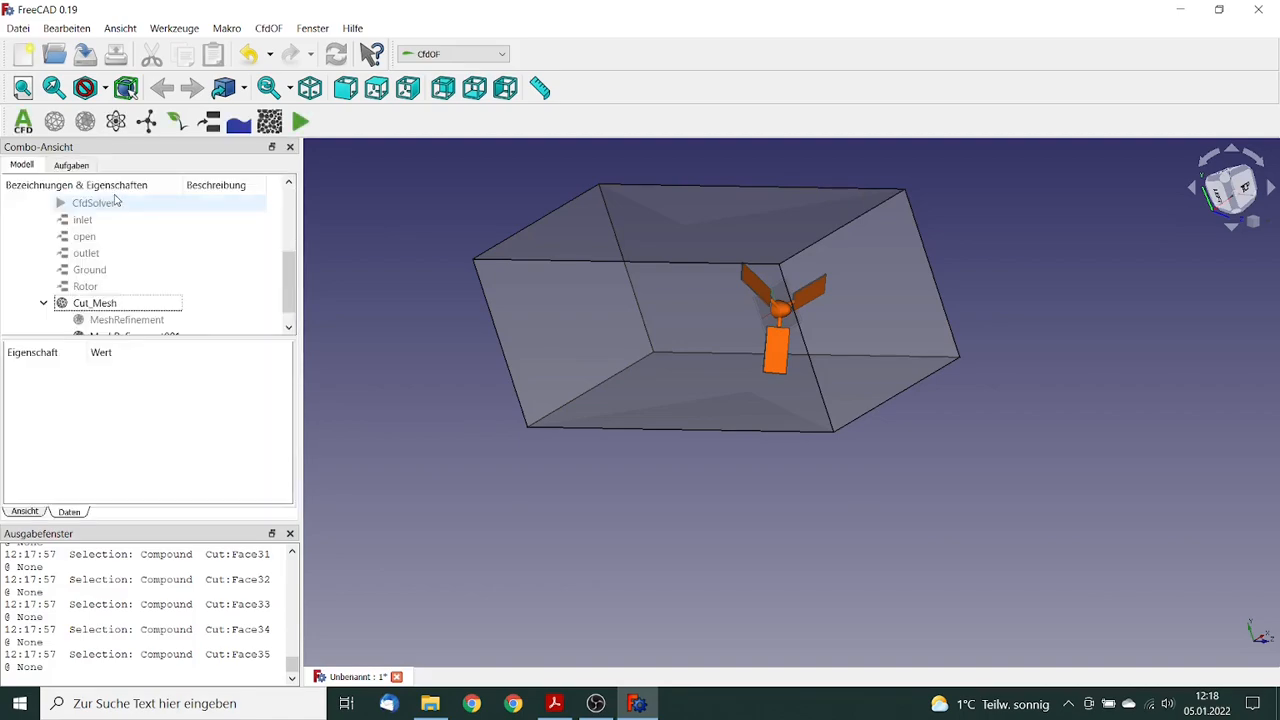
# Step: Write the mesh case and run the mesher for Cut_Mesh, load the resulting surface mesh and close the mesh settings
pyautogui.doubleClick(107, 307)
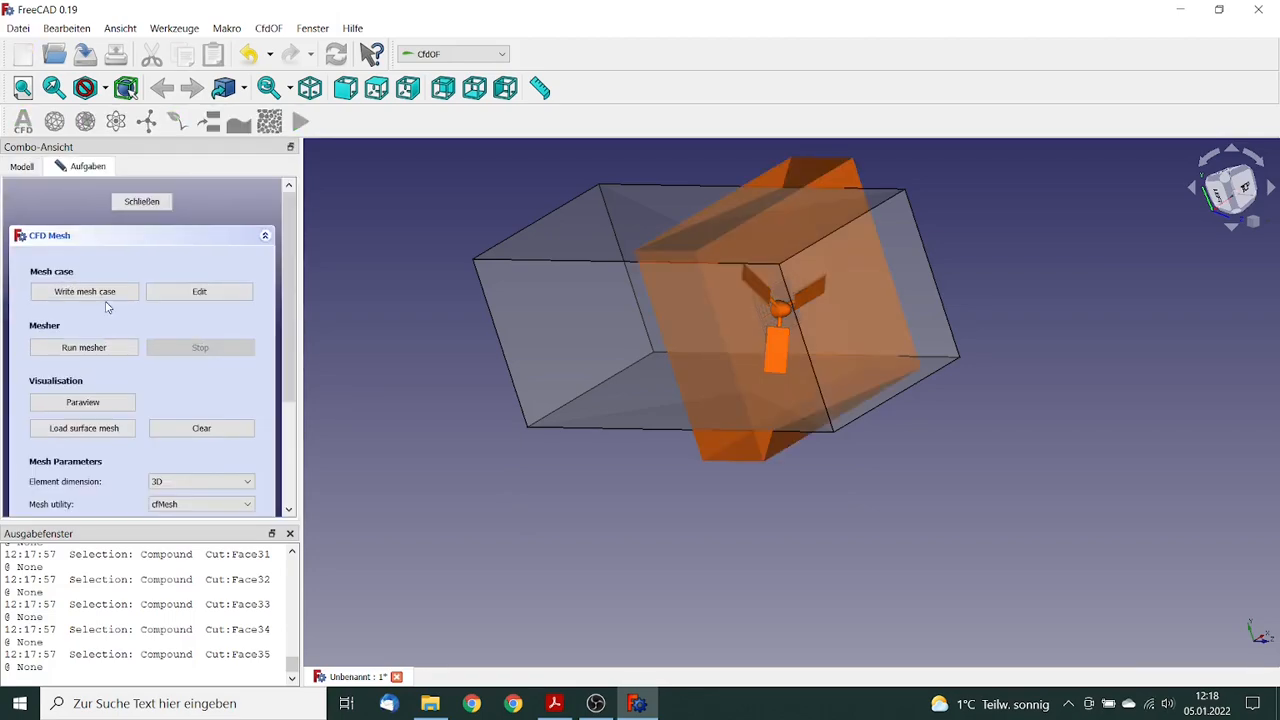
pyautogui.click(101, 291)
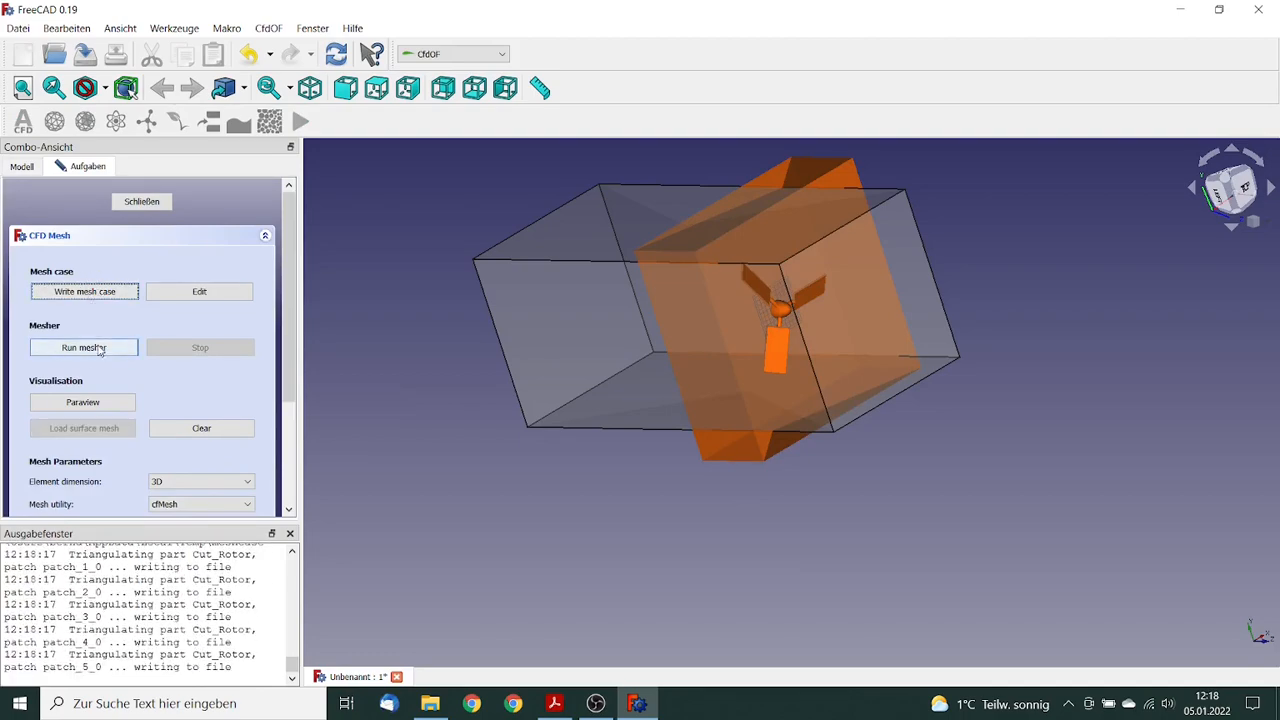
pyautogui.click(84, 347)
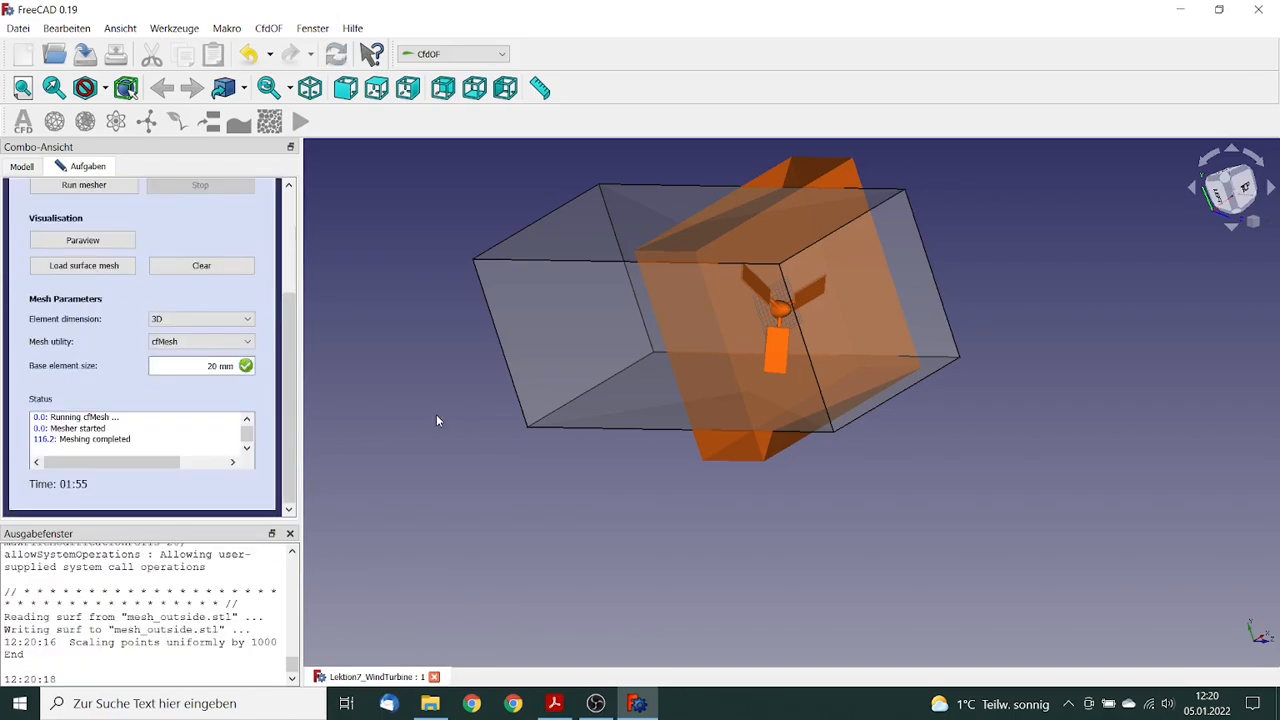
pyautogui.click(89, 267)
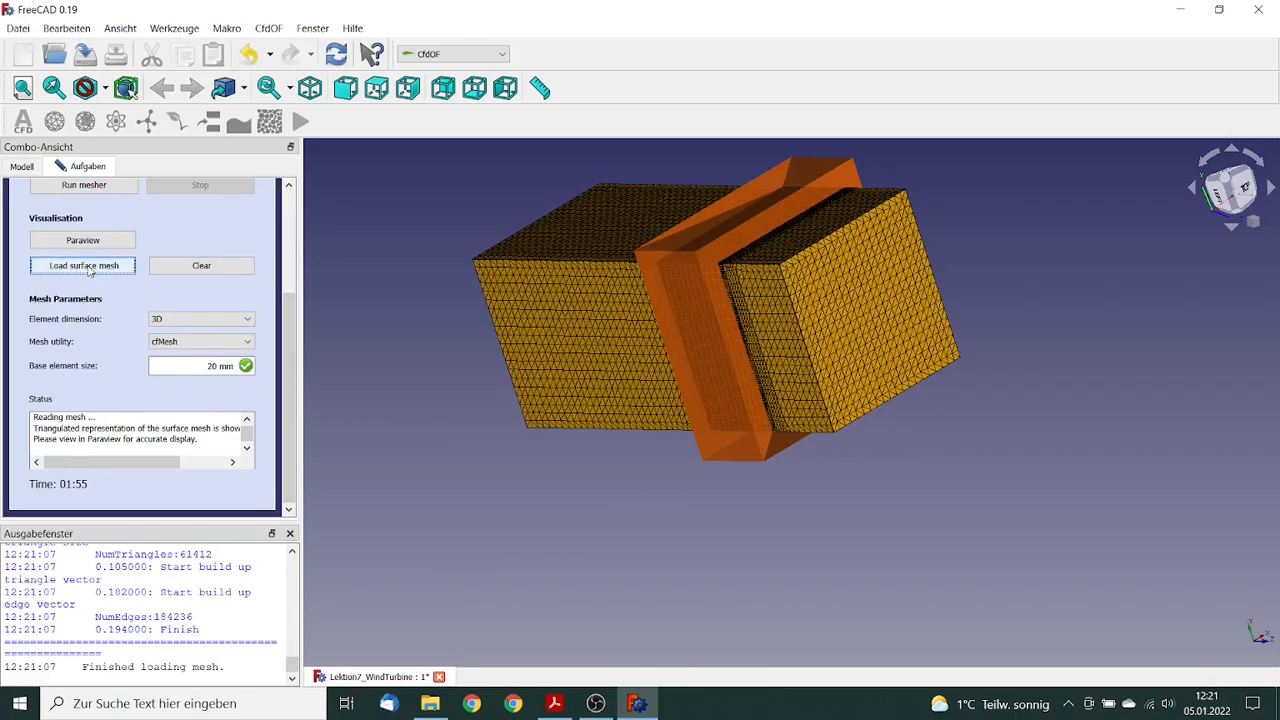
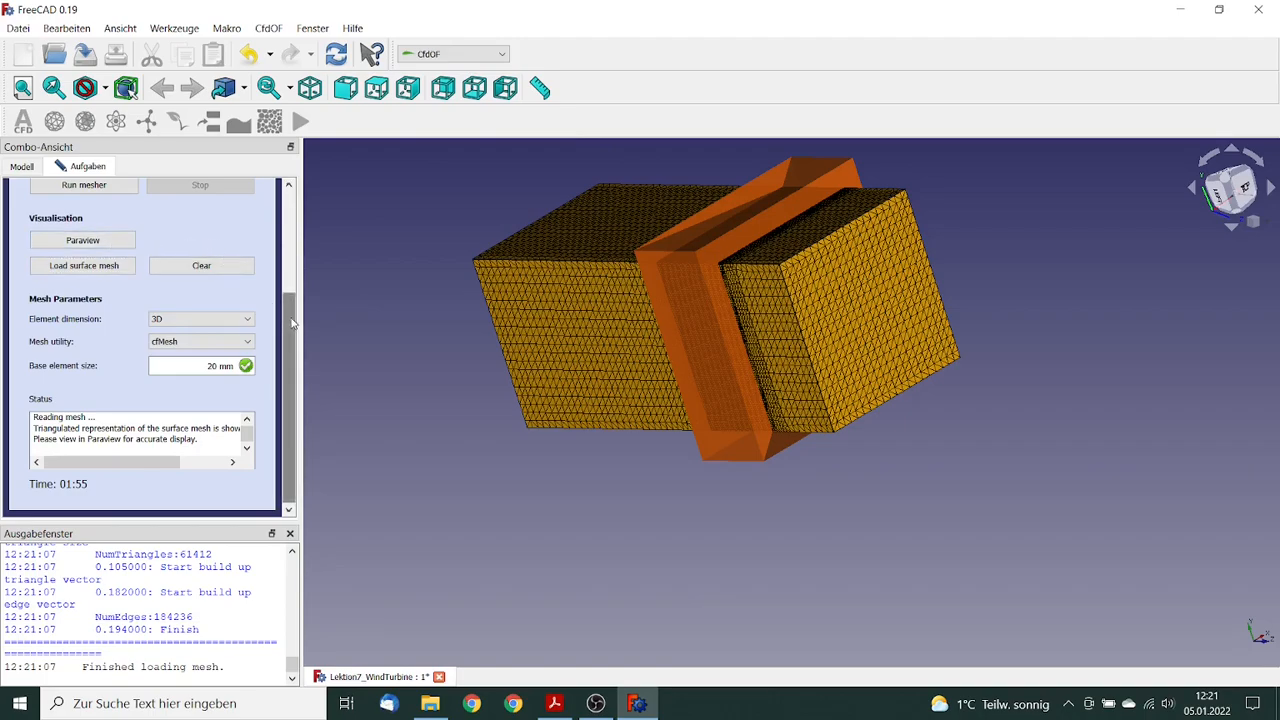
pyautogui.moveTo(289, 322); pyautogui.dragTo(293, 200)
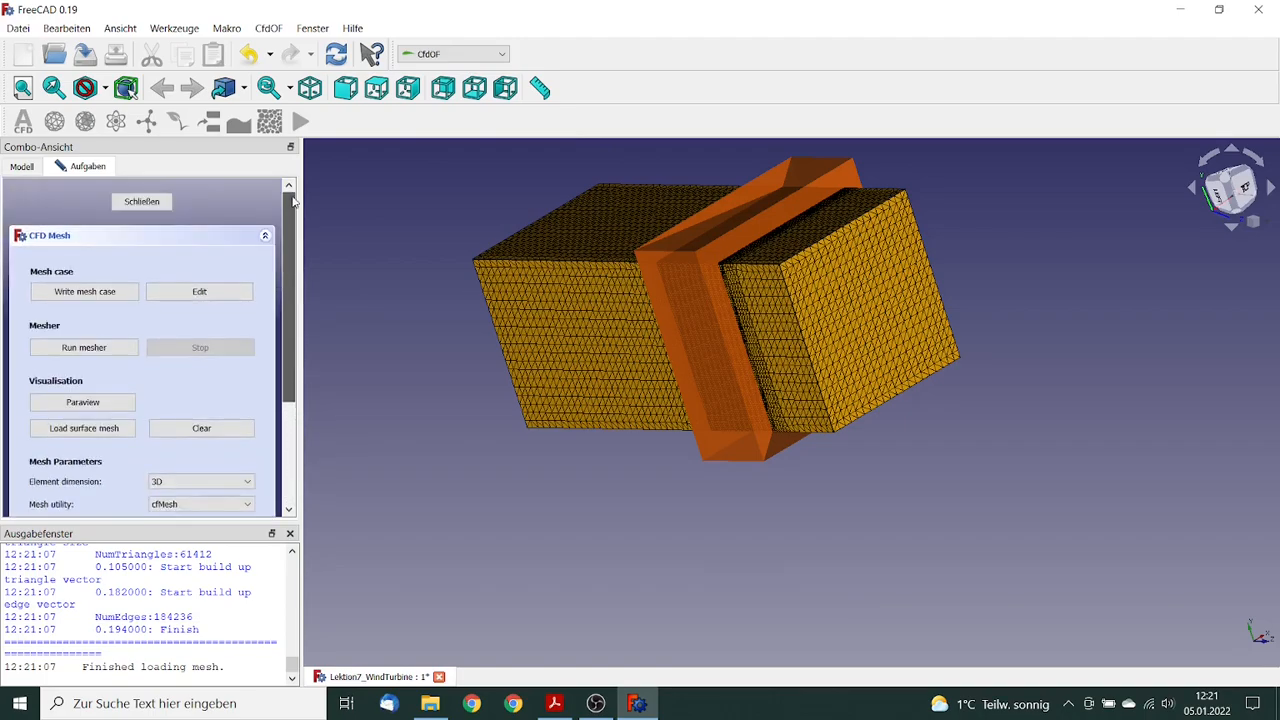
pyautogui.click(141, 202)
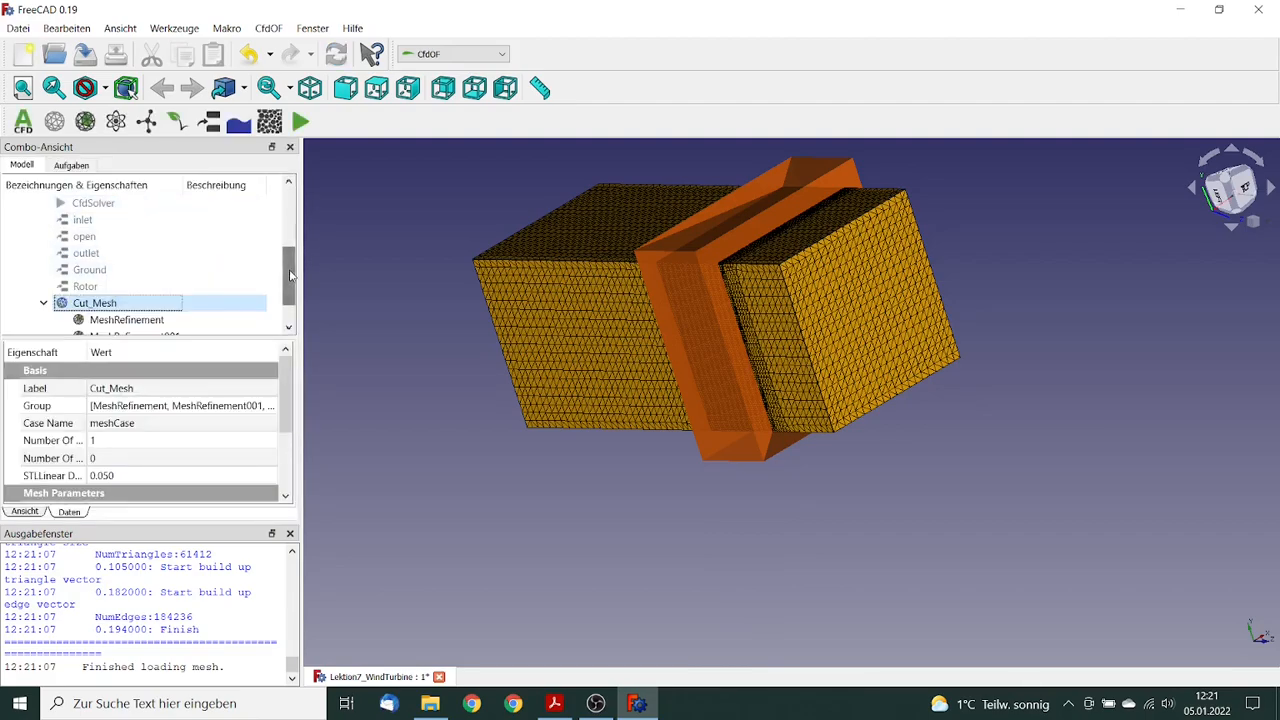
# Step: Write the solver case from CfdSolver and open its case folder for external editing
pyautogui.moveTo(290, 273); pyautogui.dragTo(291, 250)
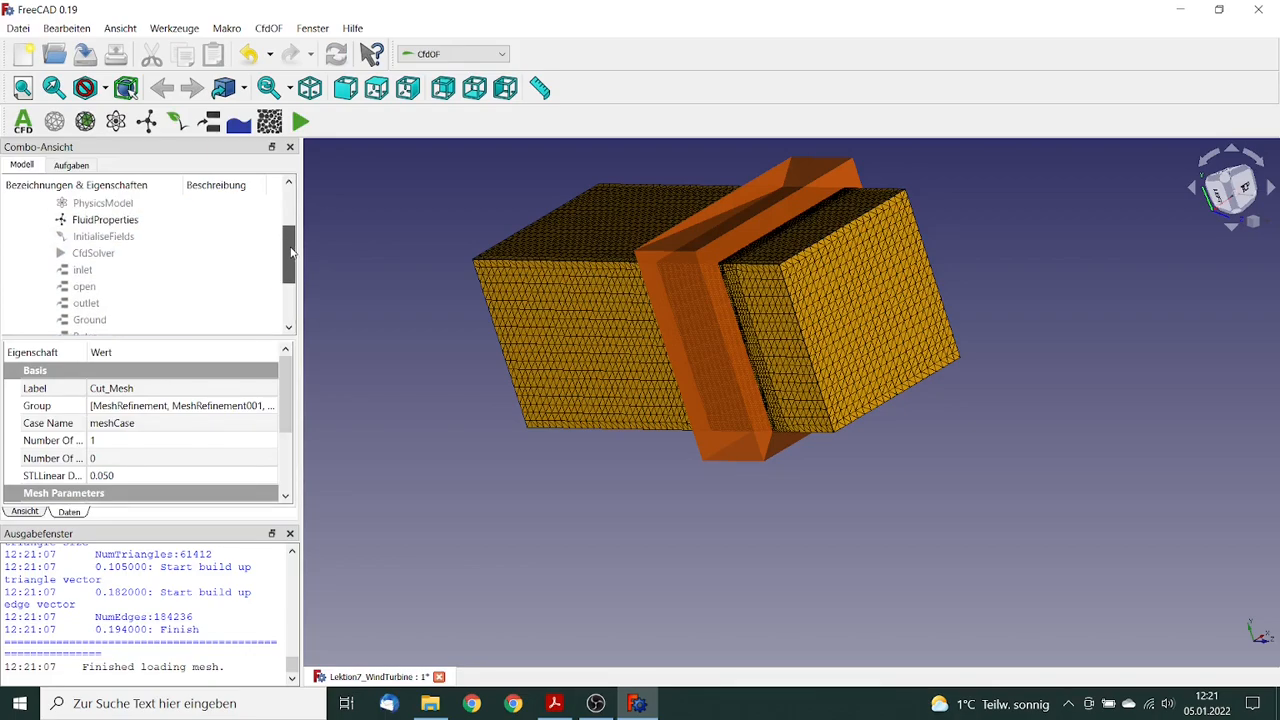
pyautogui.doubleClick(105, 255)
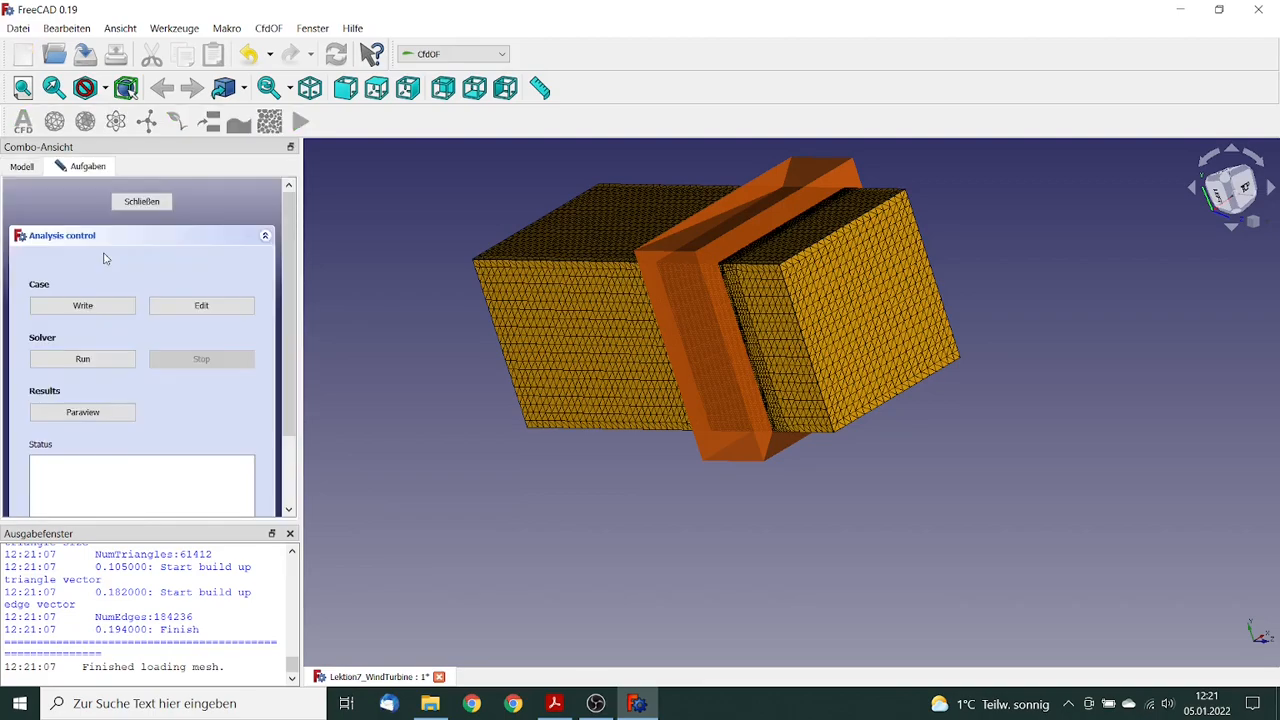
pyautogui.click(96, 309)
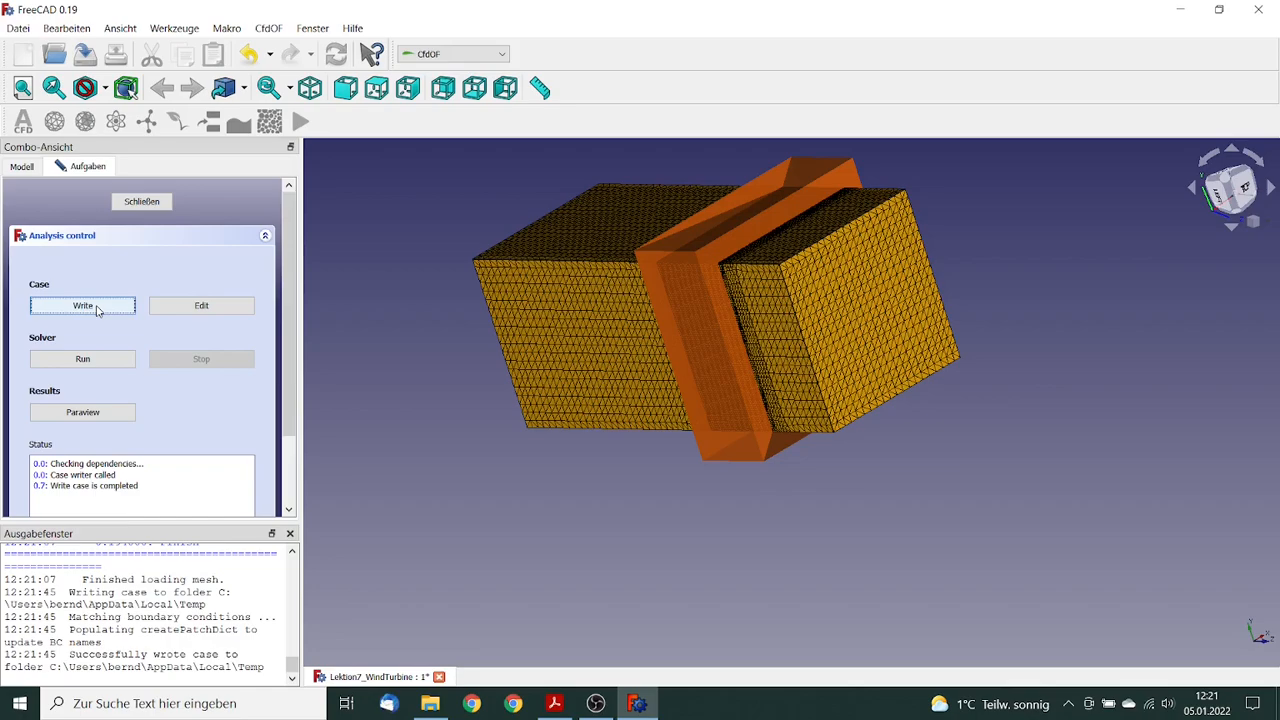
pyautogui.click(205, 308)
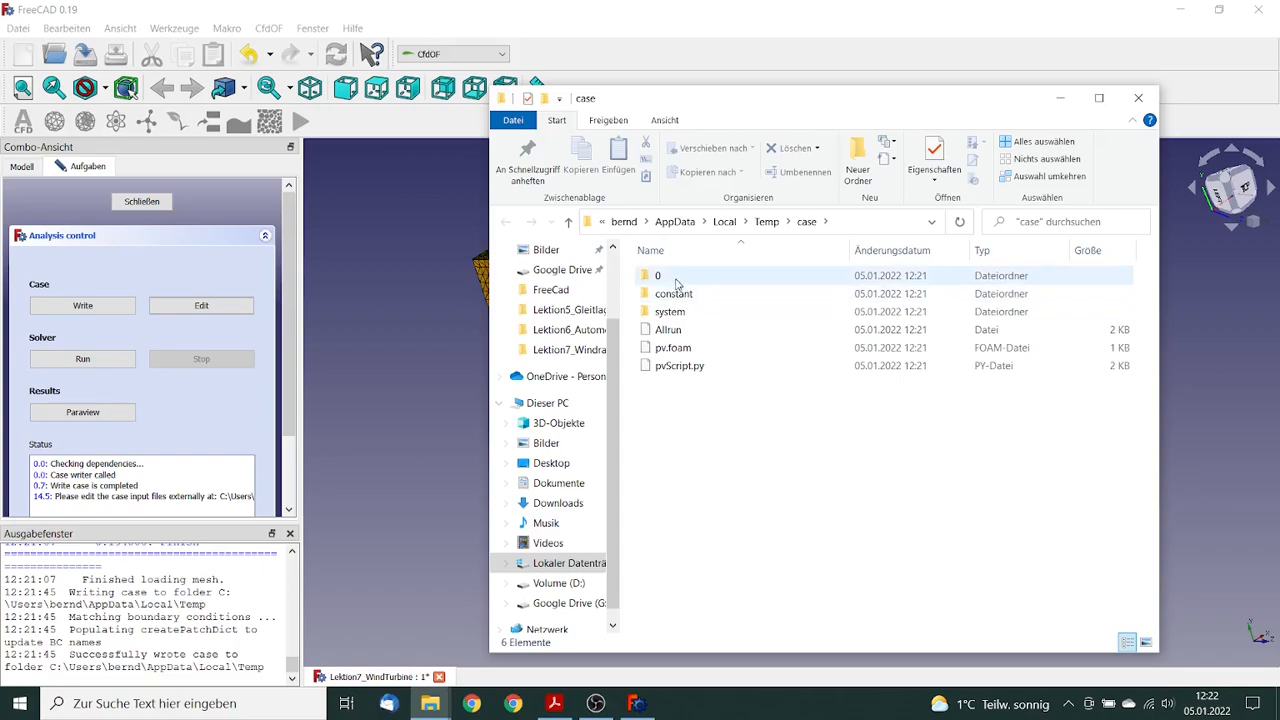
# Step: Open the velocity file U from the case's 0 folder in Notepad++
pyautogui.doubleClick(658, 276)
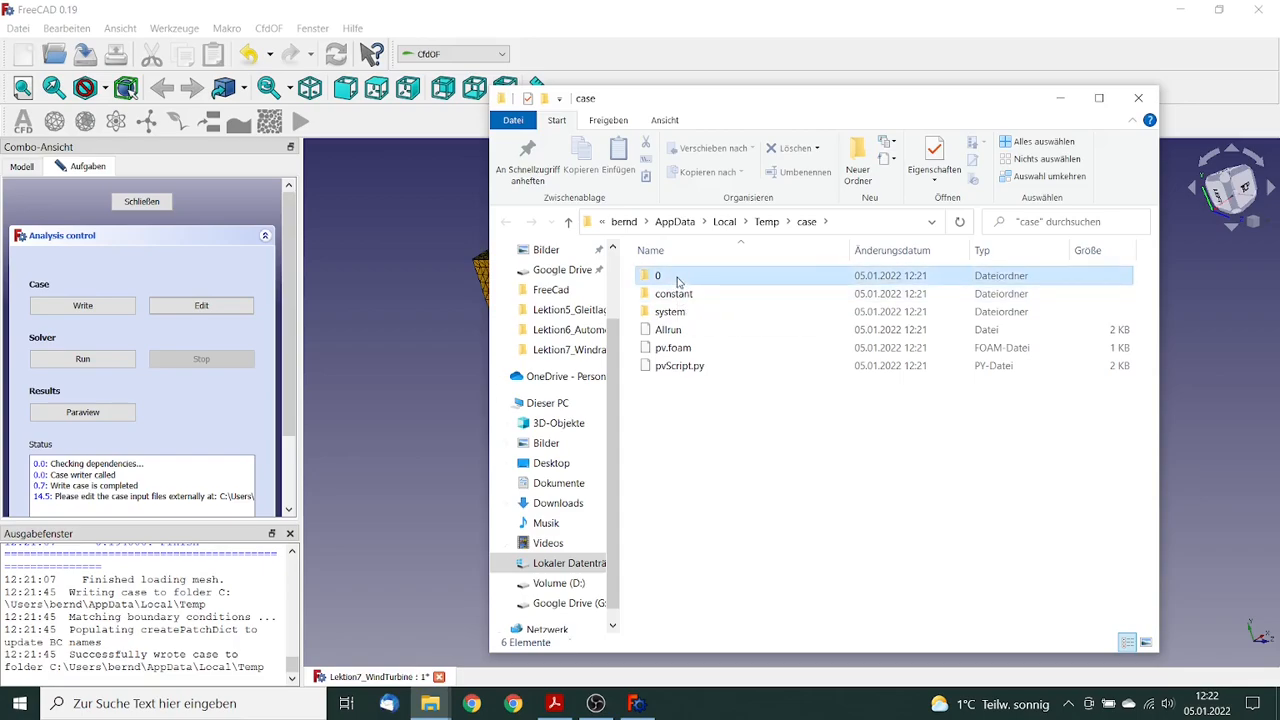
pyautogui.click(677, 349)
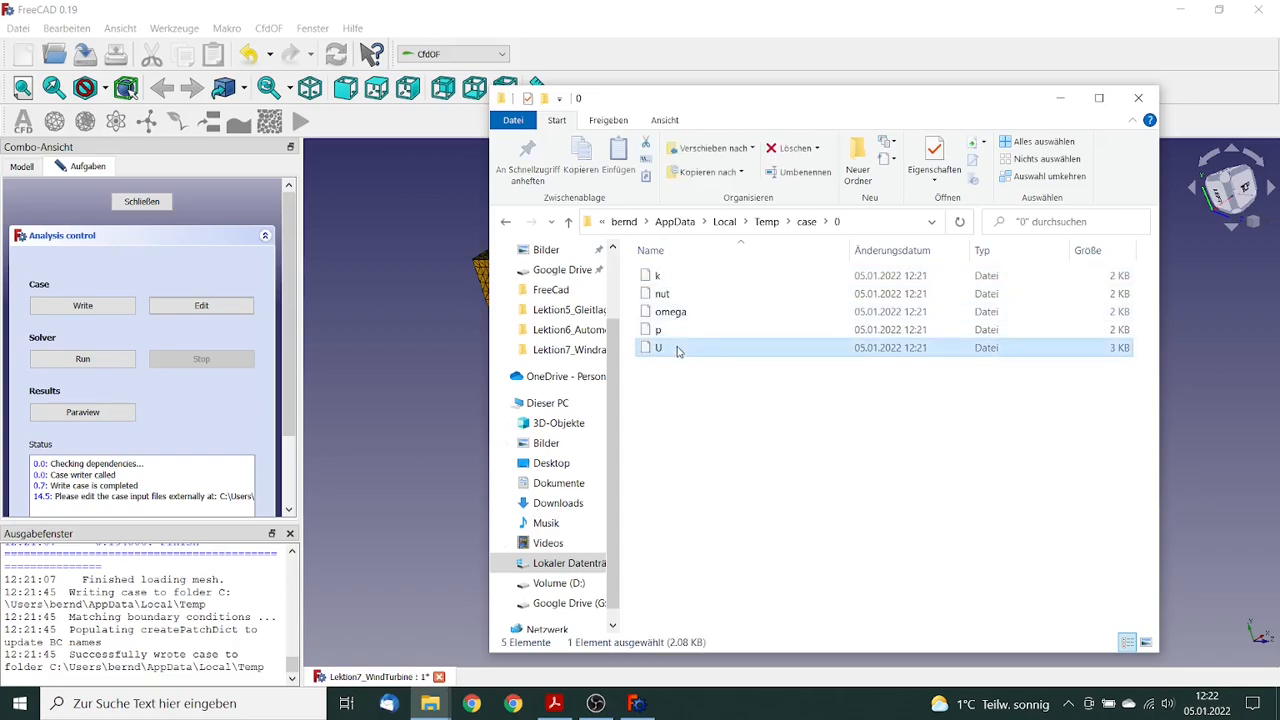
pyautogui.rightClick(677, 349)
pyautogui.click(751, 377)
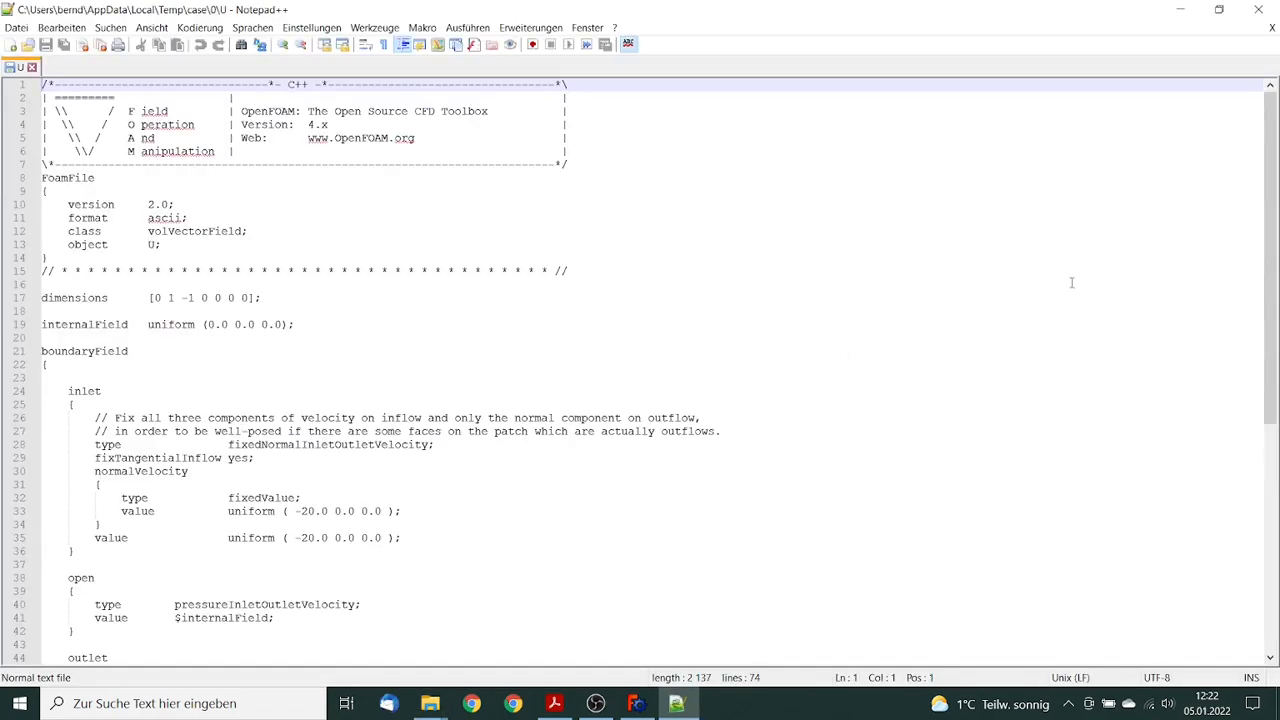
# Step: Change the Rotor boundary's type in the U file to rotatingWallVelocity
pyautogui.moveTo(1273, 181); pyautogui.dragTo(1273, 413)
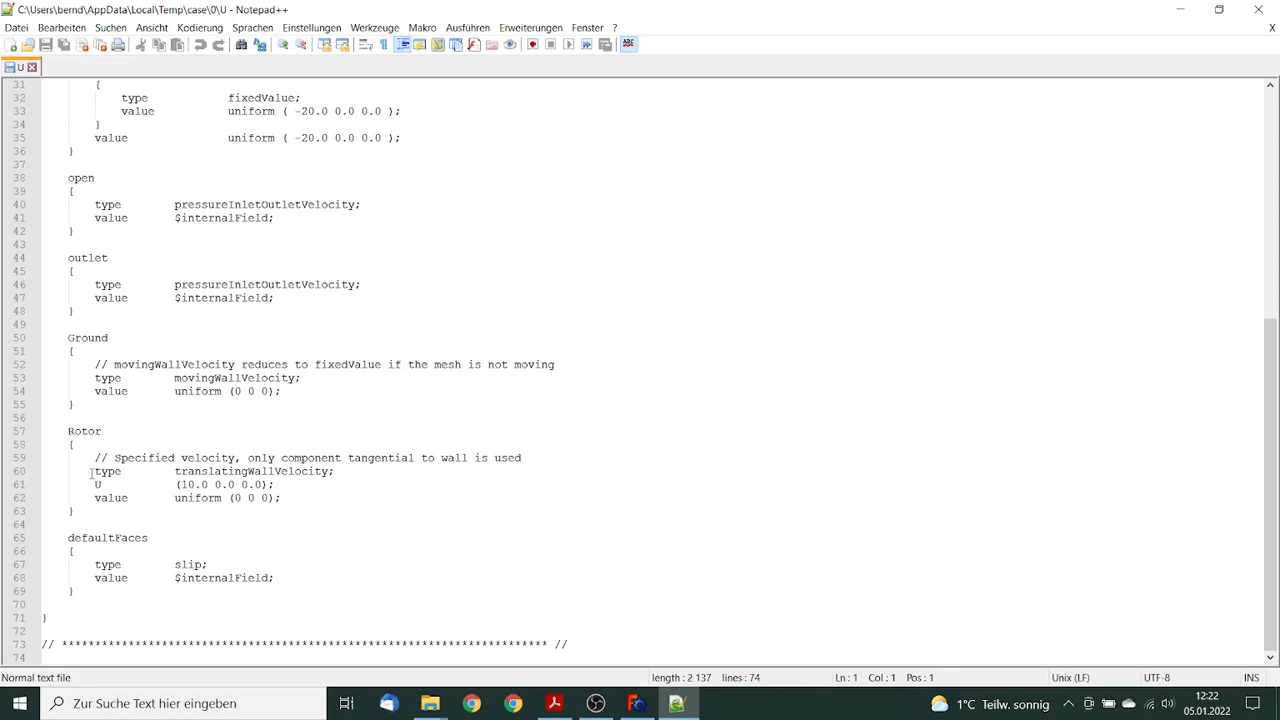
pyautogui.click(175, 471)
pyautogui.moveTo(175, 471); pyautogui.dragTo(241, 471)
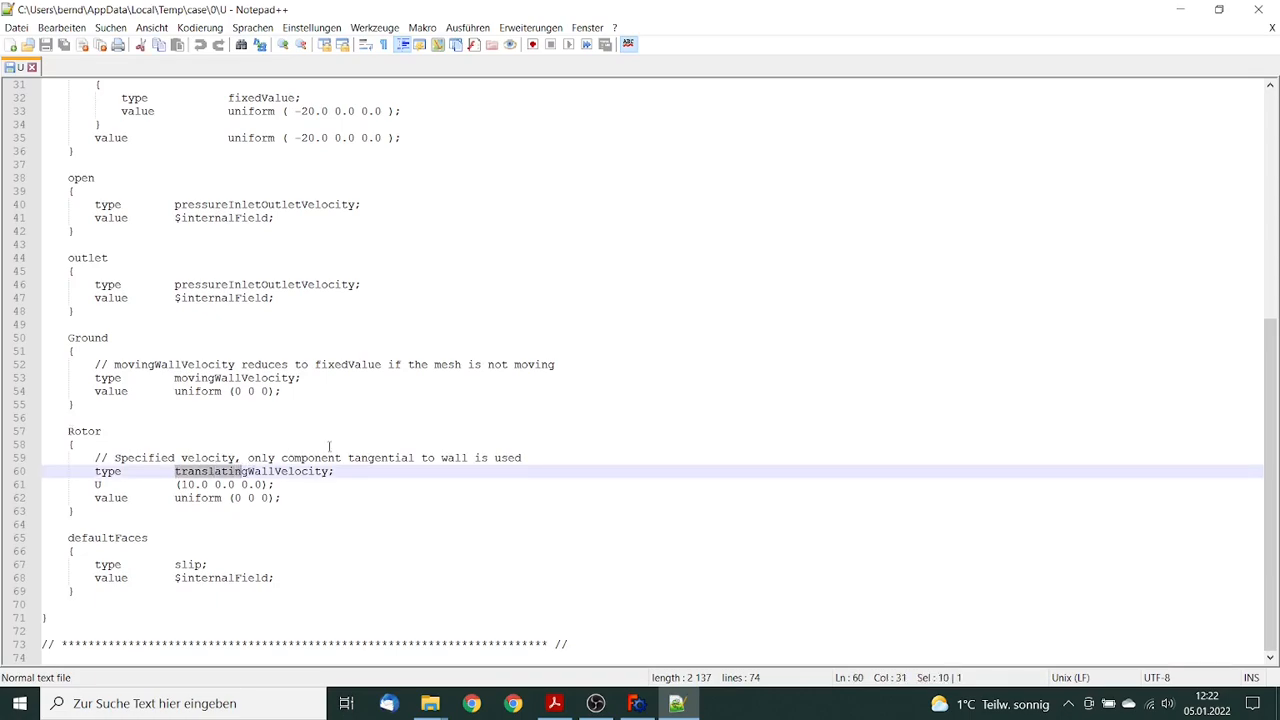
pyautogui.press('BackSpace')
pyautogui.press('Delete')
pyautogui.write('rotating')
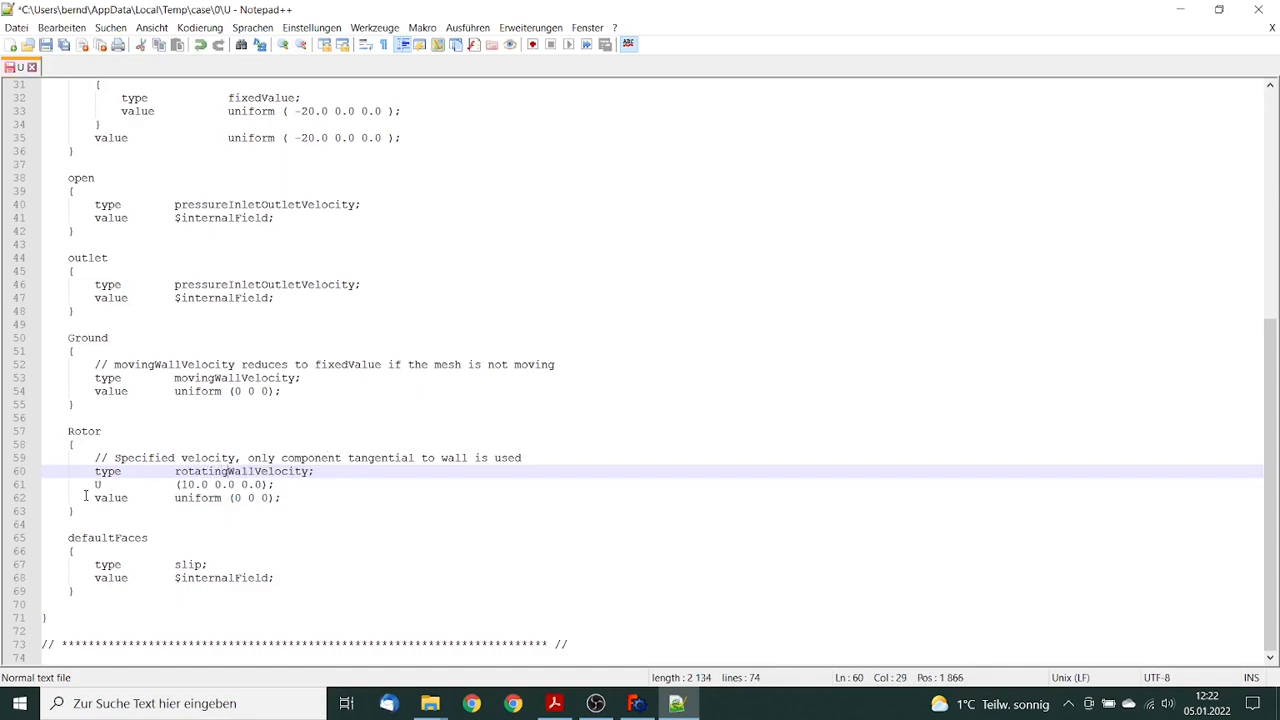
# Step: Replace the Rotor boundary's U entry with origin (0.0 0.0 0.0)
pyautogui.moveTo(95, 484); pyautogui.dragTo(268, 487)
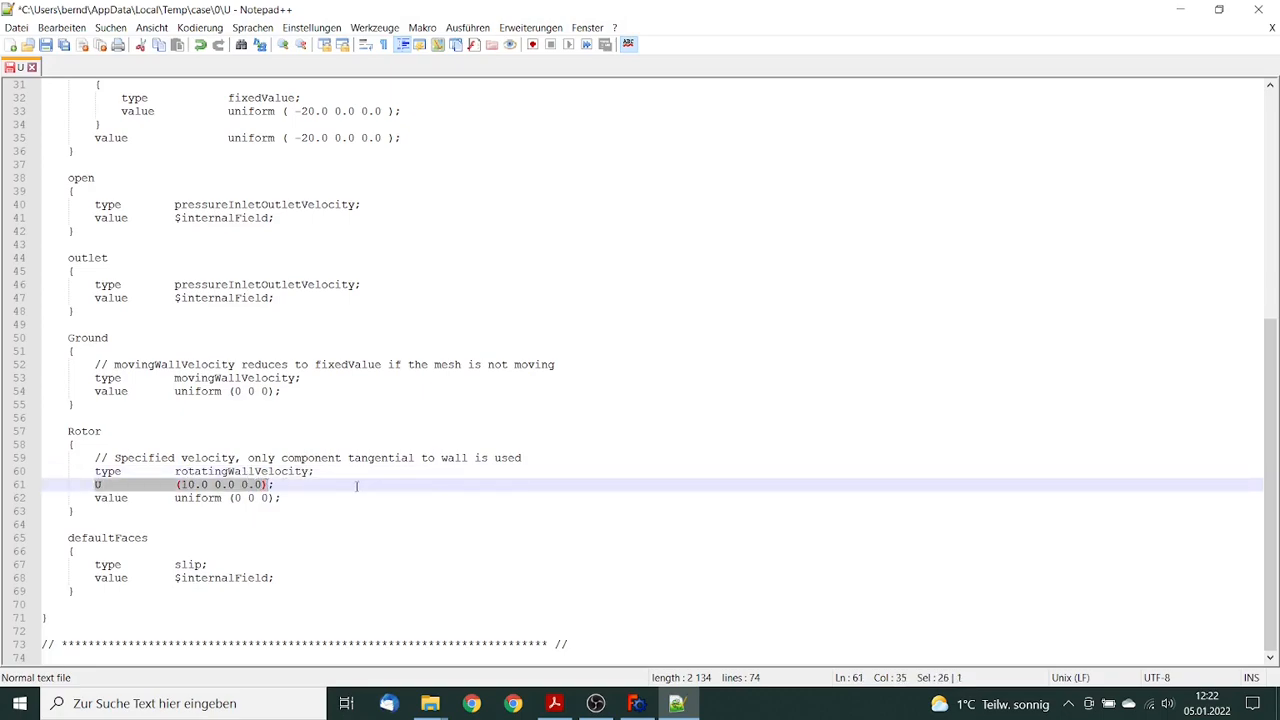
pyautogui.write('or')
pyautogui.write('igin')
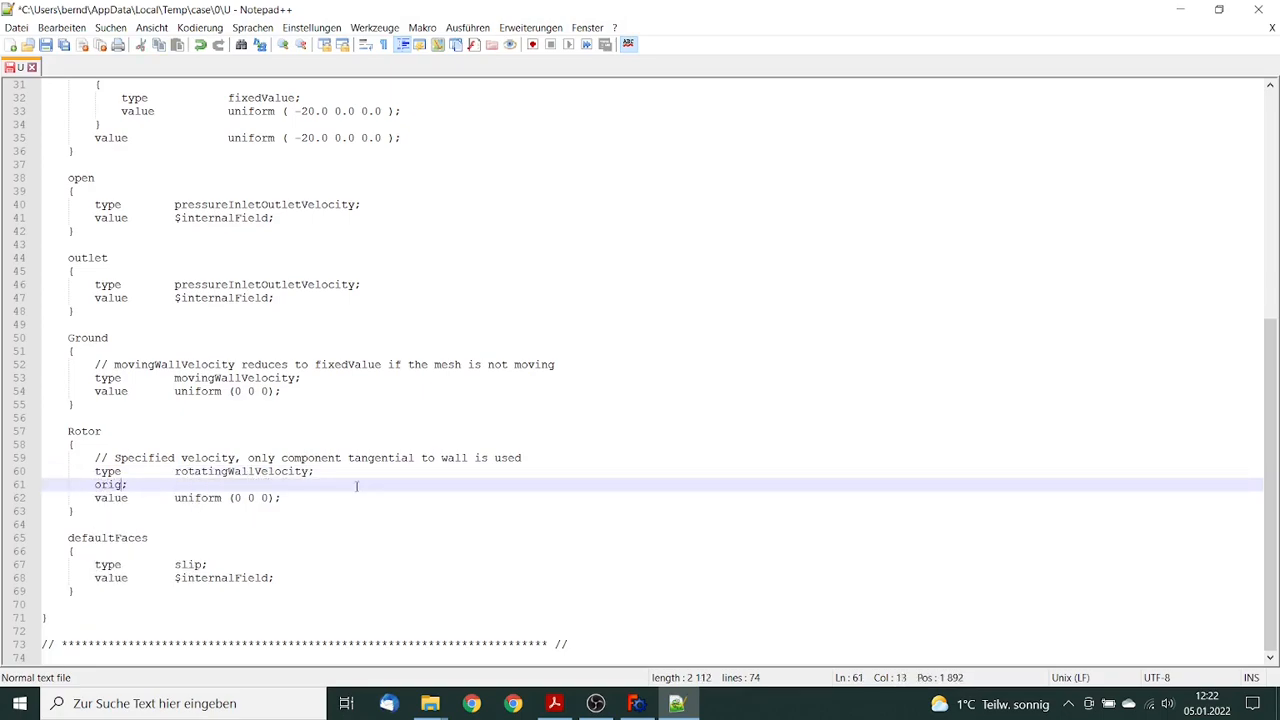
pyautogui.press('Tab')
pyautogui.write('(0.0 0.0 0.0)')
# Step: Replace the Rotor boundary's value entry with axis (0.0 0.0 1.0) and add a new line below it
pyautogui.moveTo(97, 497); pyautogui.dragTo(273, 497)
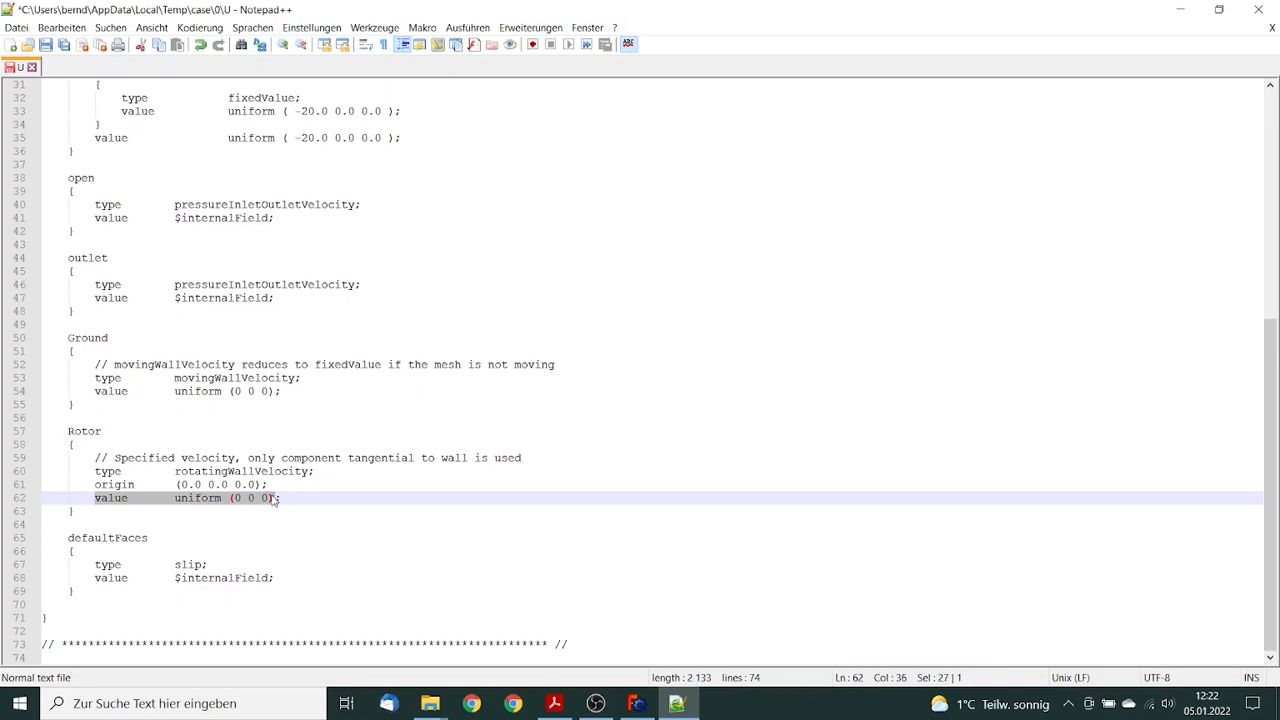
pyautogui.write('axis')
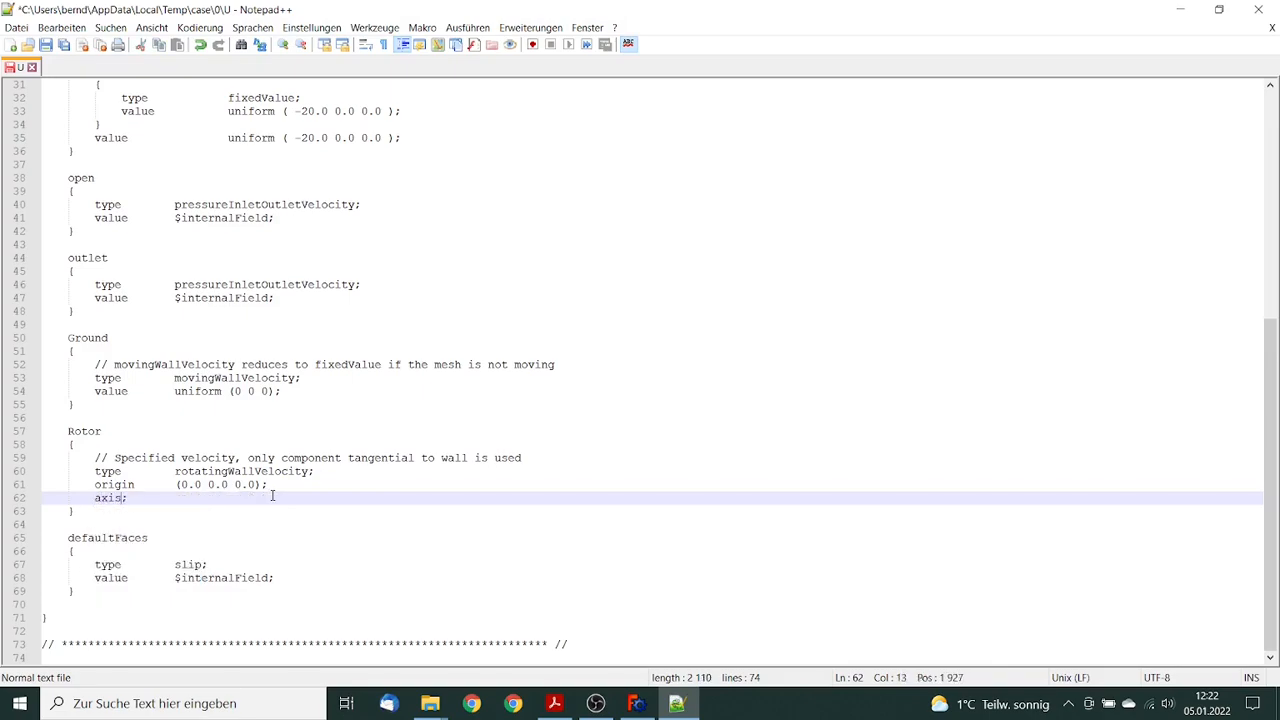
pyautogui.write('        (0.0 0.0 1.0)')
pyautogui.press('Return')
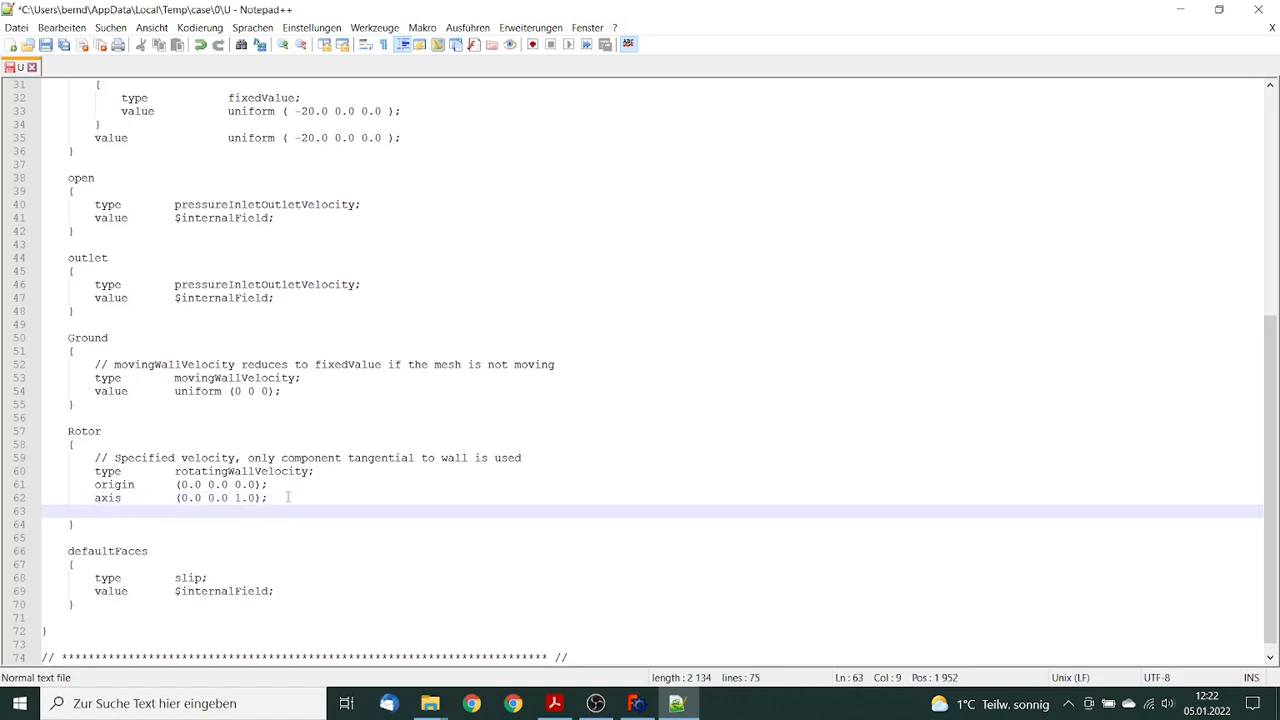
# Step: Add an omega entry of 100 to the Rotor boundary in the U file
pyautogui.write('omega')
pyautogui.press('BackSpace')
pyautogui.press('BackSpace')
pyautogui.press('BackSpace')
pyautogui.write('100;')
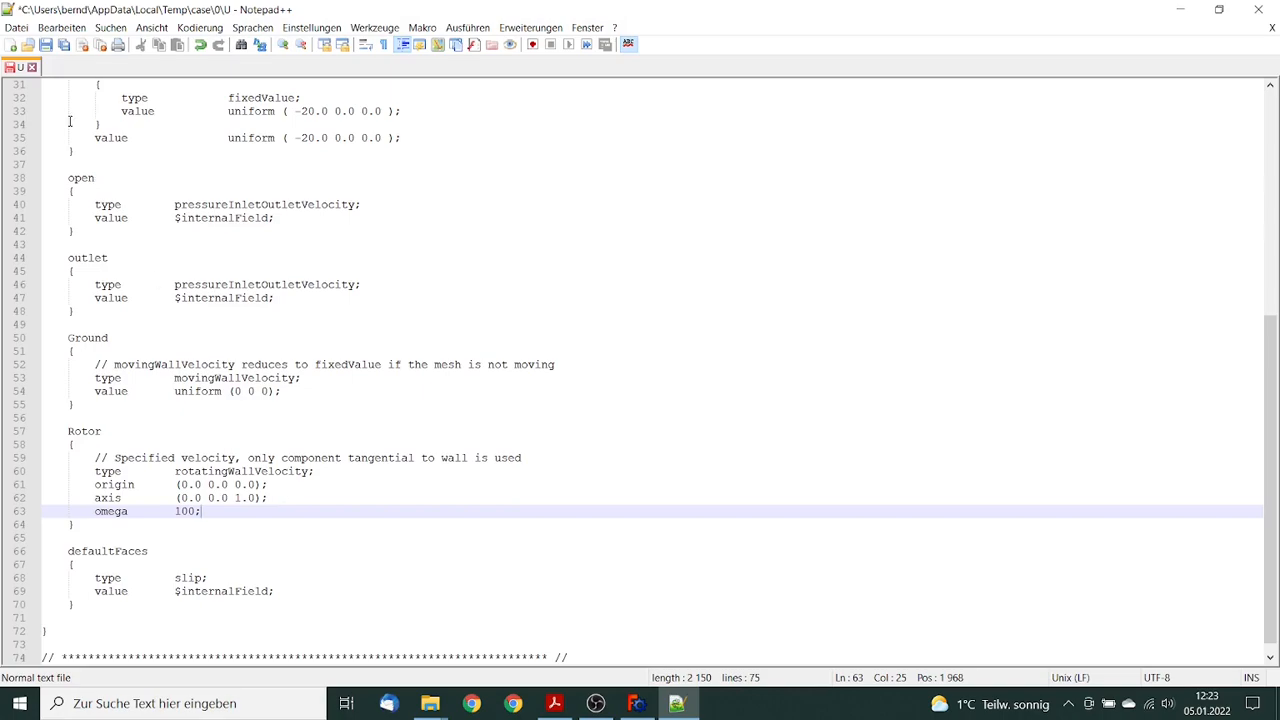
# Step: Save the U file, close it and exit Notepad++
pyautogui.click(45, 46)
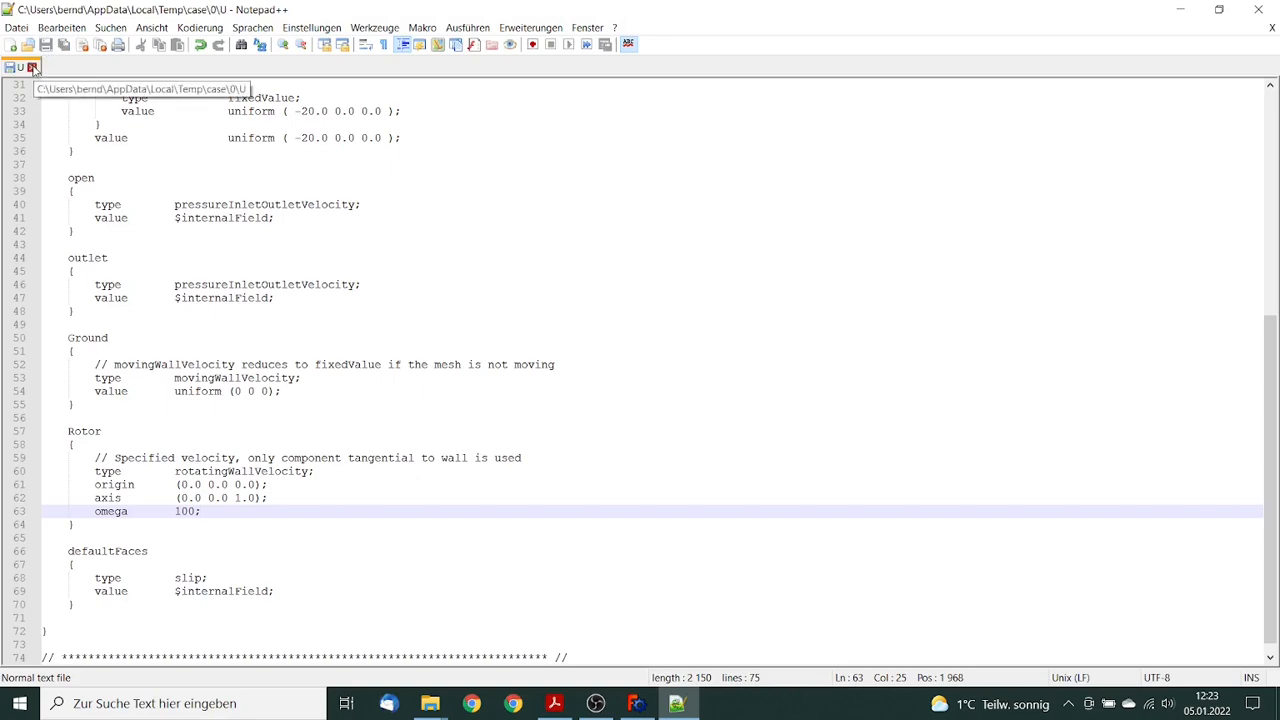
pyautogui.click(31, 67)
pyautogui.click(1258, 9)
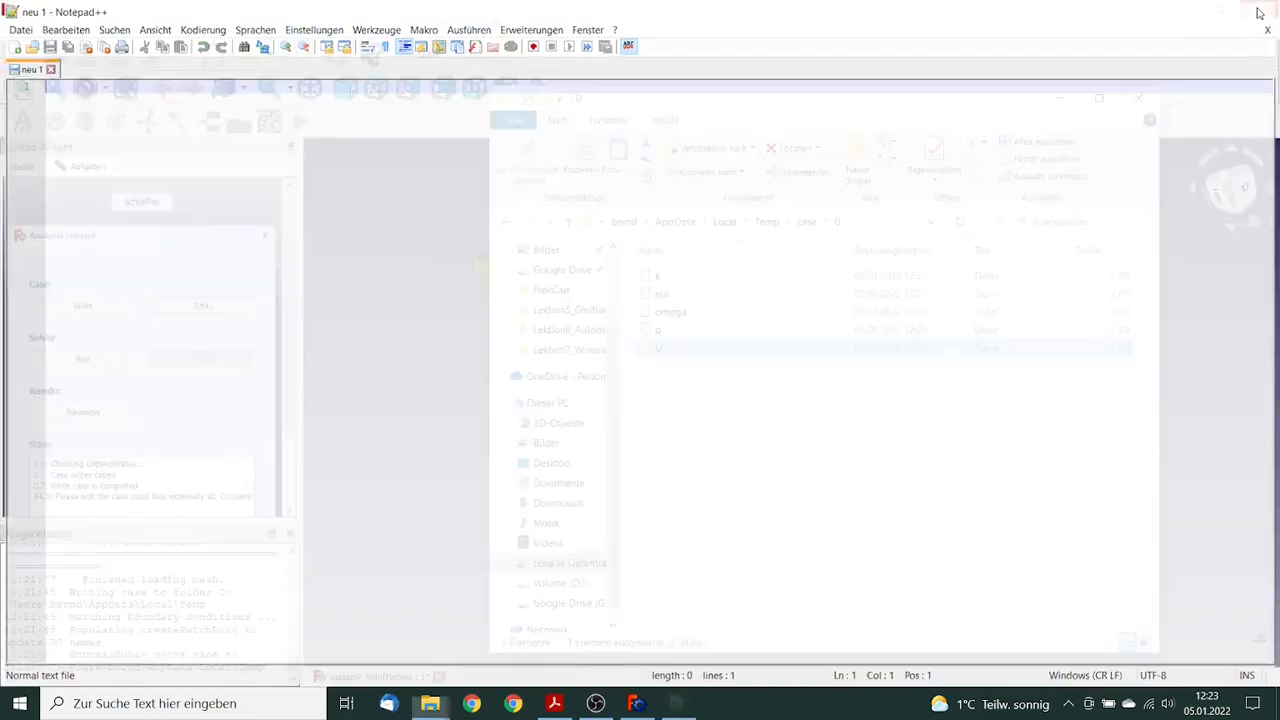
# Step: Open the controlDict file from the case's system folder in Notepad++
pyautogui.click(806, 221)
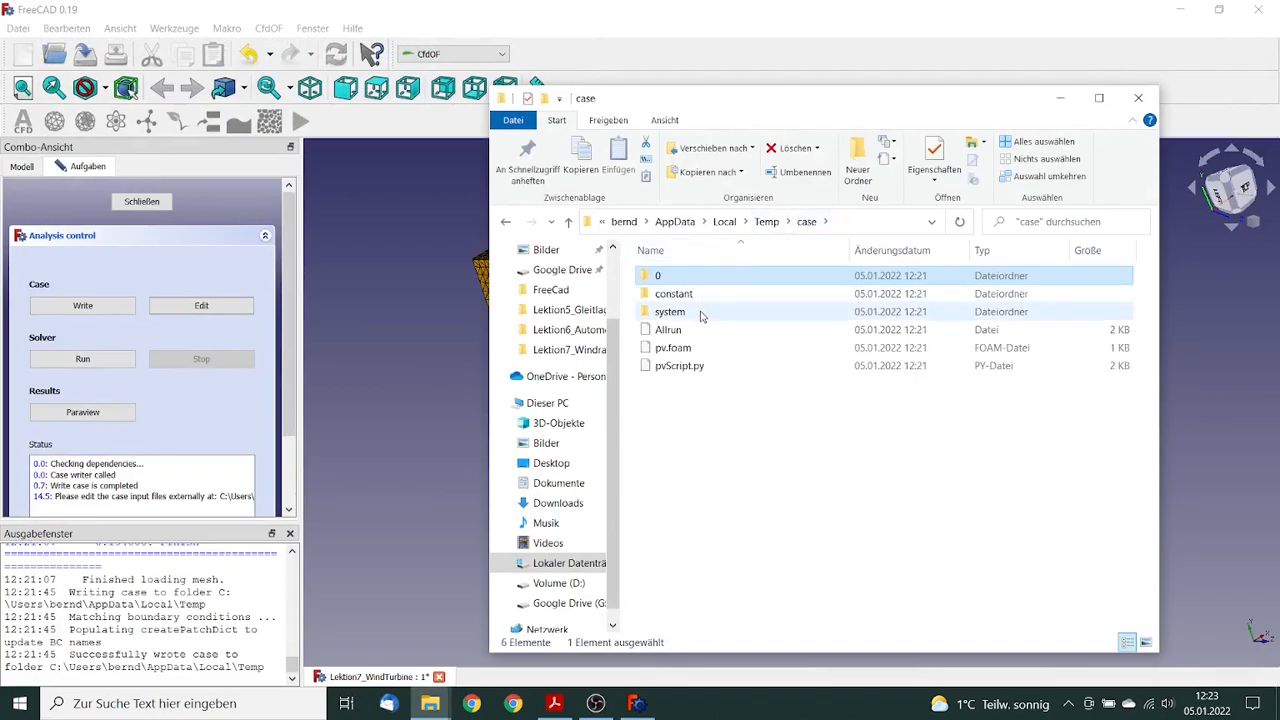
pyautogui.doubleClick(700, 313)
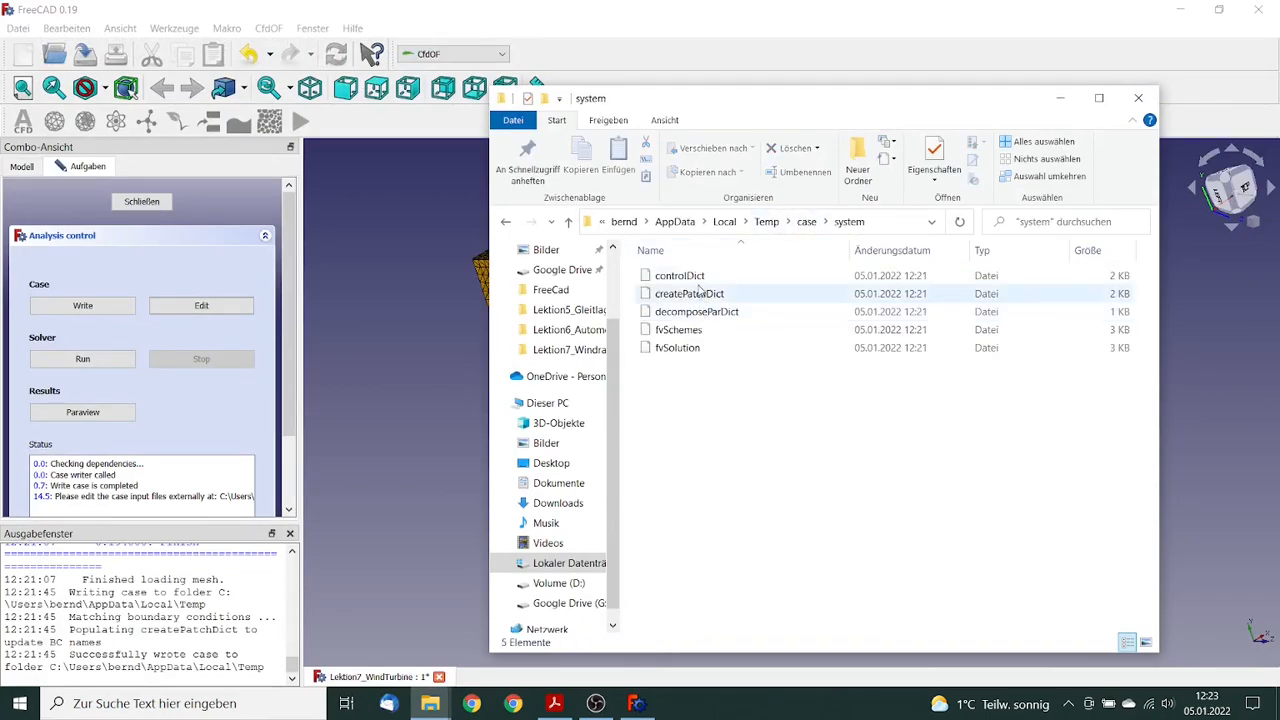
pyautogui.rightClick(701, 280)
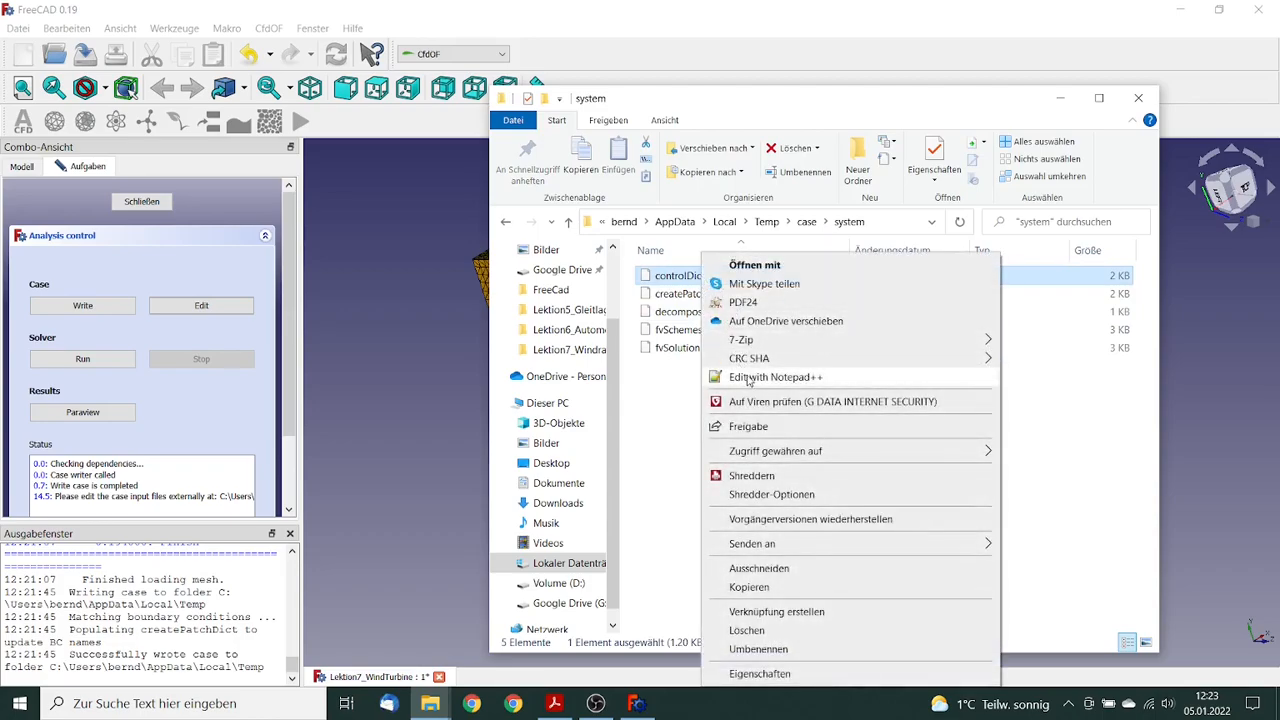
pyautogui.click(749, 379)
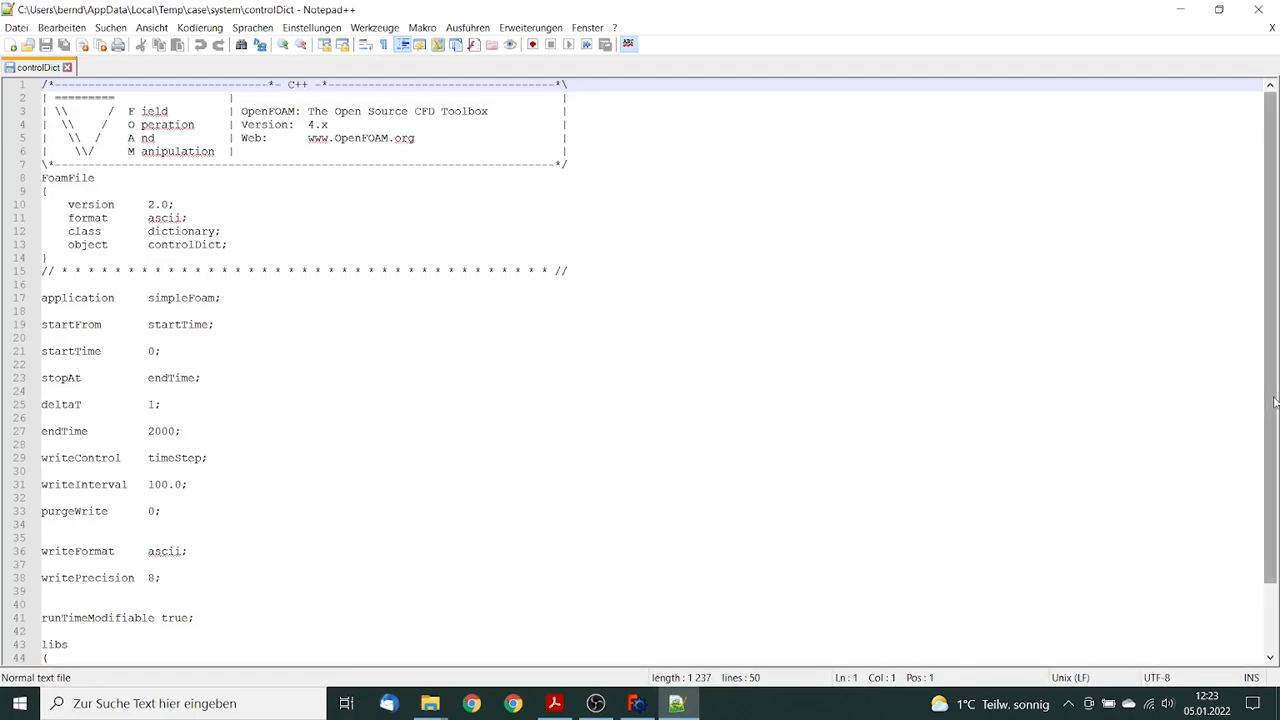
pyautogui.moveTo(1273, 418); pyautogui.dragTo(1273, 484)
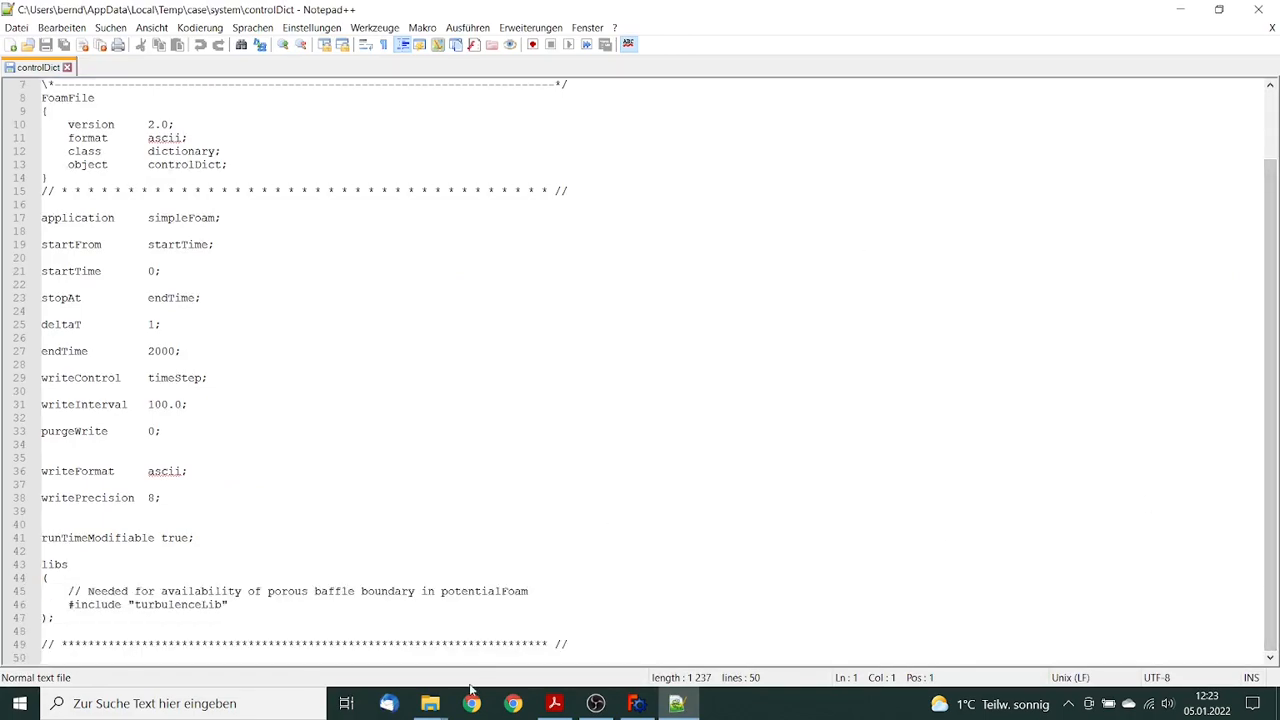
# Step: Copy the whole functions block with forces_all from the Integrated forces output page of the PDF tutorial in Acrobat Reader
pyautogui.click(553, 704)
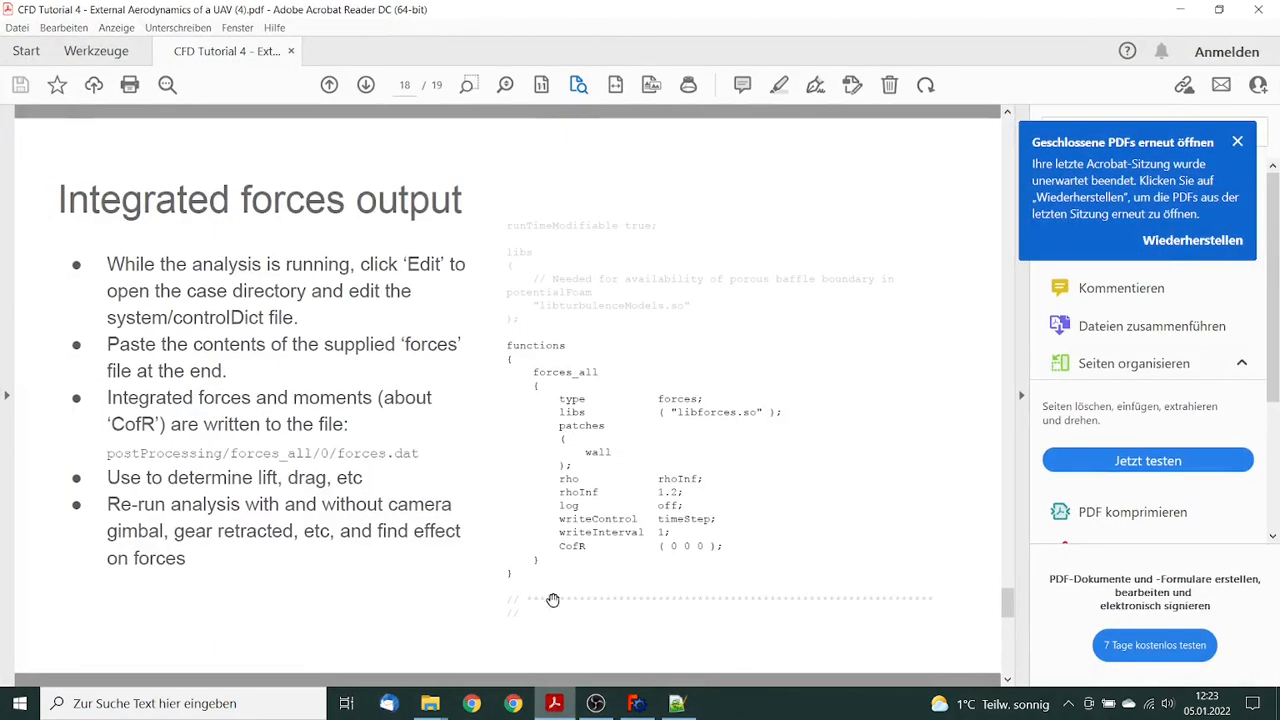
pyautogui.rightClick(521, 453)
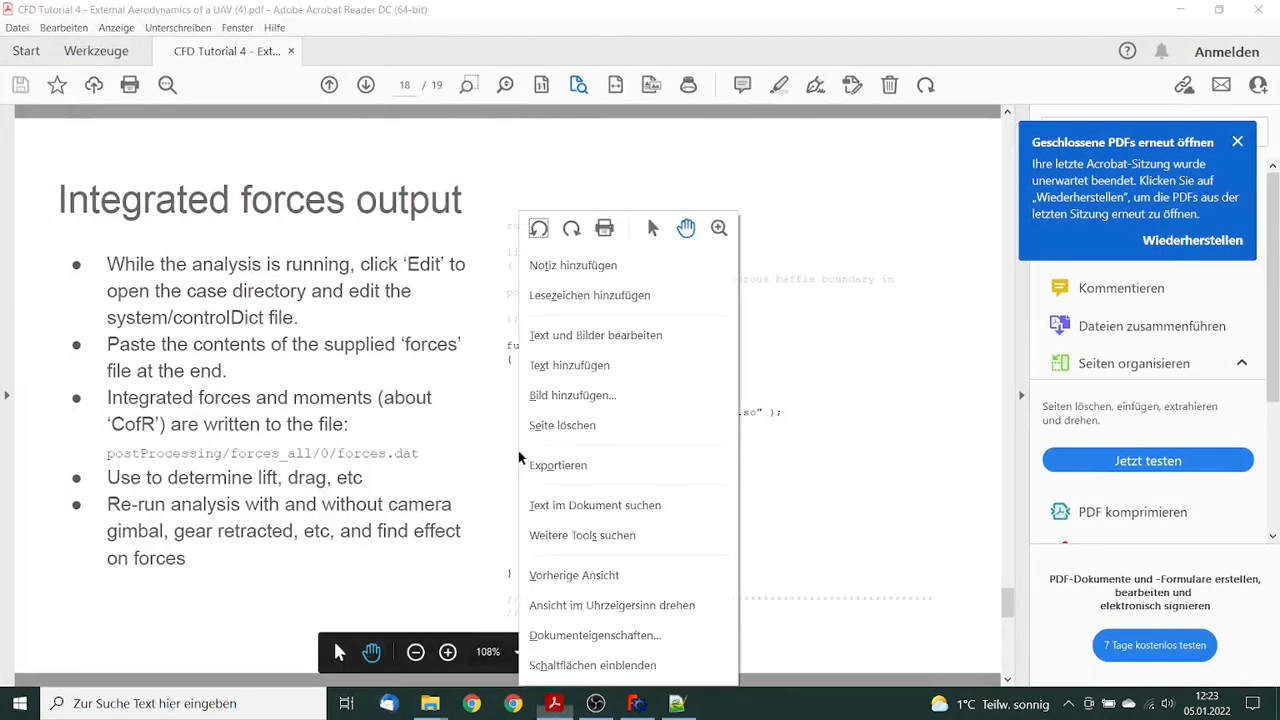
pyautogui.click(652, 227)
pyautogui.moveTo(503, 340); pyautogui.dragTo(517, 576)
pyautogui.click(680, 554)
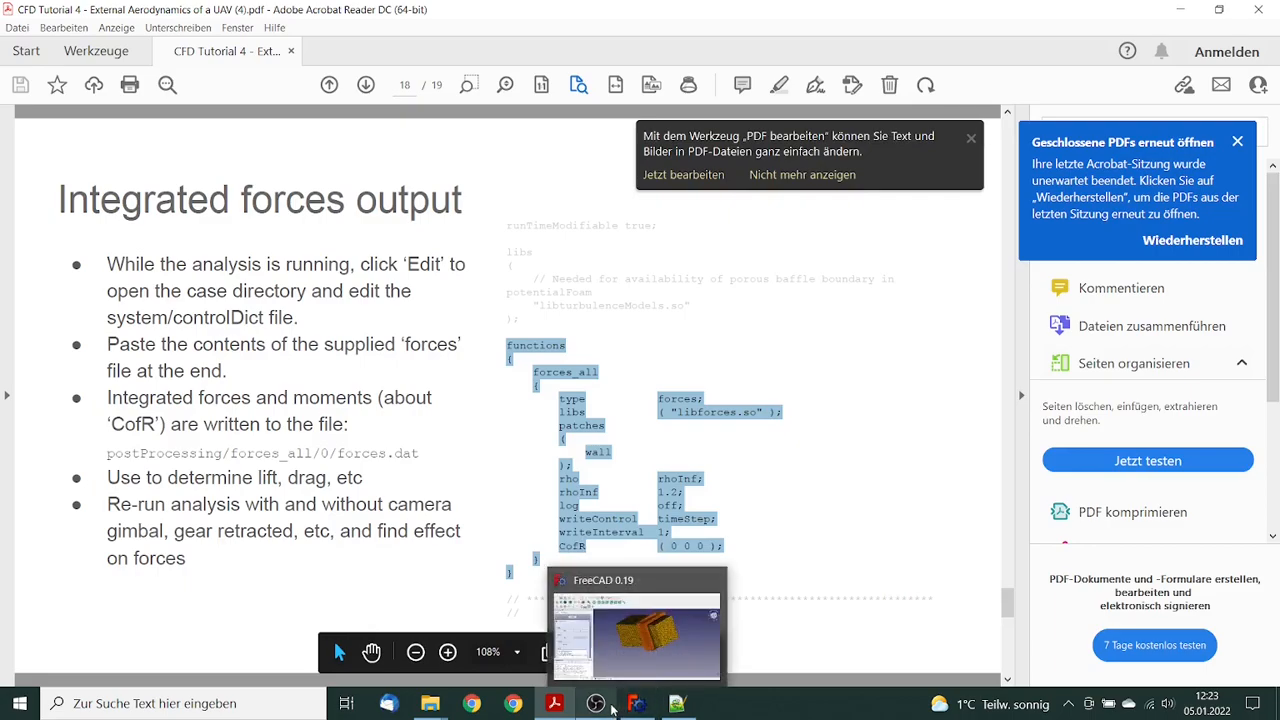
# Step: Paste the copied functions block below the runTimeModifiable line of controlDict in Notepad++, separated by a blank line
pyautogui.click(678, 705)
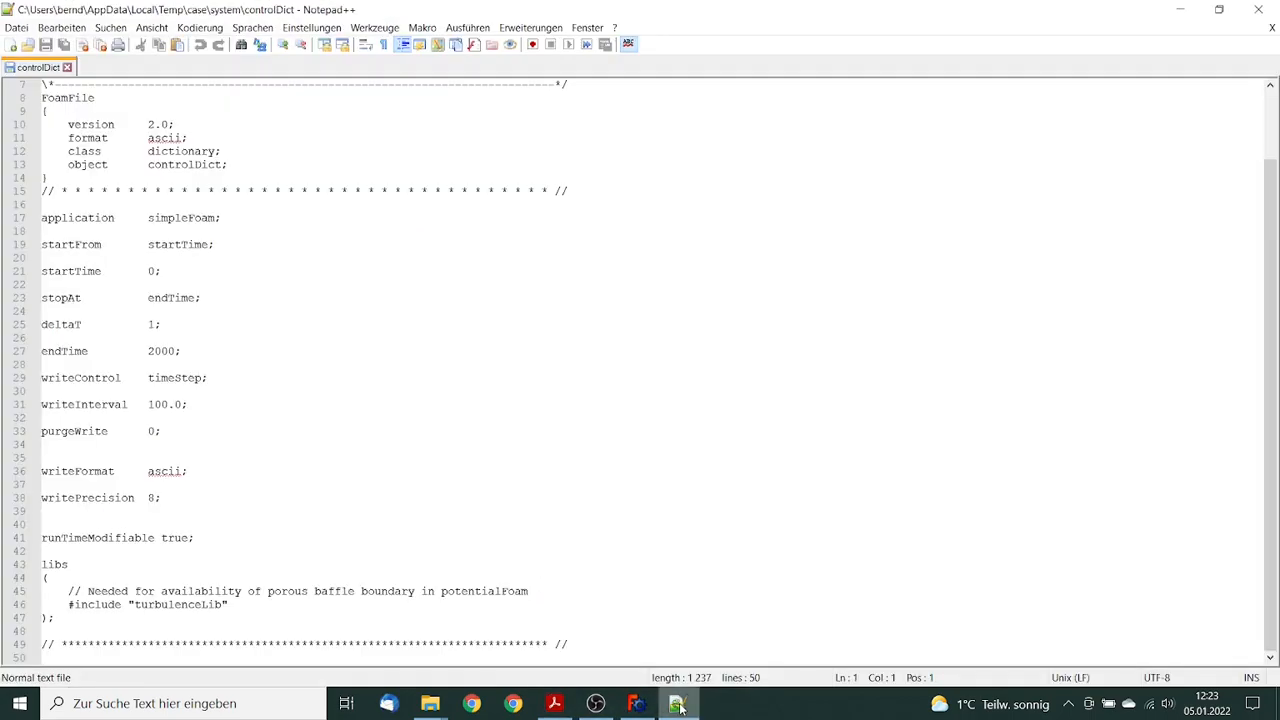
pyautogui.click(205, 538)
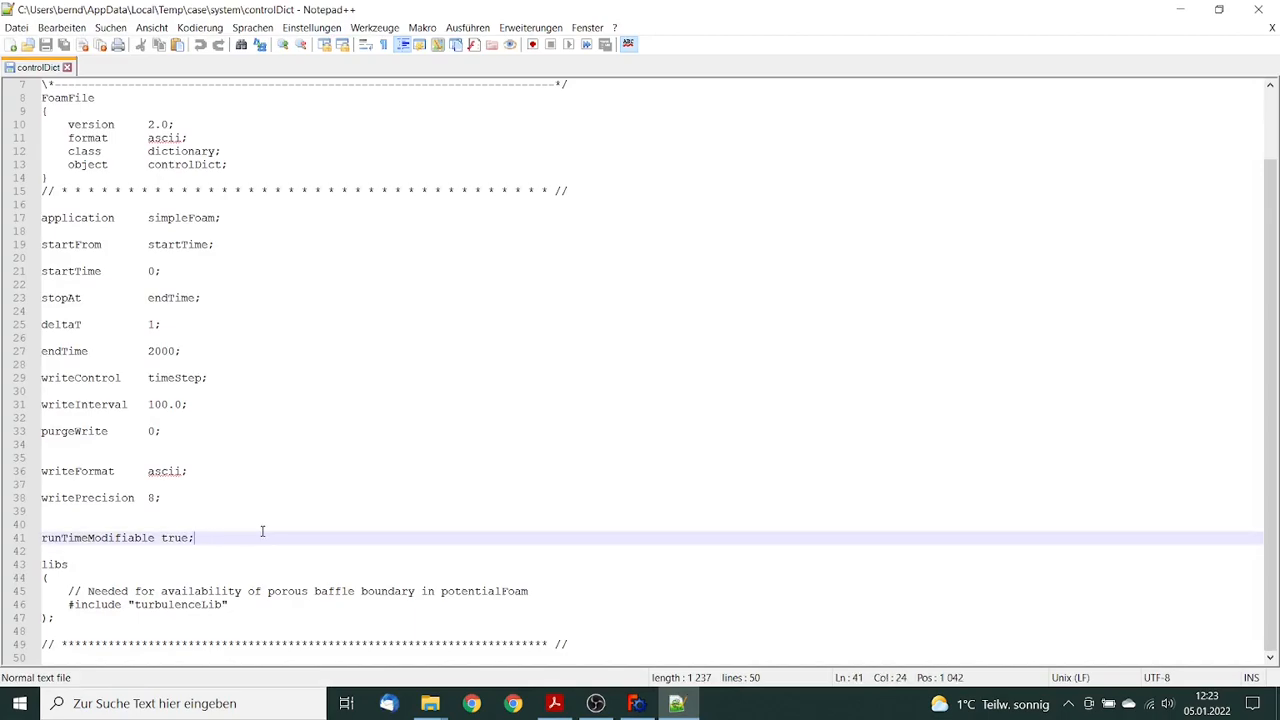
pyautogui.press('Return')
pyautogui.press('Return')
pyautogui.hotkey('ctrl', 'v')
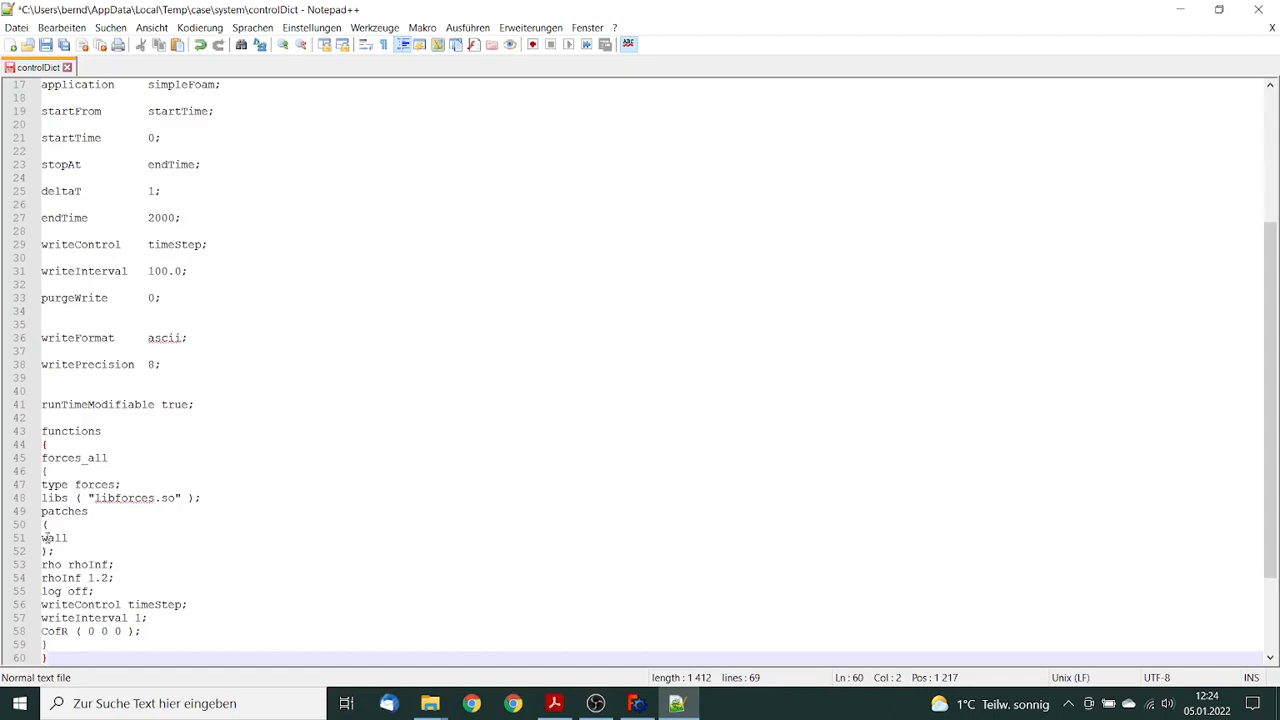
# Step: Replace the patch name wall with Rotor in the forces block, then save and close controlDict and exit Notepad++
pyautogui.moveTo(42, 538); pyautogui.dragTo(70, 538)
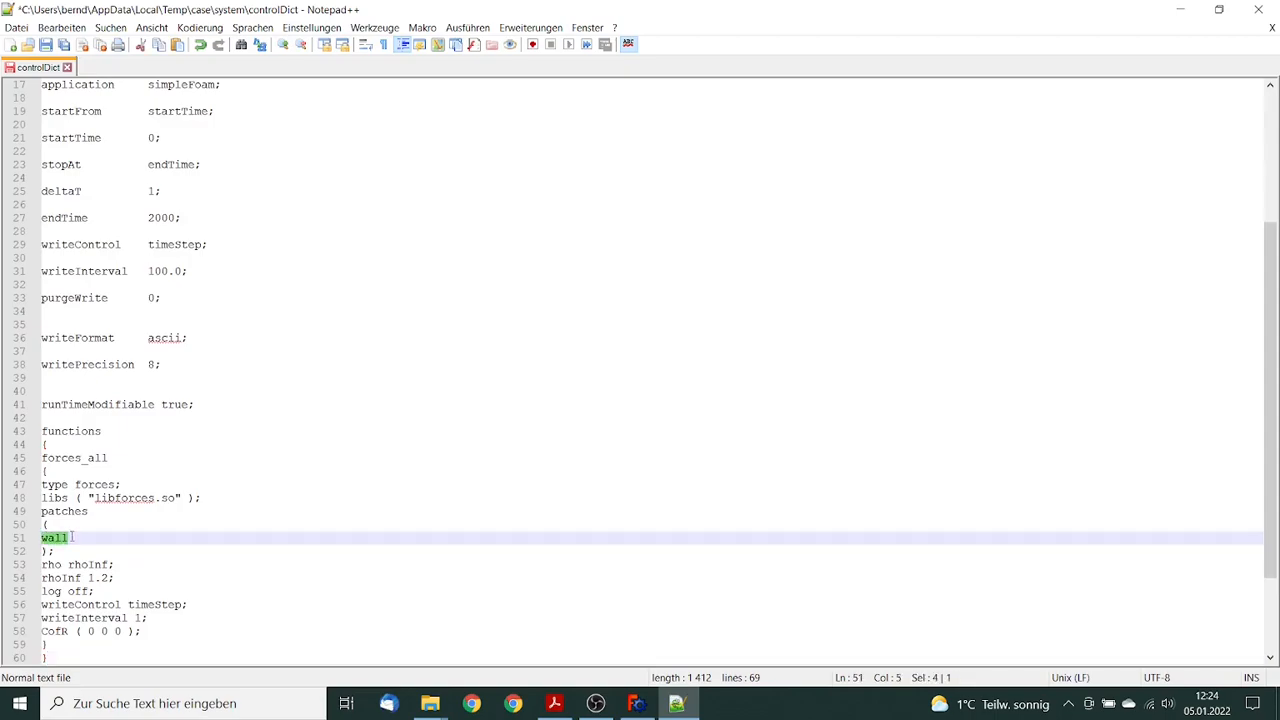
pyautogui.write('Rotor')
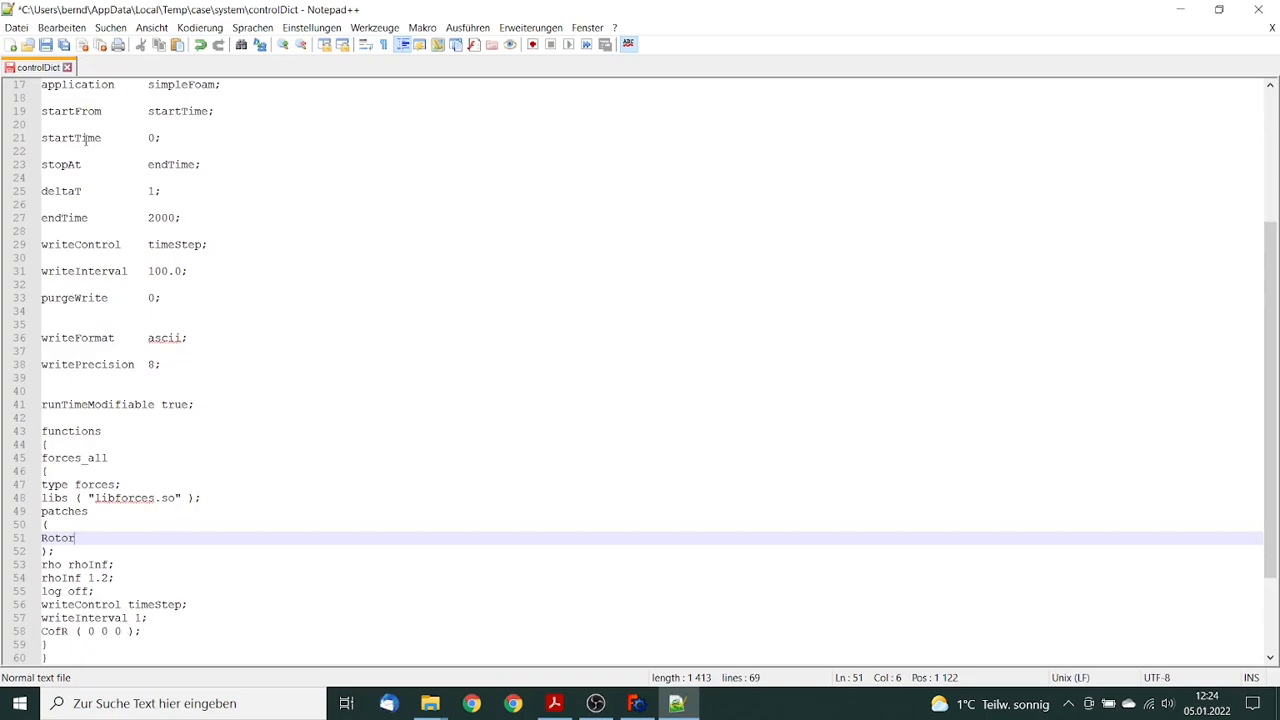
pyautogui.click(46, 46)
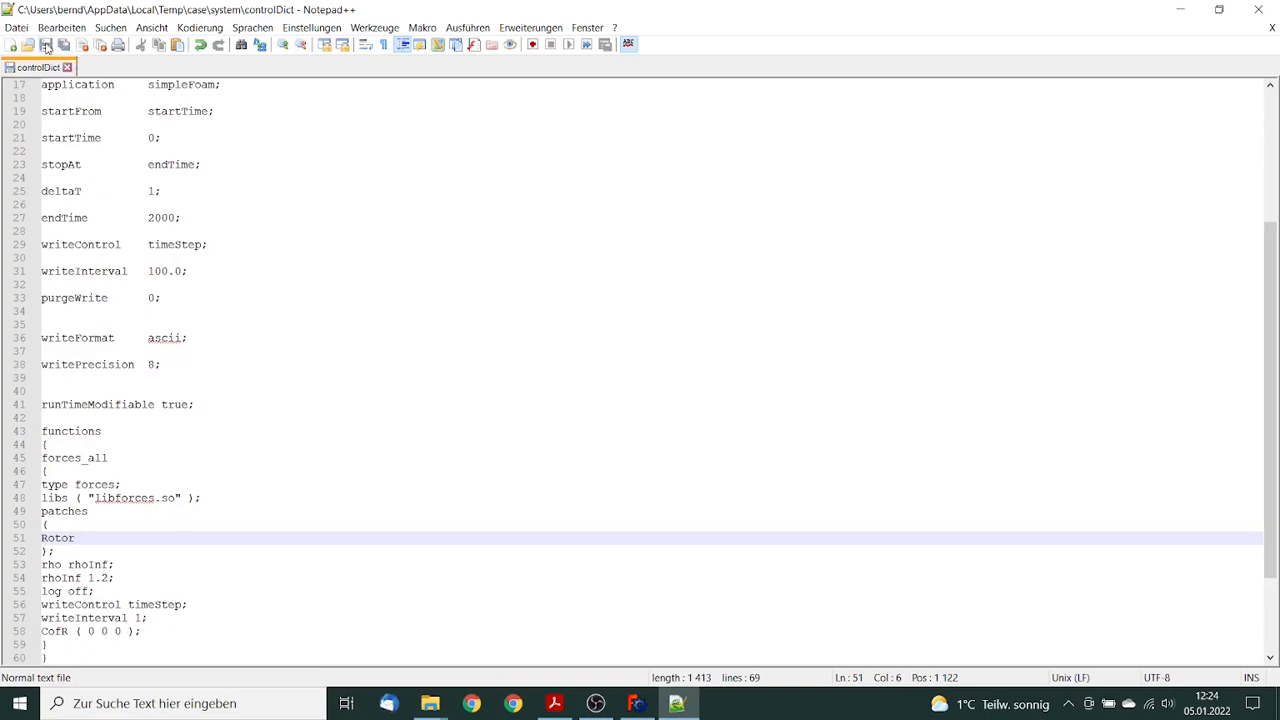
pyautogui.click(67, 67)
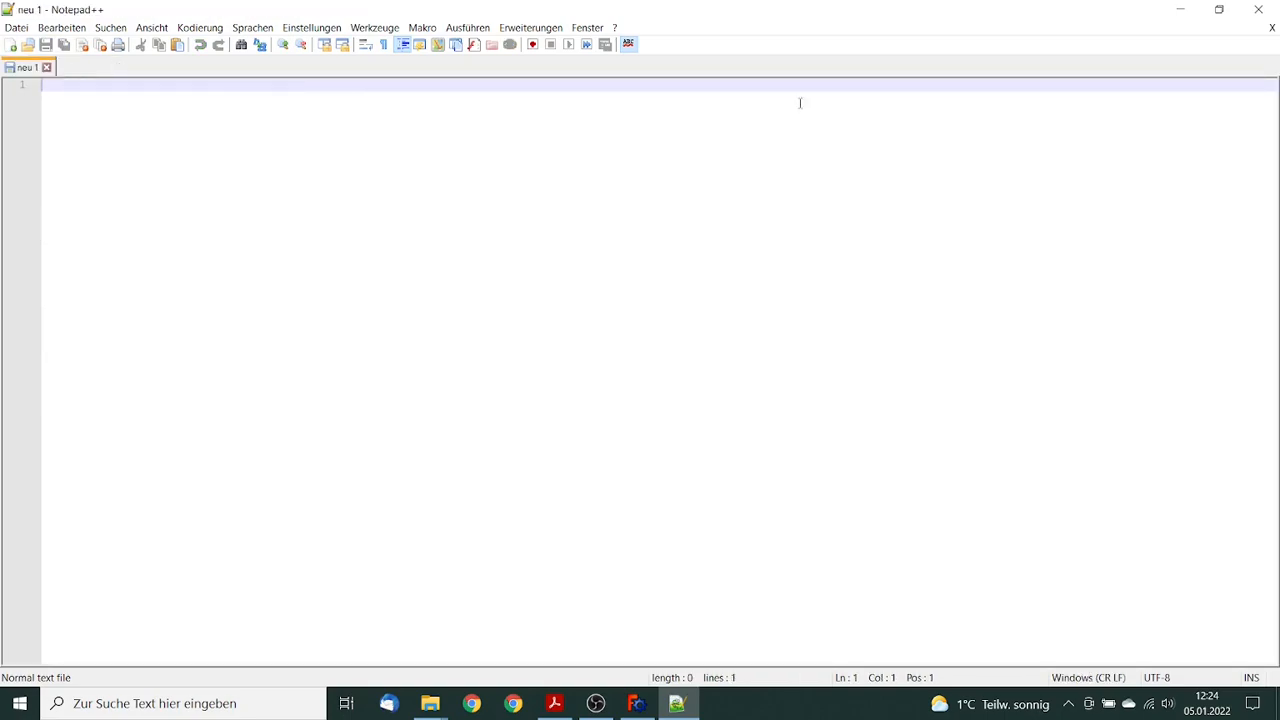
pyautogui.click(1258, 9)
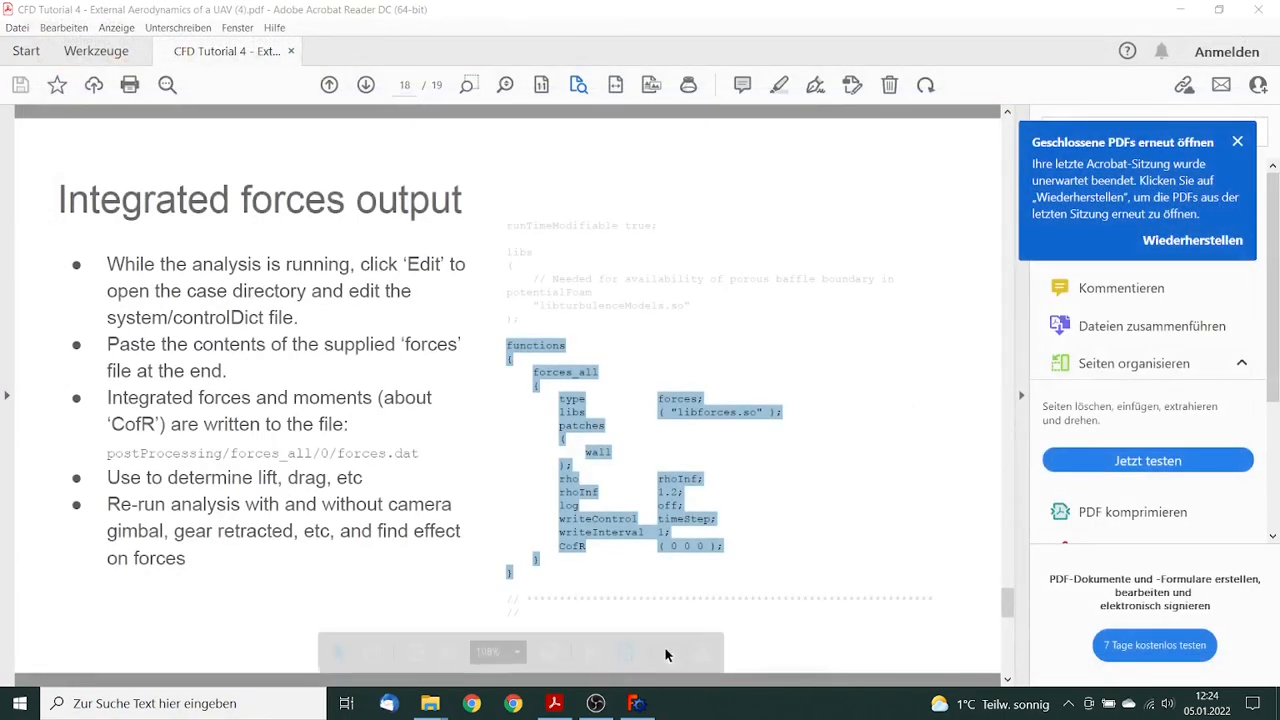
# Step: Switch to FreeCAD, run the solver on the edited case and open the finished results in ParaView
pyautogui.click(636, 703)
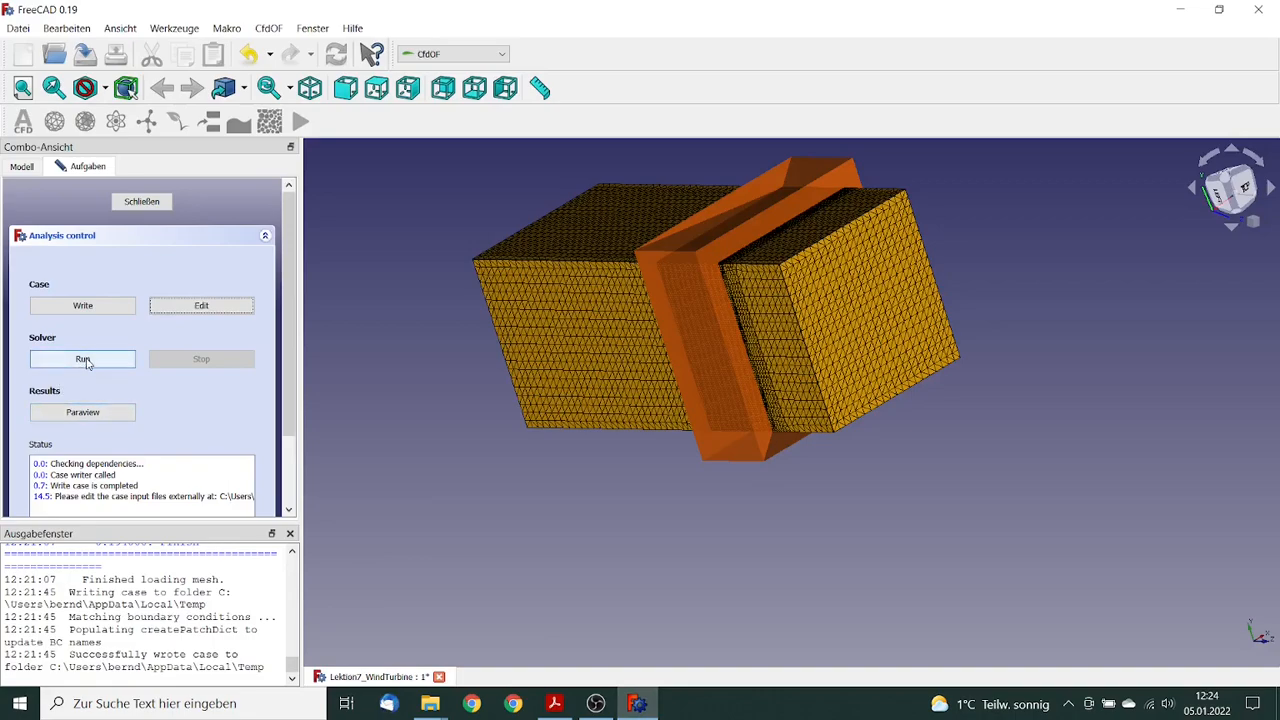
pyautogui.click(86, 362)
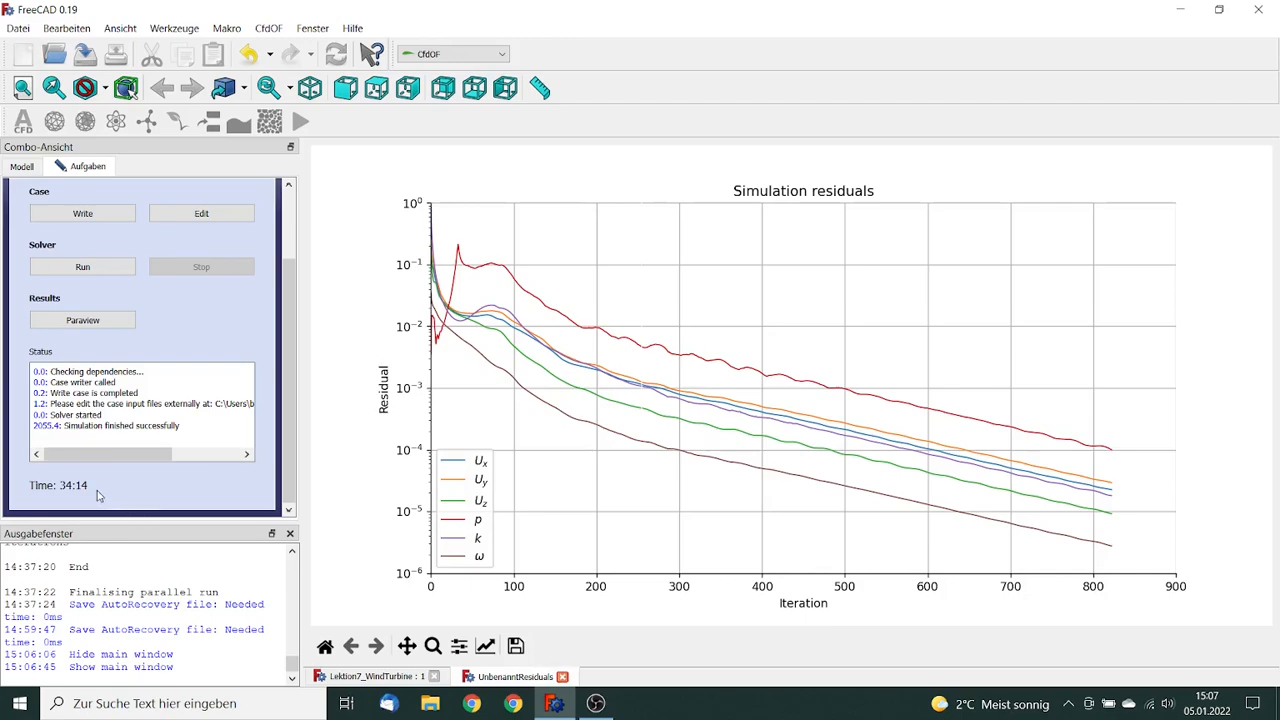
pyautogui.click(92, 322)
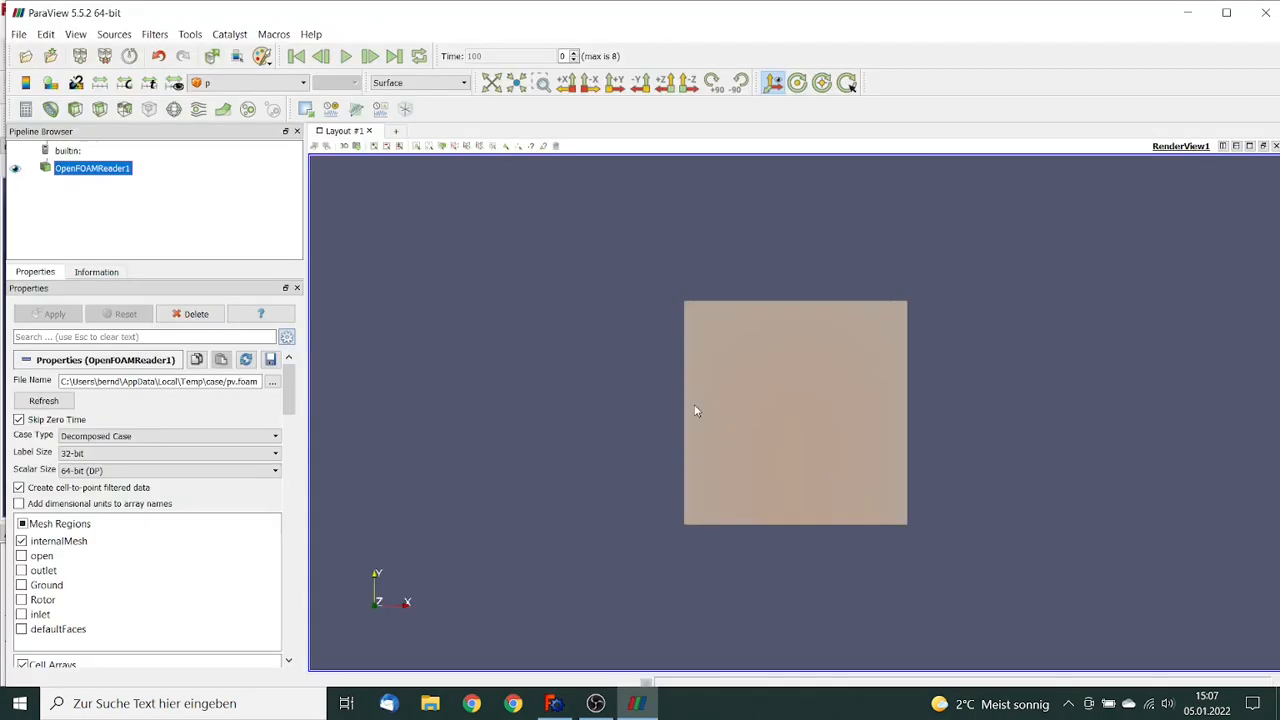
# Step: Go to the last time step and colour the flow domain by the Z component of U
pyautogui.moveTo(660, 400); pyautogui.dragTo(631, 335)
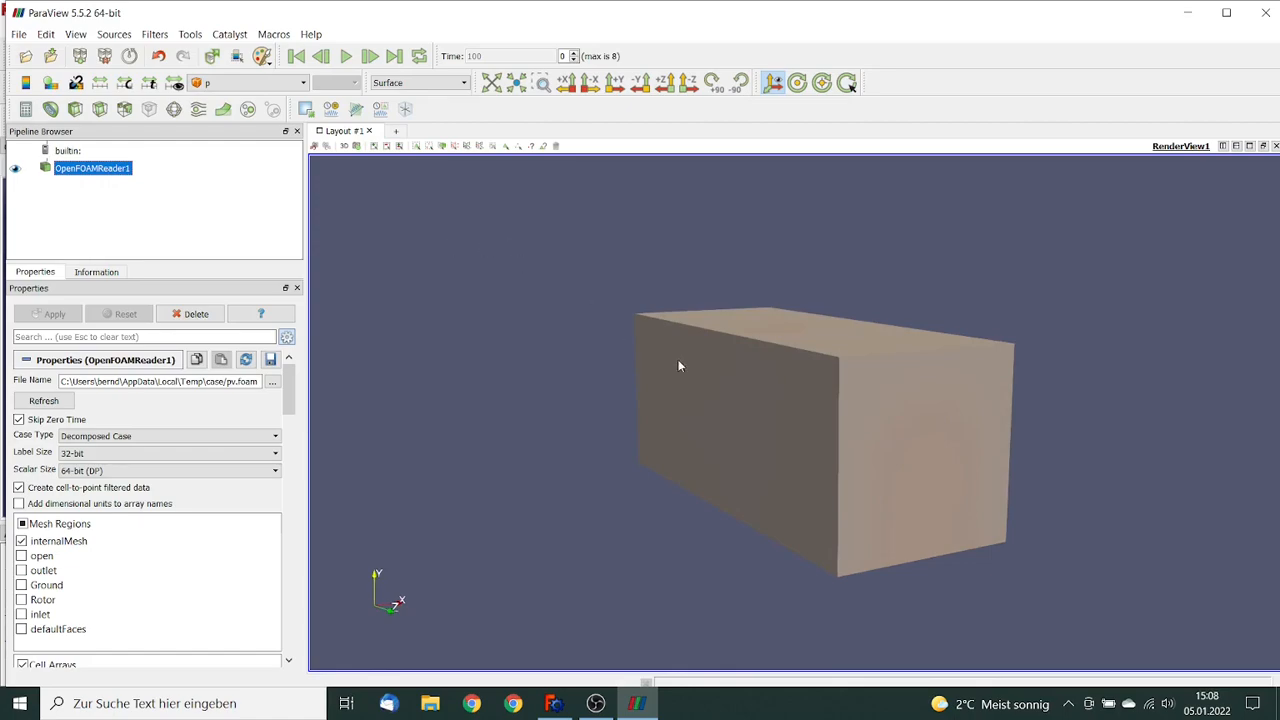
pyautogui.click(395, 58)
pyautogui.click(303, 83)
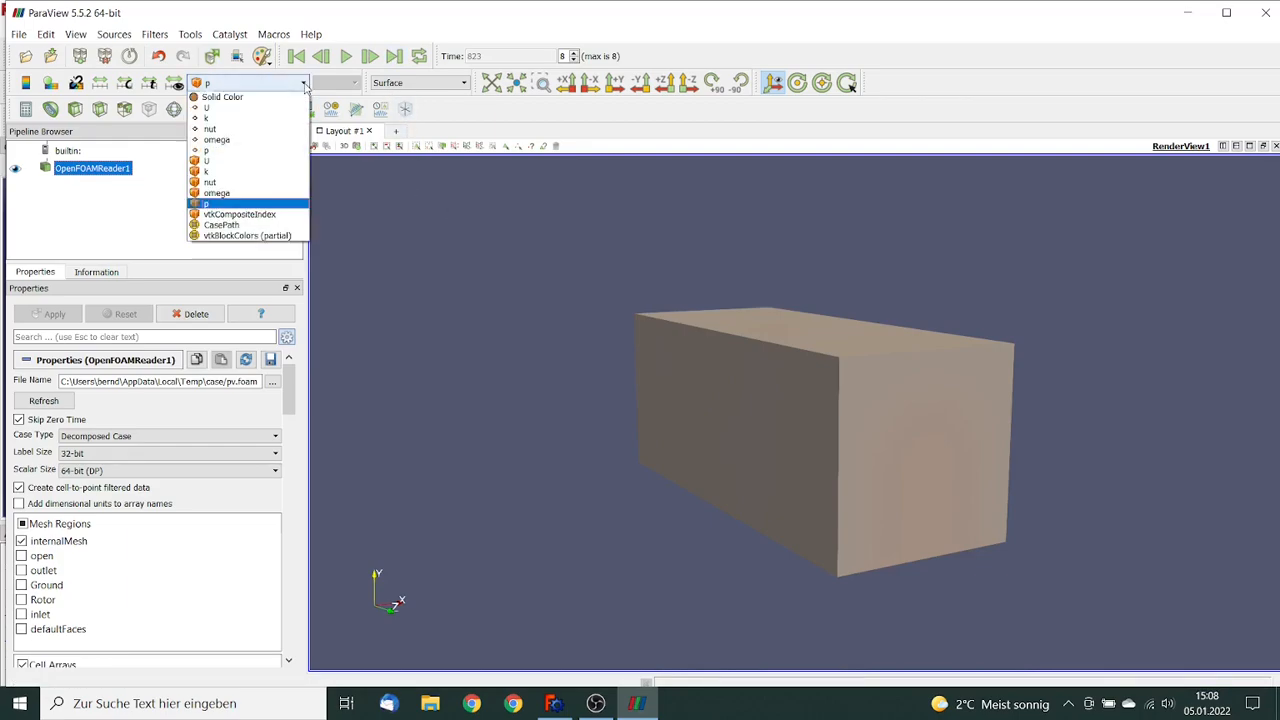
pyautogui.click(255, 107)
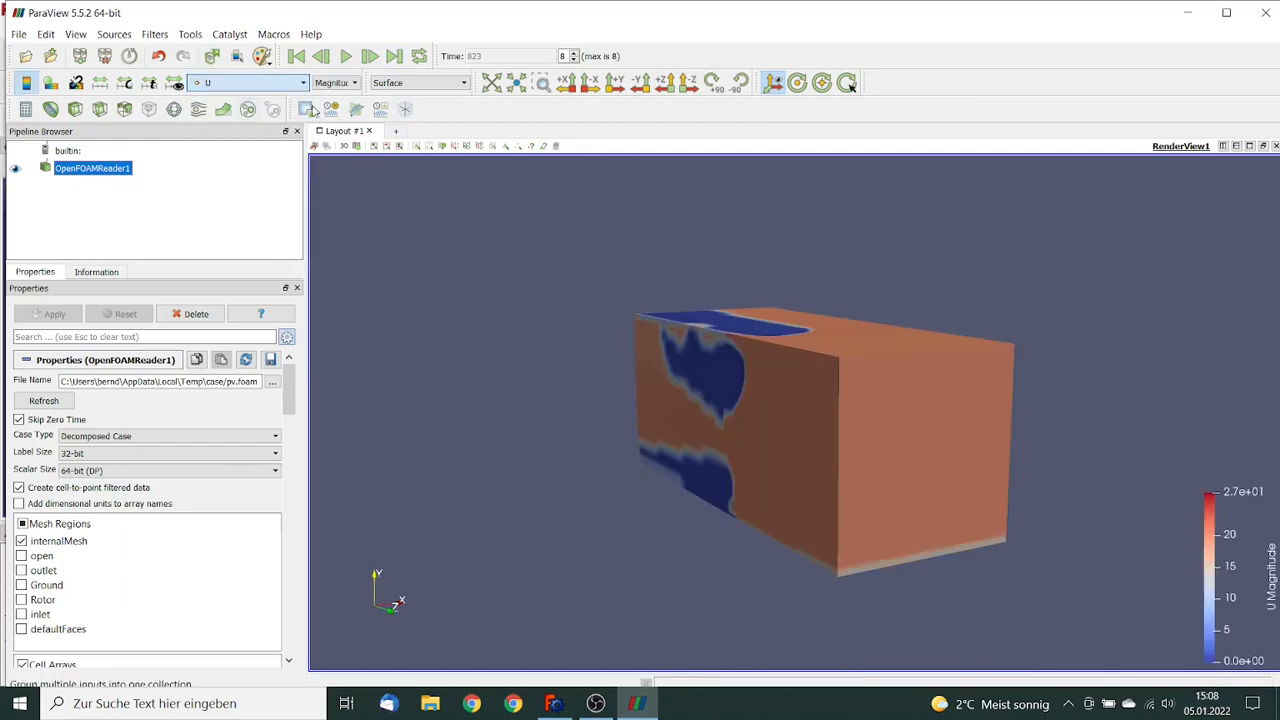
pyautogui.click(335, 83)
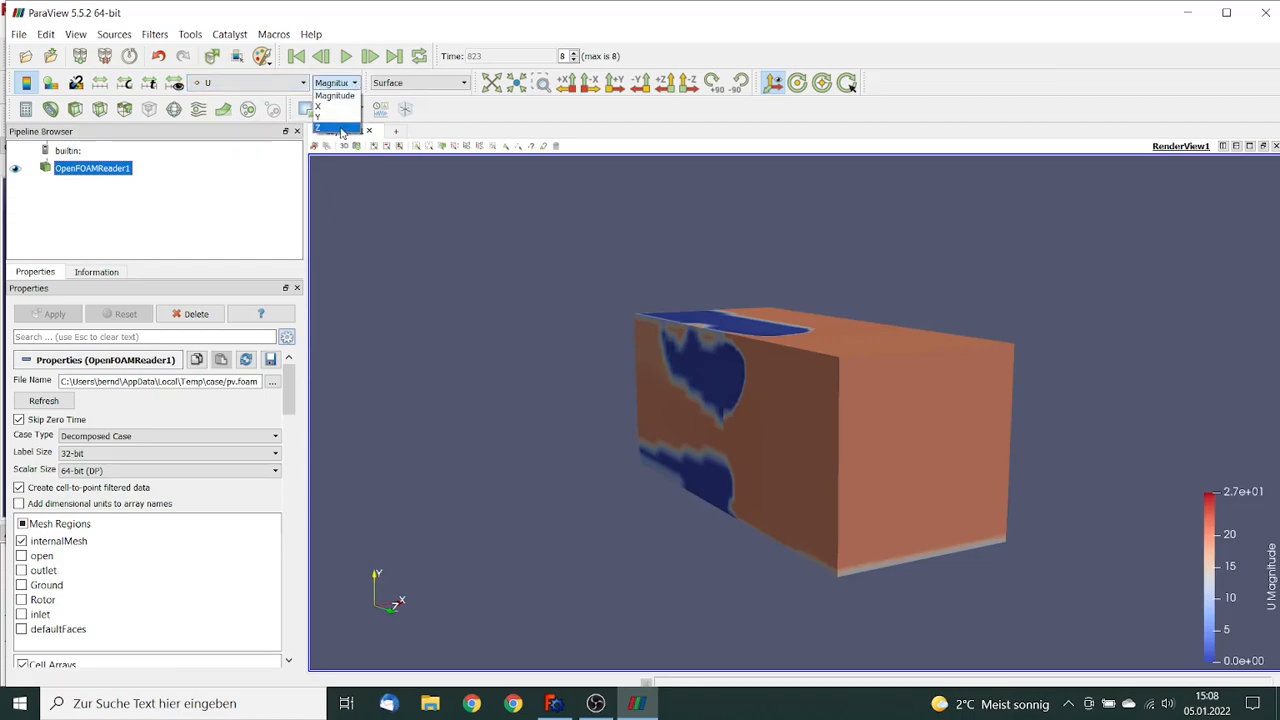
pyautogui.click(340, 128)
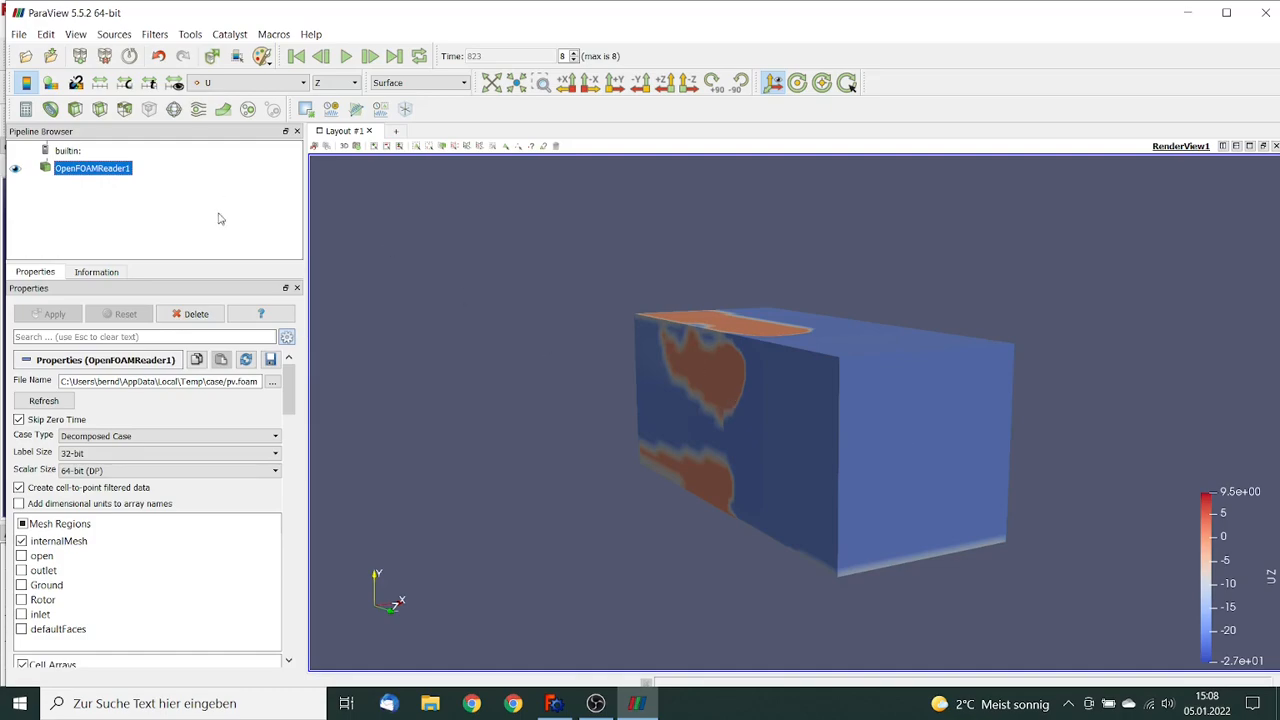
# Step: Slice the flow domain with a Z-normal plane at origin 0, 0, 0
pyautogui.click(100, 109)
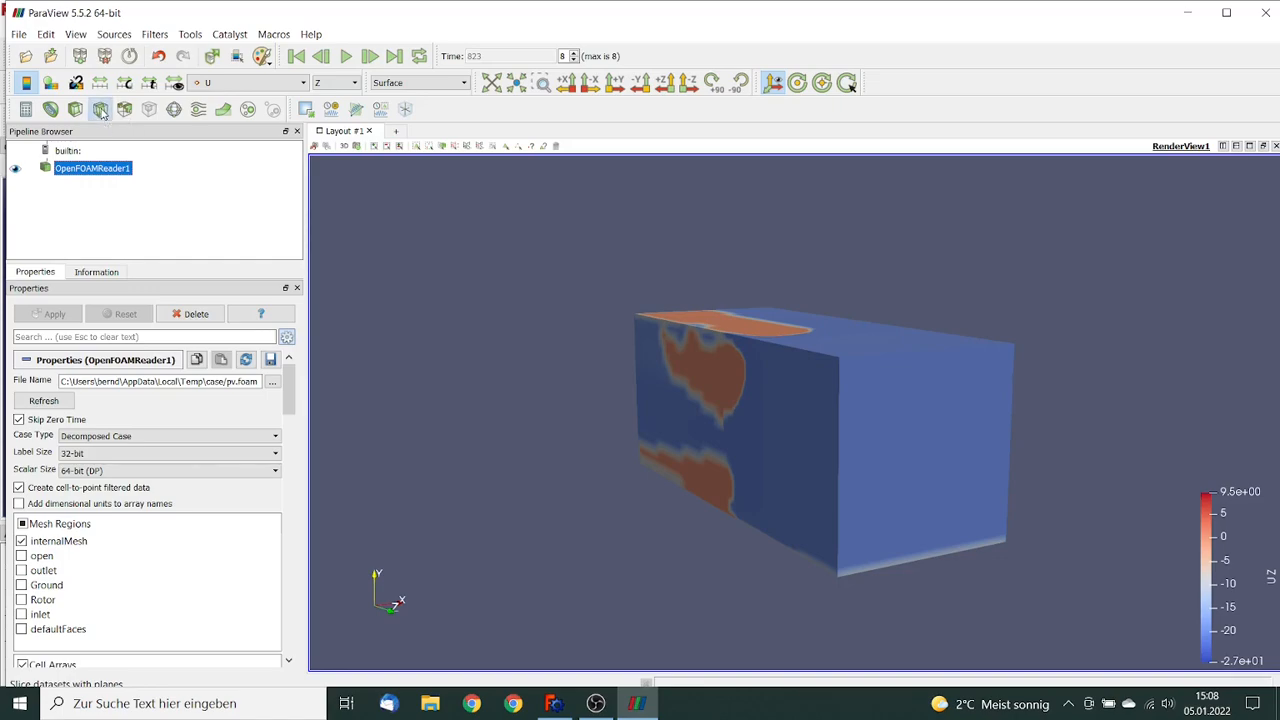
pyautogui.click(102, 529)
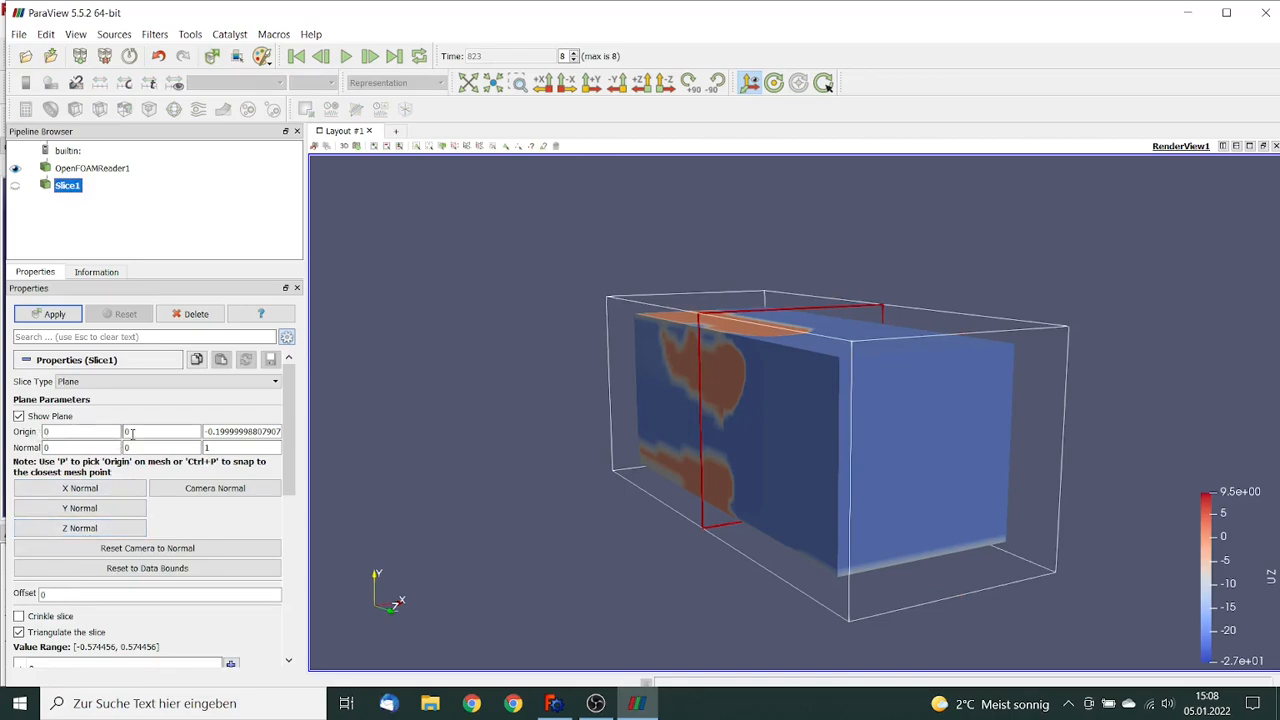
pyautogui.moveTo(206, 431); pyautogui.dragTo(320, 428)
pyautogui.write('0')
pyautogui.click(52, 314)
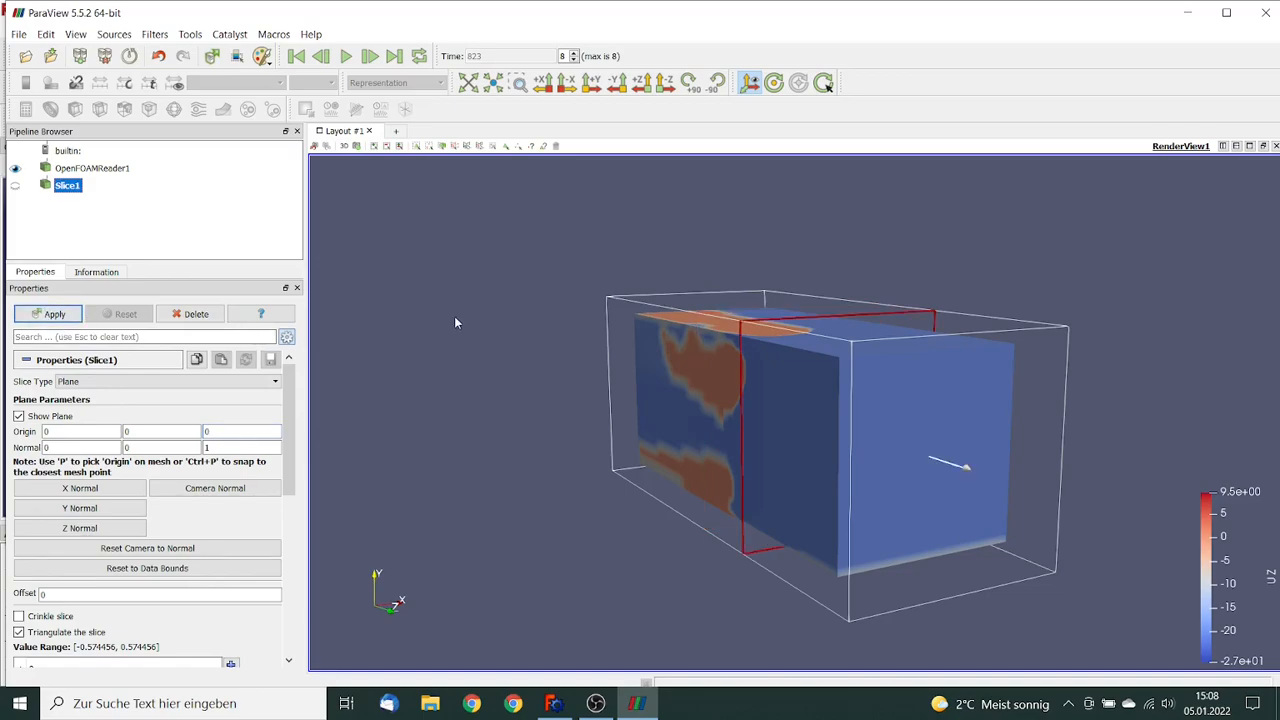
pyautogui.click(52, 314)
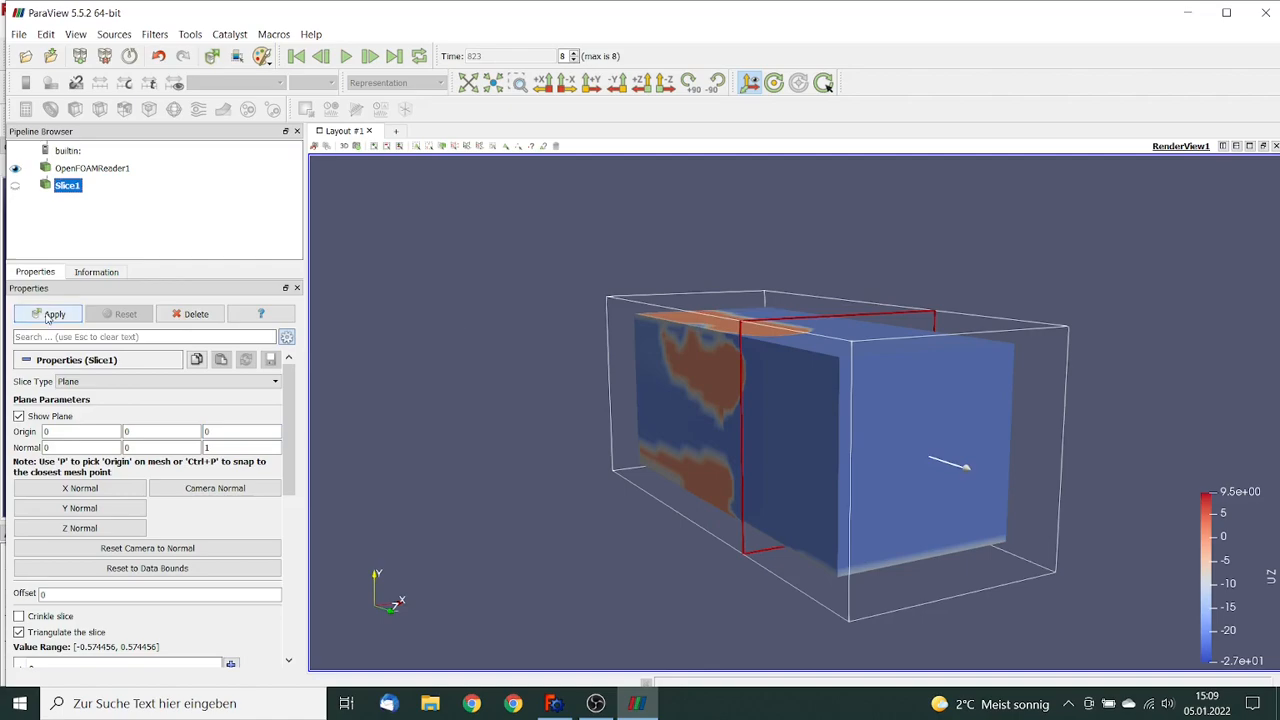
# Step: Discard the unapplied shift of the slice plane and colour the slice by velocity U
pyautogui.moveTo(520, 396); pyautogui.dragTo(525, 518, button='right')
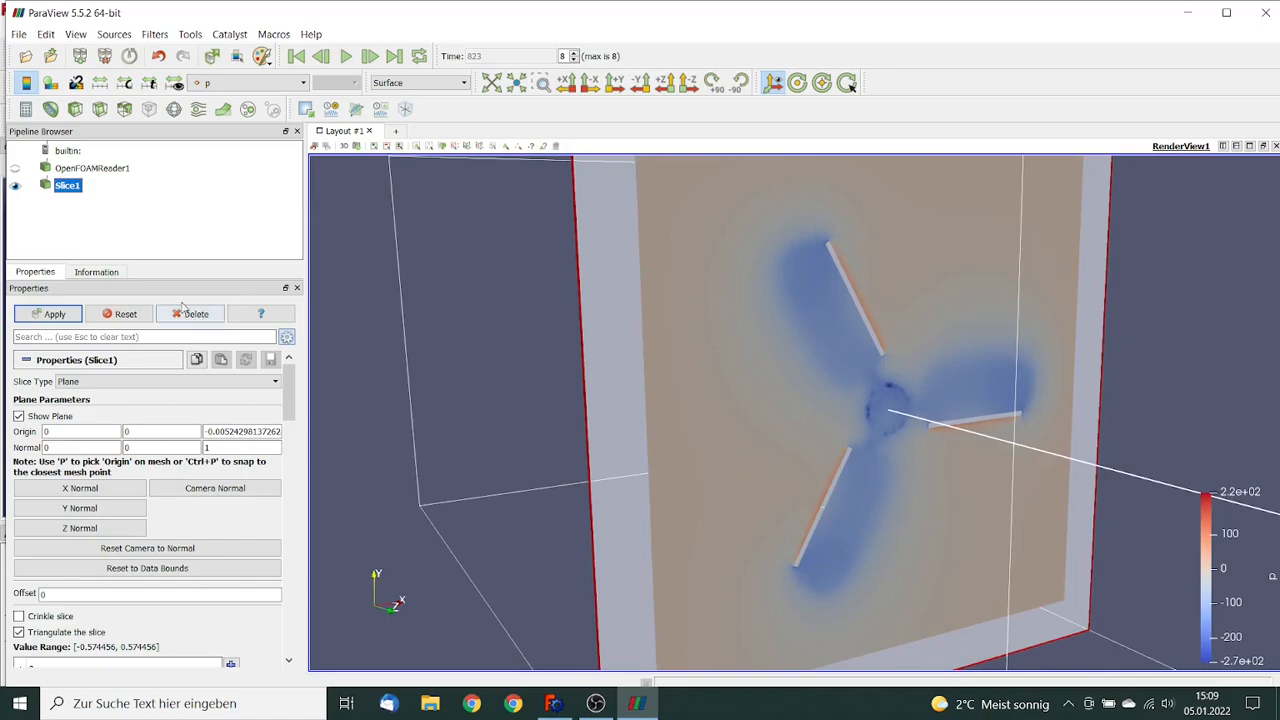
pyautogui.click(122, 316)
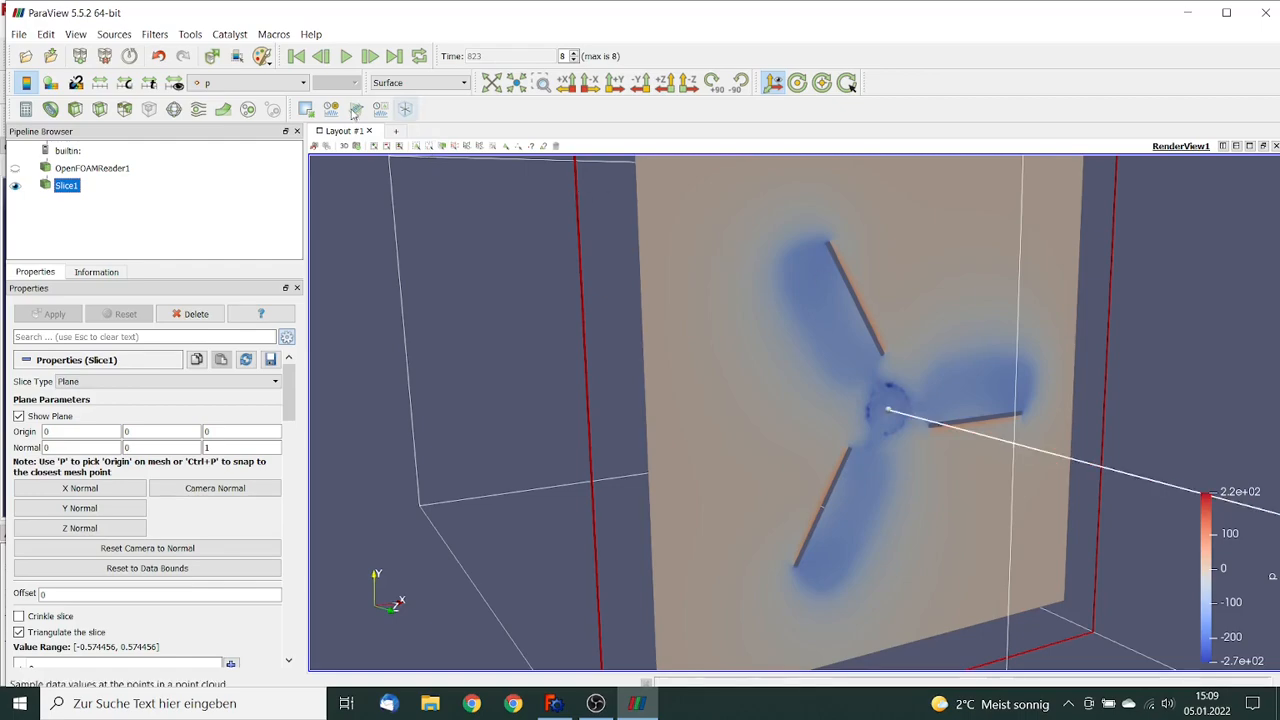
pyautogui.click(304, 84)
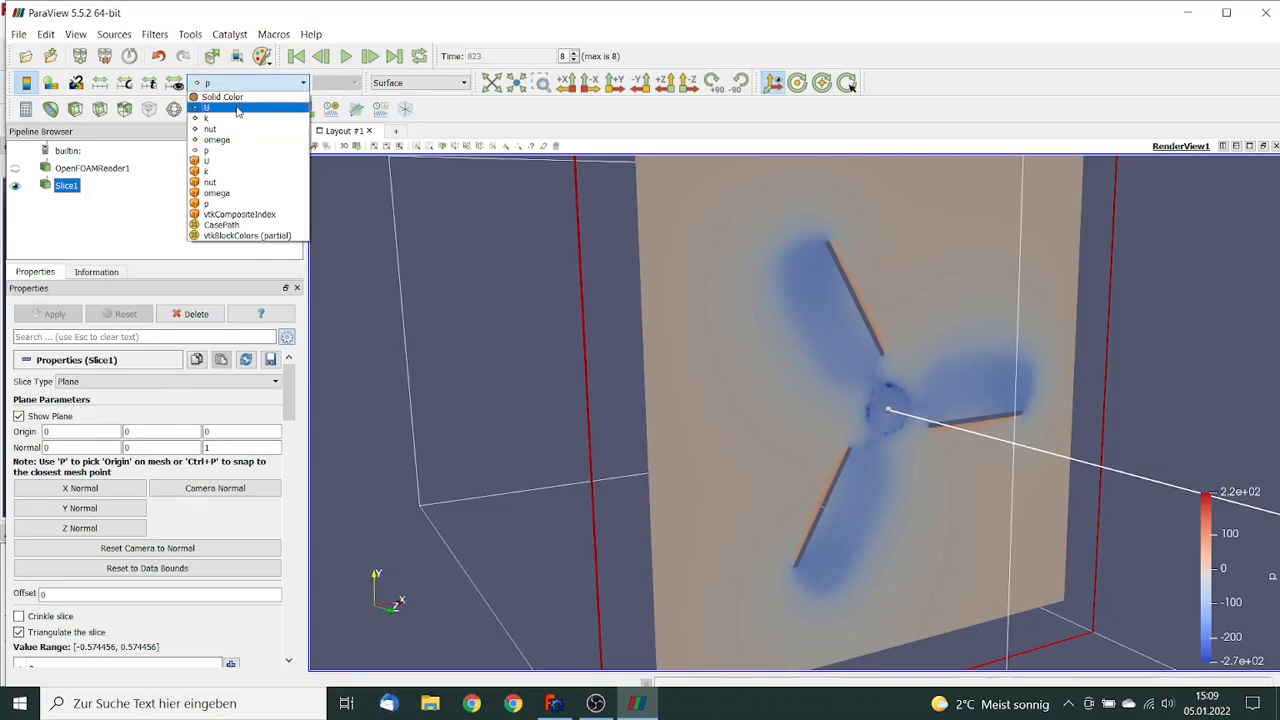
pyautogui.click(237, 108)
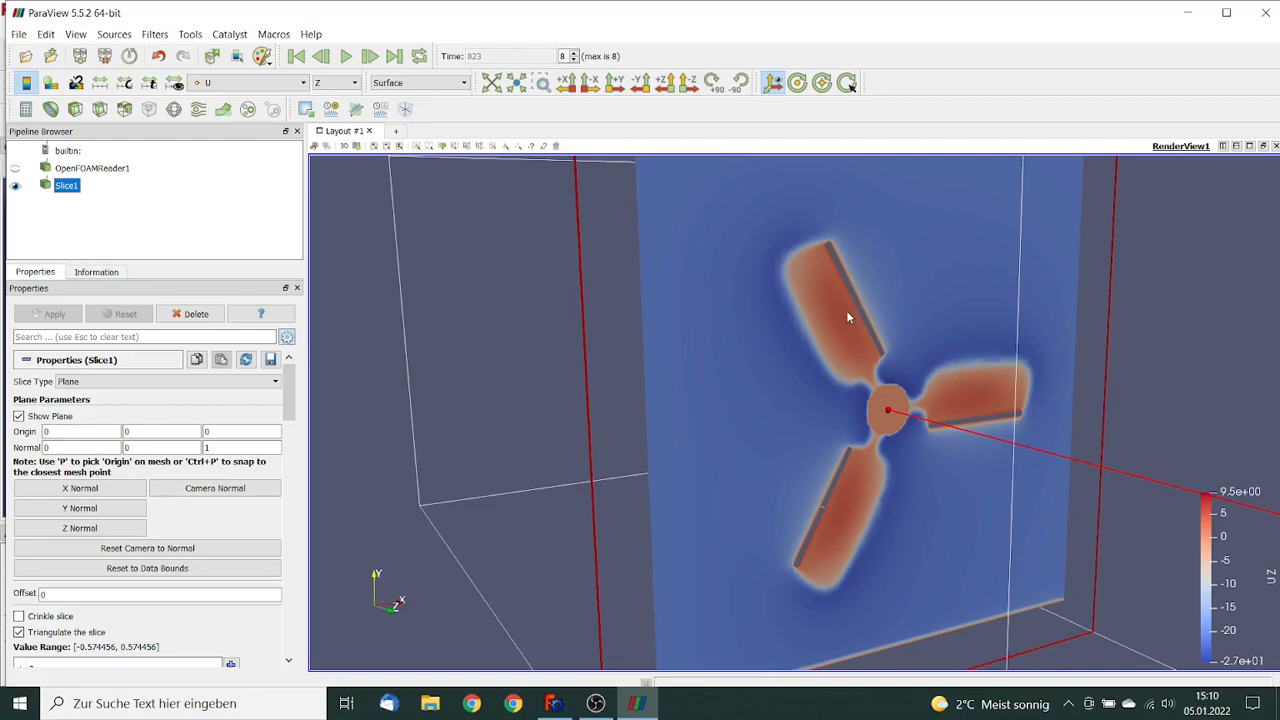
# Step: Examine the in-plane flow on the slice, colouring it by the X component of U and by the Y component
pyautogui.click(338, 83)
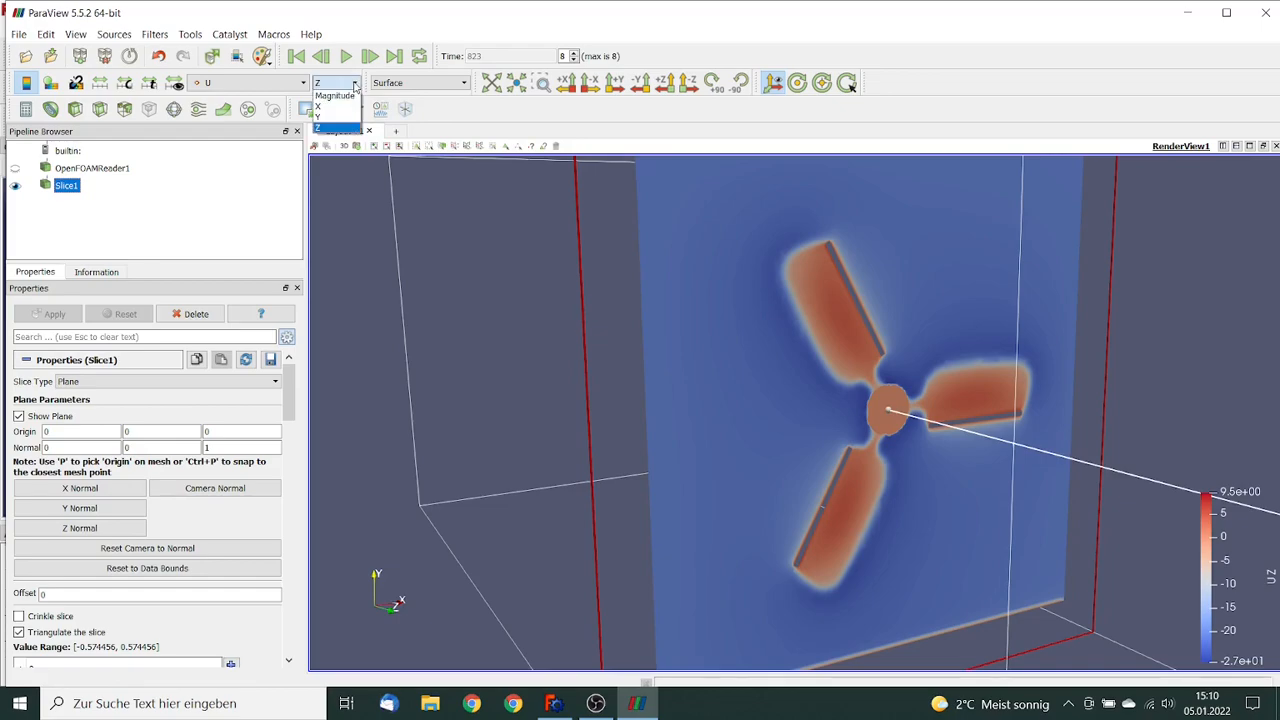
pyautogui.click(330, 108)
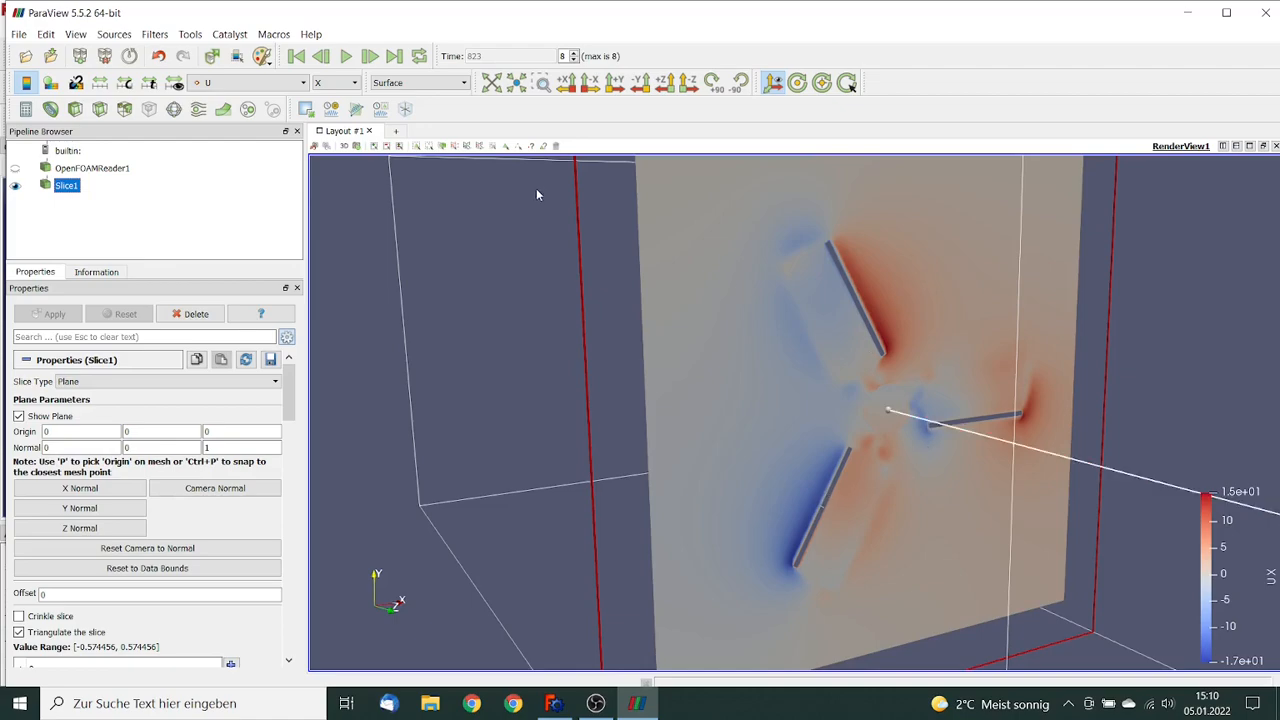
pyautogui.click(354, 83)
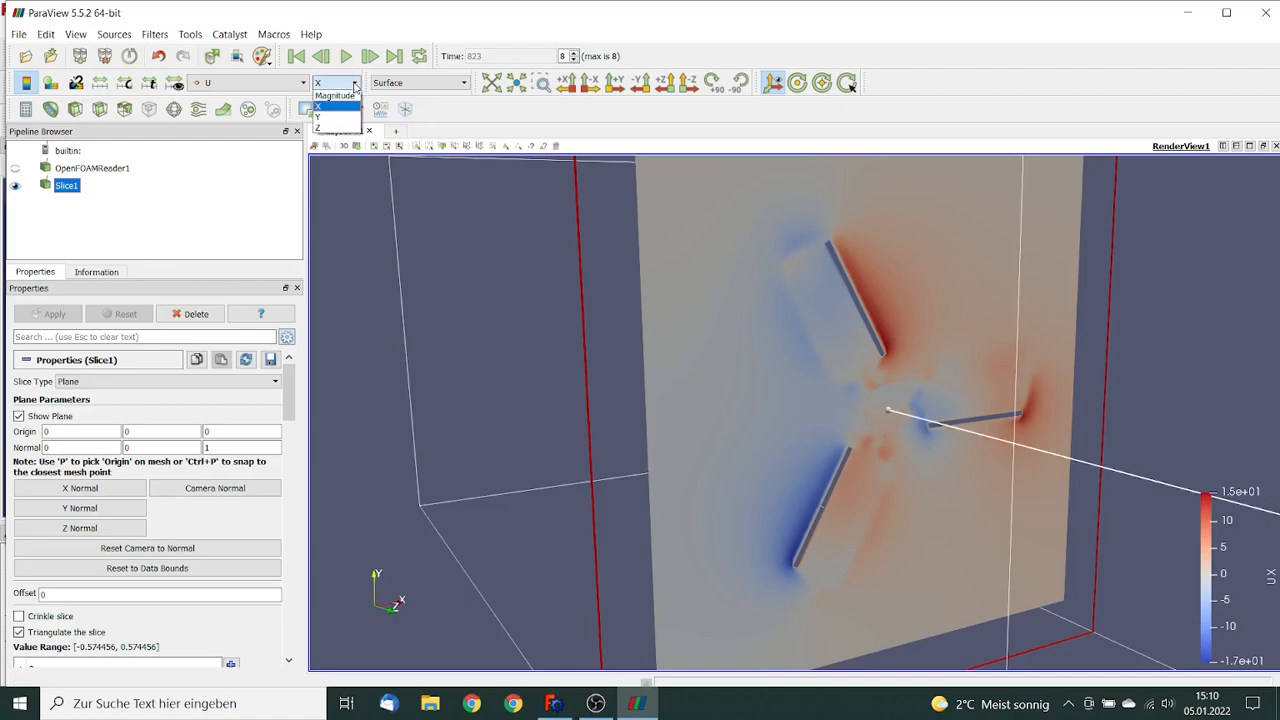
pyautogui.click(333, 117)
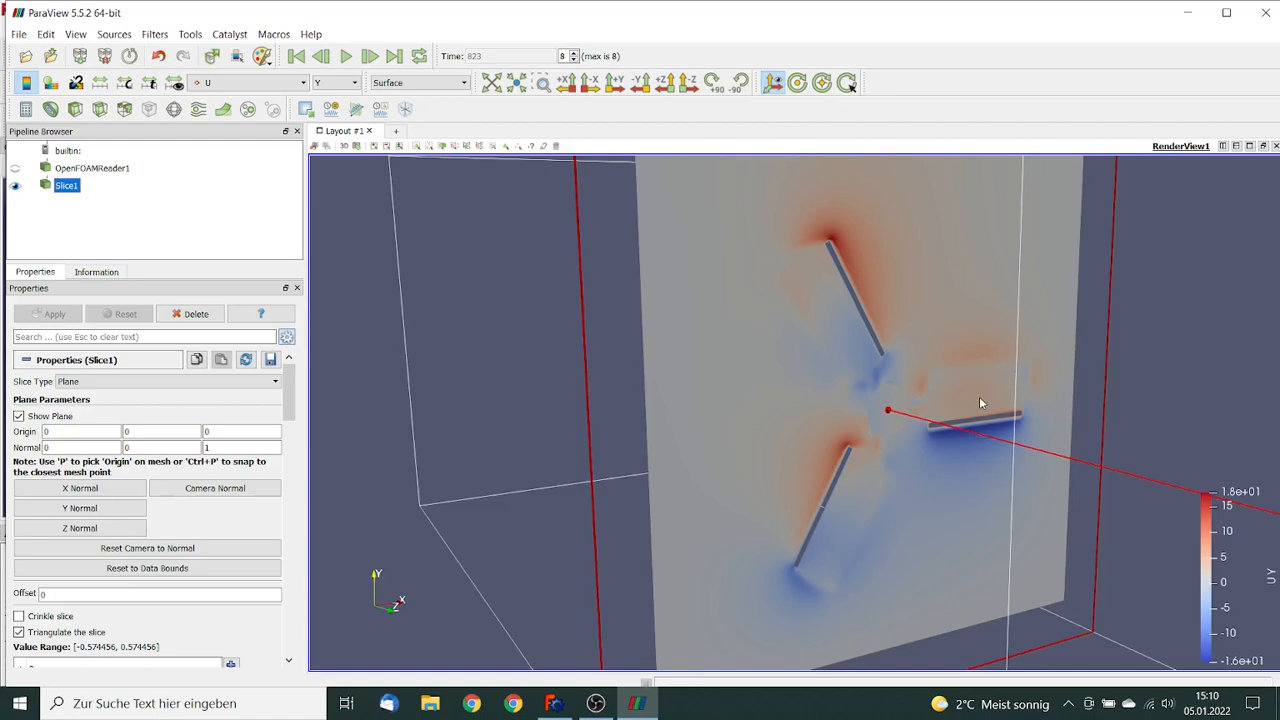
# Step: Delete the slice and add a Stream Tracer to the flow domain
pyautogui.click(196, 315)
pyautogui.scroll(-5, 769, 302)
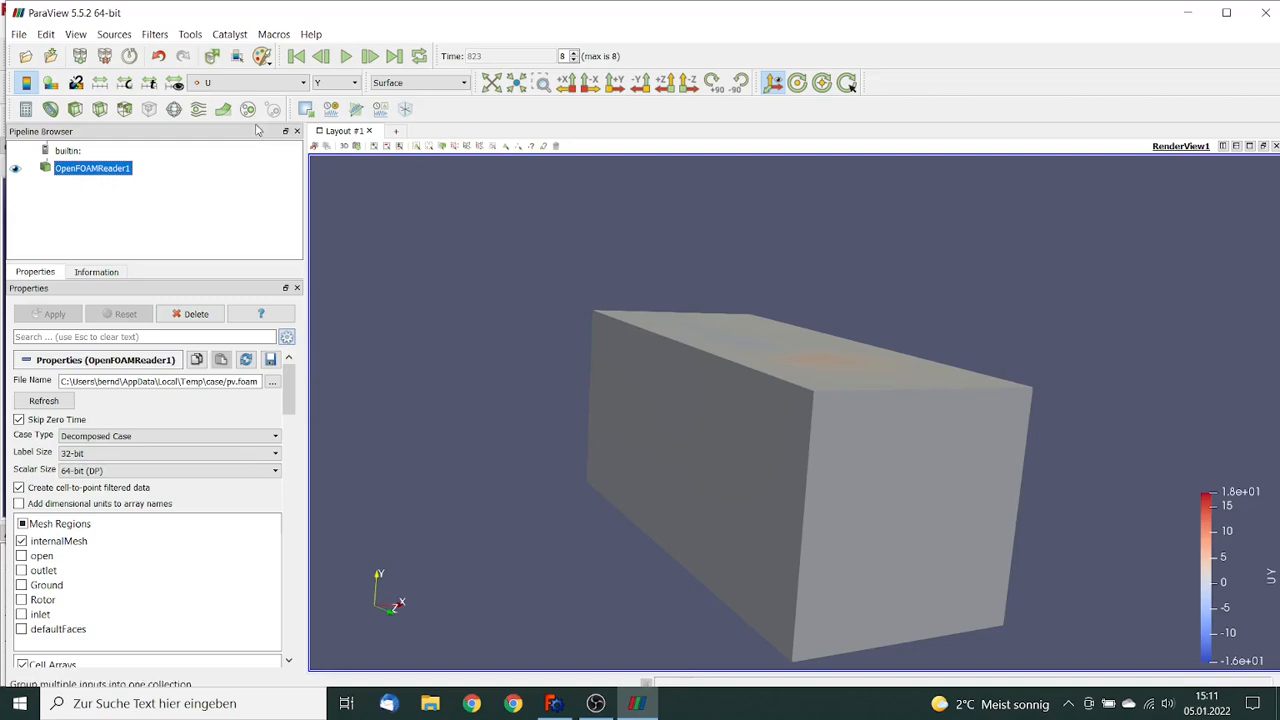
pyautogui.click(198, 110)
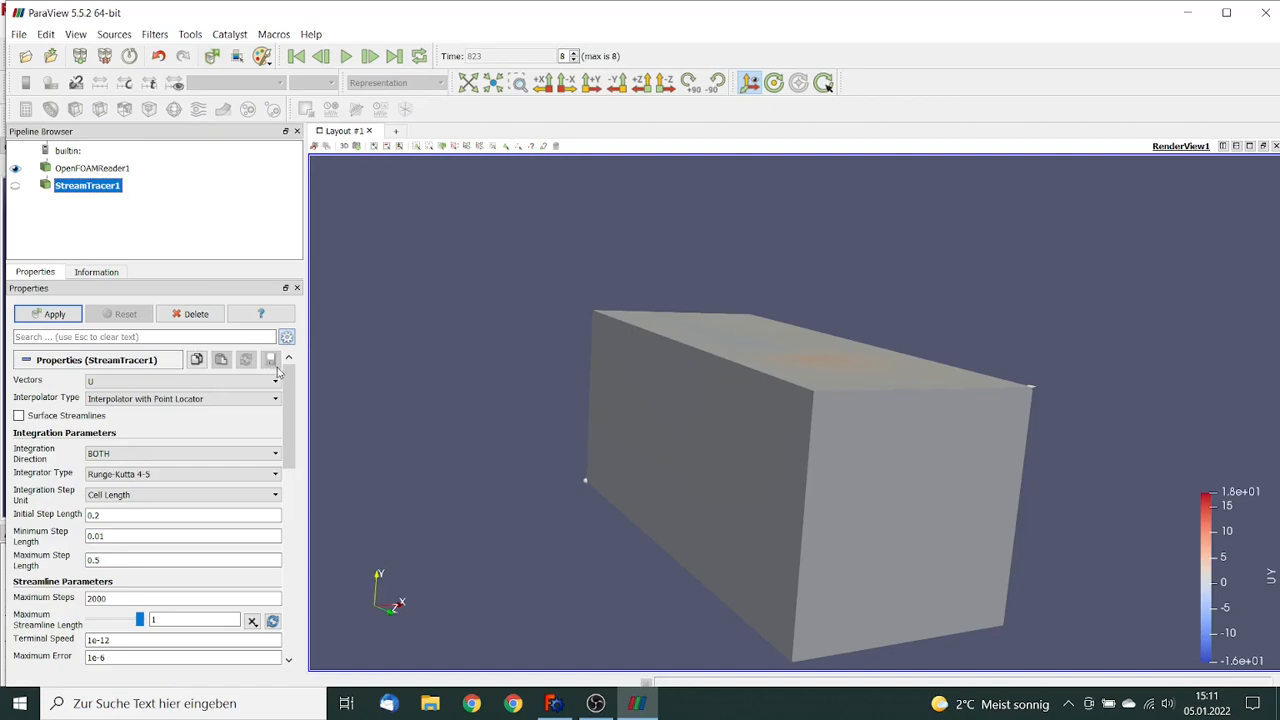
# Step: Set both seed line points to X 0 and Y 0, and set Point1's Z coordinate to 0.3
pyautogui.moveTo(292, 395); pyautogui.dragTo(295, 490)
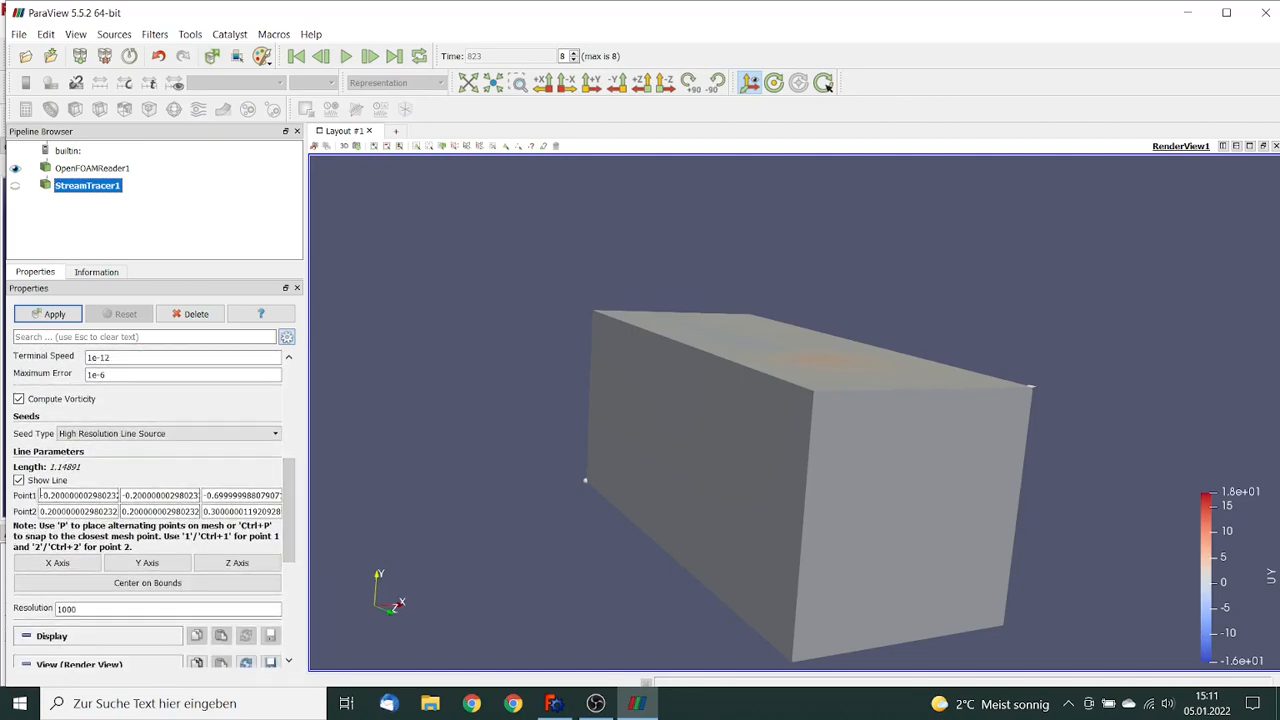
pyautogui.press('Tab')
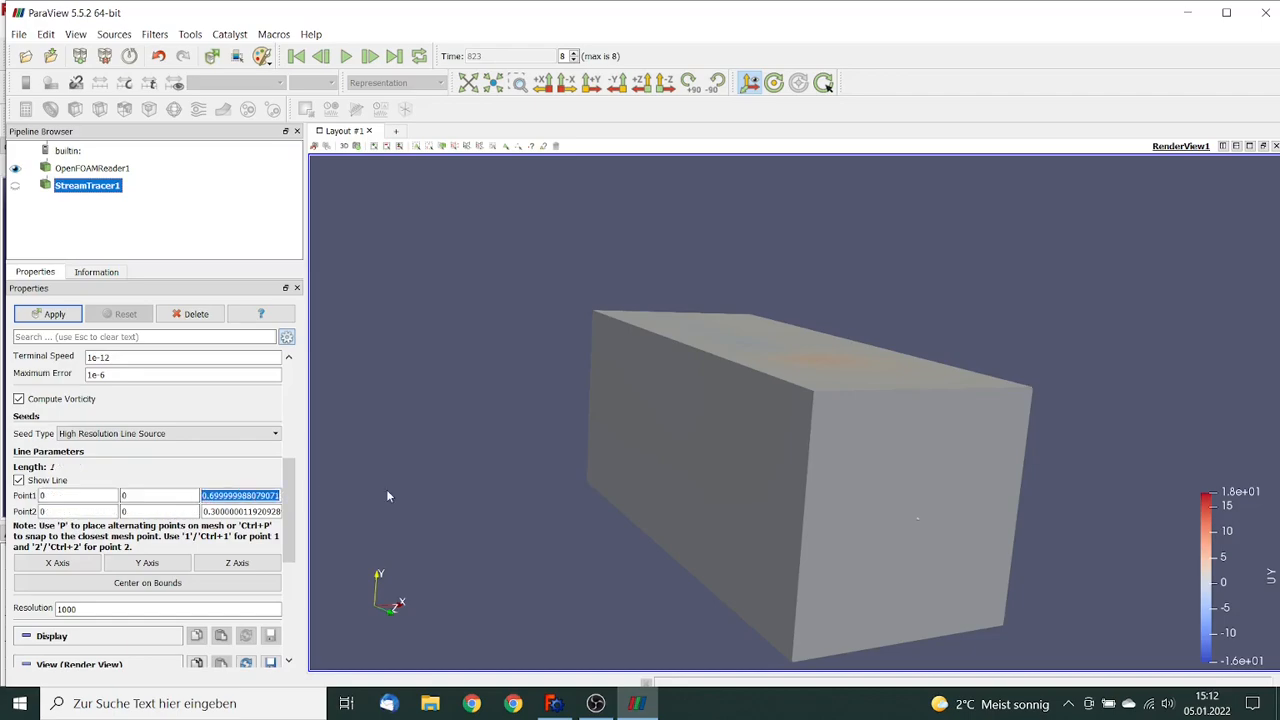
pyautogui.write('0.3')
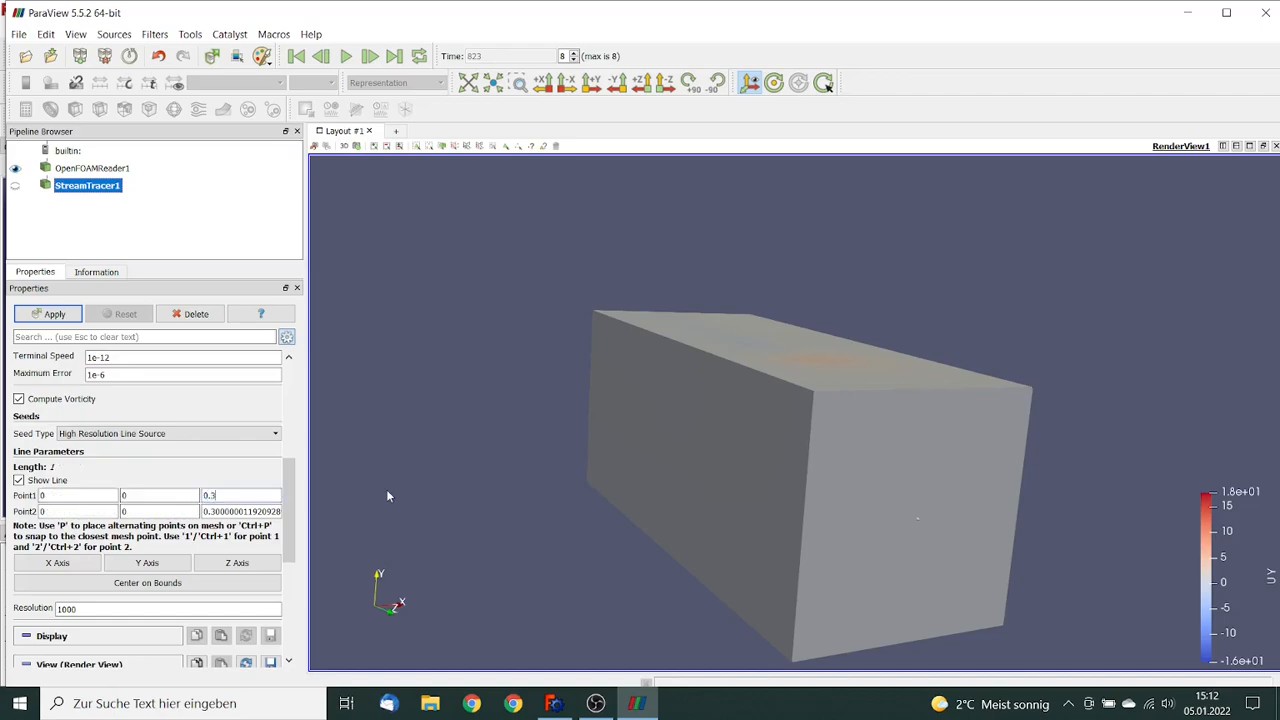
pyautogui.moveTo(216, 511); pyautogui.dragTo(405, 499)
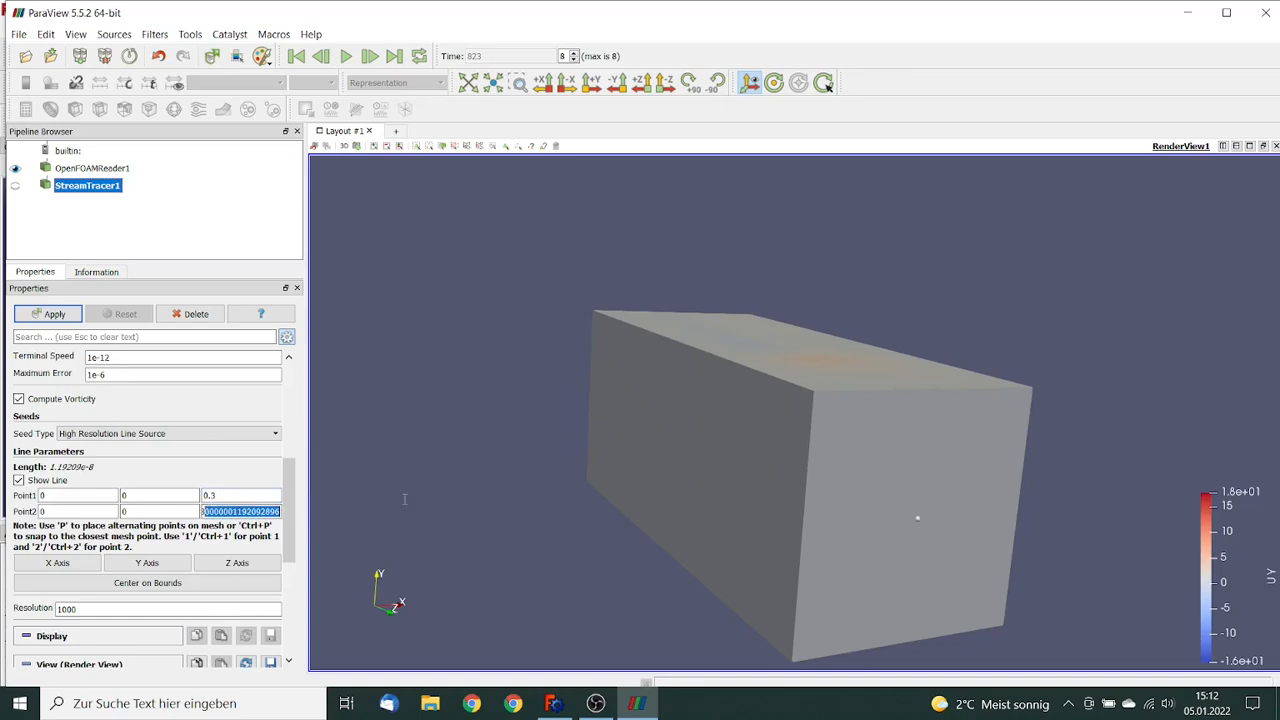
pyautogui.press('Tab')
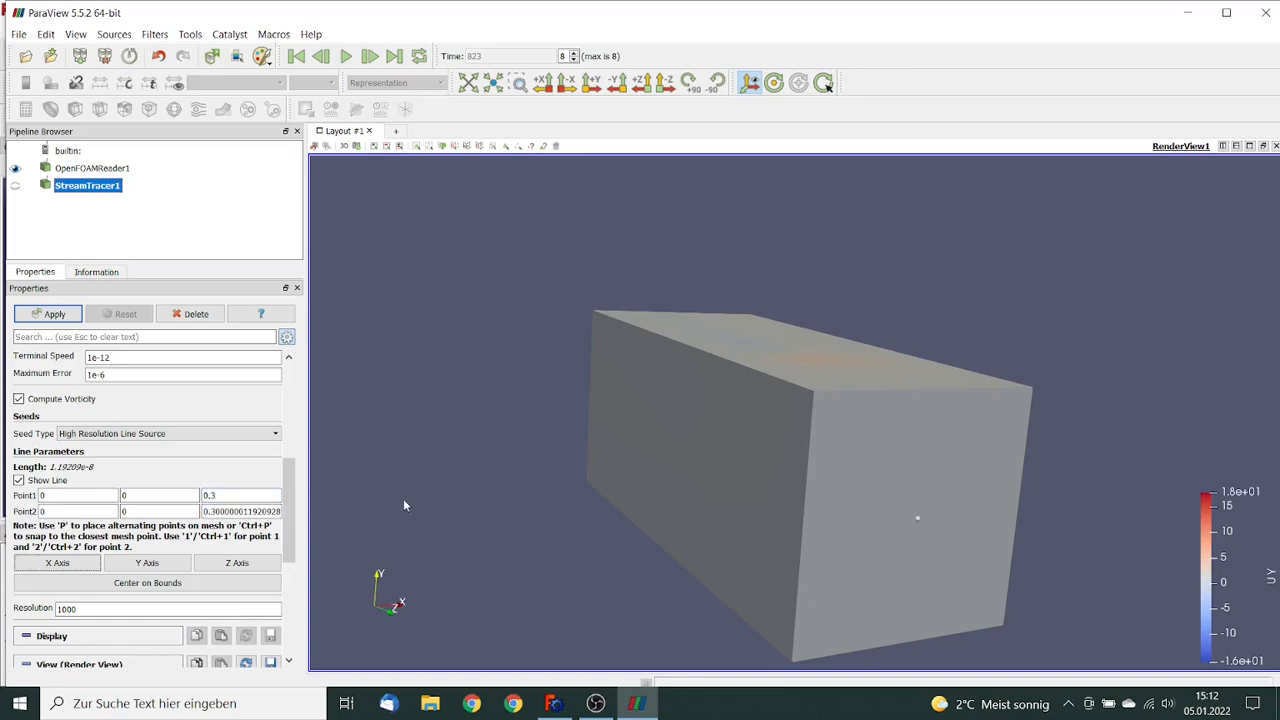
# Step: Set the seed line's Y coordinates to -0.2 for Point1 and 0.2 for Point2
pyautogui.doubleClick(140, 495)
pyautogui.write('-')
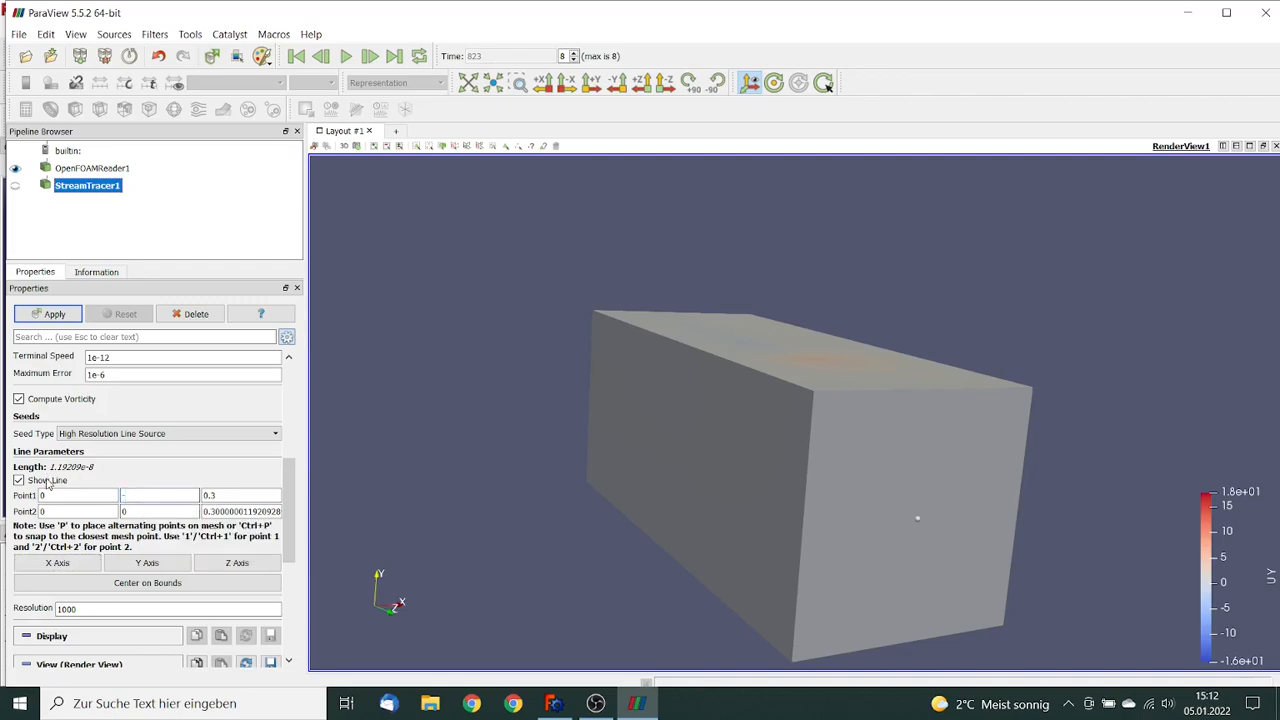
pyautogui.write('0.2')
pyautogui.moveTo(139, 511); pyautogui.dragTo(4, 487)
pyautogui.write('-0.2')
# Step: Set the seed line's X coordinates to -0.2 for Point1 and 0.2 for Point2
pyautogui.click(84, 494)
pyautogui.doubleClick(84, 494)
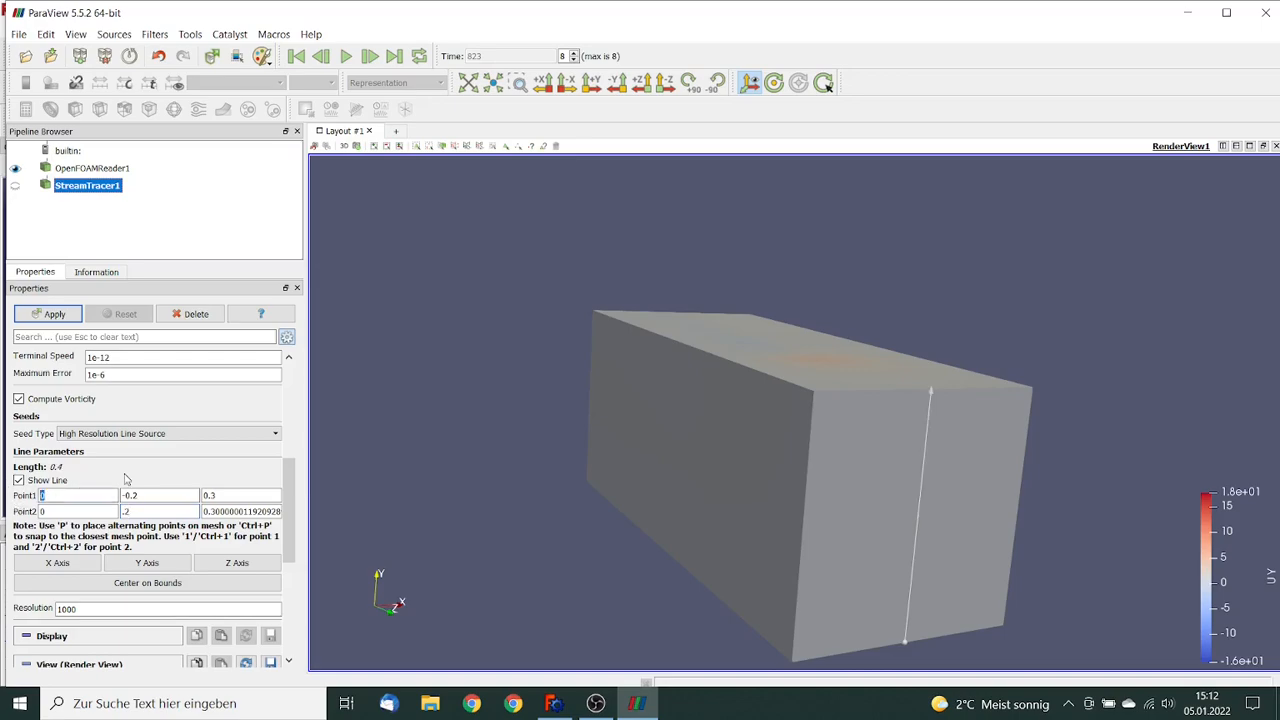
pyautogui.write('-0.2')
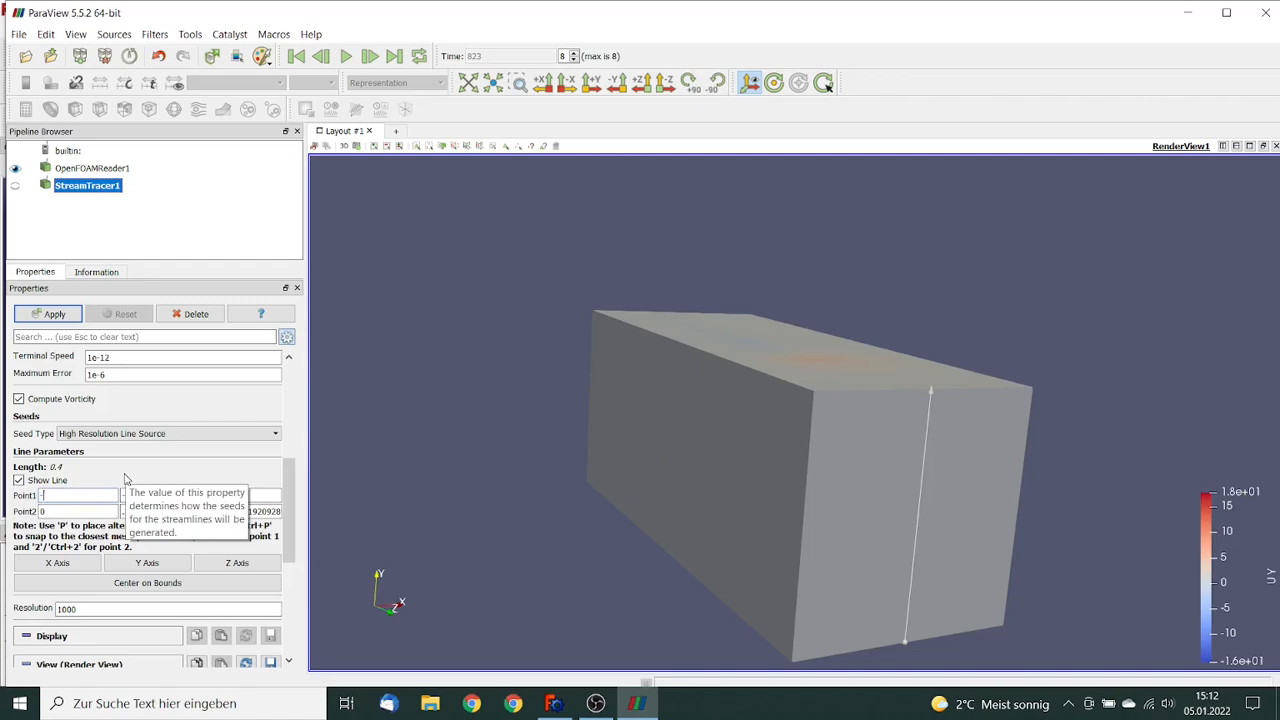
pyautogui.doubleClick(86, 511)
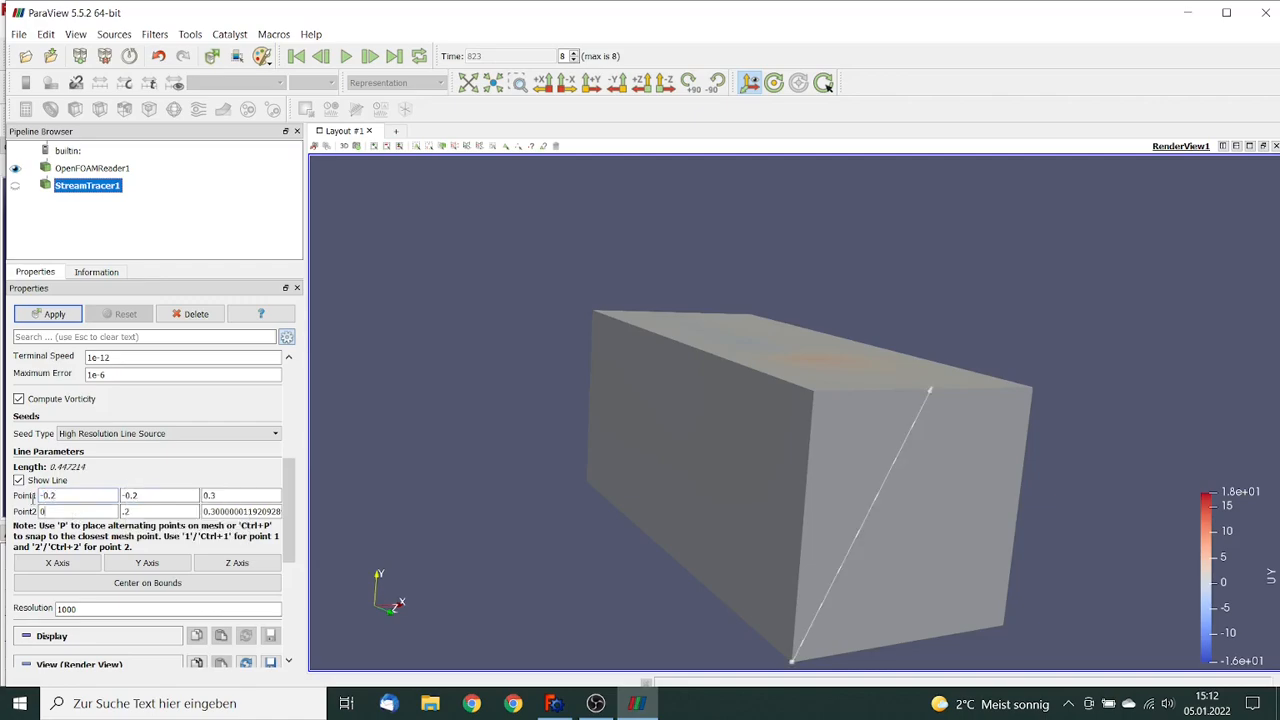
pyautogui.write('0.2')
pyautogui.press('Tab')
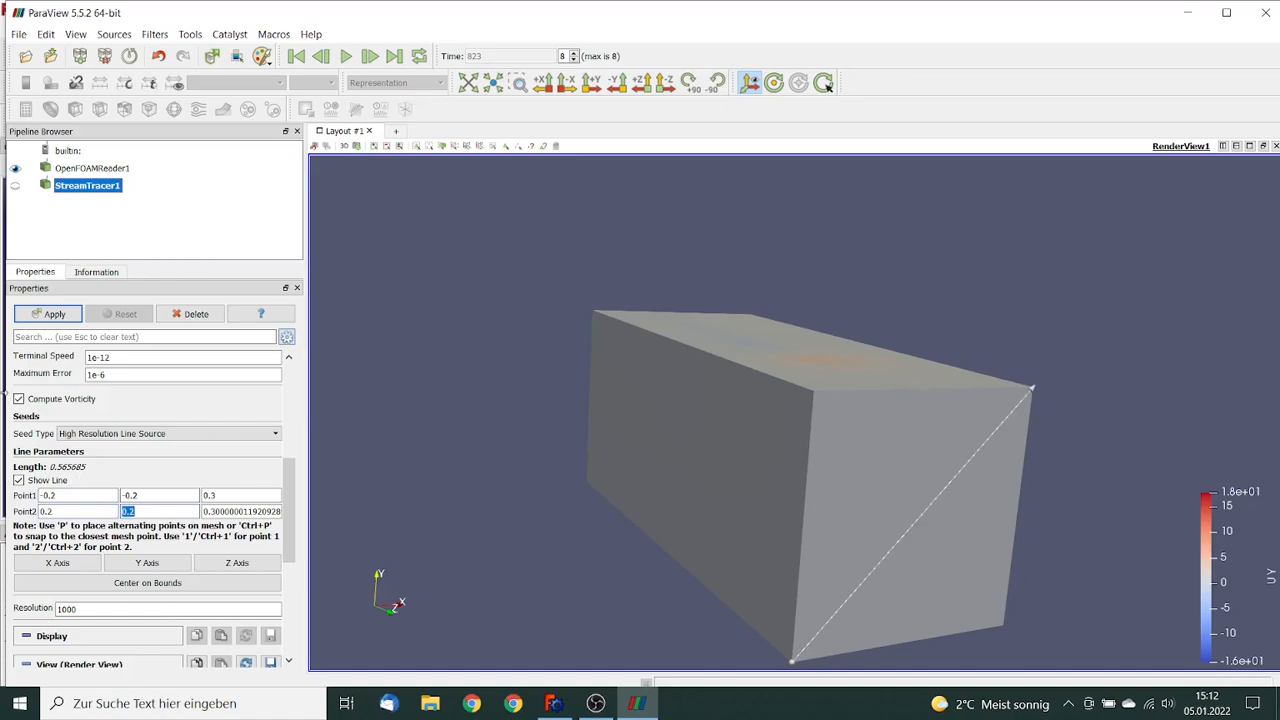
# Step: Set the seed line resolution to 200 and generate the streamlines
pyautogui.click(76, 608)
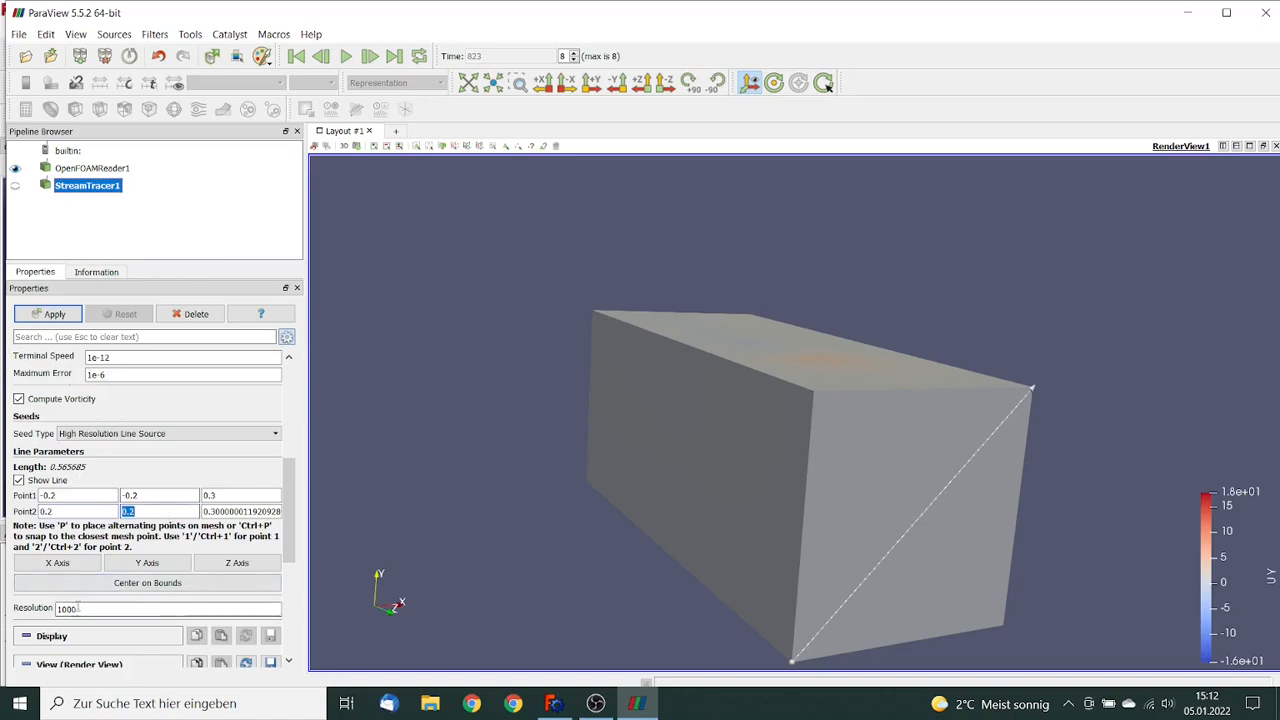
pyautogui.moveTo(94, 609); pyautogui.dragTo(40, 617)
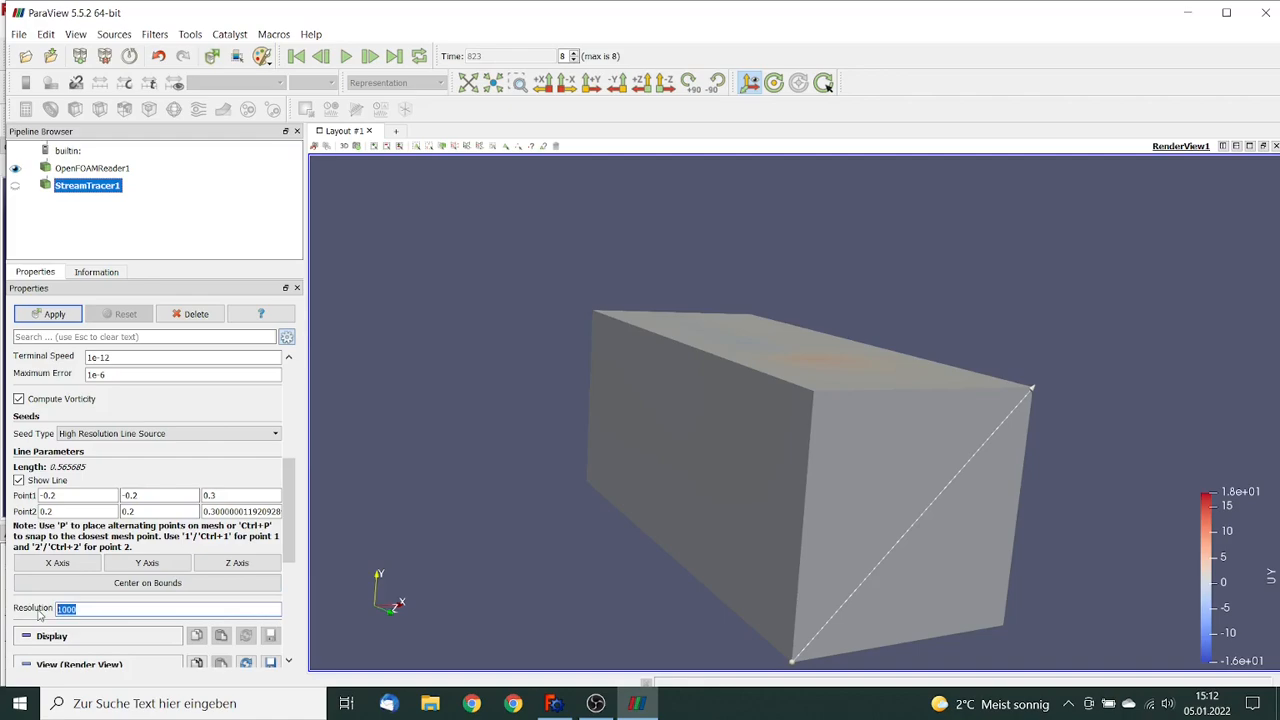
pyautogui.write('200')
pyautogui.click(54, 314)
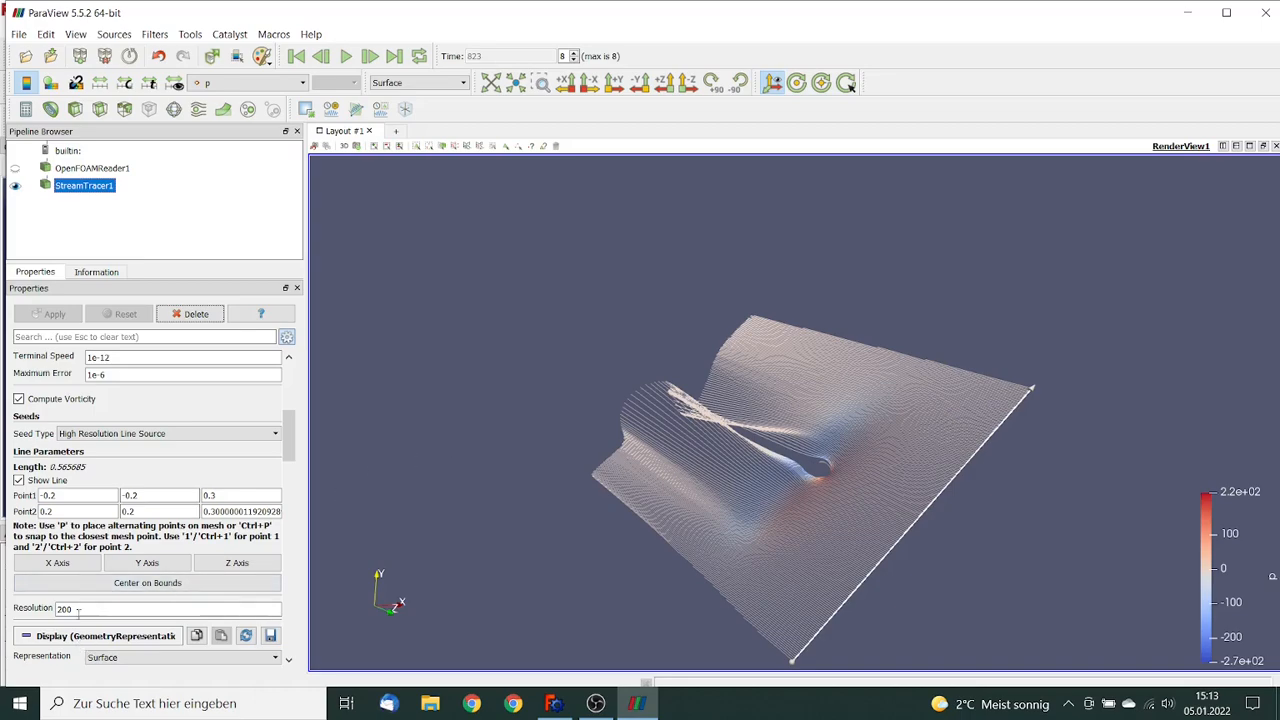
# Step: Reduce the seed line resolution to 100, update the streamlines and inspect them around the rotor
pyautogui.moveTo(84, 609); pyautogui.dragTo(4, 611)
pyautogui.write('100')
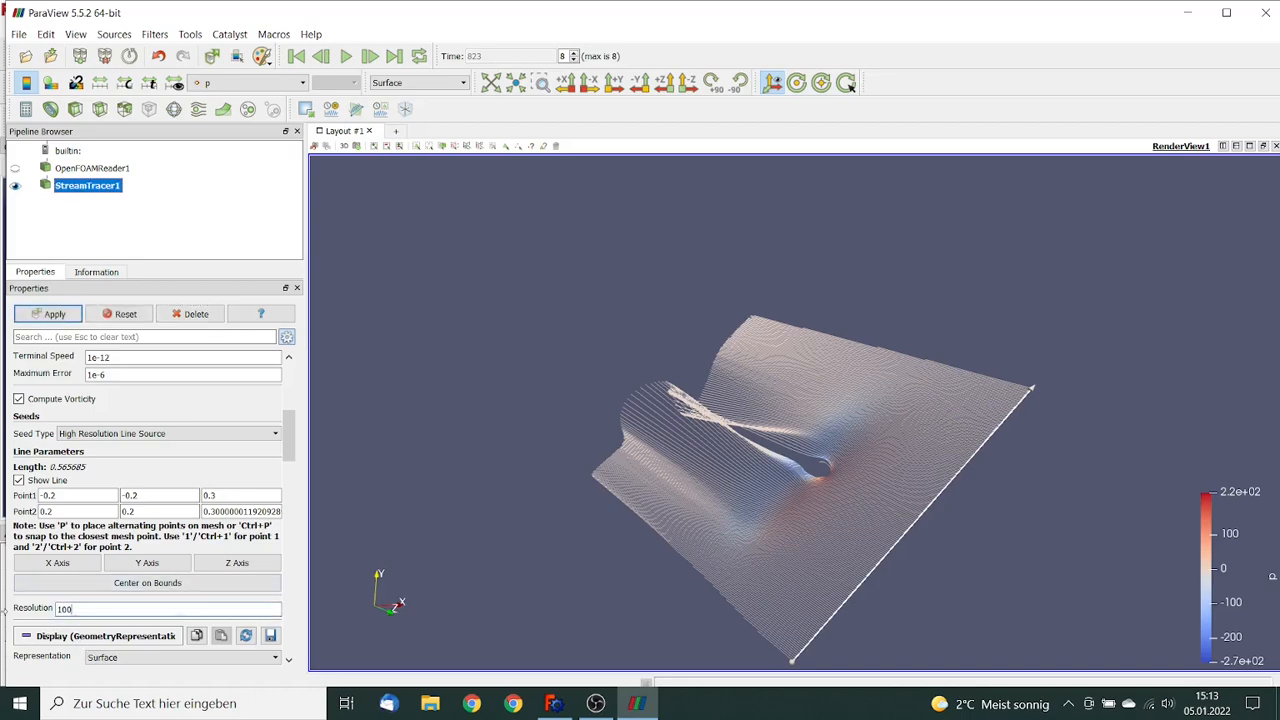
pyautogui.click(54, 314)
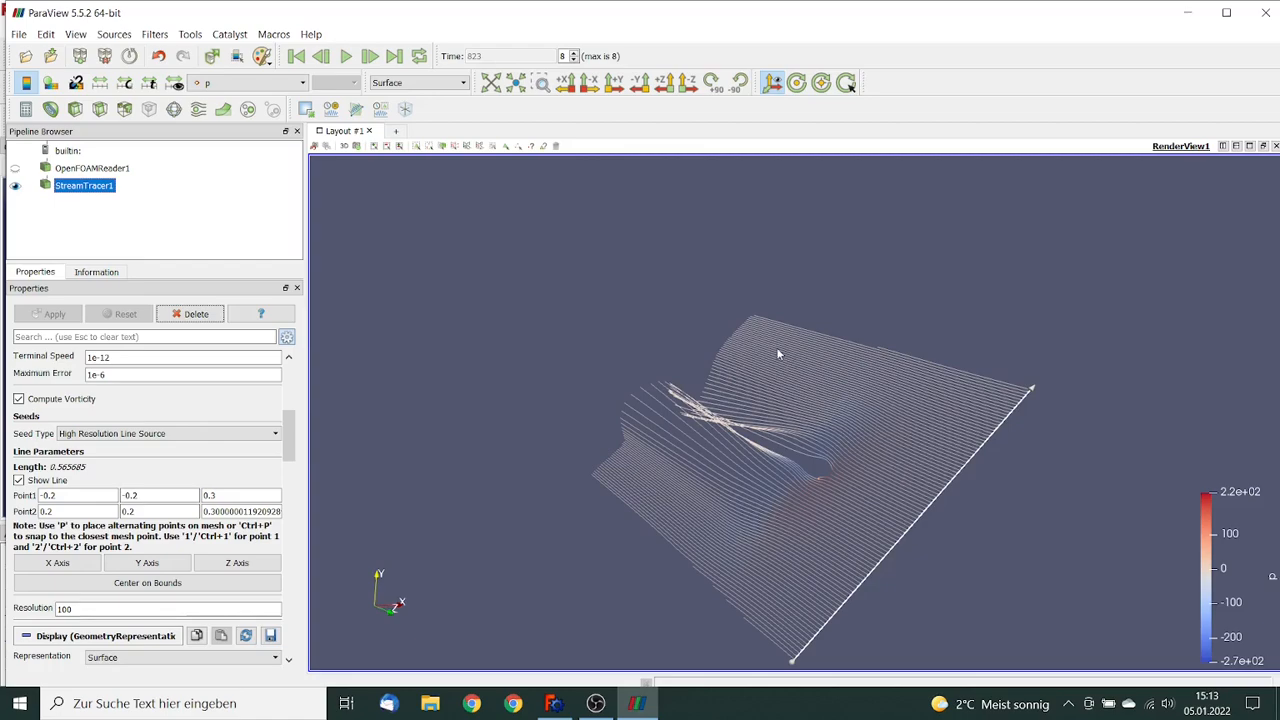
pyautogui.moveTo(769, 407); pyautogui.dragTo(732, 418)
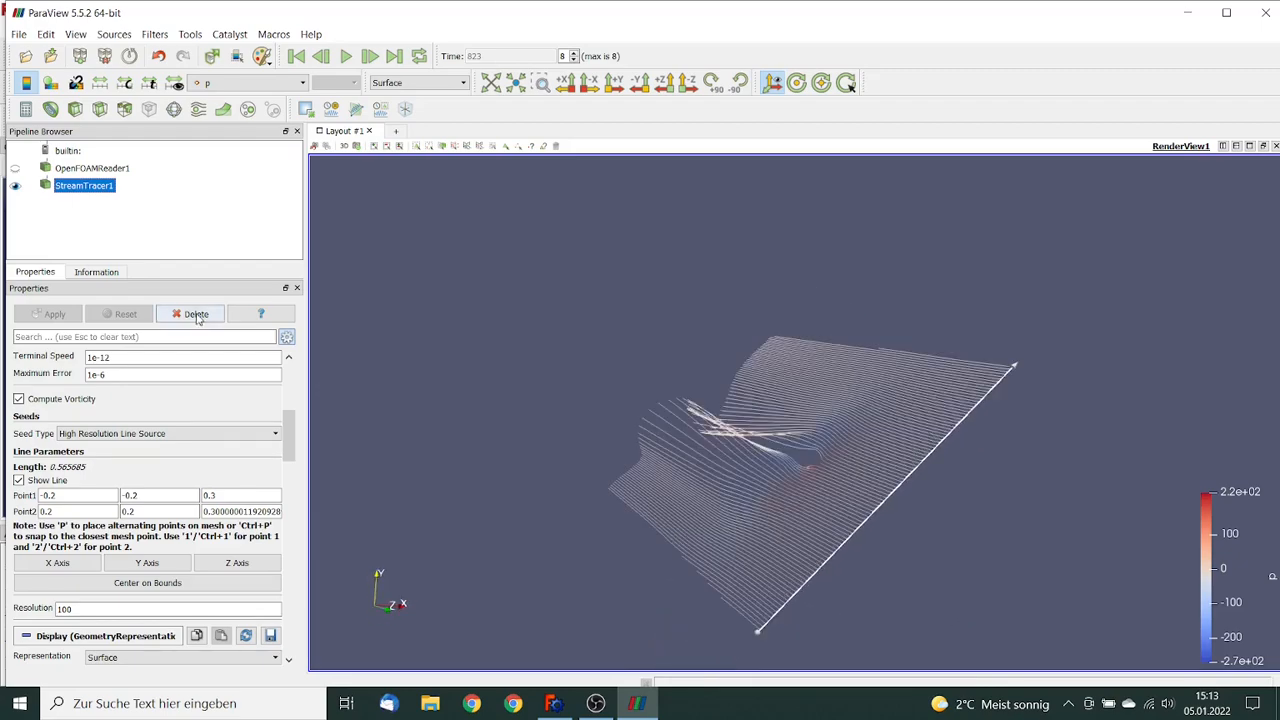
# Step: Delete the stream tracer and add a Glyph filter to the flow domain with at most 1000 sample points
pyautogui.click(196, 315)
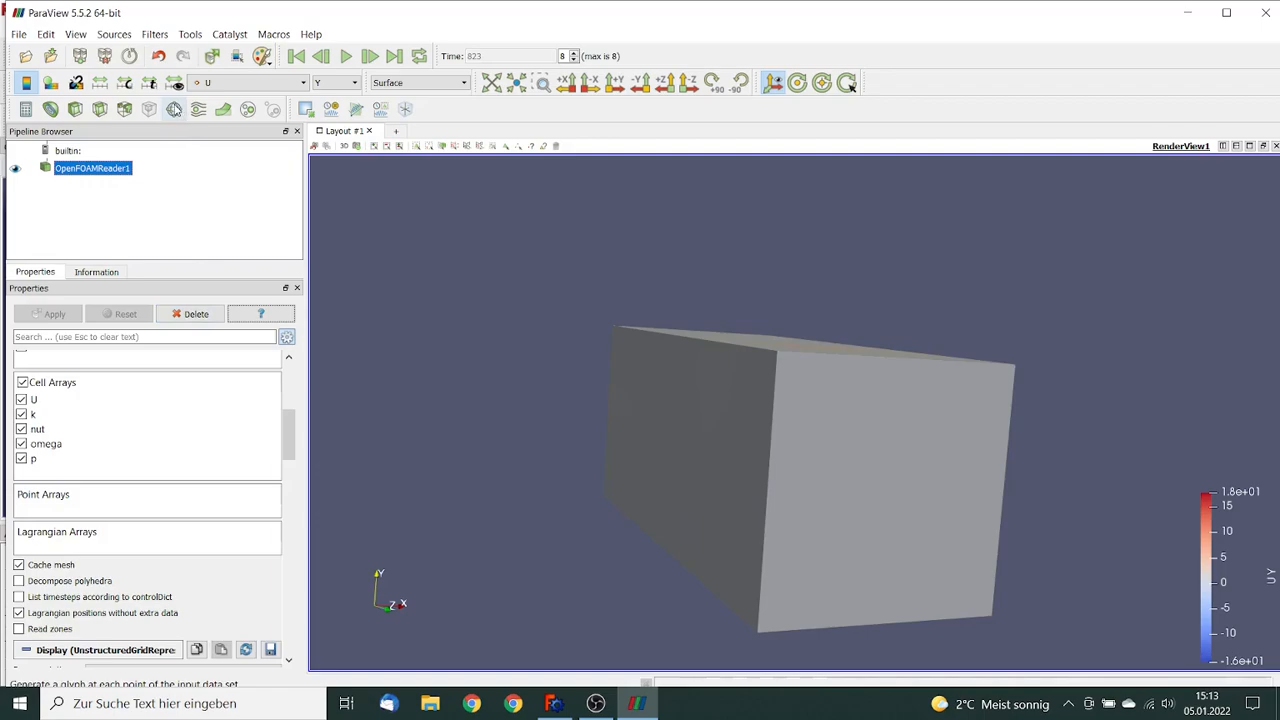
pyautogui.click(174, 110)
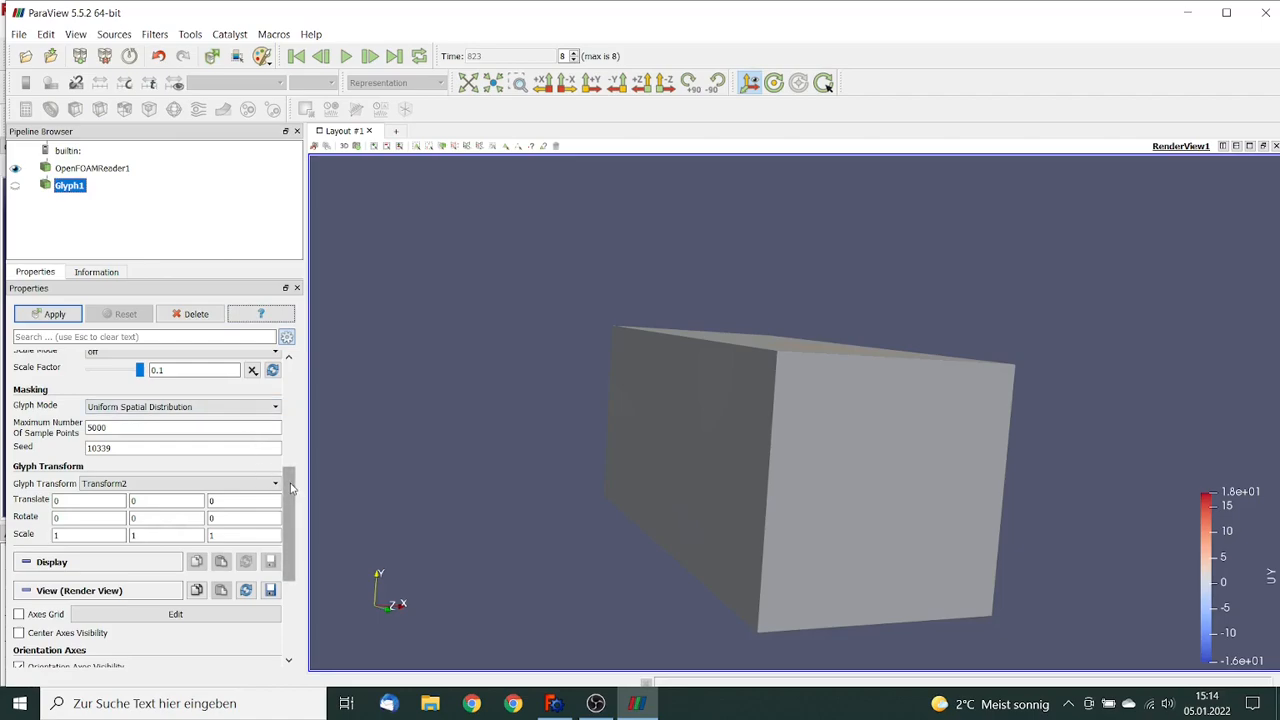
pyautogui.click(125, 430)
pyautogui.hotkey('ctrl', 'a')
pyautogui.write('1000')
pyautogui.press('Tab')
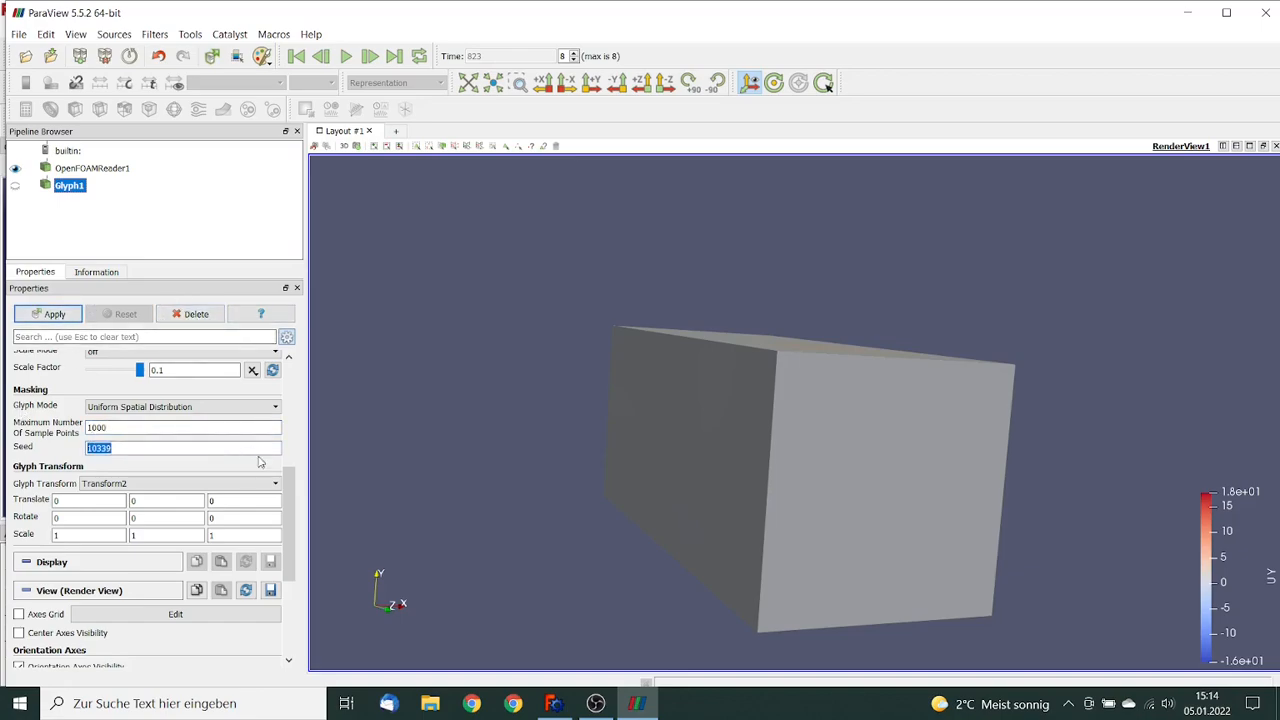
# Step: Orient the glyph arrows by the cell-data vector U and generate them
pyautogui.moveTo(286, 496); pyautogui.dragTo(288, 421)
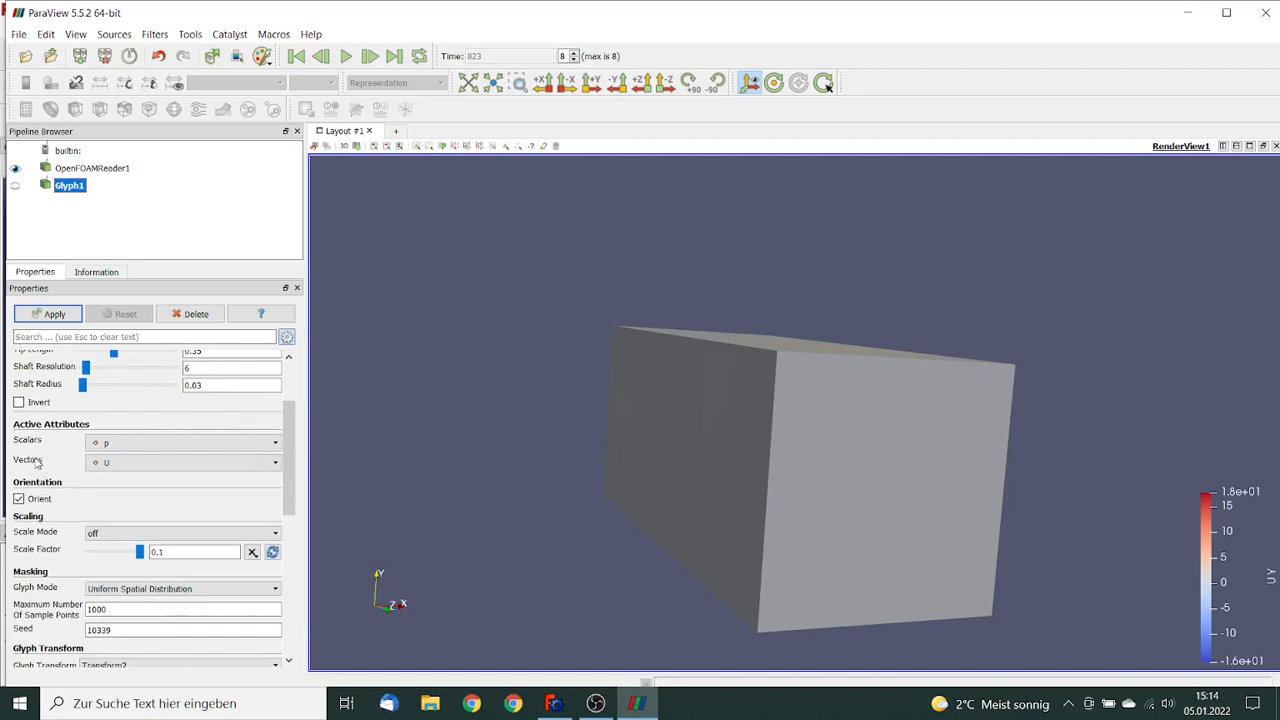
pyautogui.click(276, 466)
pyautogui.click(143, 502)
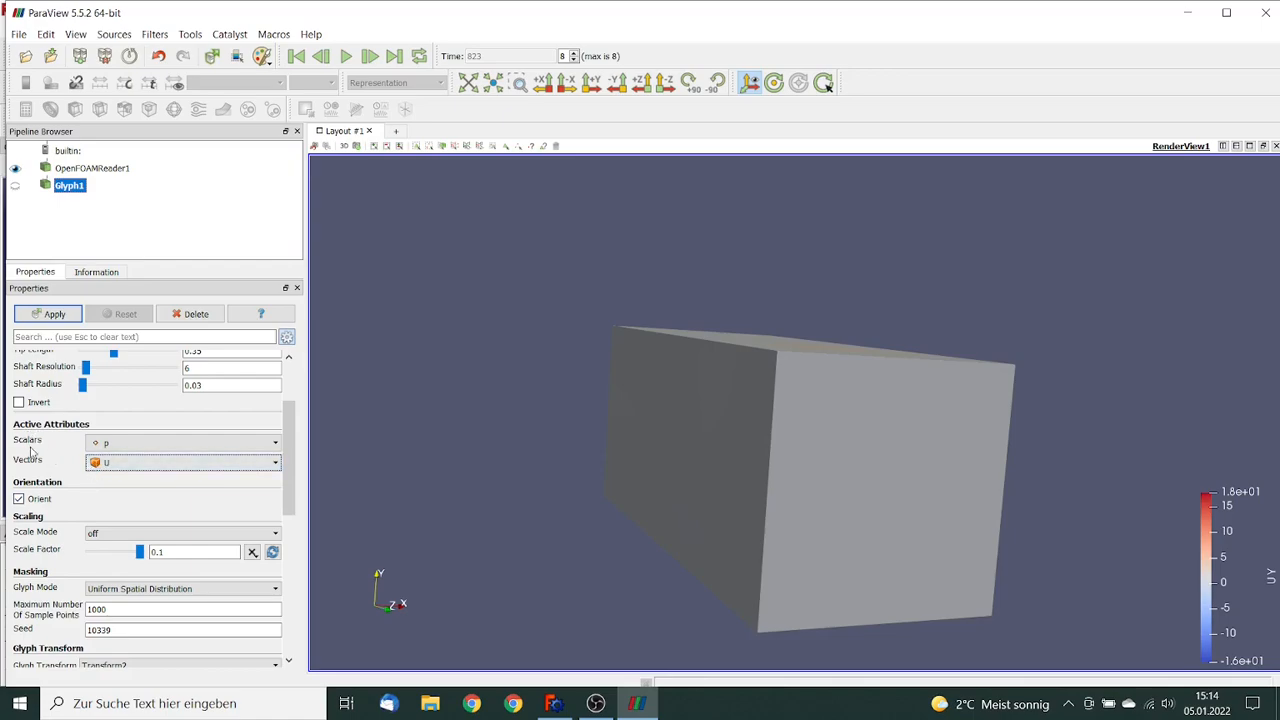
pyautogui.click(50, 314)
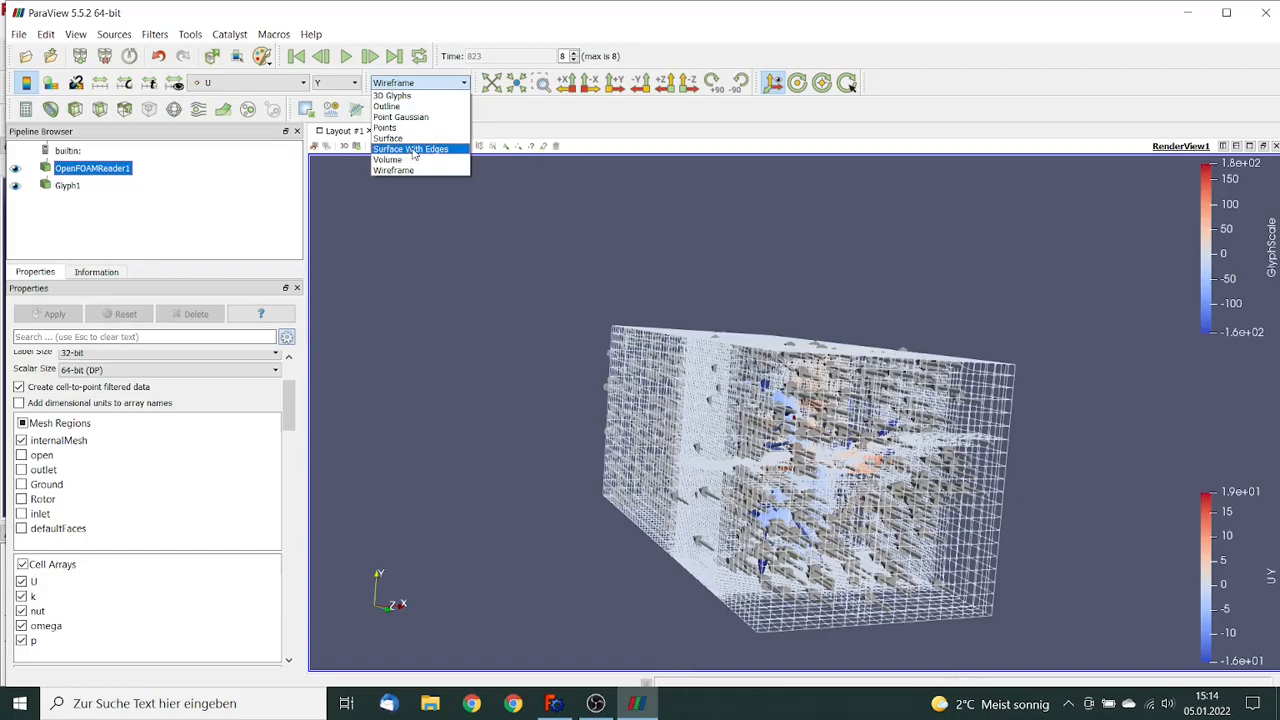
# Step: Show the flow domain as Outline and inspect the velocity arrows around the rotor from several angles
pyautogui.click(410, 106)
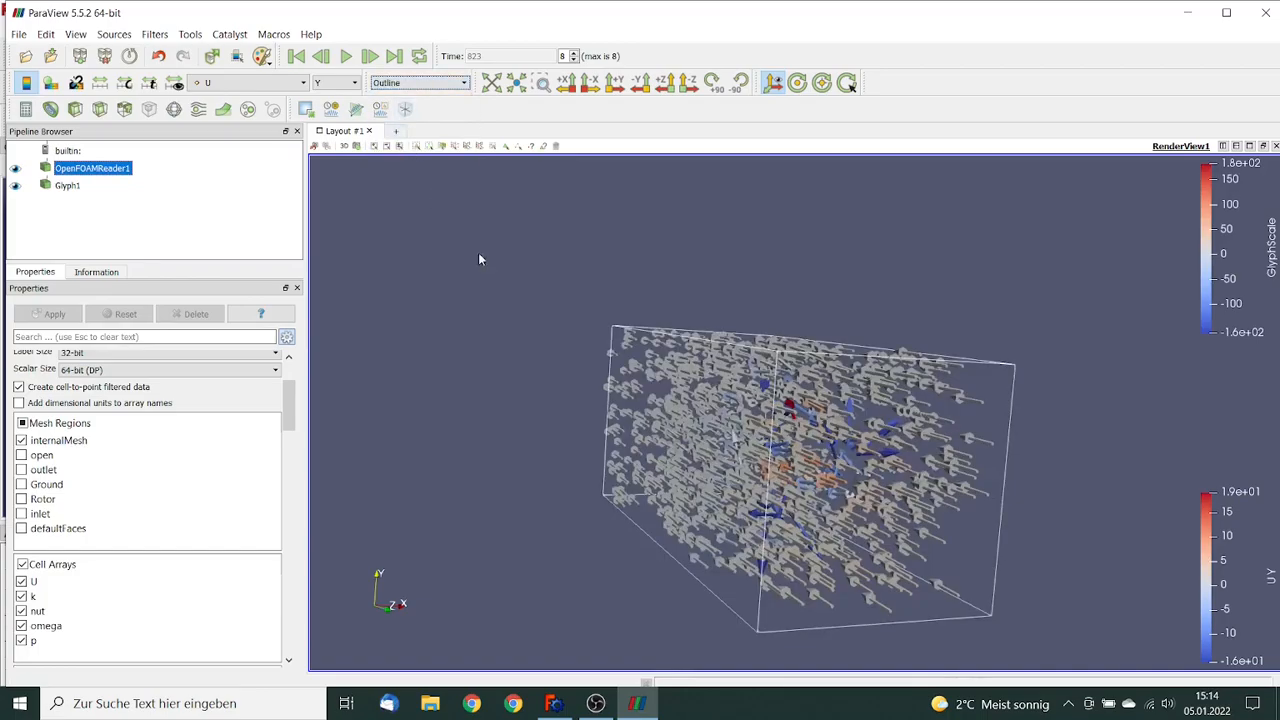
pyautogui.moveTo(506, 329); pyautogui.dragTo(851, 478)
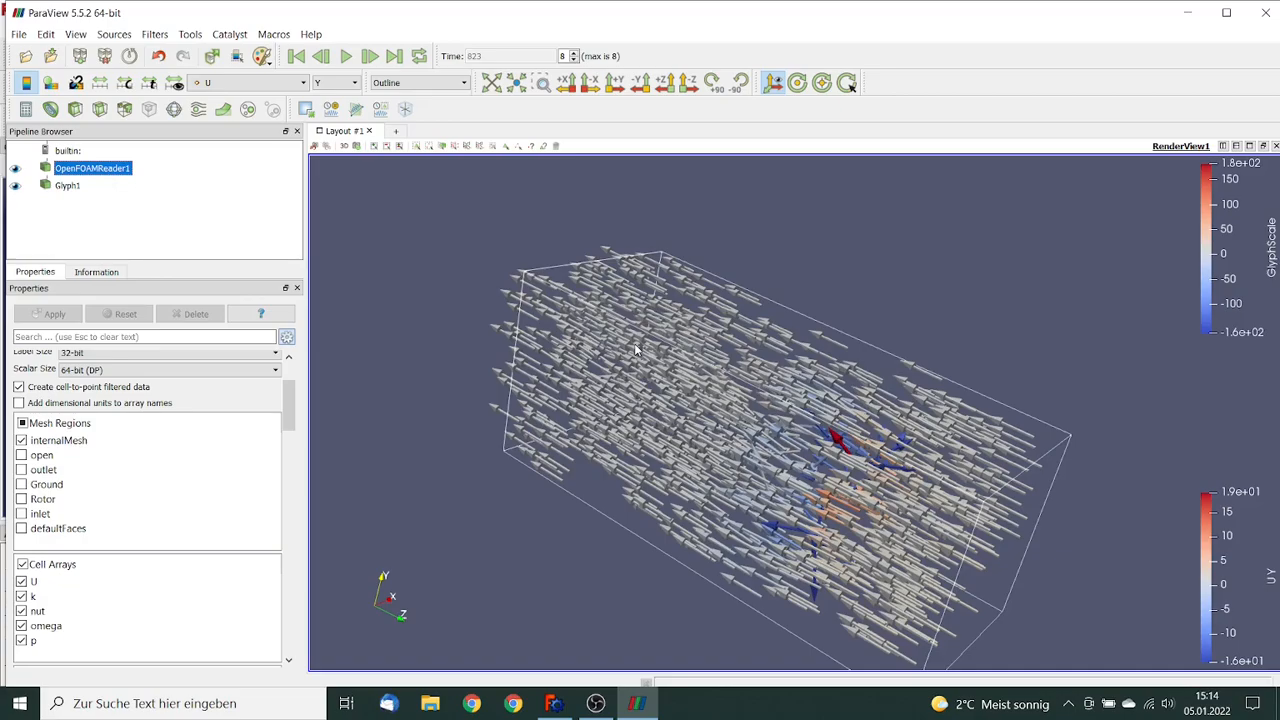
pyautogui.moveTo(777, 425)
pyautogui.mouseDown()
pyautogui.moveTo(620, 401)
pyautogui.moveTo(799, 418)
pyautogui.moveTo(808, 428)
pyautogui.moveTo(795, 440)
pyautogui.mouseUp()
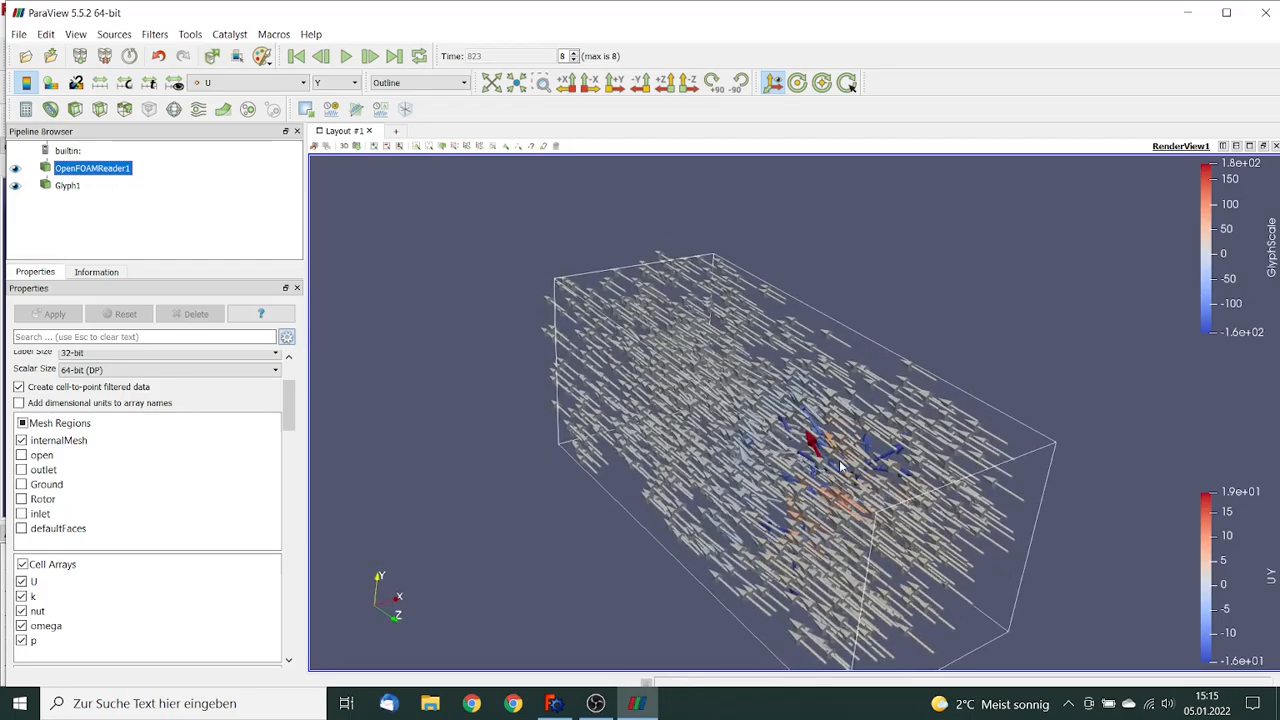
pyautogui.moveTo(812, 440)
pyautogui.mouseDown()
pyautogui.moveTo(709, 405)
pyautogui.moveTo(795, 427)
pyautogui.mouseUp()
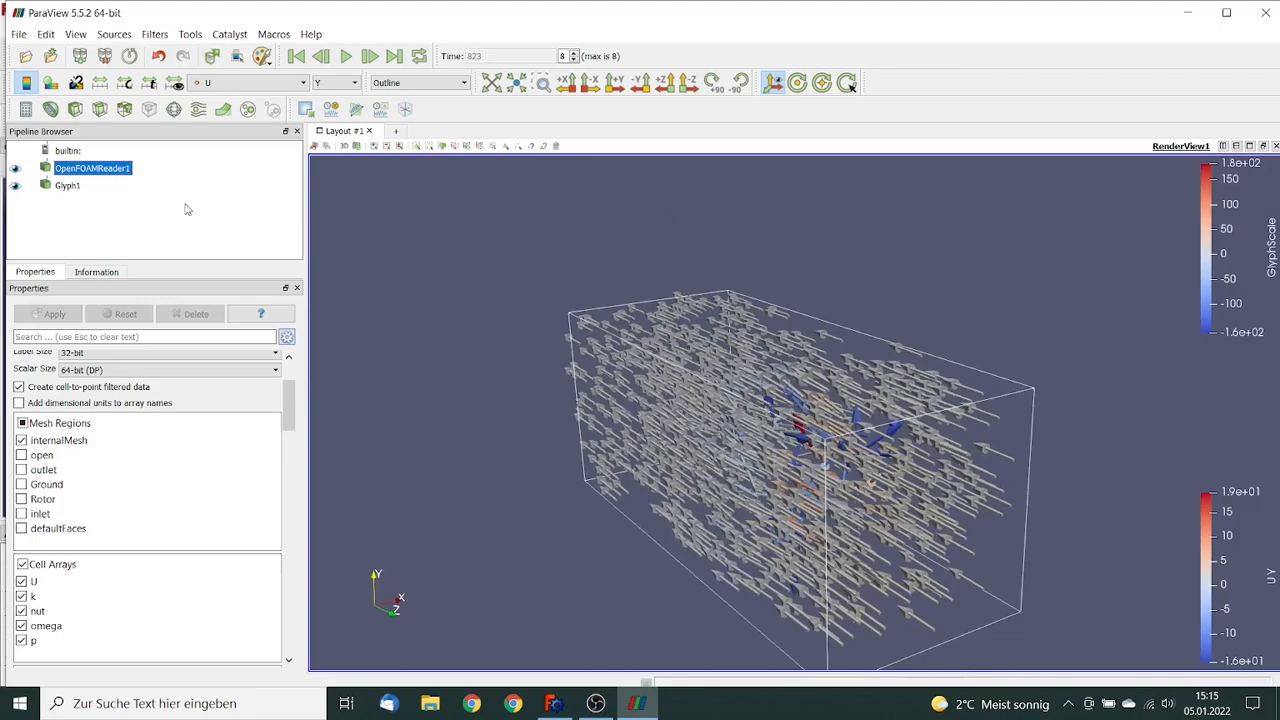
# Step: Delete the Glyph filter and add a Plot Over Line filter to the flow domain
pyautogui.click(66, 186)
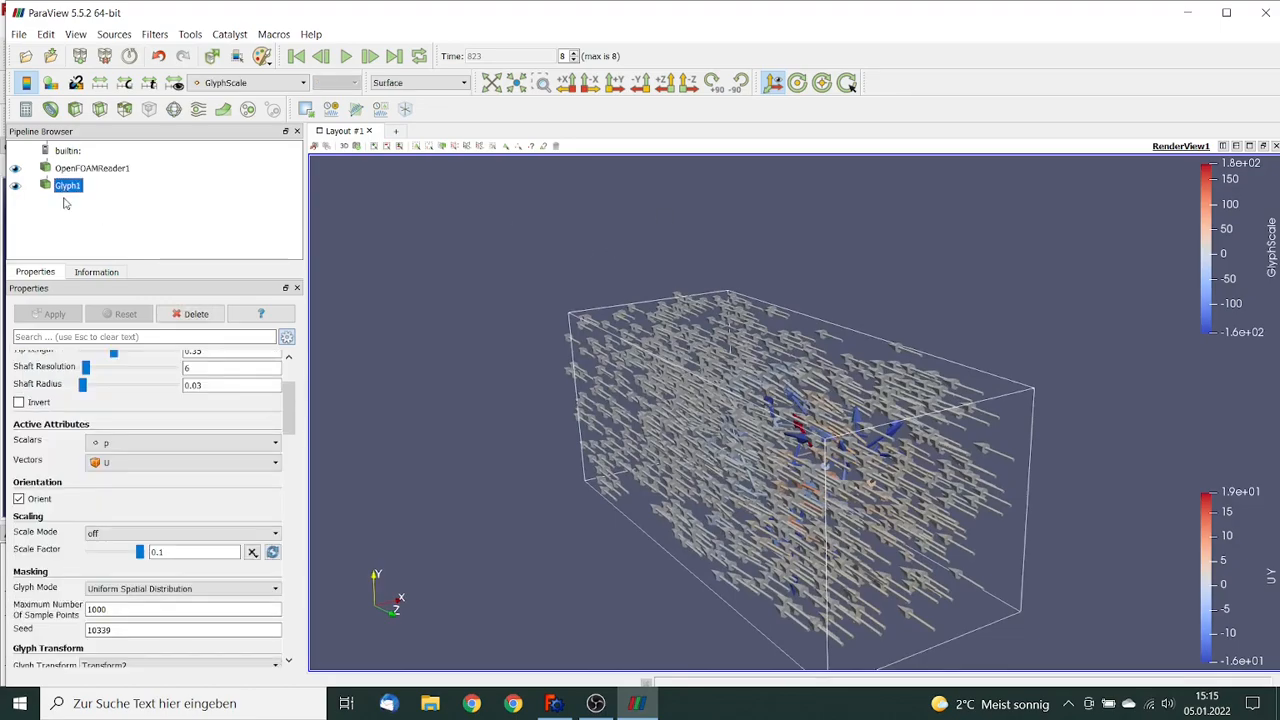
pyautogui.click(190, 316)
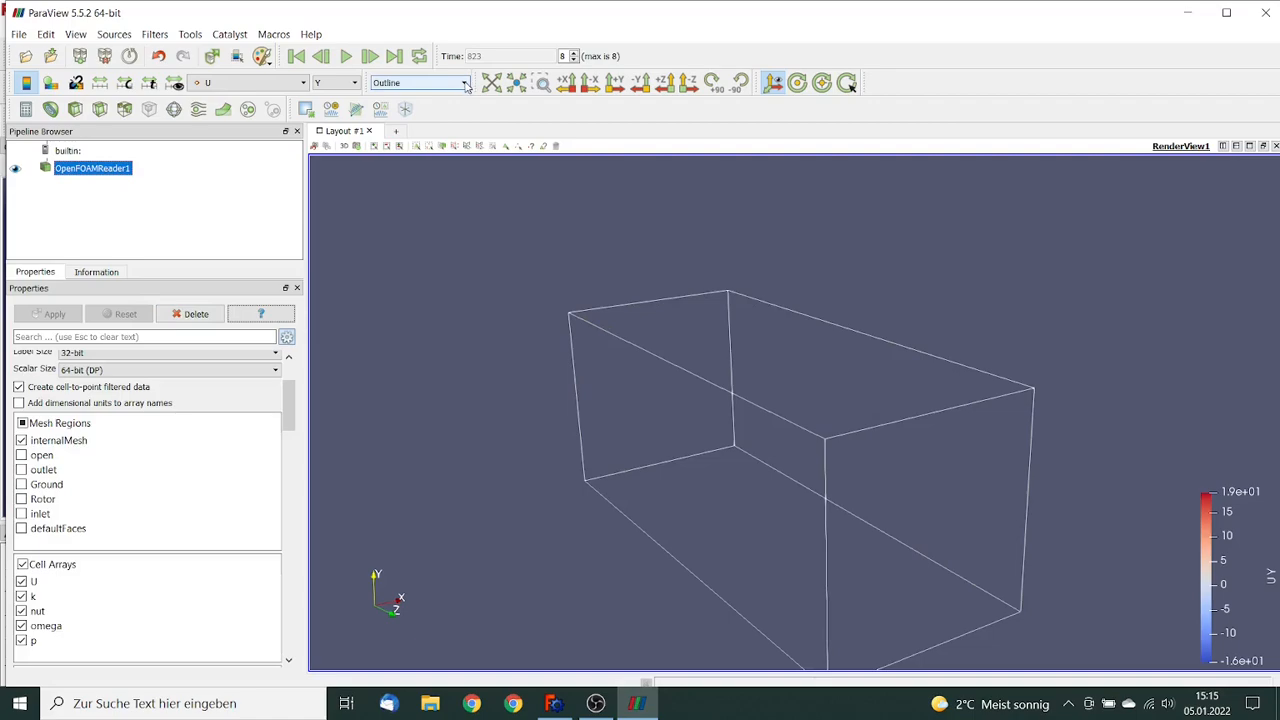
pyautogui.click(357, 110)
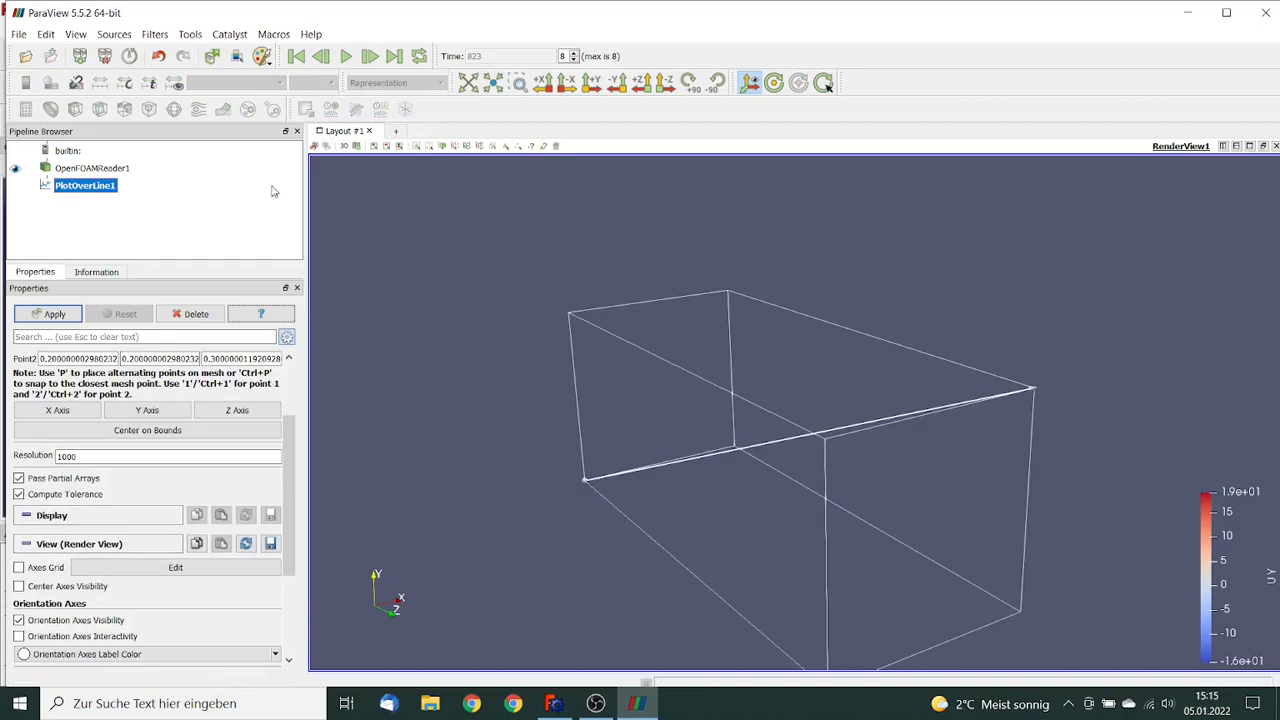
# Step: Set the Y coordinate of both end points of the plot line to 0.1
pyautogui.moveTo(289, 451); pyautogui.dragTo(302, 414)
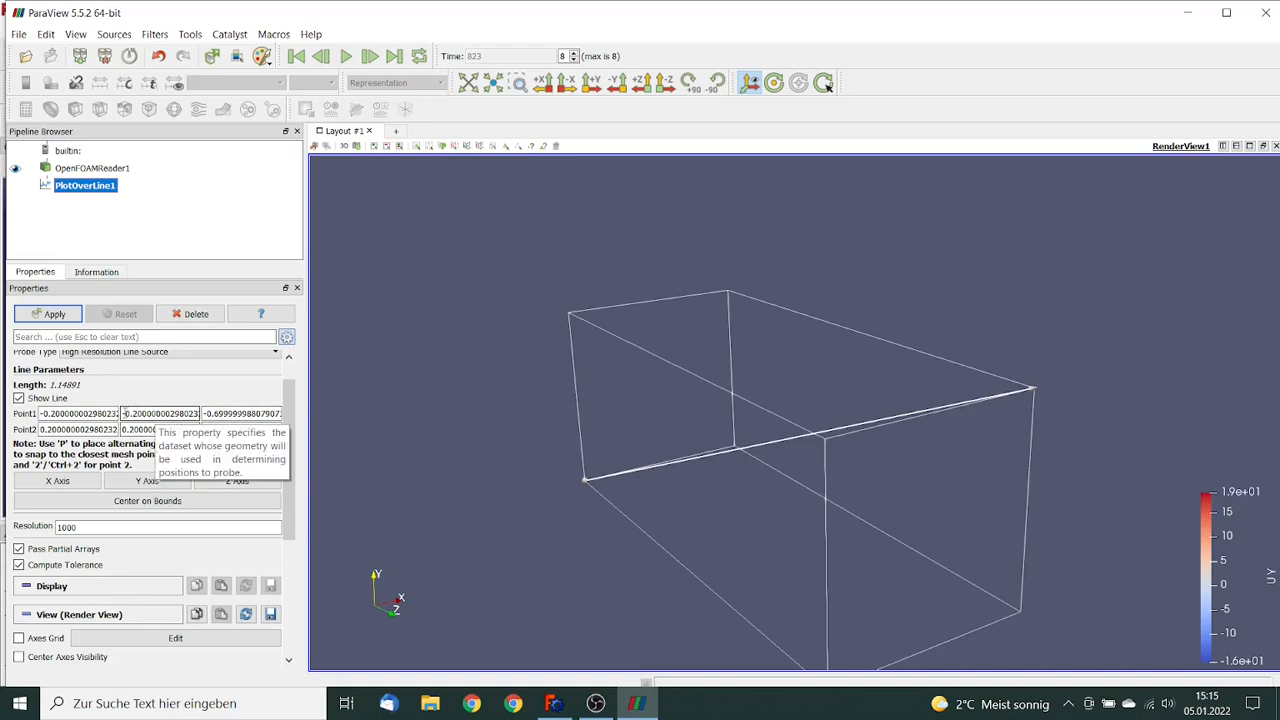
pyautogui.moveTo(122, 413); pyautogui.dragTo(302, 416)
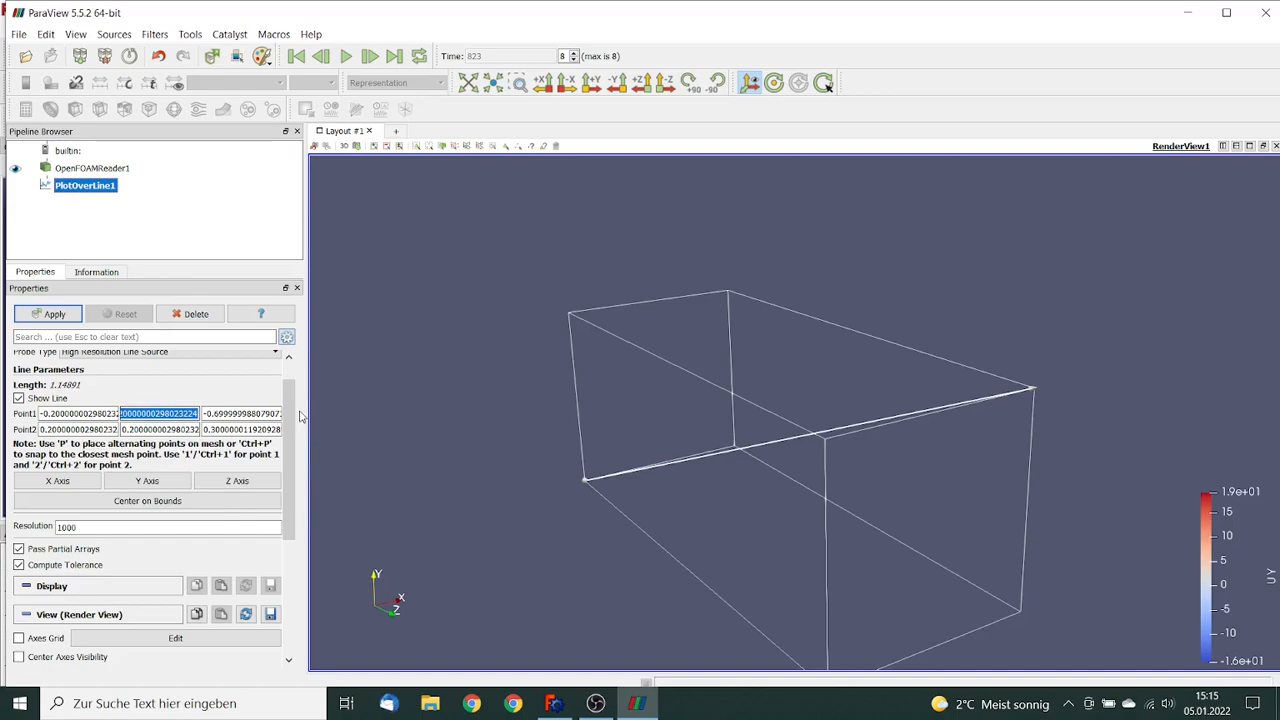
pyautogui.write('0.1')
pyautogui.click(122, 429)
pyautogui.moveTo(122, 429); pyautogui.dragTo(273, 429)
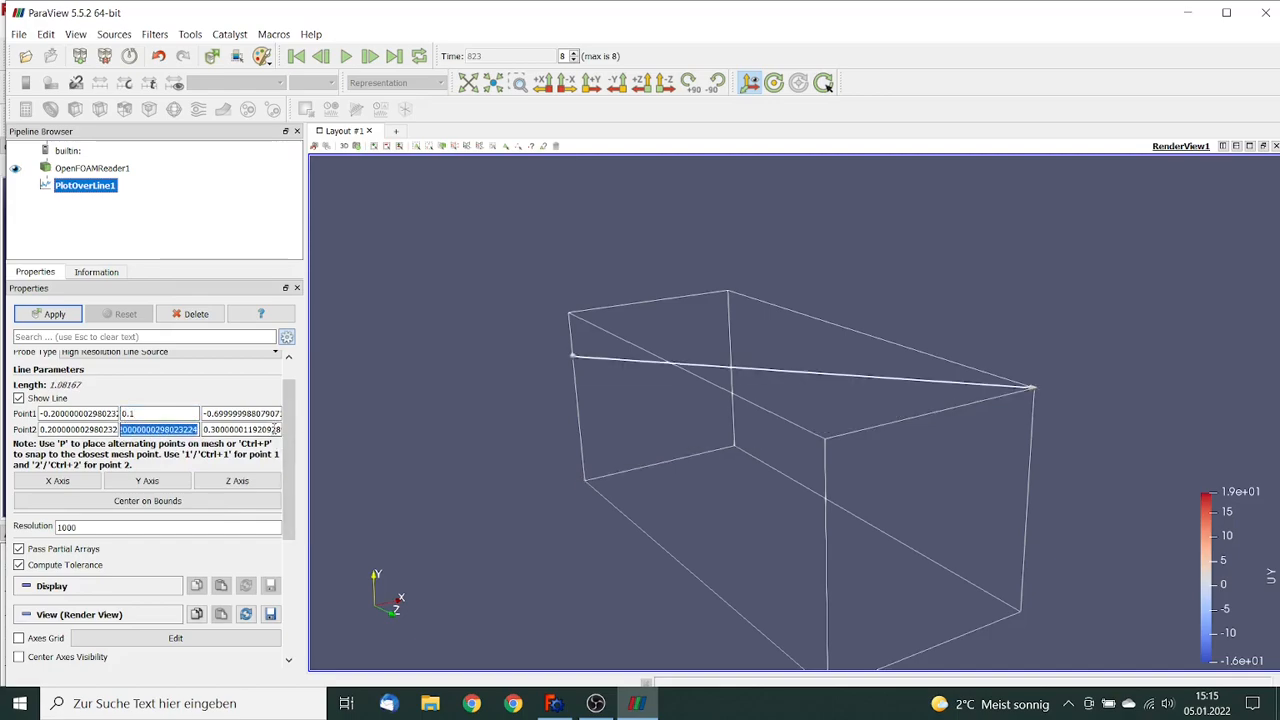
pyautogui.write('0.1')
# Step: Set the X coordinate of both line end points to 0.1 and generate the line plot
pyautogui.click(41, 413)
pyautogui.moveTo(41, 413); pyautogui.dragTo(209, 413)
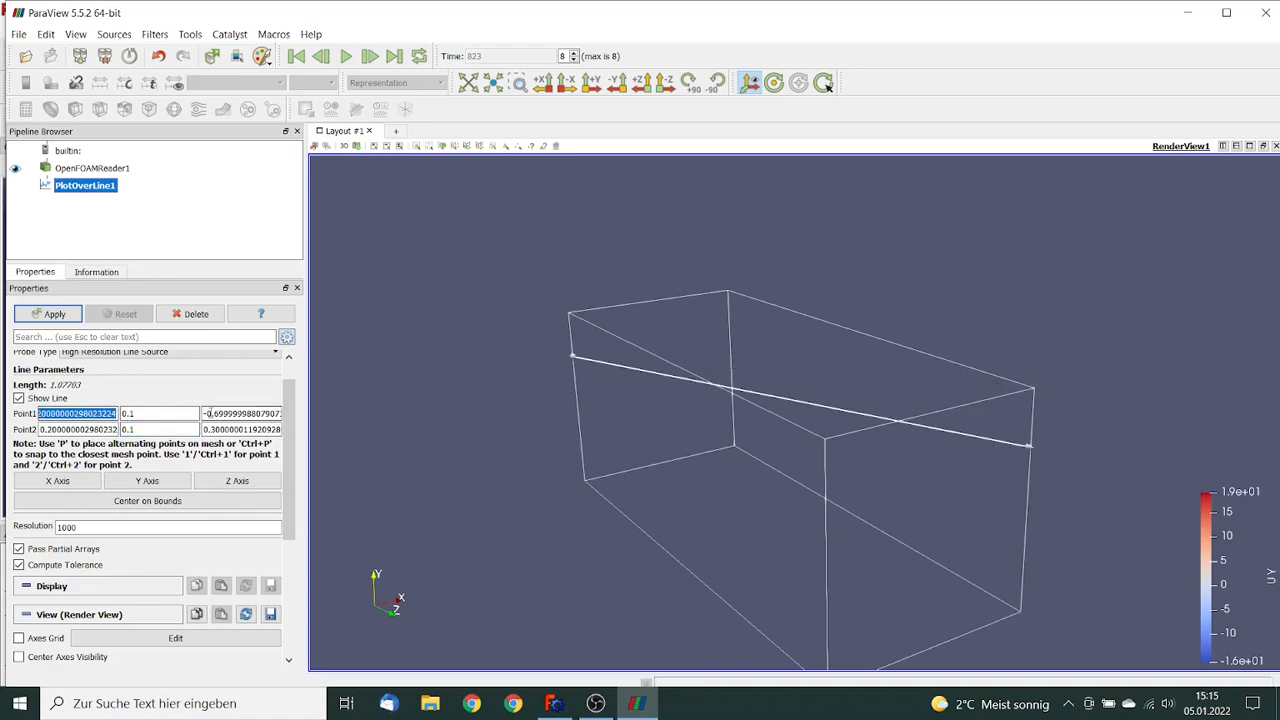
pyautogui.write('0.1')
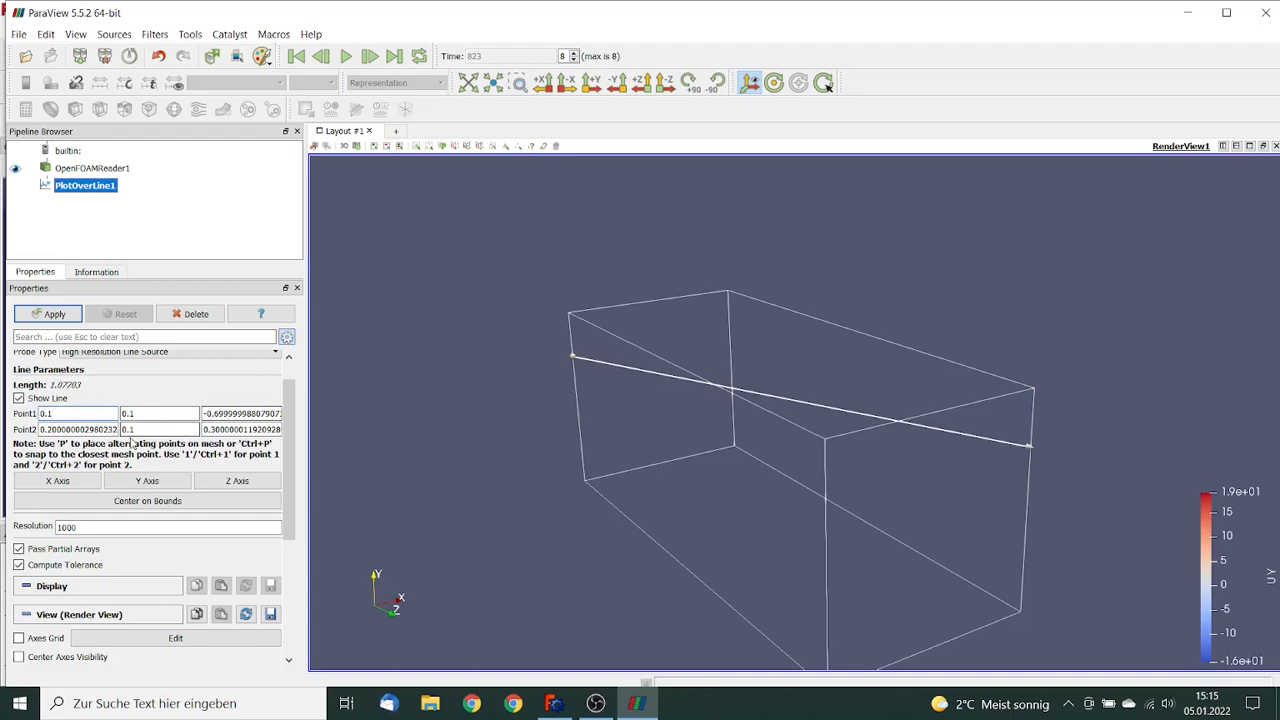
pyautogui.moveTo(42, 429); pyautogui.dragTo(186, 437)
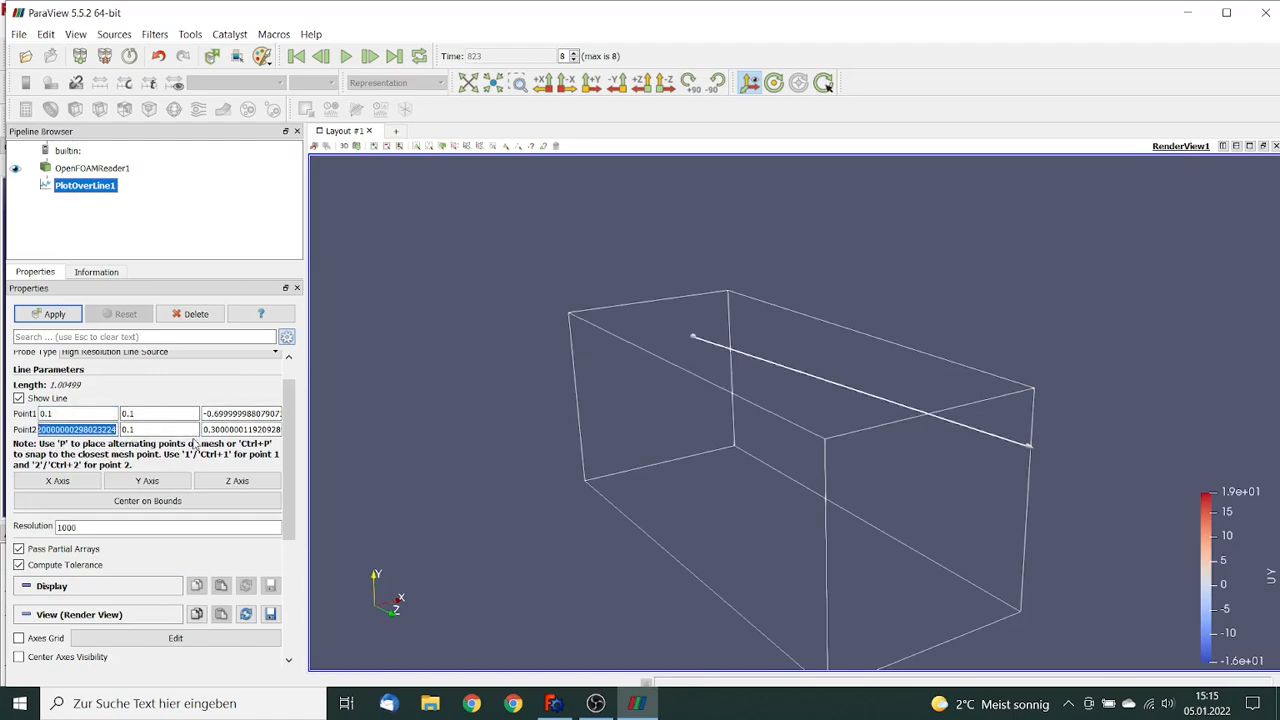
pyautogui.write('0.1')
pyautogui.press('Tab')
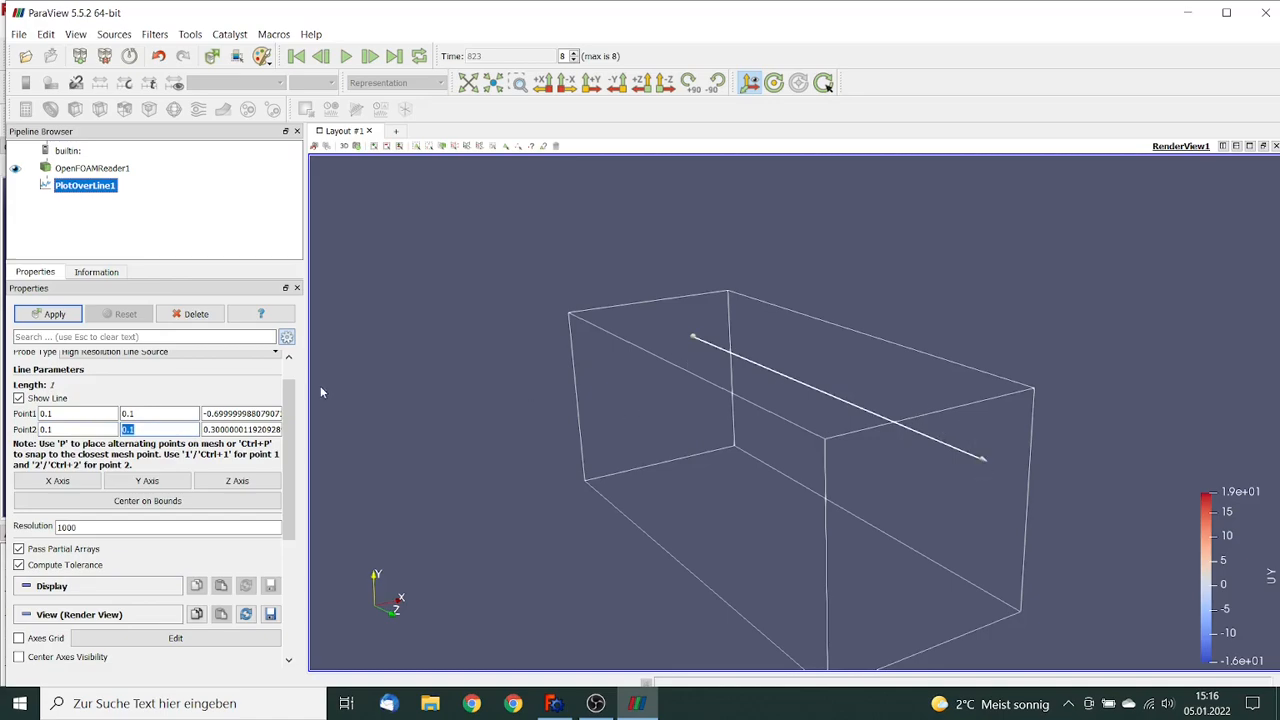
pyautogui.click(58, 316)
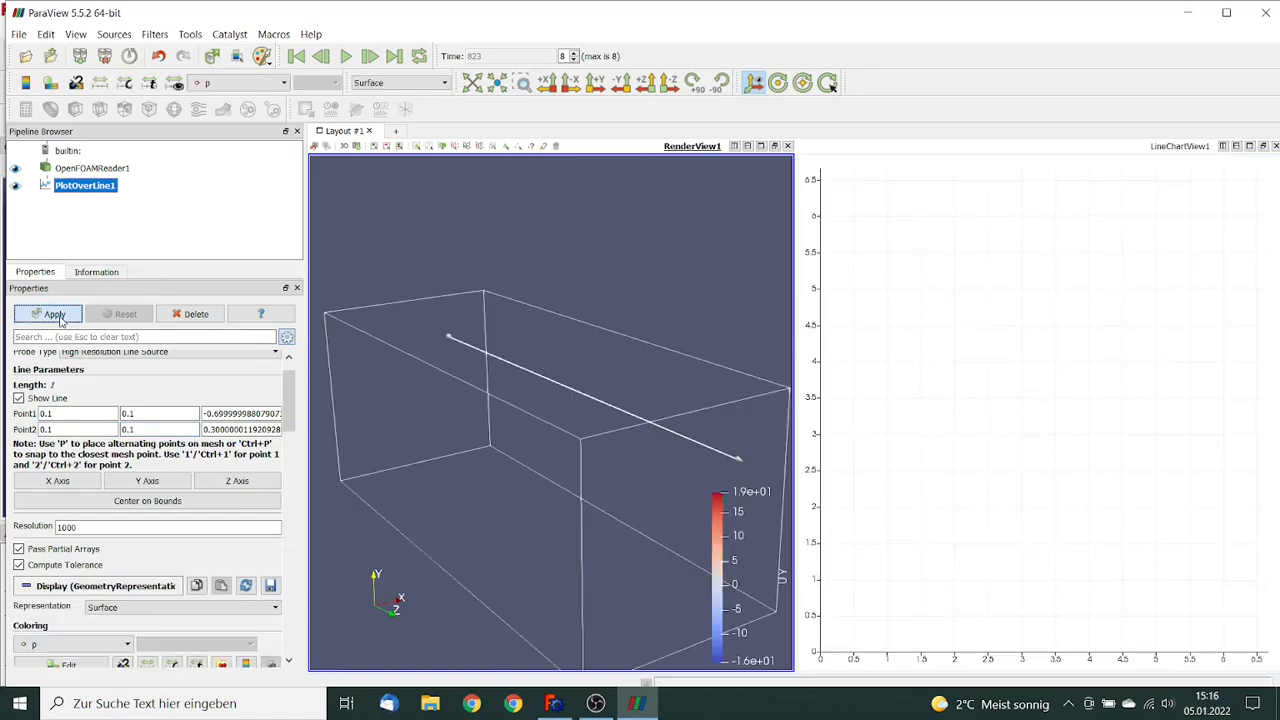
# Step: Remove the omega, nut and k curves from the line chart and inspect the pressure and velocity magnitude curves
pyautogui.moveTo(289, 395); pyautogui.dragTo(290, 436)
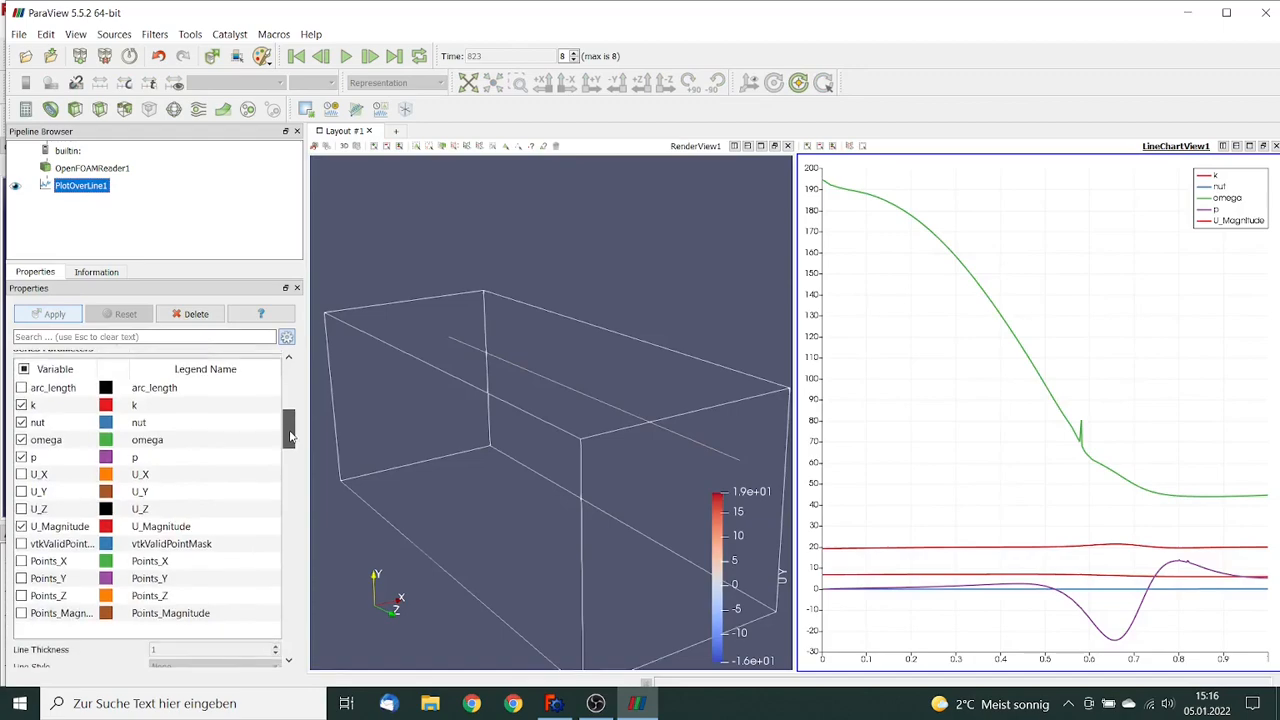
pyautogui.click(22, 440)
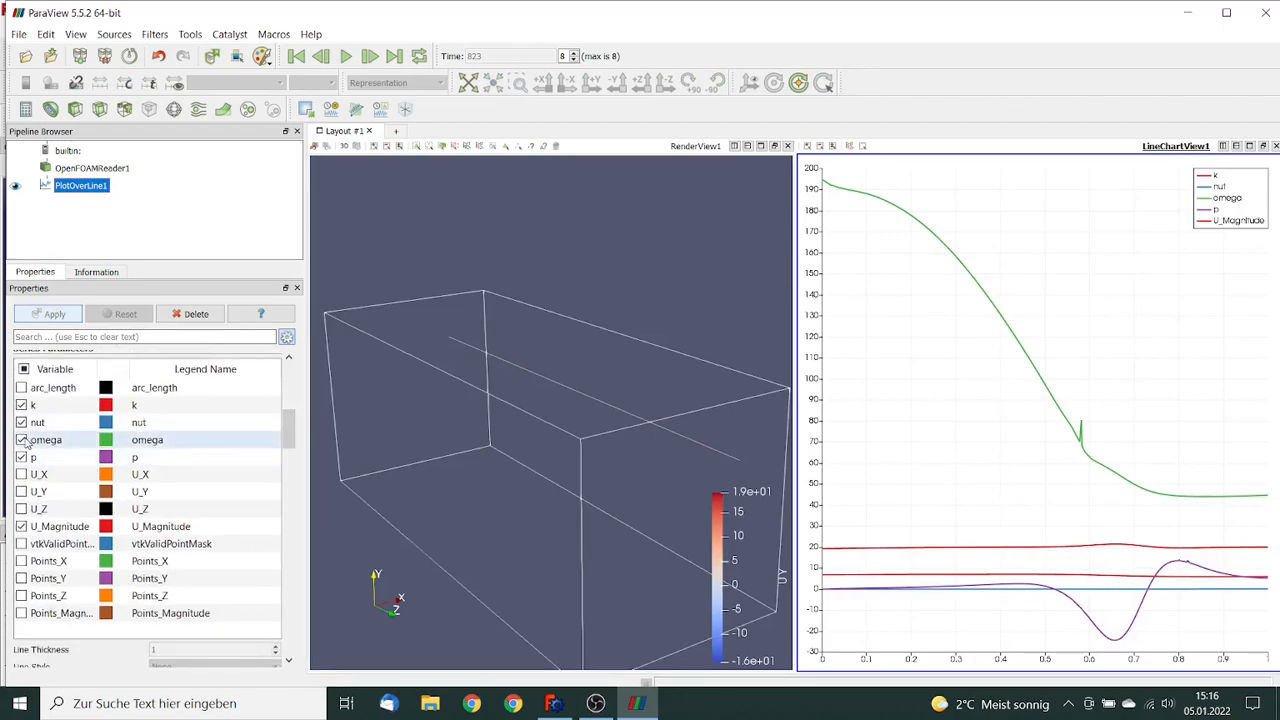
pyautogui.click(22, 422)
pyautogui.click(22, 405)
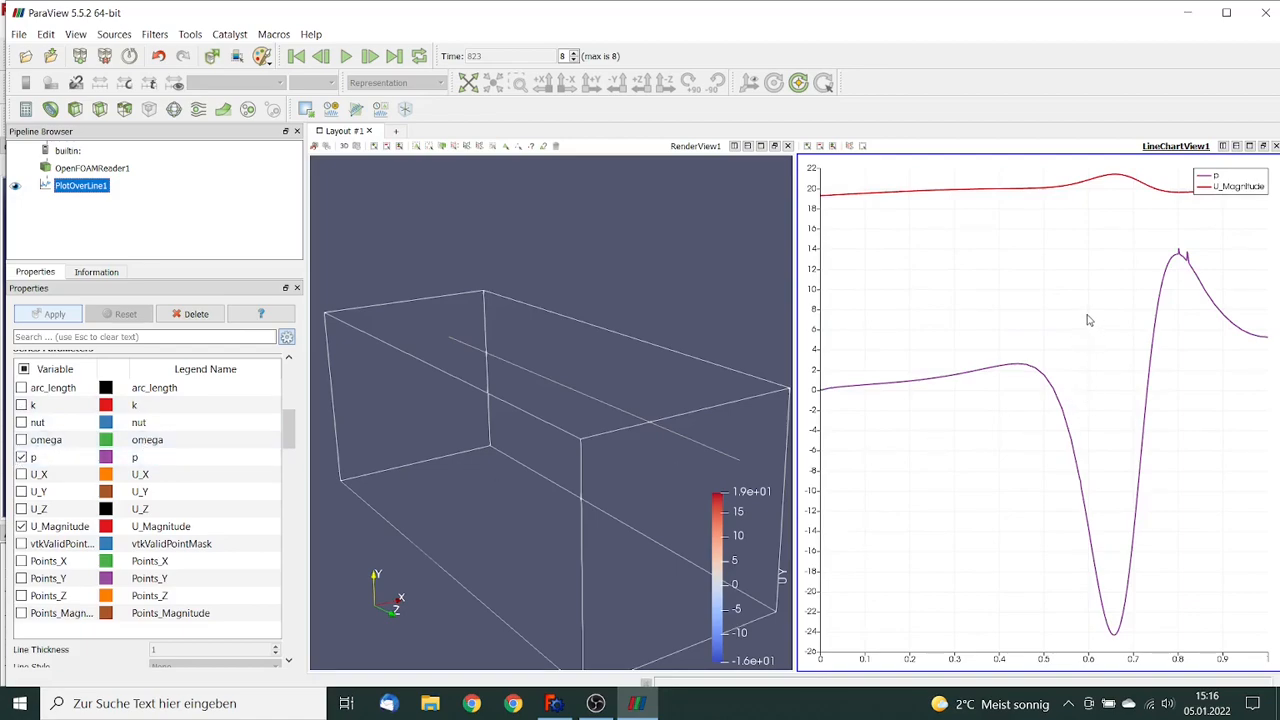
pyautogui.moveTo(1134, 179)
# Step: Replace the U_Magnitude curve with the U_X, U_Y and U_Z components and inspect them along the line
pyautogui.click(21, 526)
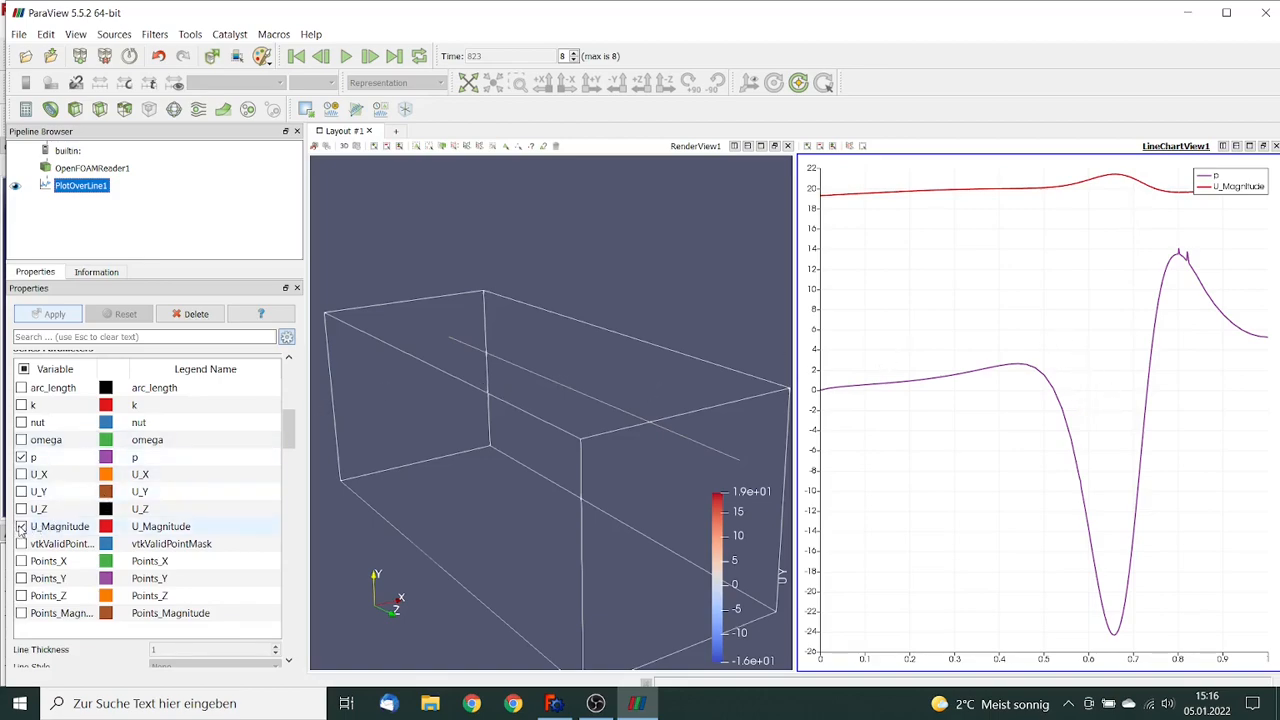
pyautogui.click(21, 474)
pyautogui.click(21, 491)
pyautogui.click(21, 509)
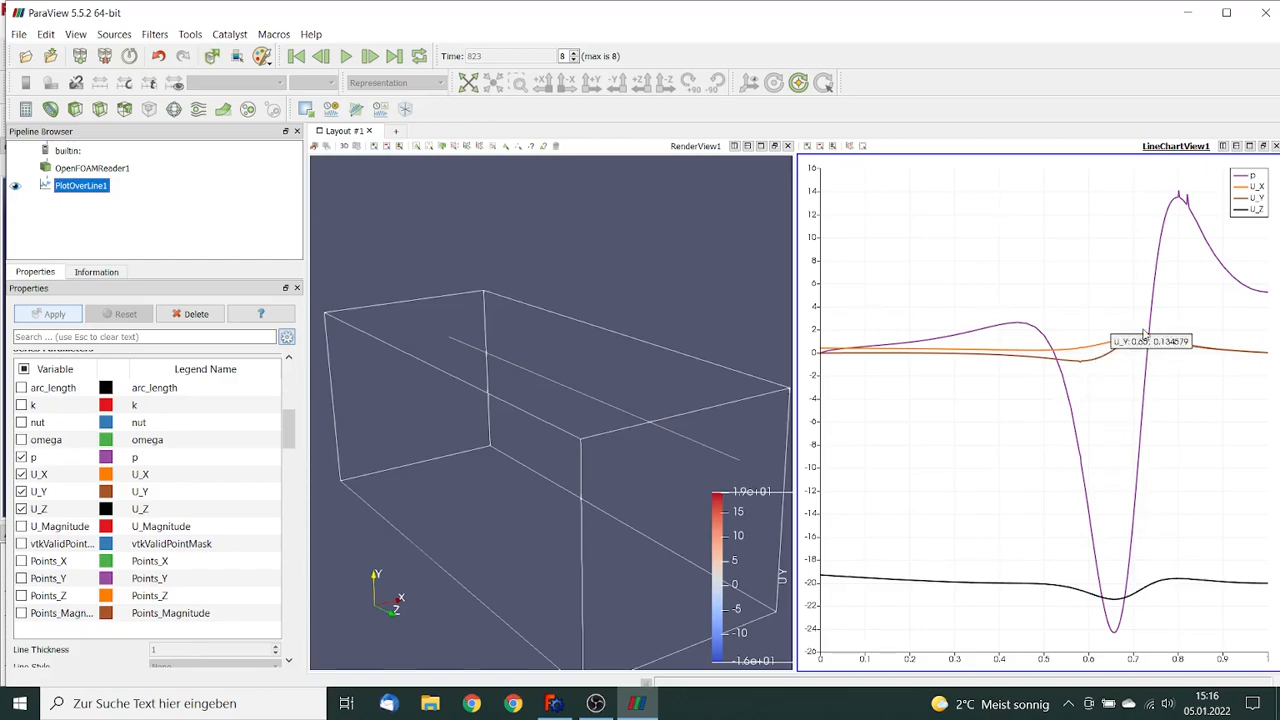
pyautogui.moveTo(1233, 350)
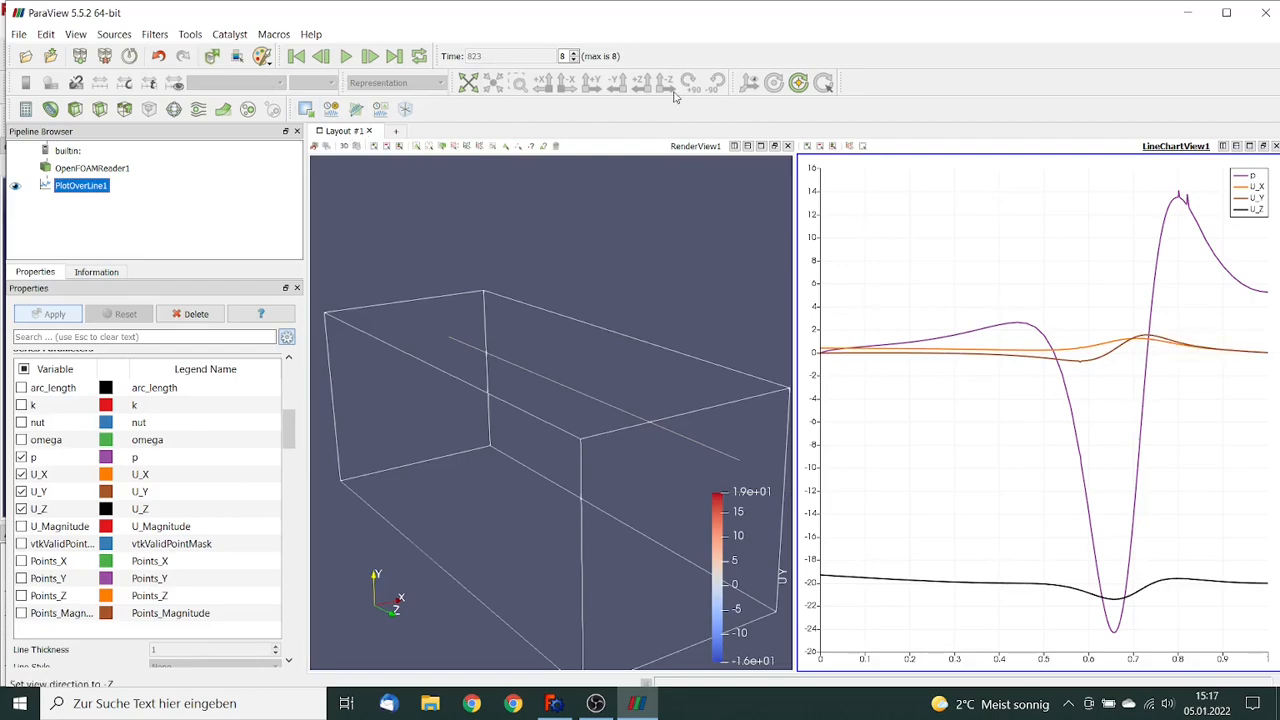
# Step: Close ParaView and, from FreeCAD's solver task, open the case's postProcessing/forces_all/0 results folder
pyautogui.click(1270, 10)
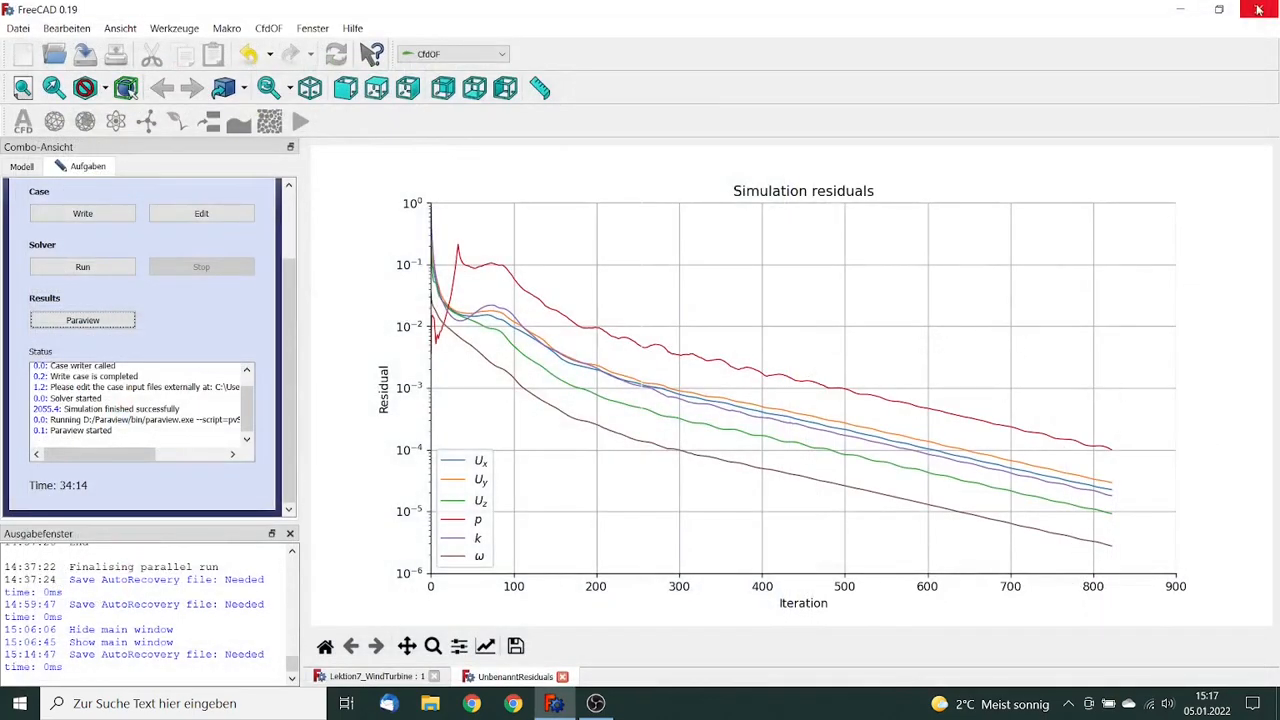
pyautogui.click(224, 217)
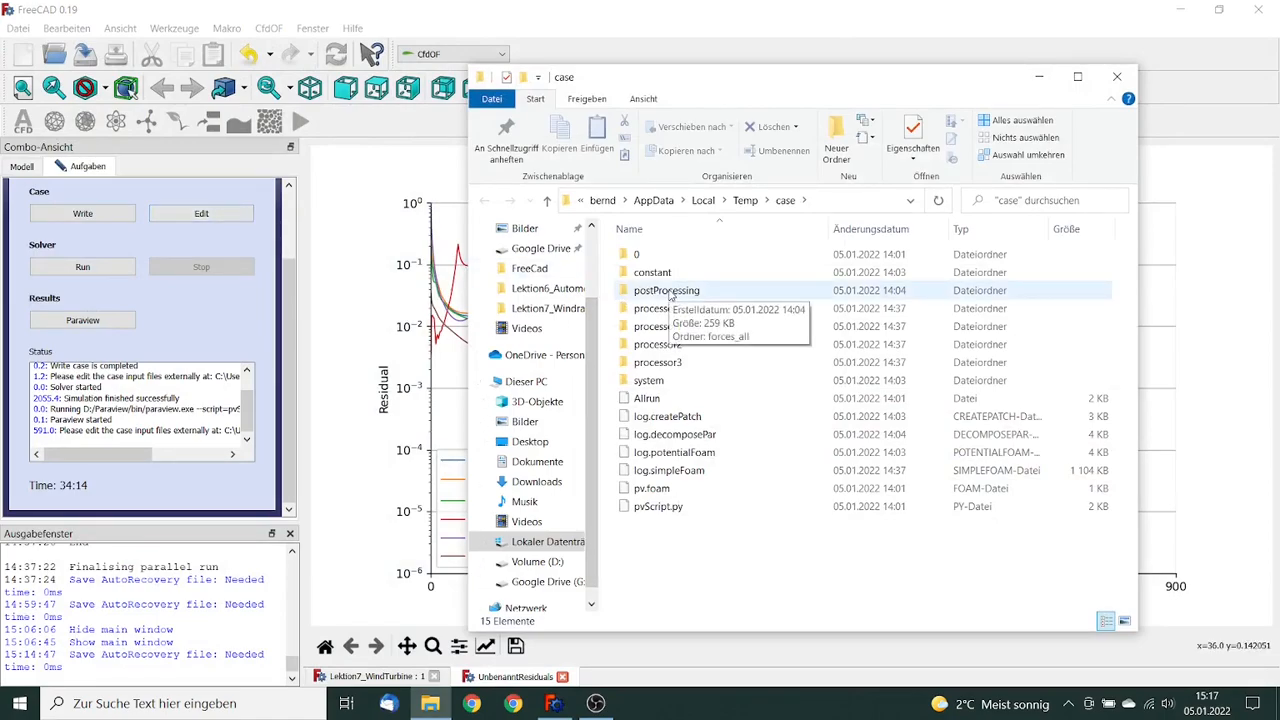
pyautogui.doubleClick(668, 291)
pyautogui.doubleClick(651, 255)
pyautogui.doubleClick(650, 256)
# Step: Open the moment.dat results file in Notepad++
pyautogui.click(660, 274)
pyautogui.rightClick(660, 274)
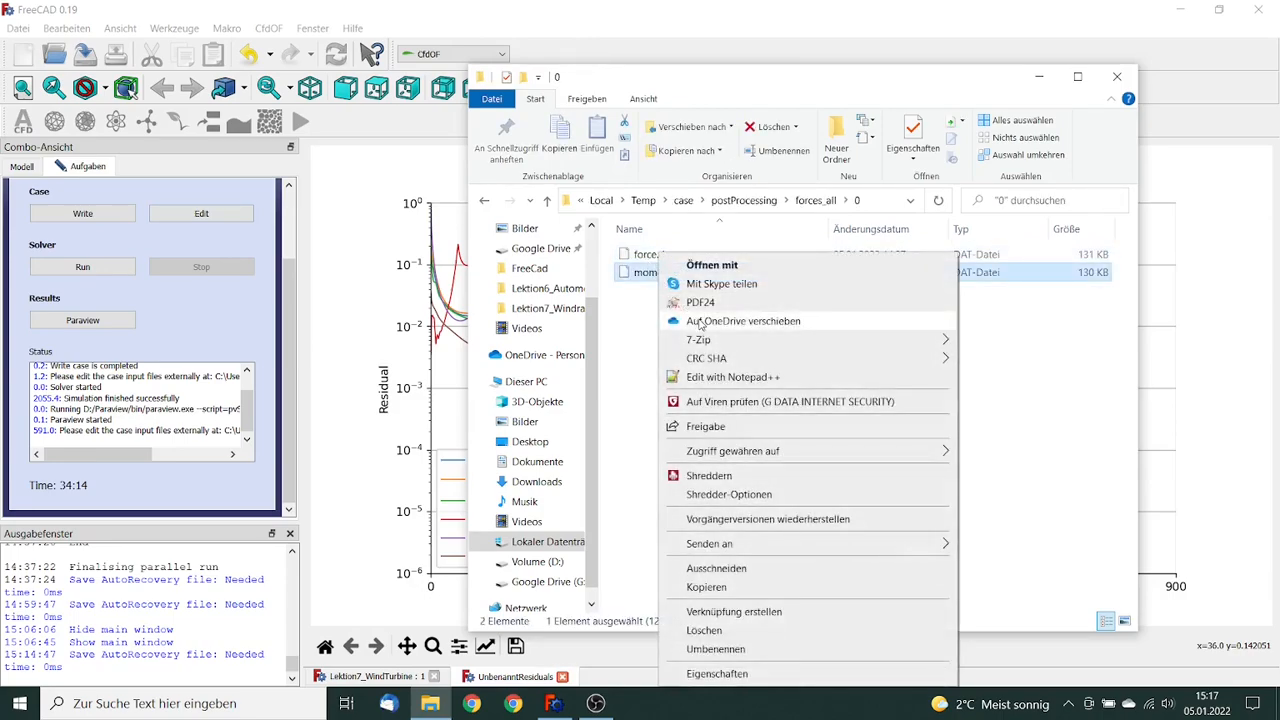
pyautogui.click(728, 383)
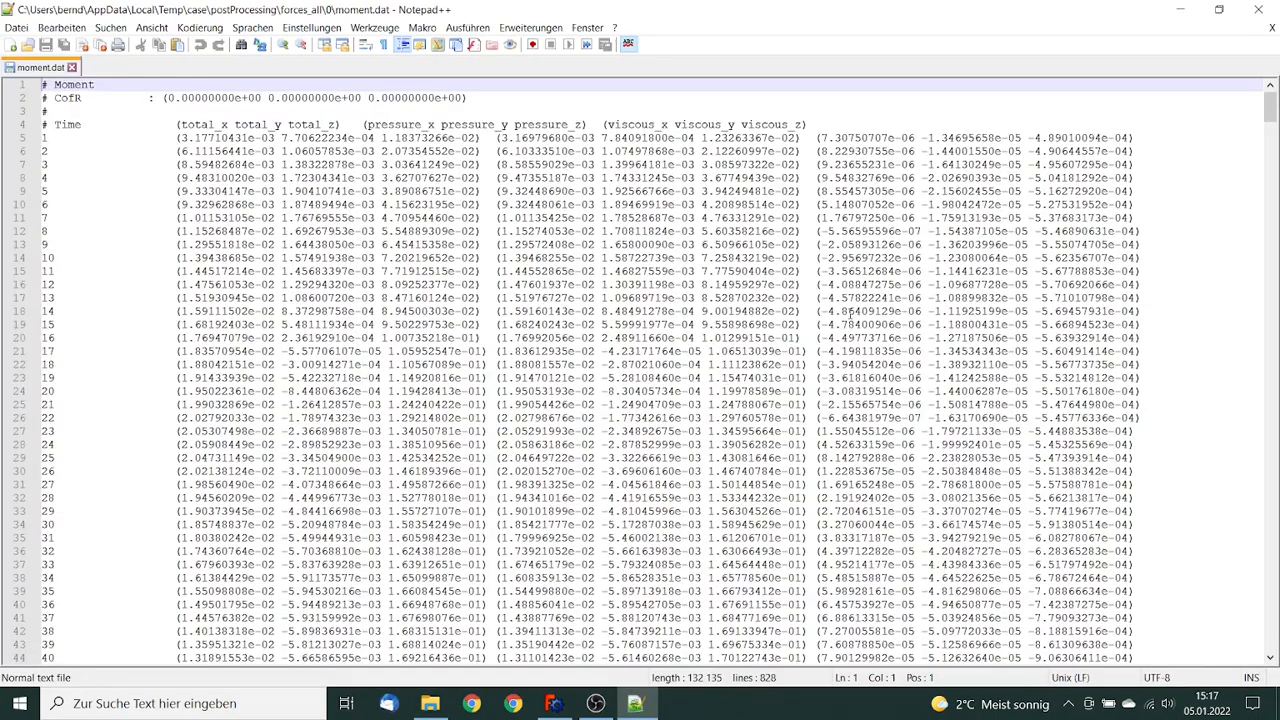
# Step: Examine the total_z moment of the last iteration in moment.dat, then go back to the column headings
pyautogui.moveTo(1262, 118); pyautogui.dragTo(1234, 657)
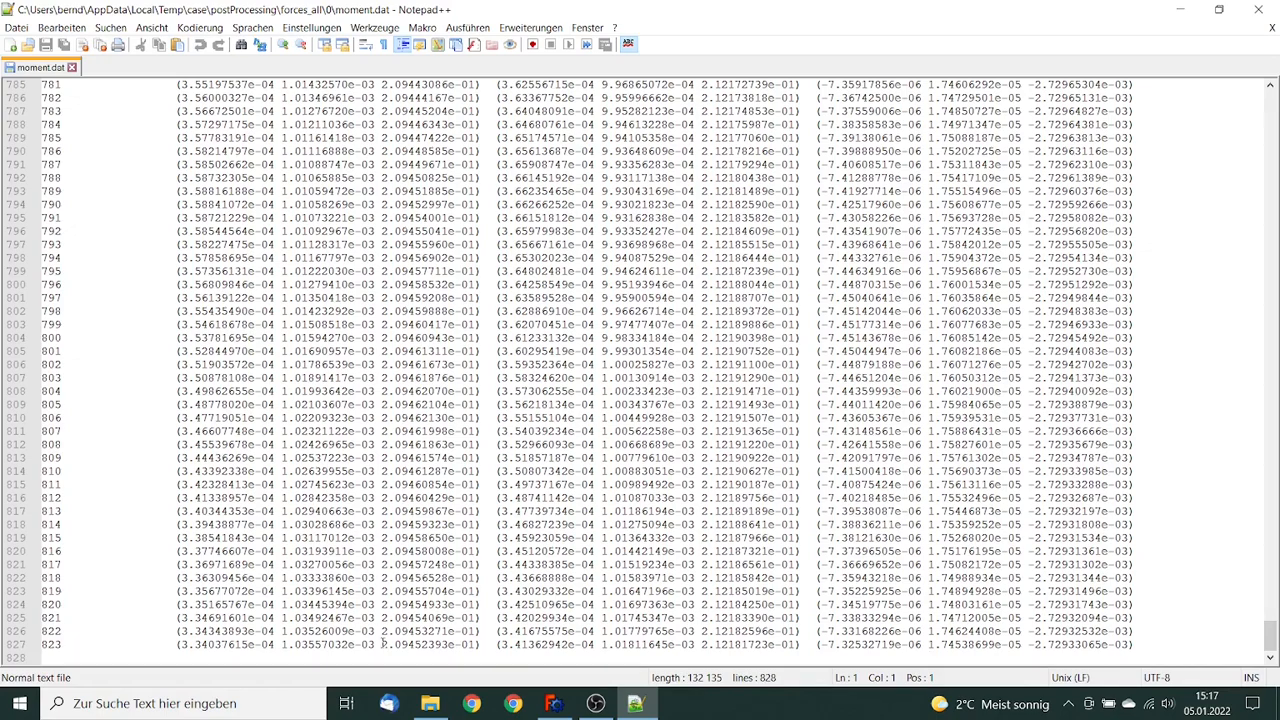
pyautogui.moveTo(381, 645); pyautogui.dragTo(477, 645)
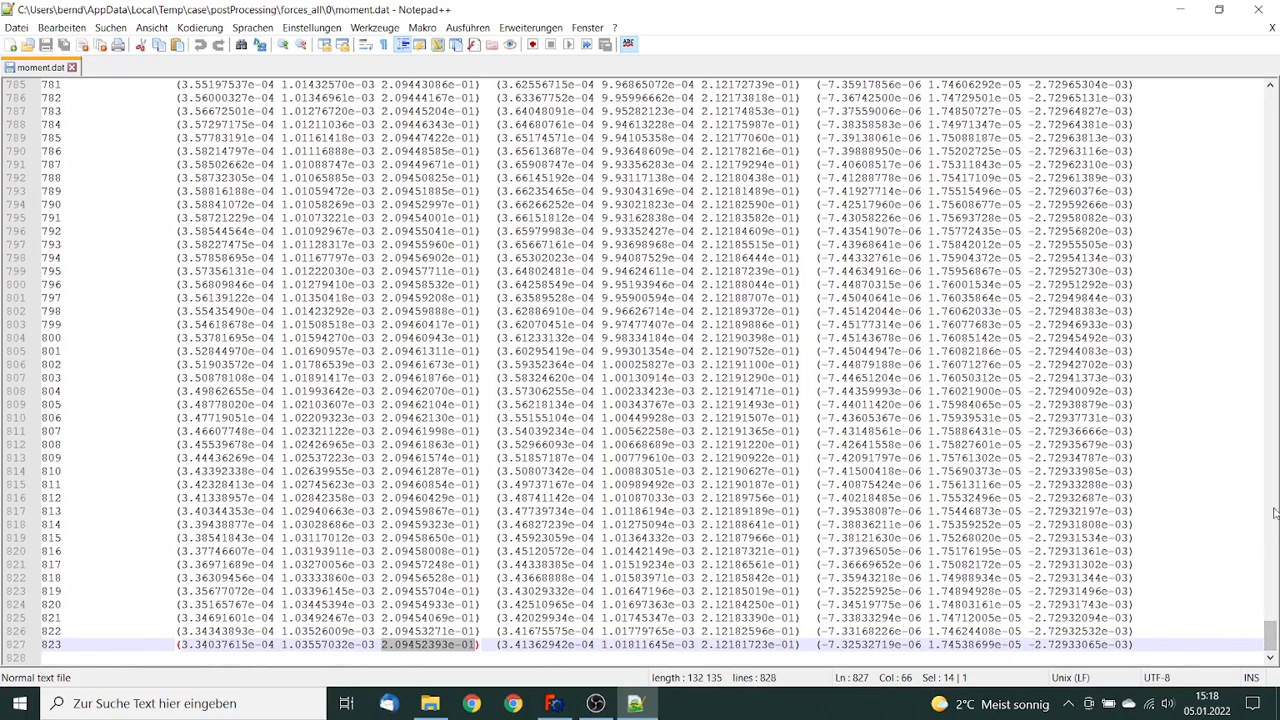
pyautogui.moveTo(1270, 636); pyautogui.dragTo(1245, 100)
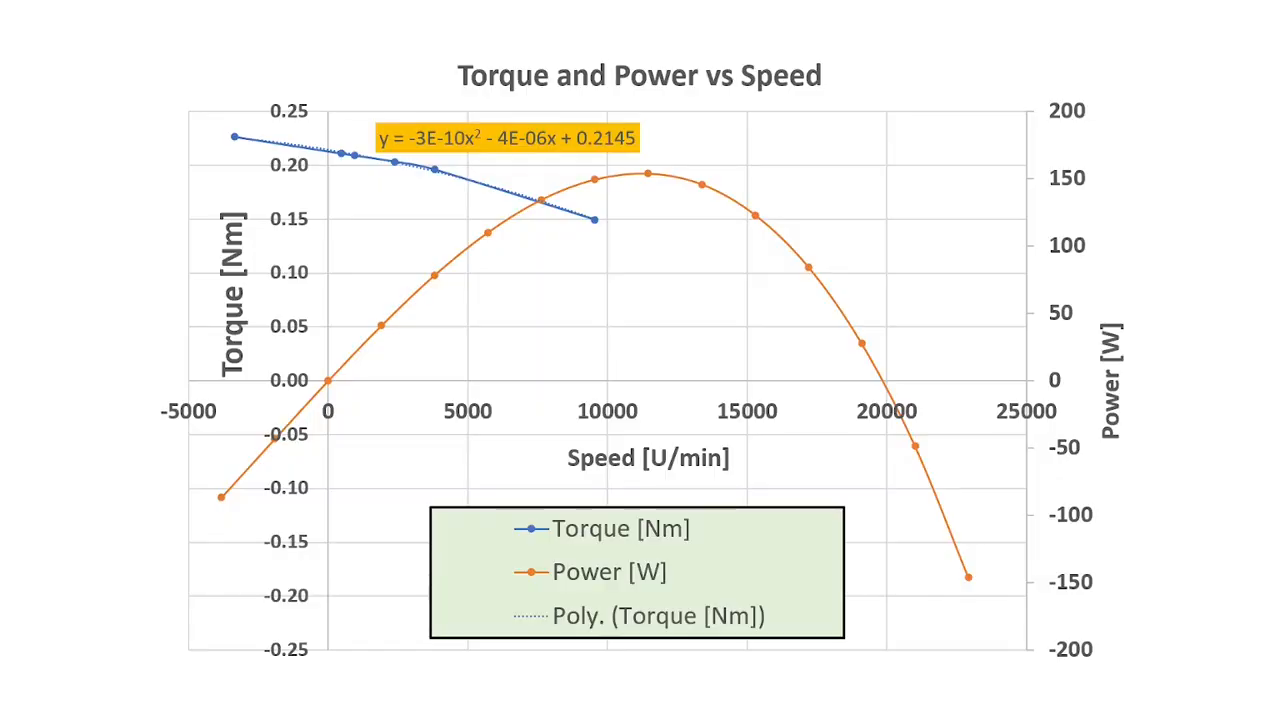